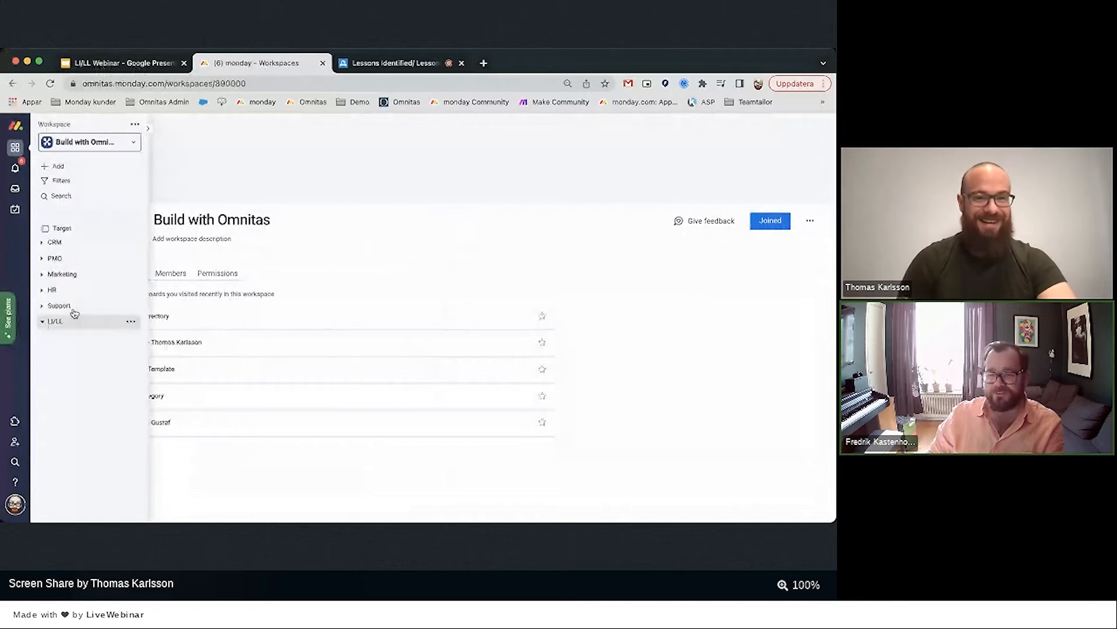
Create a main board named Lesson Identified in the workspace, with LI as the custom type of thing managed.
left_click(68, 166)
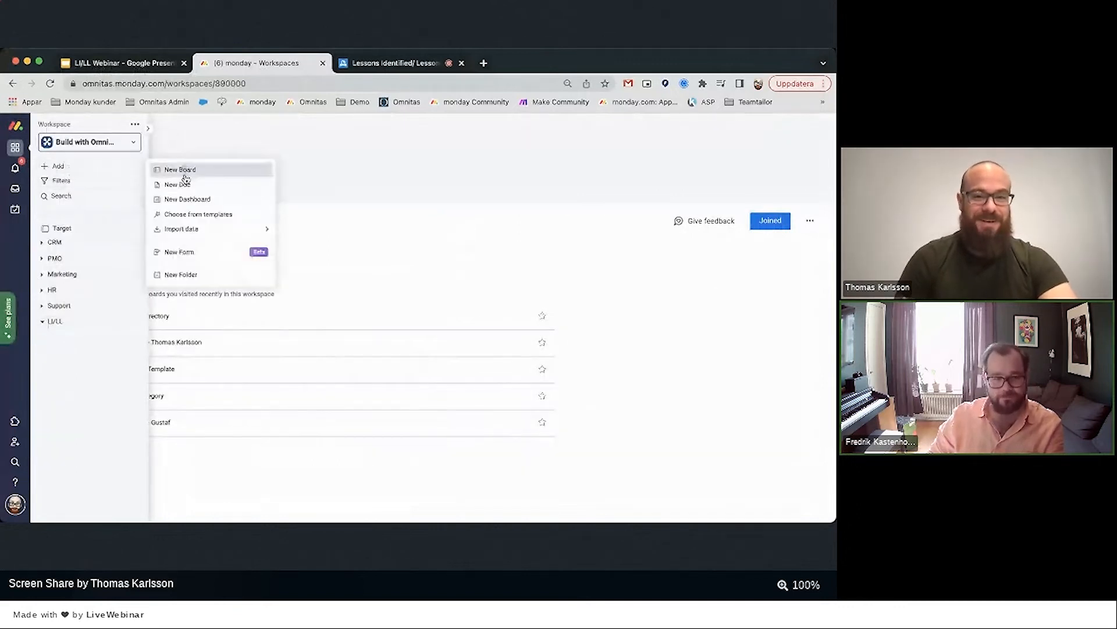
left_click(177, 170)
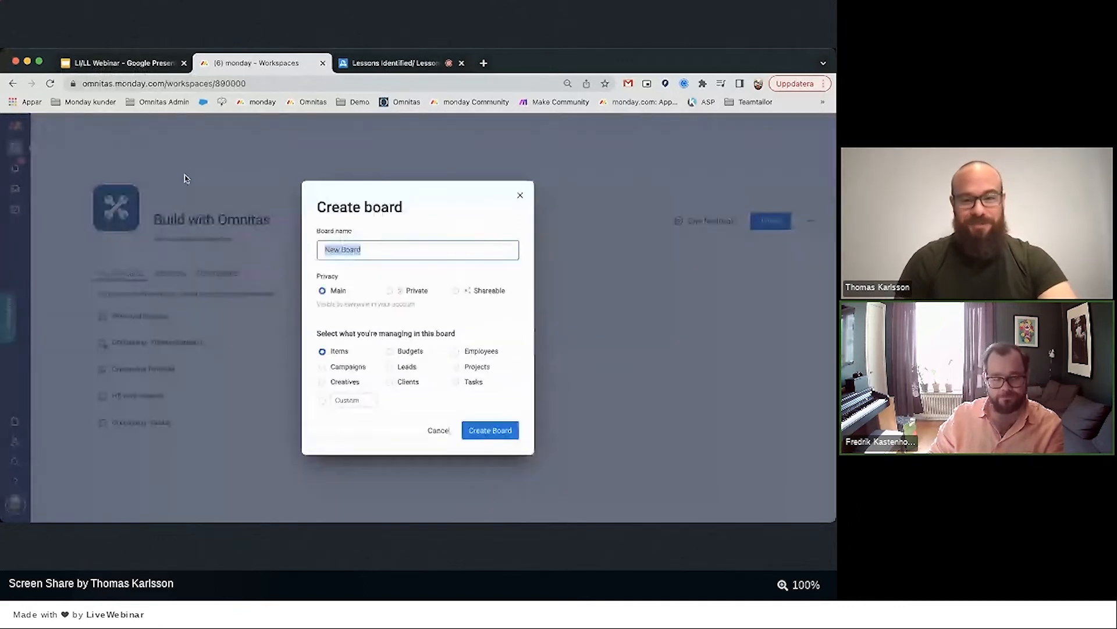
left_click(348, 401)
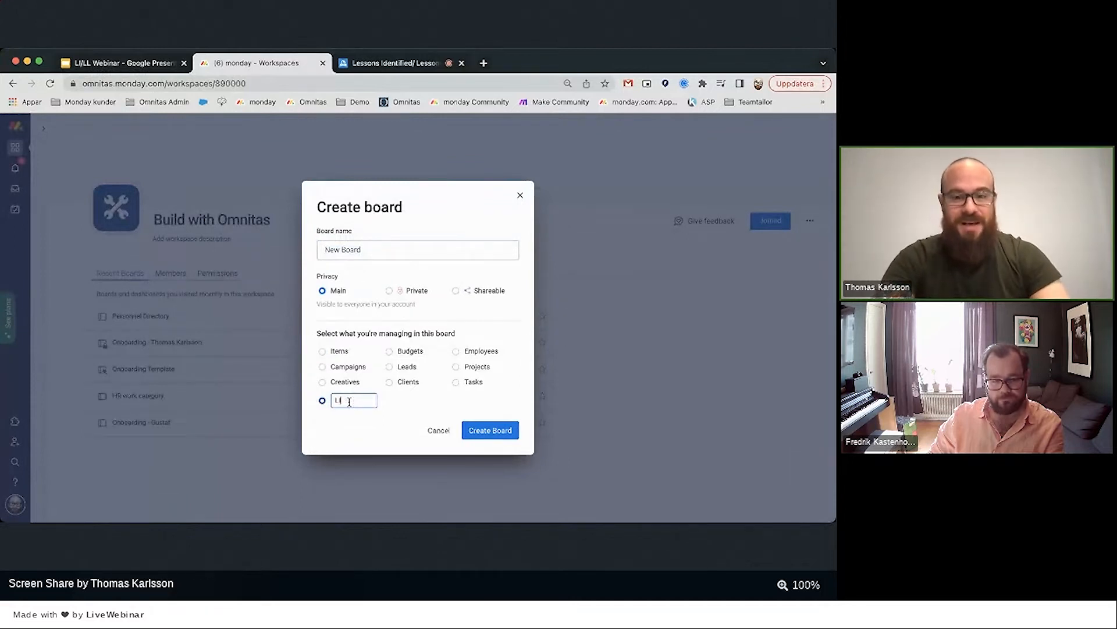
triple_click(362, 257)
type("Lesson")
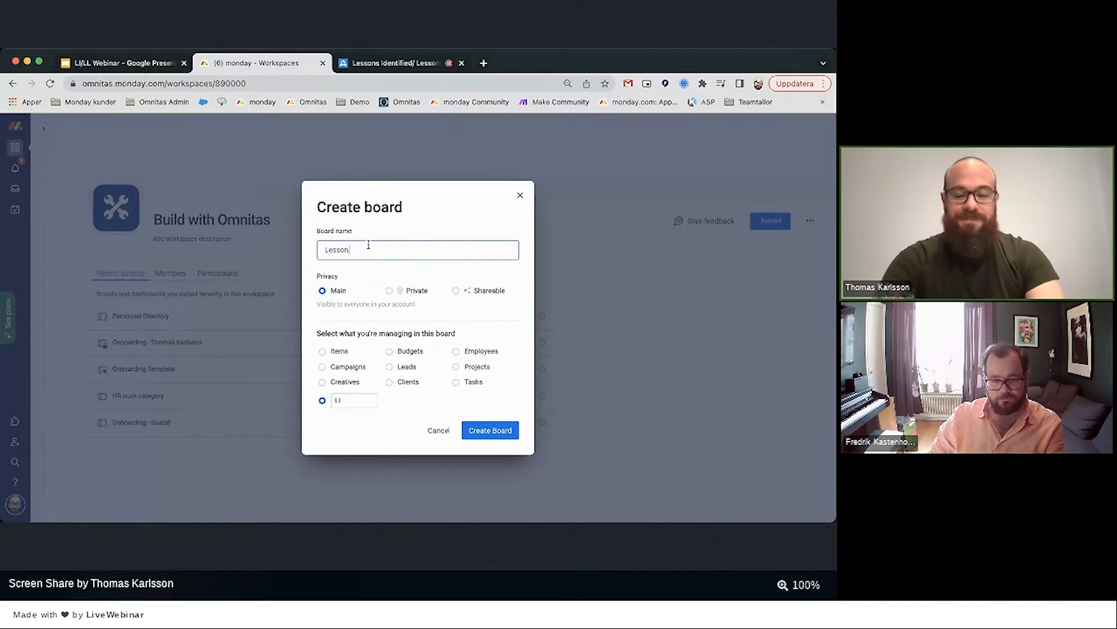
type(" Identified")
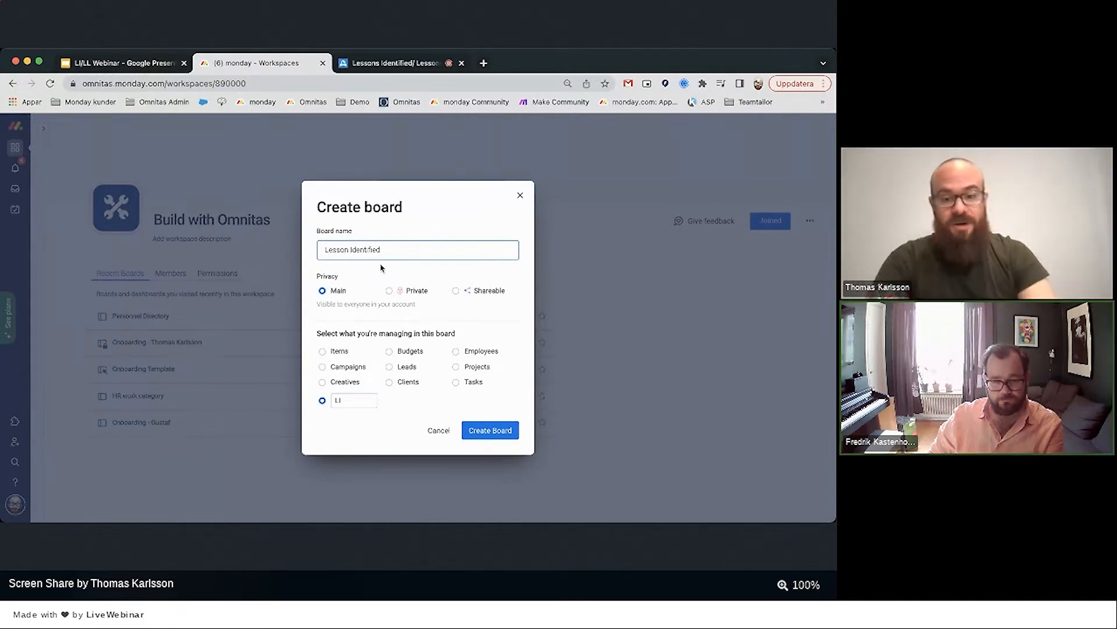
left_click(496, 430)
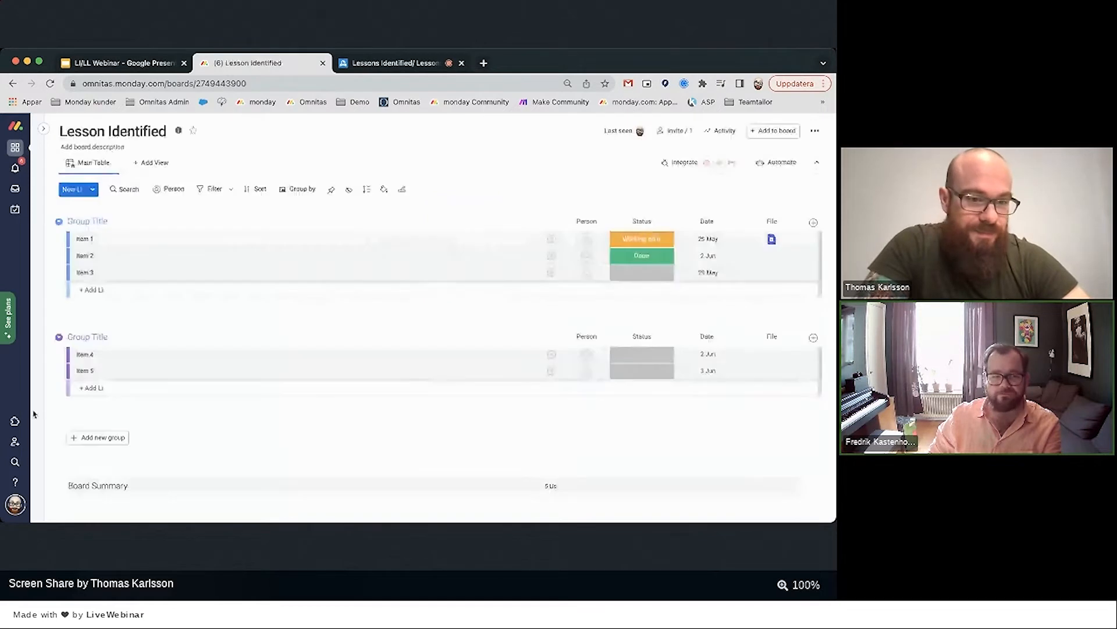
Delete the second default group, containing Item 4 and Item 5, from the board.
mouse_move(35, 409)
left_click_drag(58, 344, 96, 341)
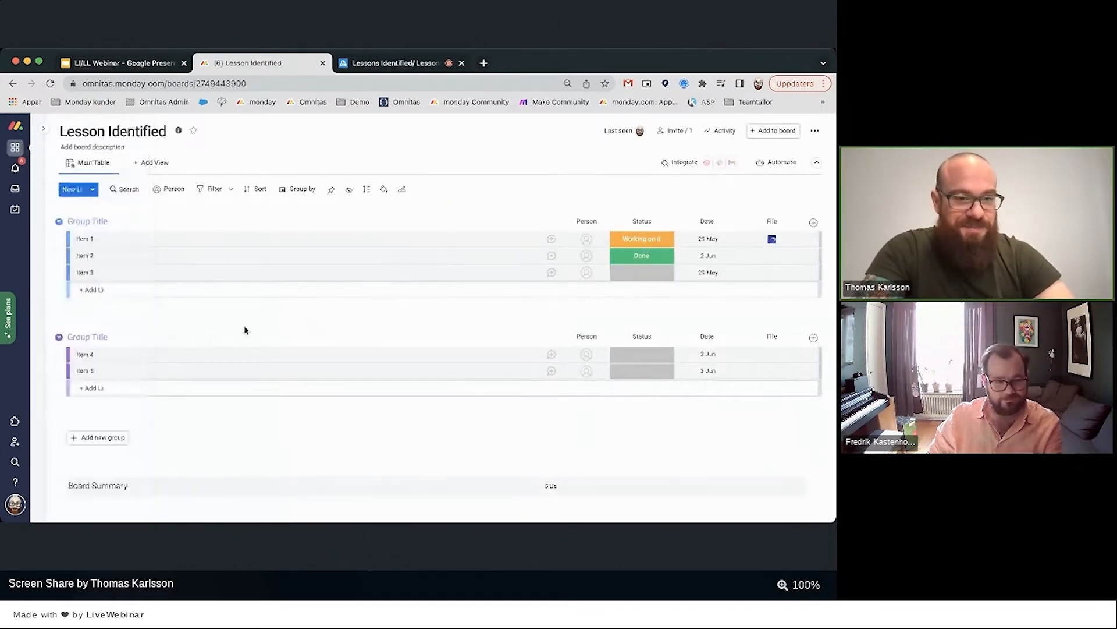
left_click(57, 342)
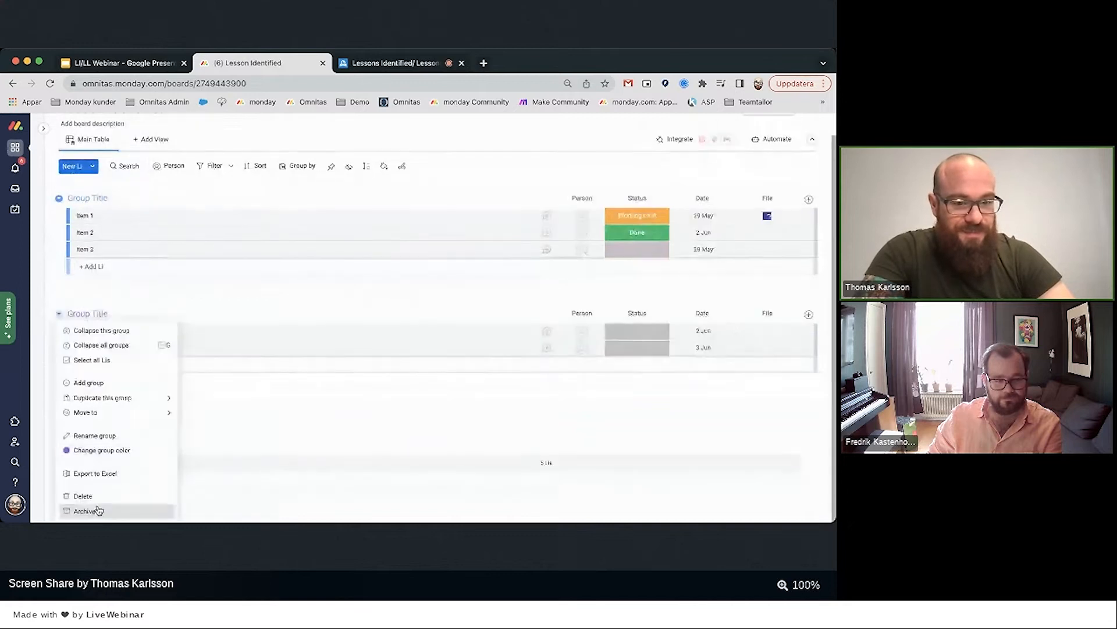
left_click(96, 495)
left_click(528, 177)
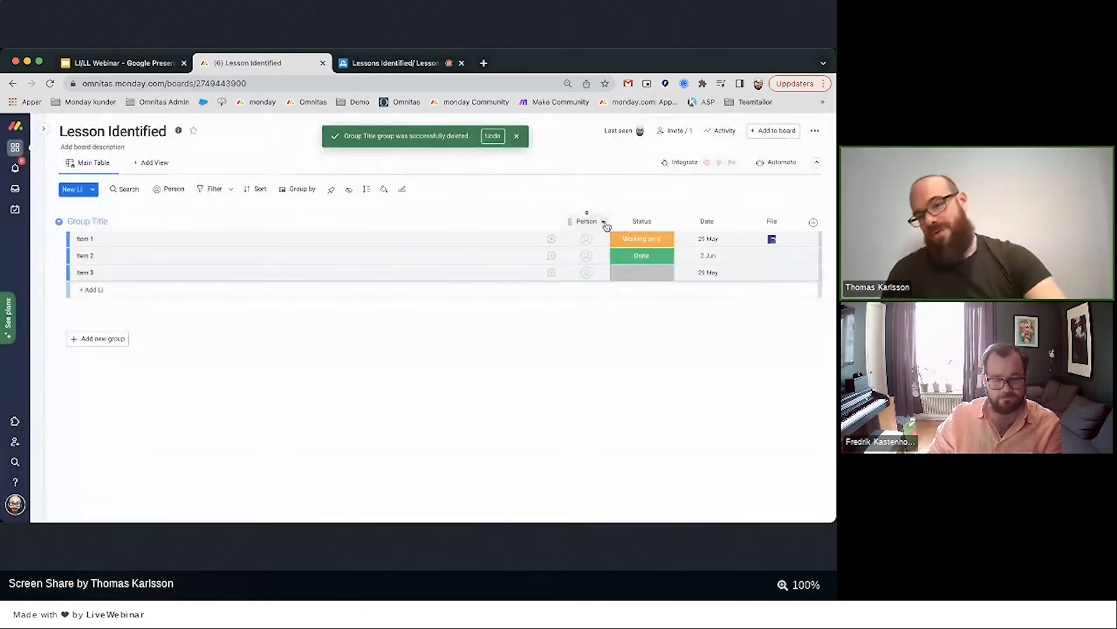
Delete the default Person and Status columns from the board.
left_click(603, 221)
left_click(526, 389)
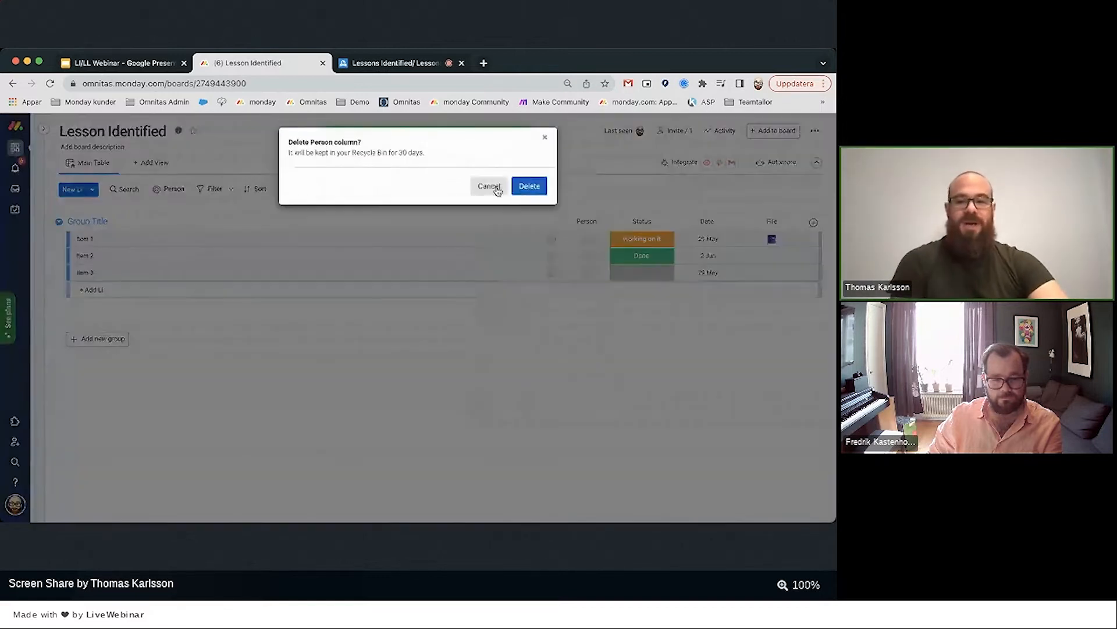
left_click(529, 186)
left_click(670, 223)
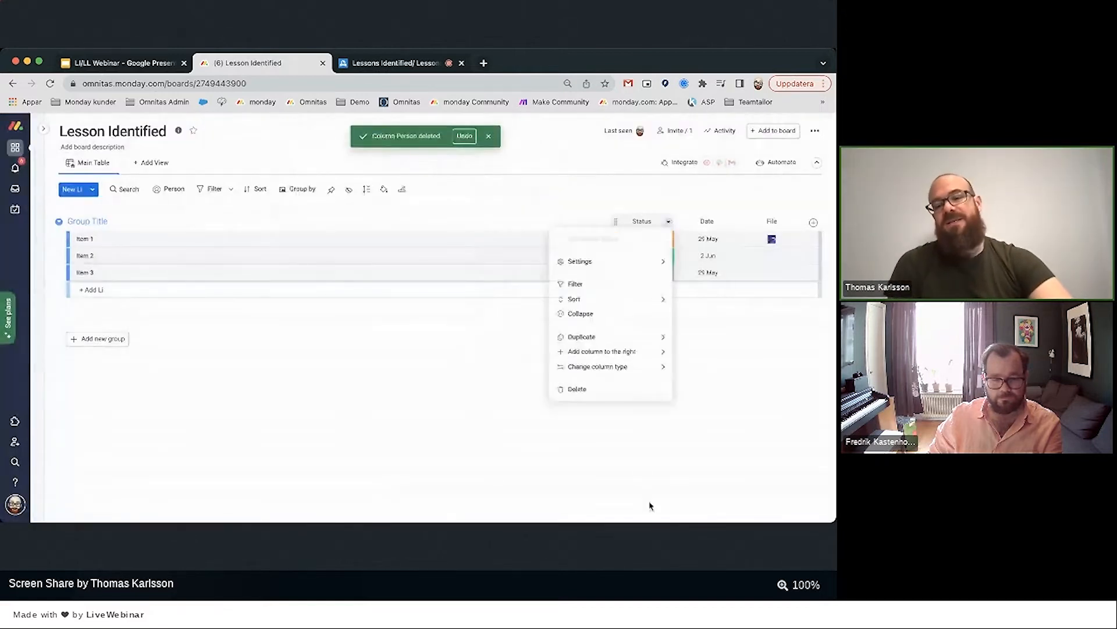
left_click(610, 392)
left_click(523, 184)
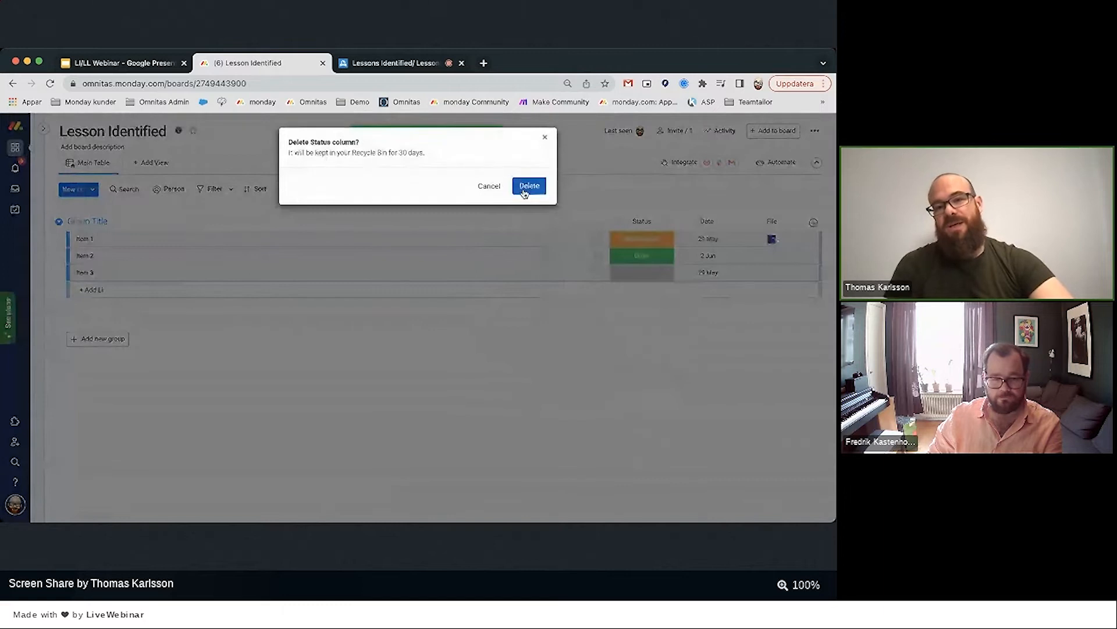
Delete the default Date and File columns from the board.
left_click(734, 223)
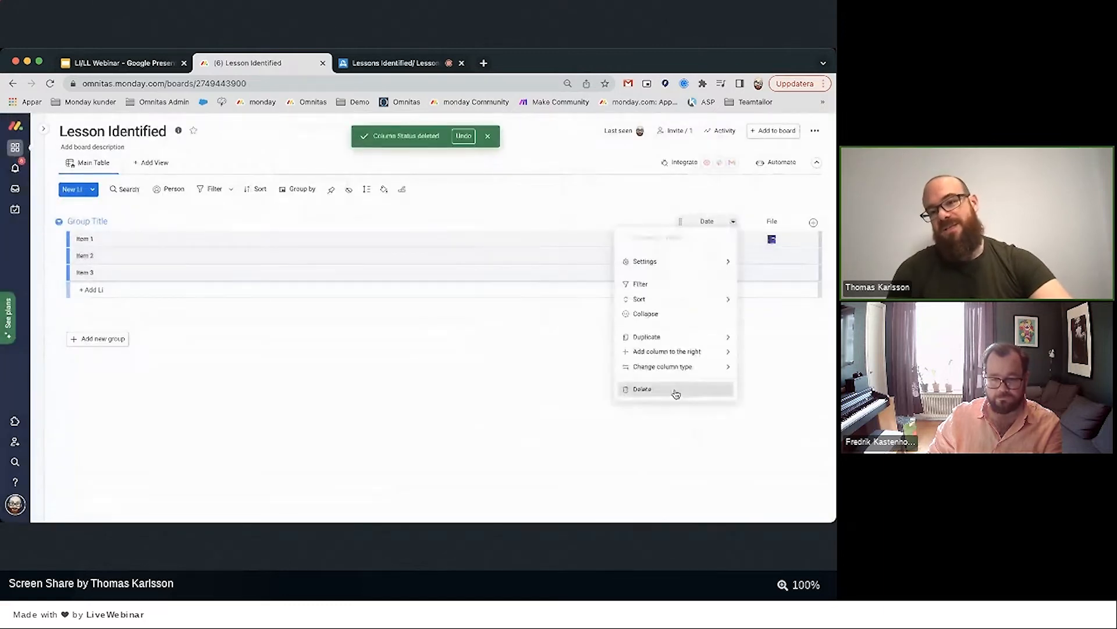
left_click(643, 389)
left_click(529, 185)
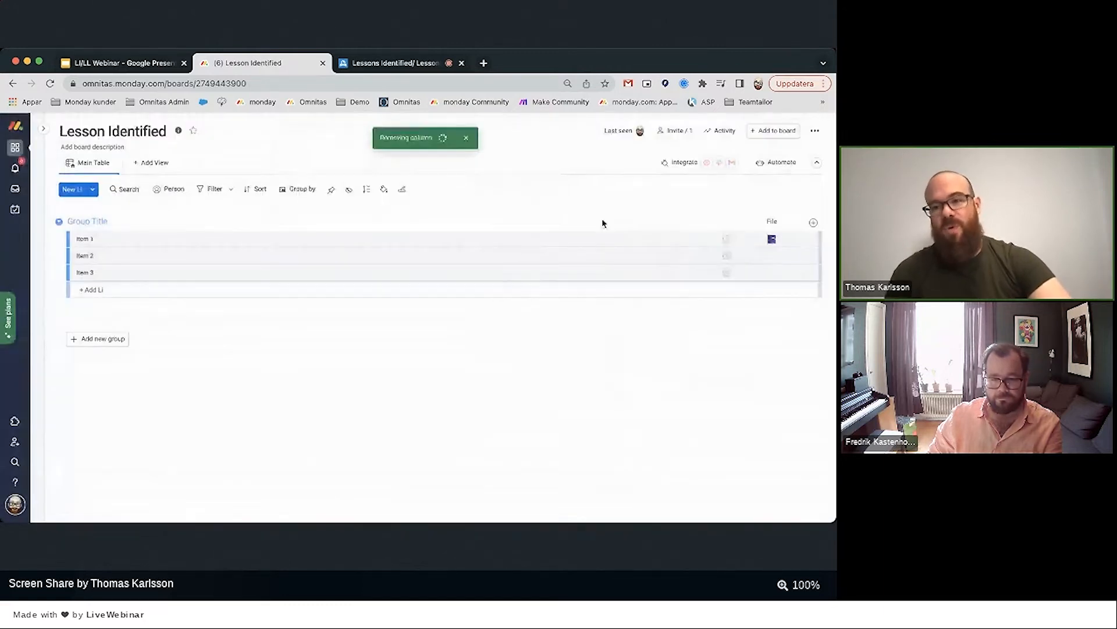
left_click(798, 222)
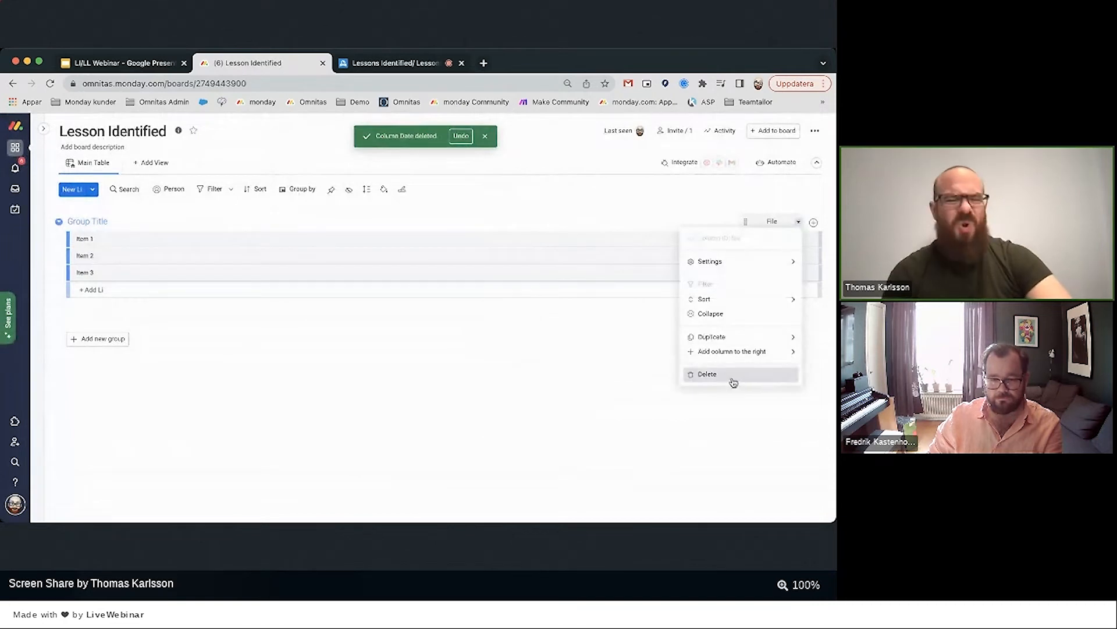
left_click(707, 374)
left_click(529, 185)
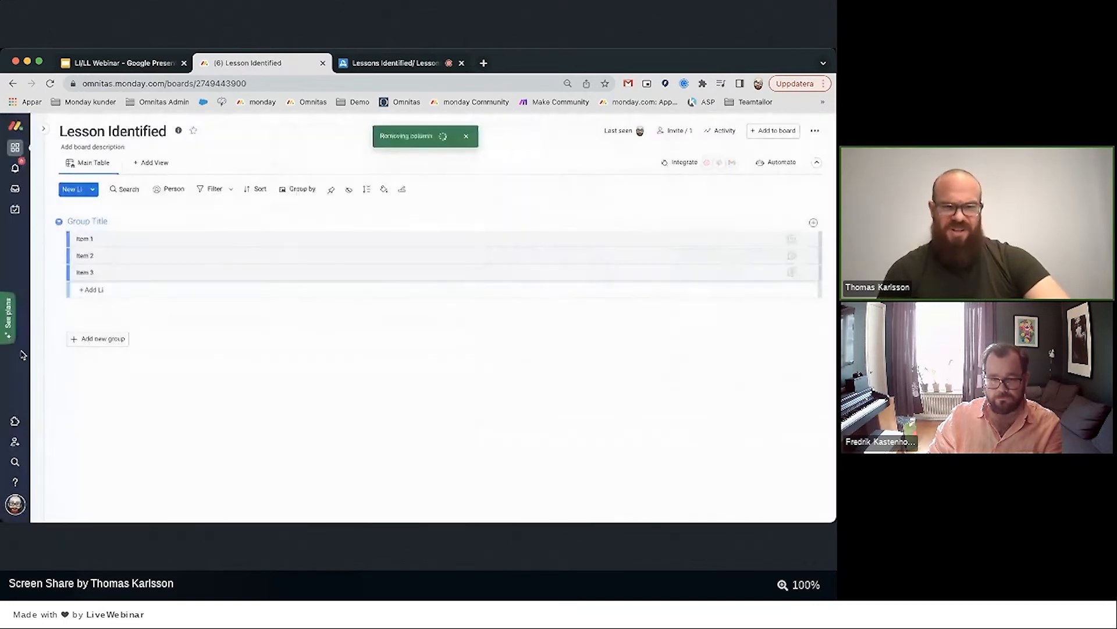
Delete Item 2 and Item 3 from the remaining group.
left_click(74, 272)
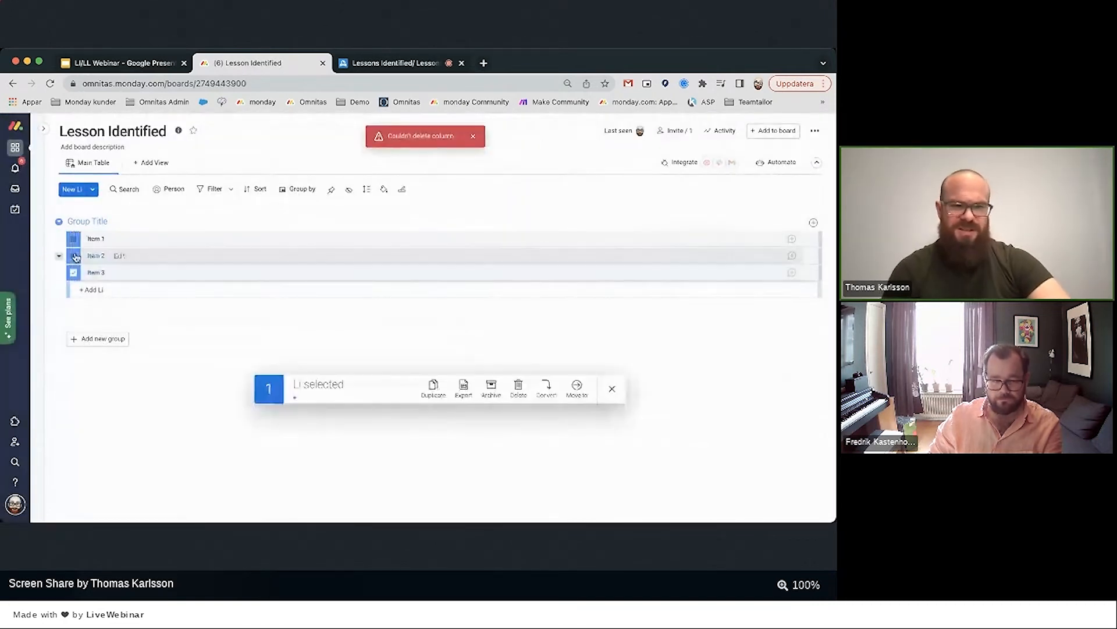
left_click(73, 256)
left_click(521, 387)
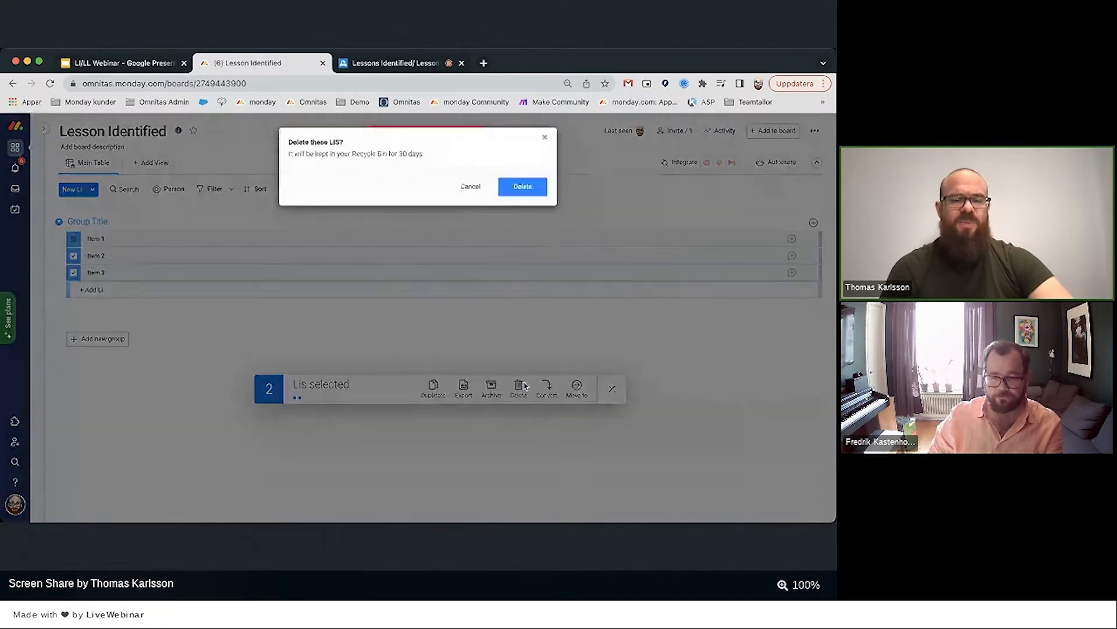
left_click(526, 192)
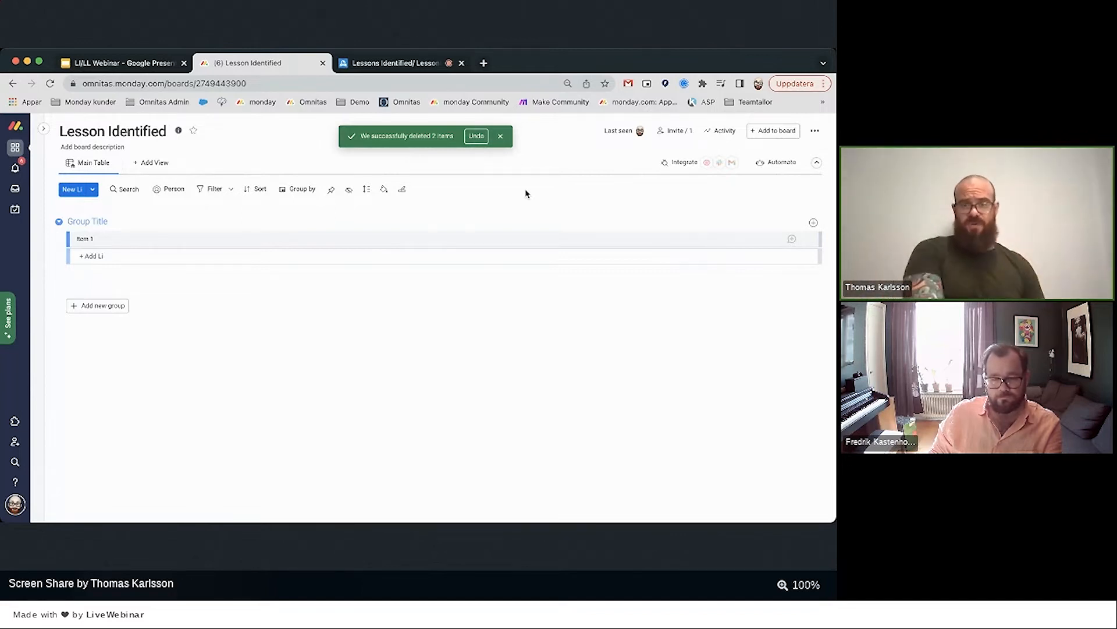
Rename the remaining group as New Submission.
left_click(91, 221)
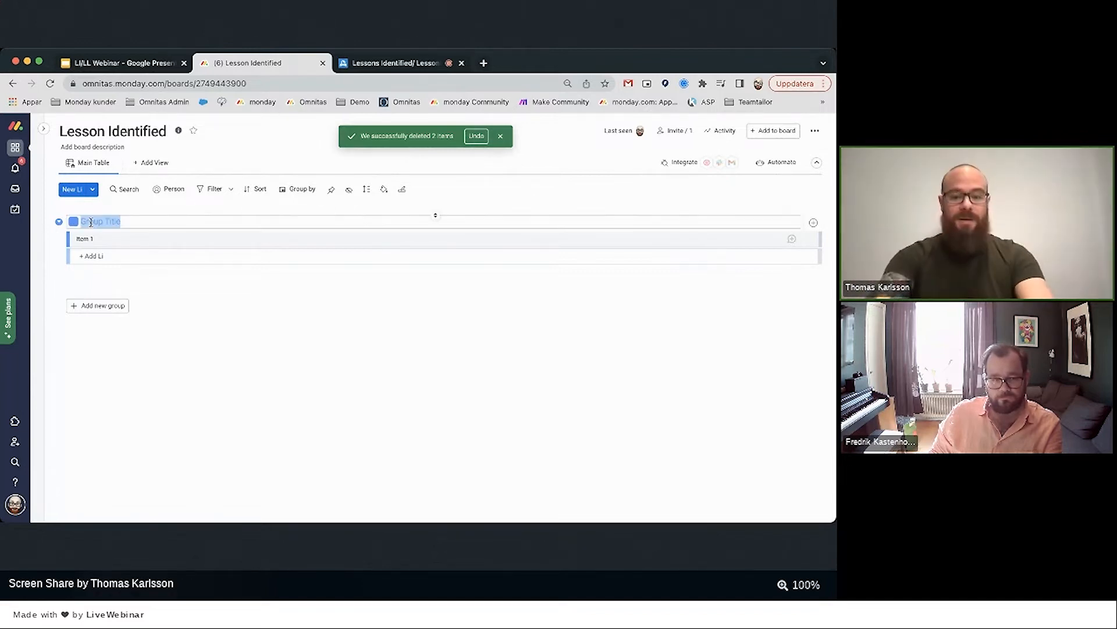
type("New Submission")
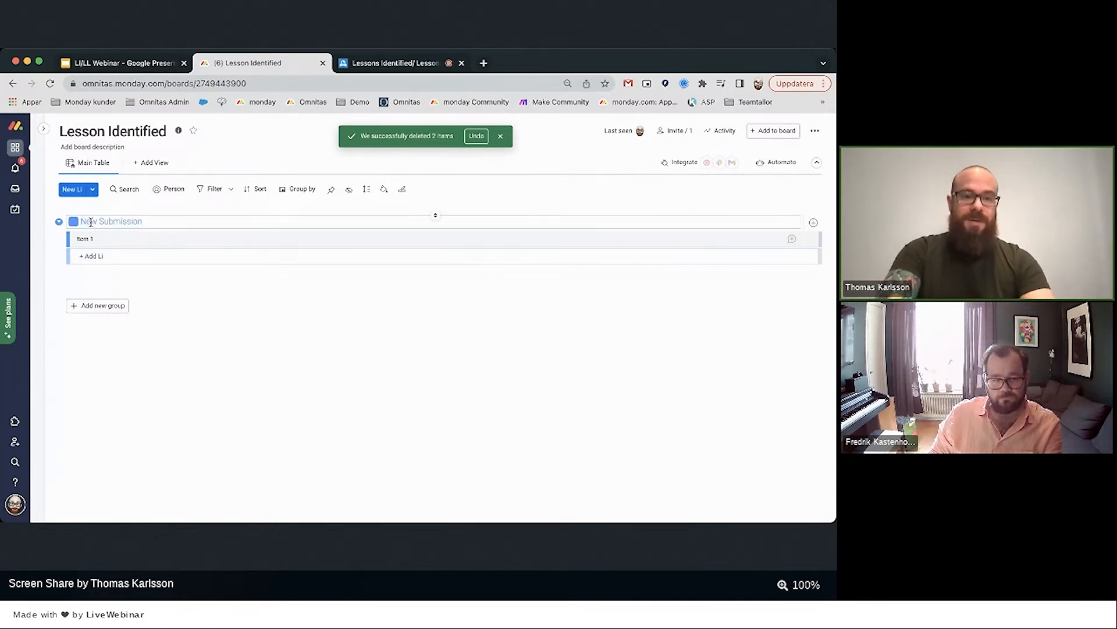
key("Return")
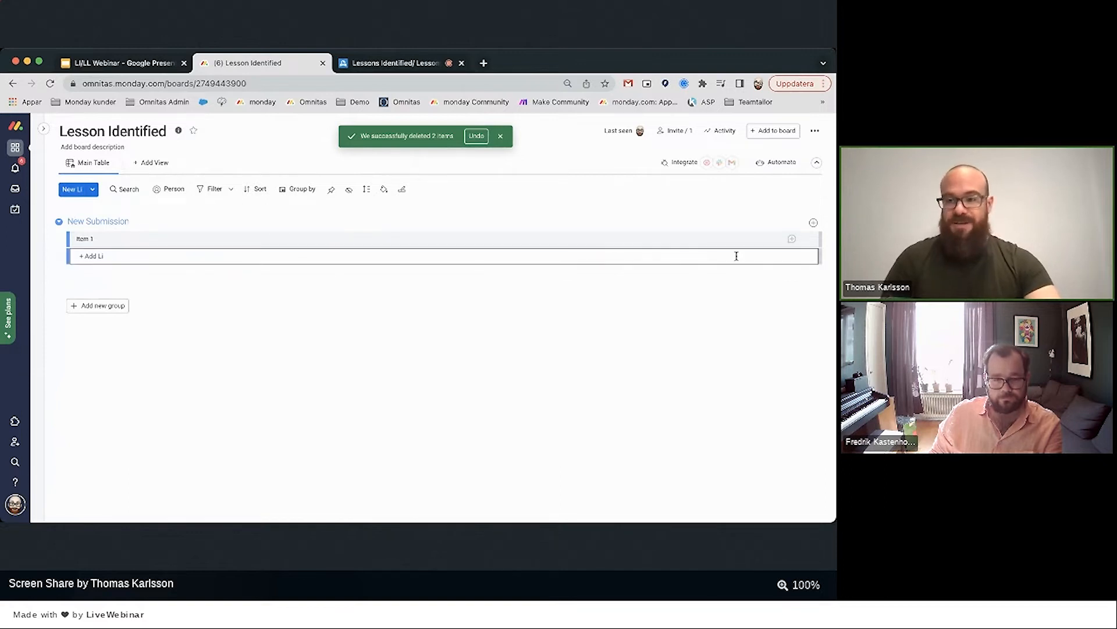
Add a new Status column to the board.
left_click(813, 223)
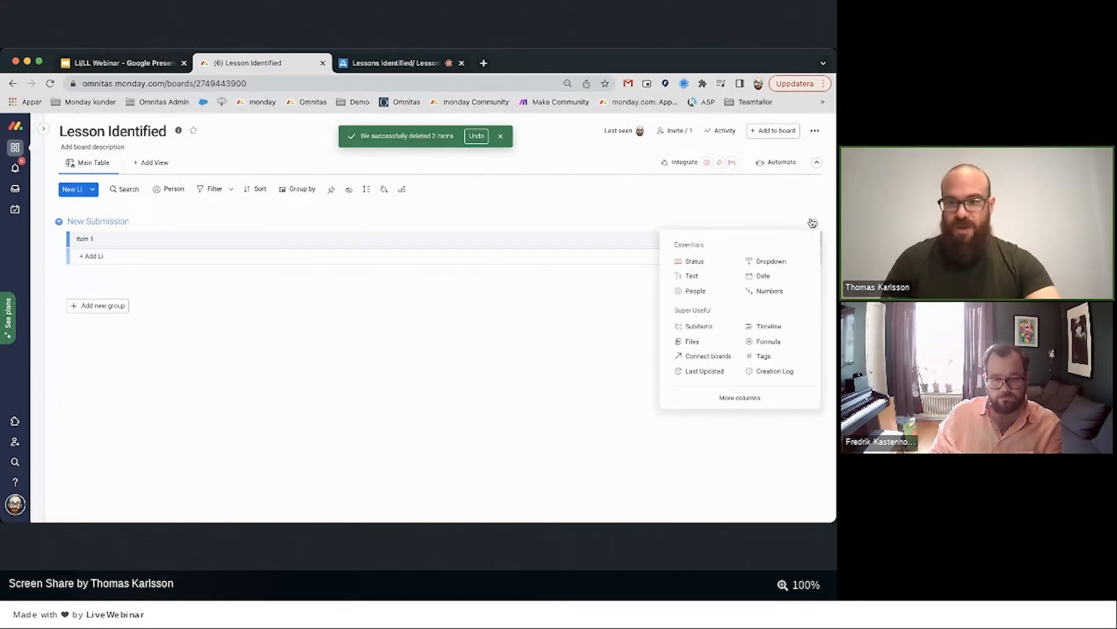
left_click(687, 263)
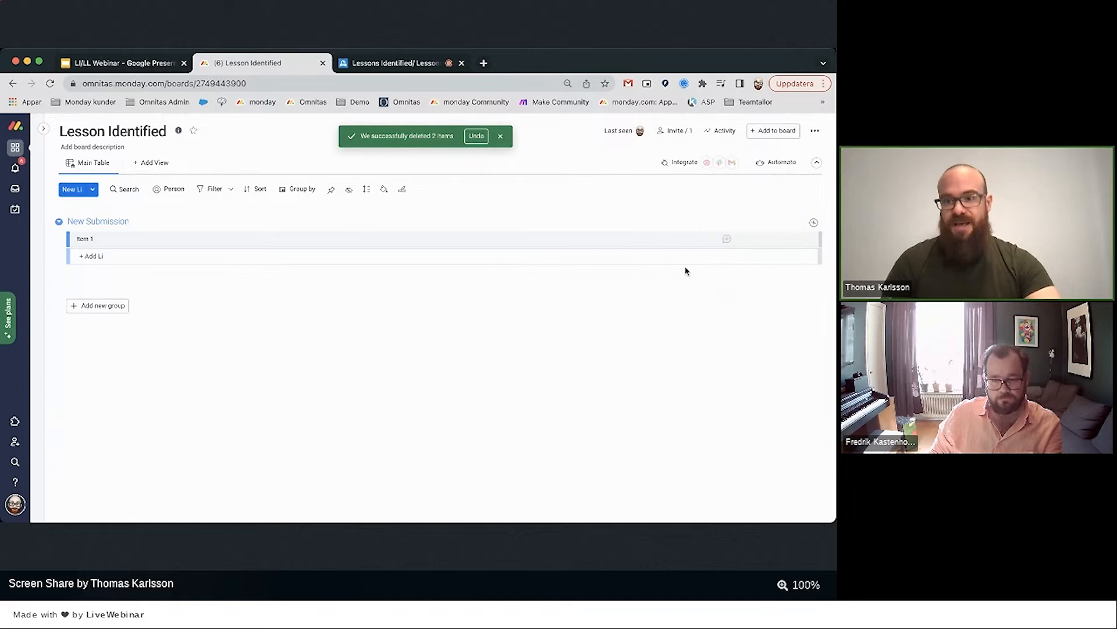
left_click(813, 222)
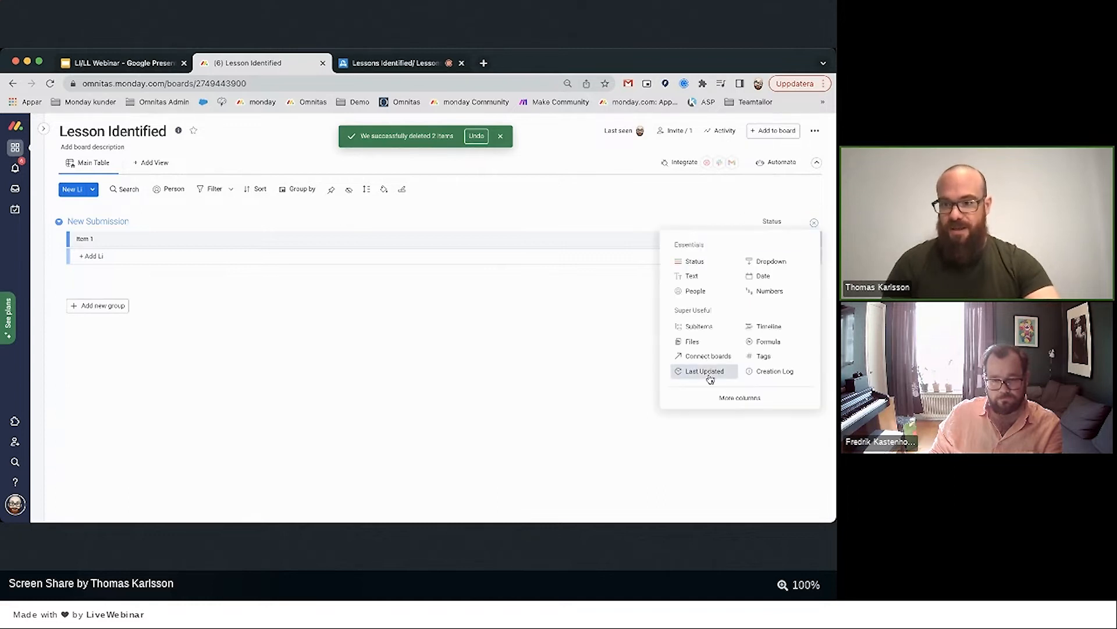
left_click(553, 300)
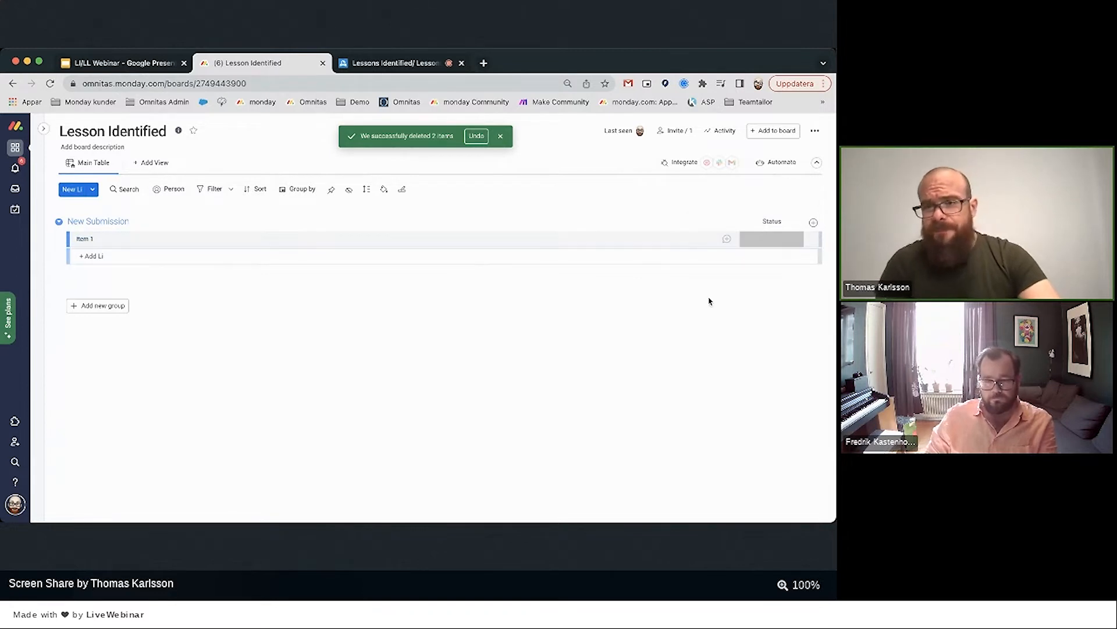
Find the Long Text column type with the search "long", add it to the board and name the column Description.
left_click(813, 223)
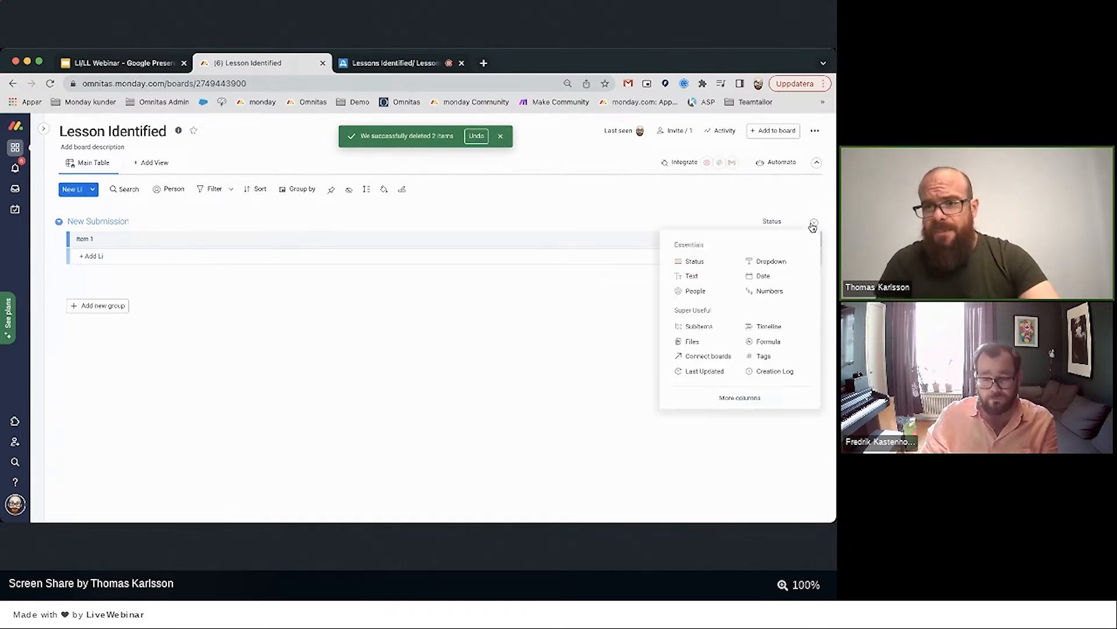
left_click(698, 406)
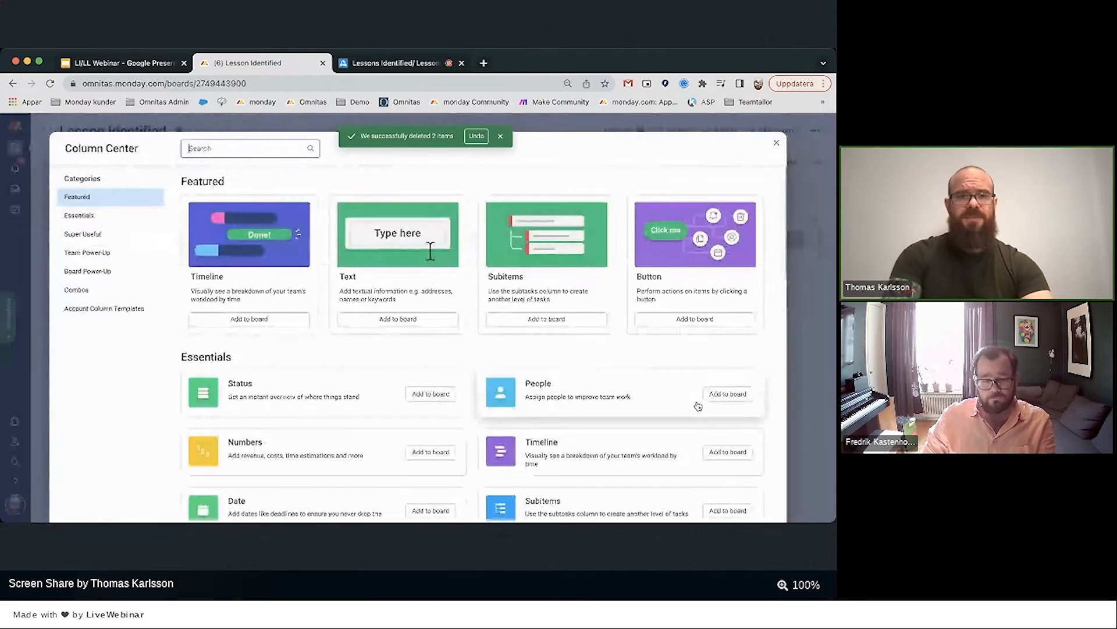
type("l")
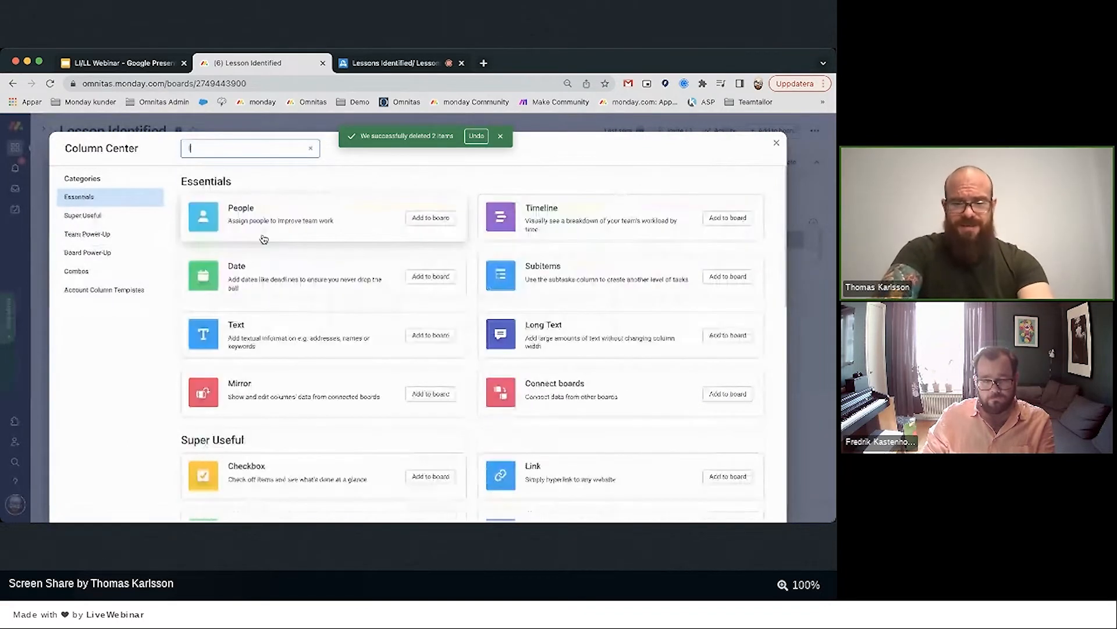
type("ong")
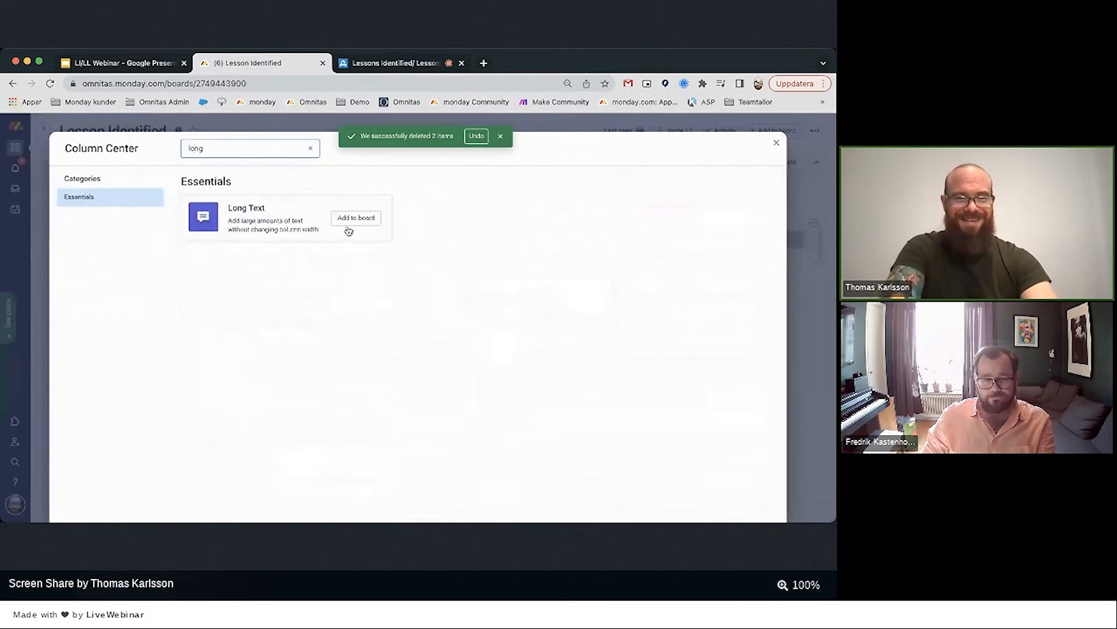
left_click(373, 223)
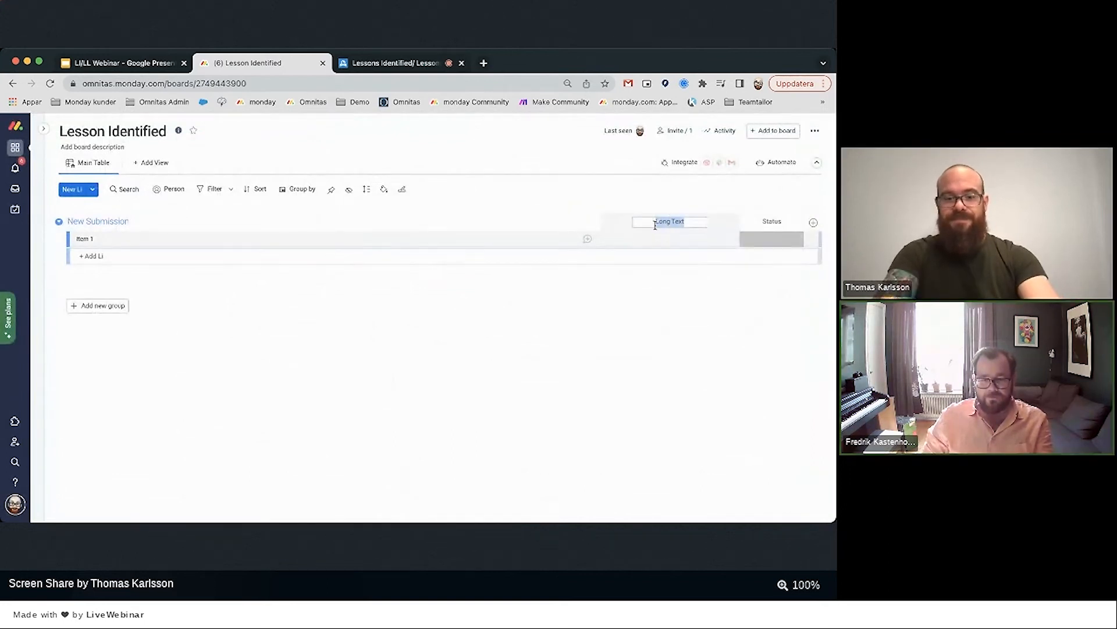
type("Description")
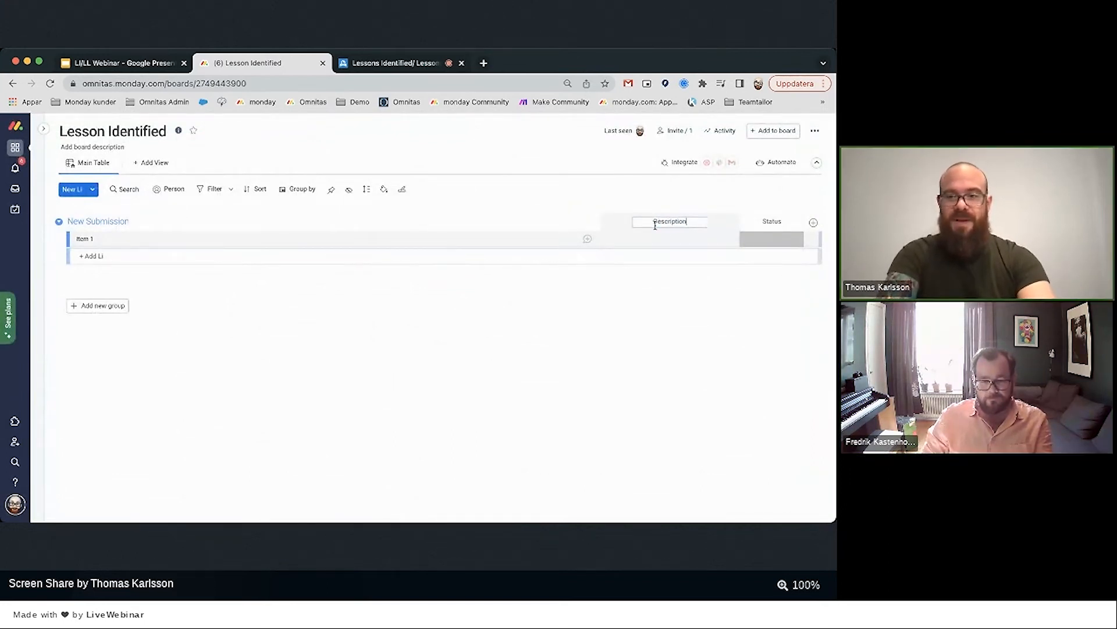
key("Return")
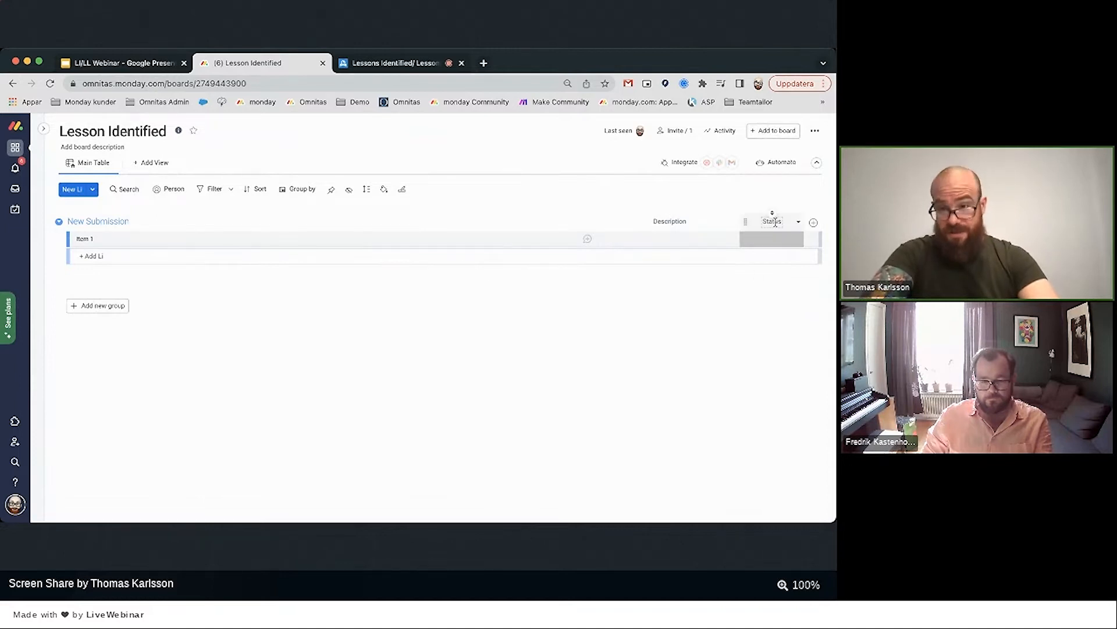
Delete the Done, Stuck and Working on it labels from the Status column.
left_click(773, 240)
left_click(763, 383)
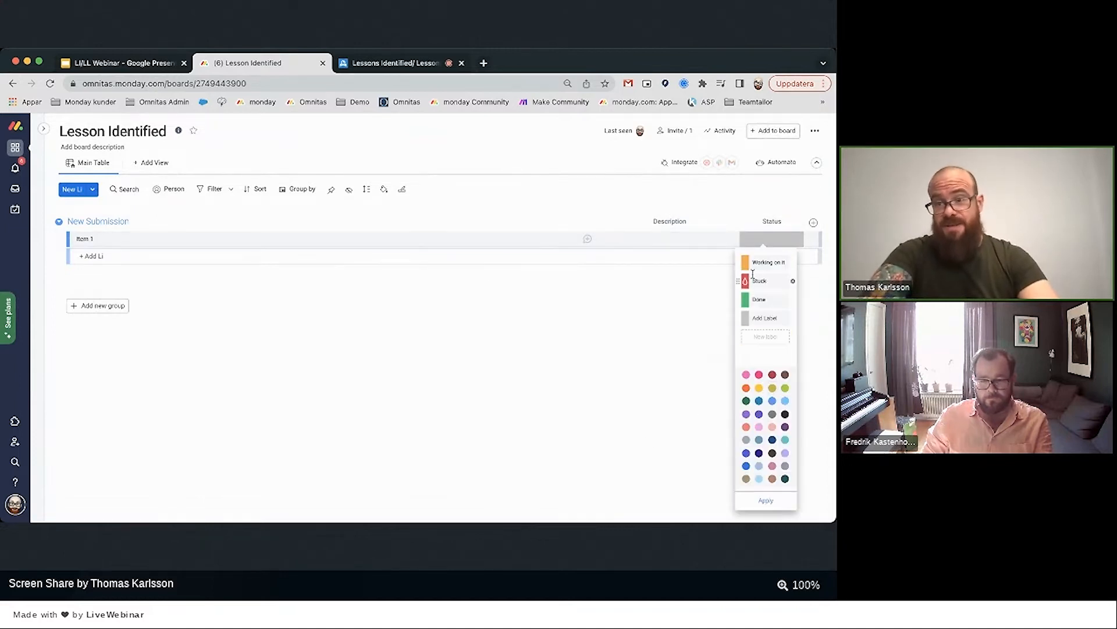
left_click(794, 301)
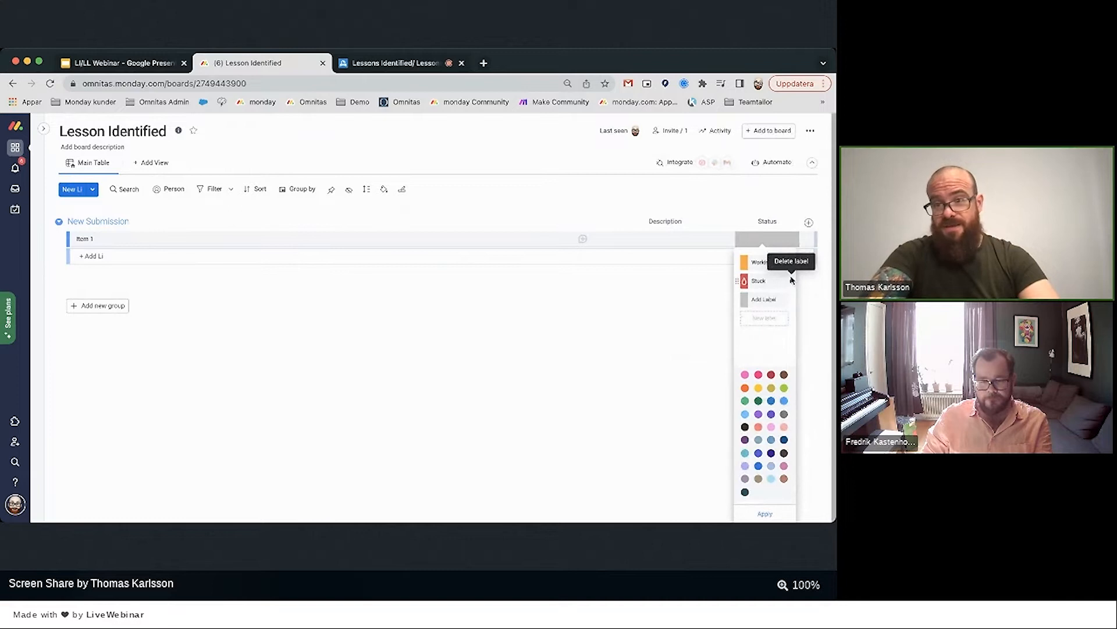
left_click(792, 282)
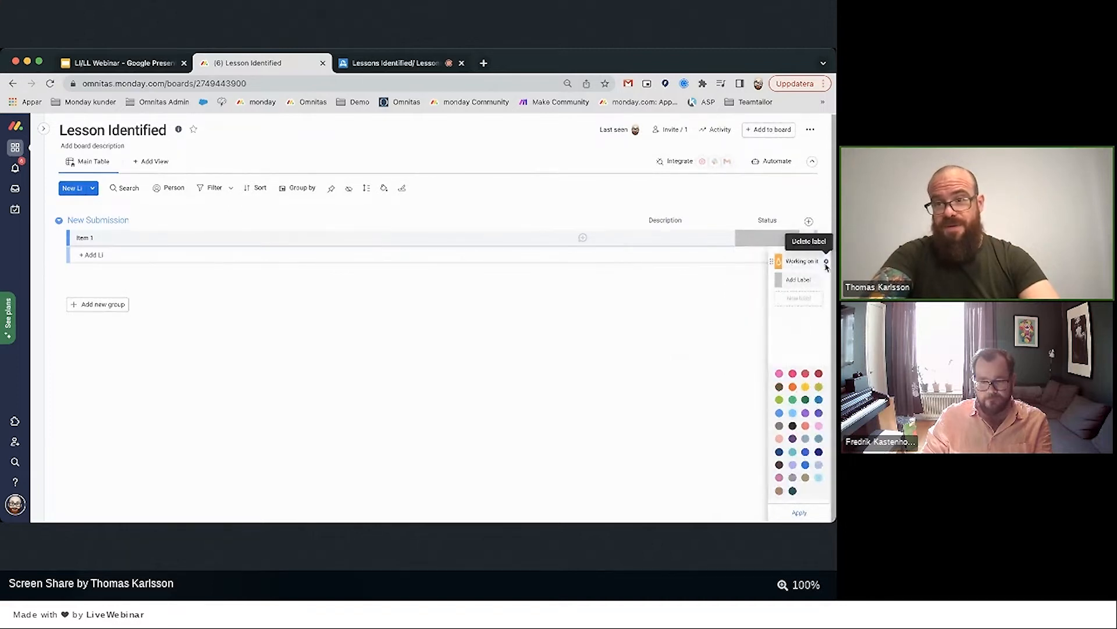
left_click(826, 261)
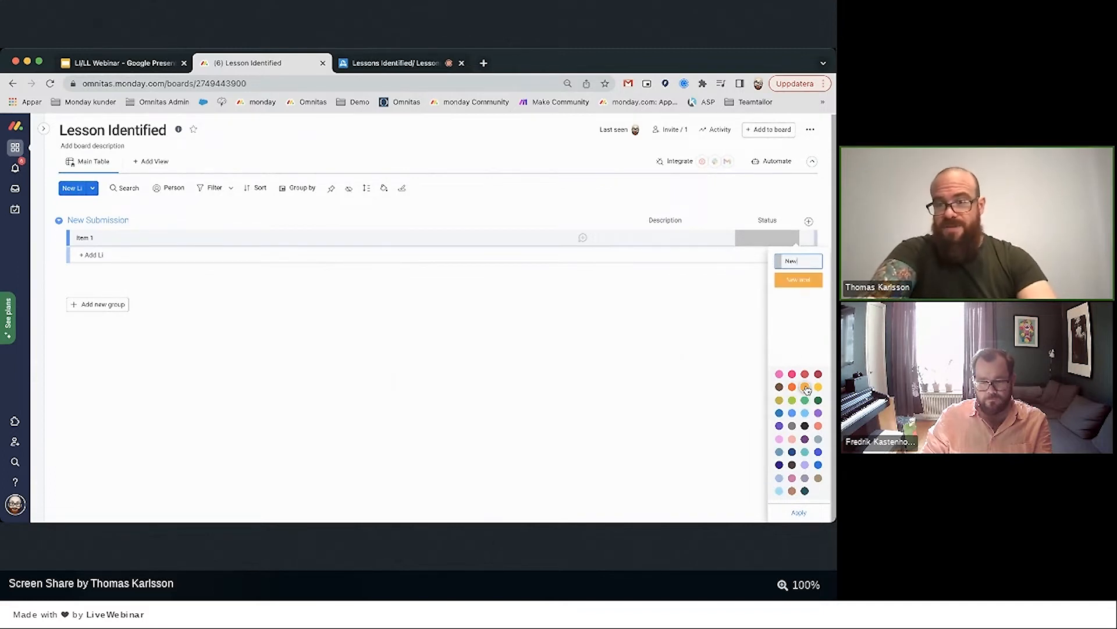
Name the default grey status label New, add an orange Review label and a green Start LL label, and apply the labels.
key("Return")
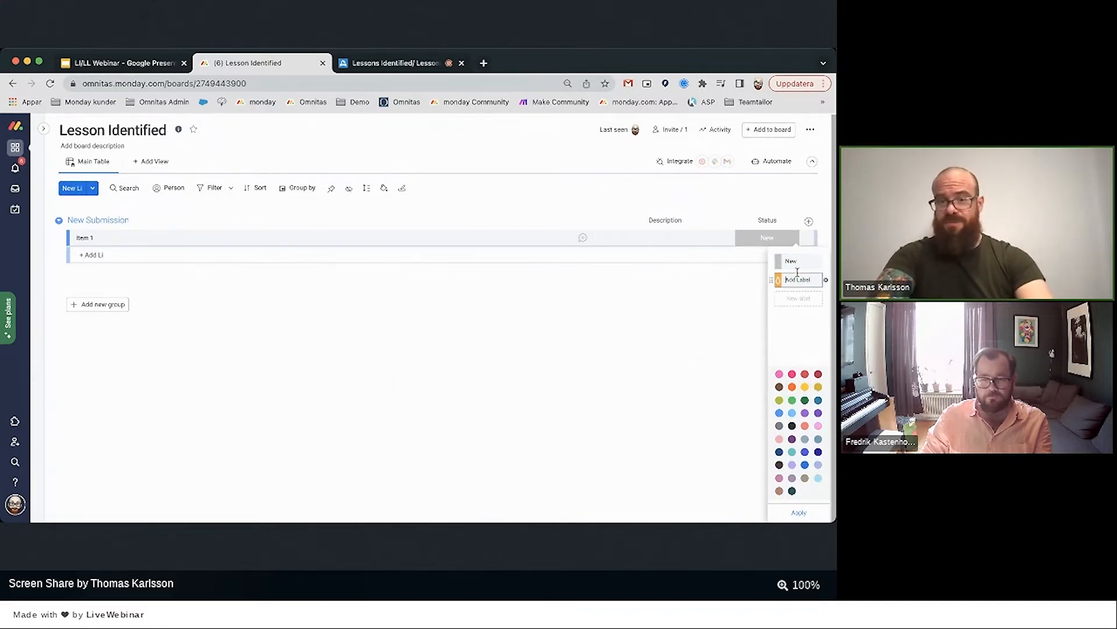
type("Review")
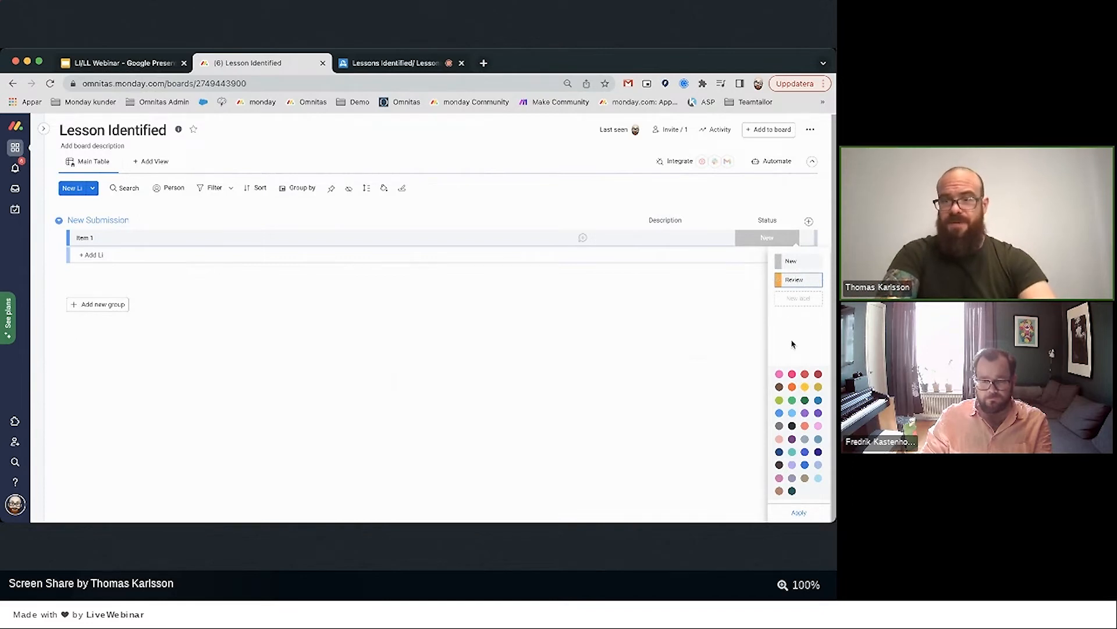
left_click(792, 344)
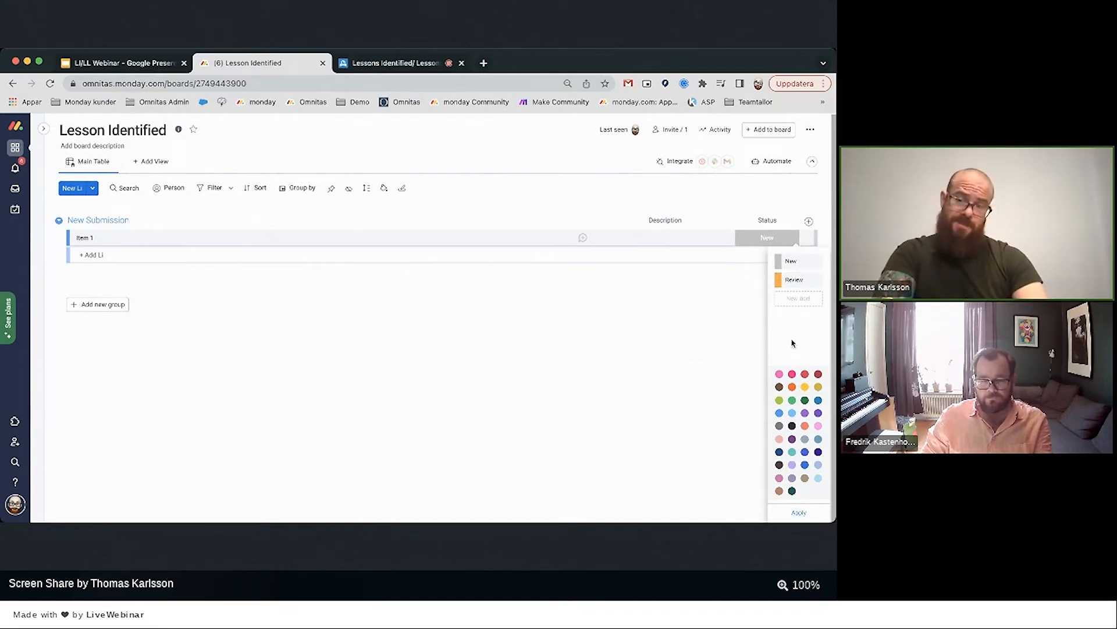
left_click(792, 400)
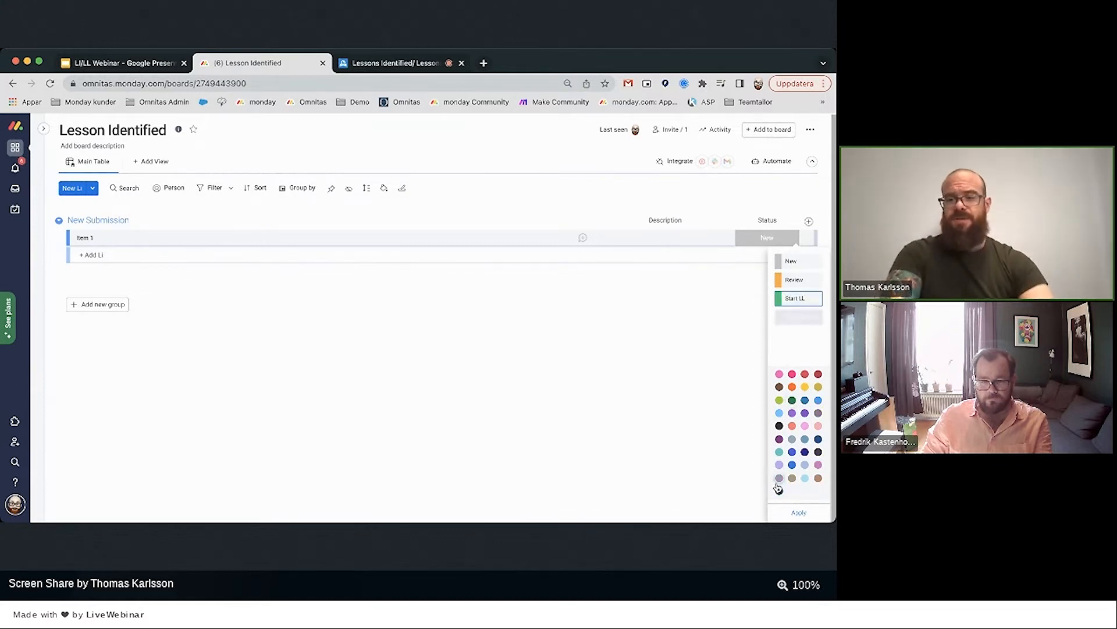
left_click(796, 513)
left_click(663, 324)
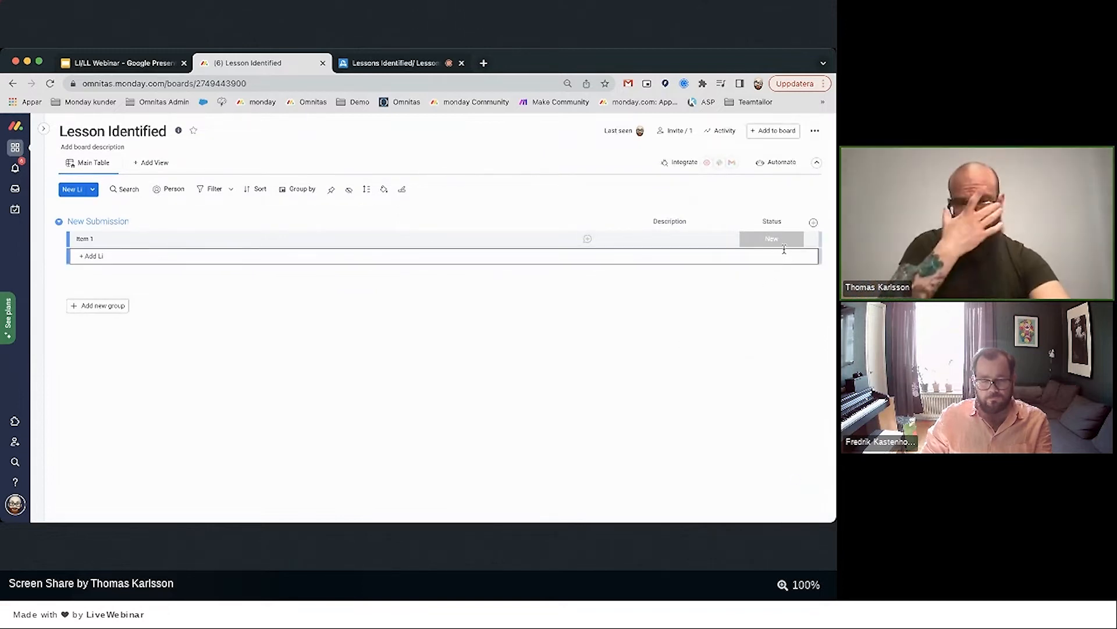
Add a Dropdown column to the board and name it Process.
left_click(813, 222)
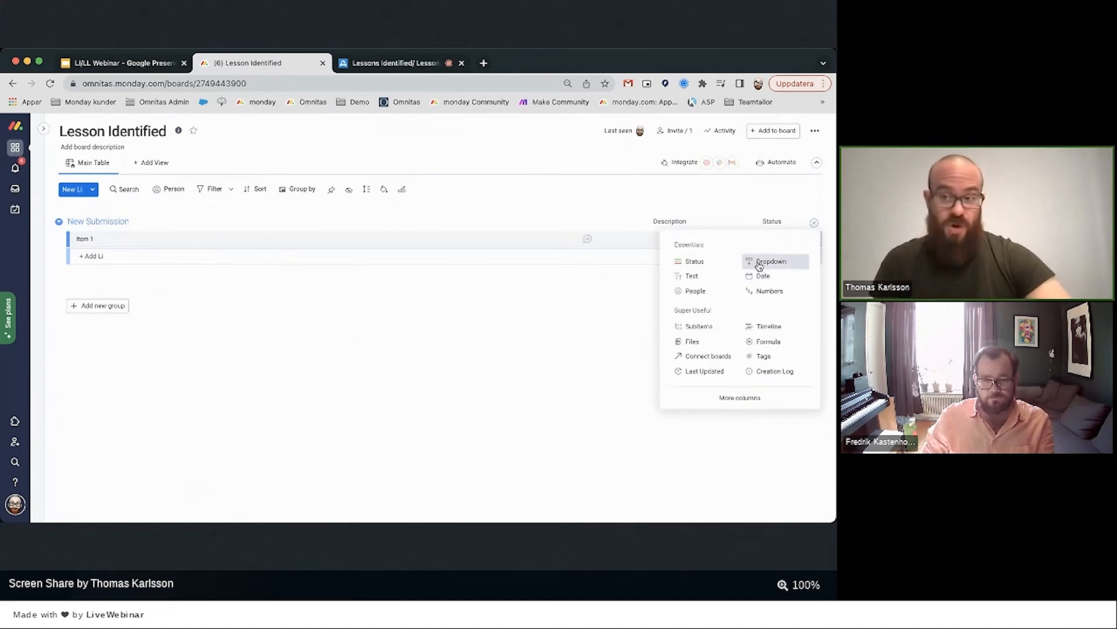
left_click(762, 261)
left_click(767, 221)
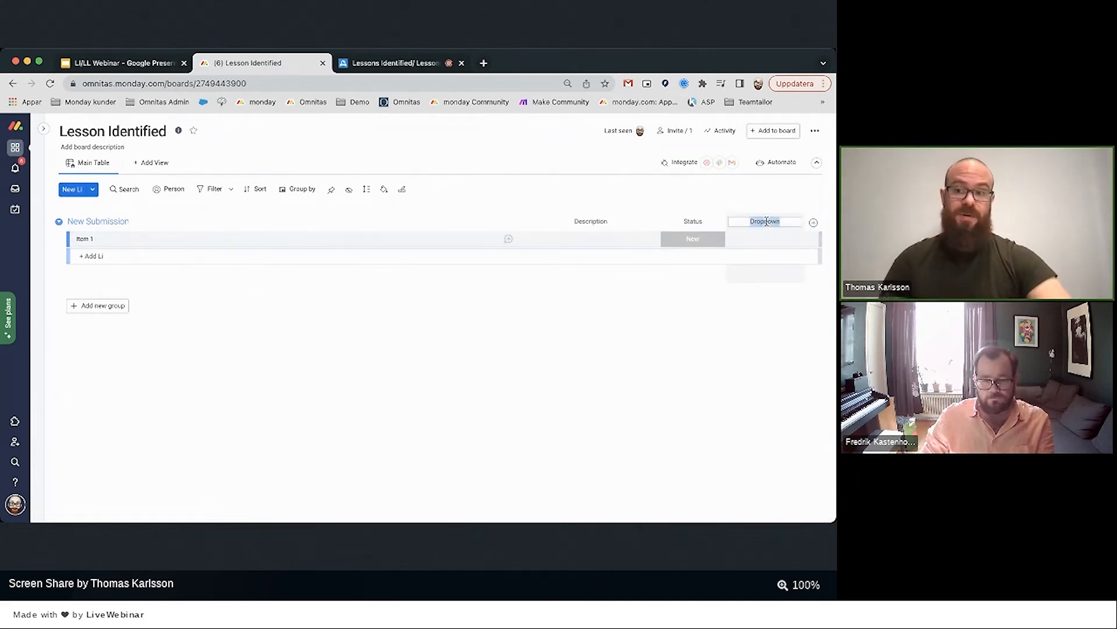
type("Proce")
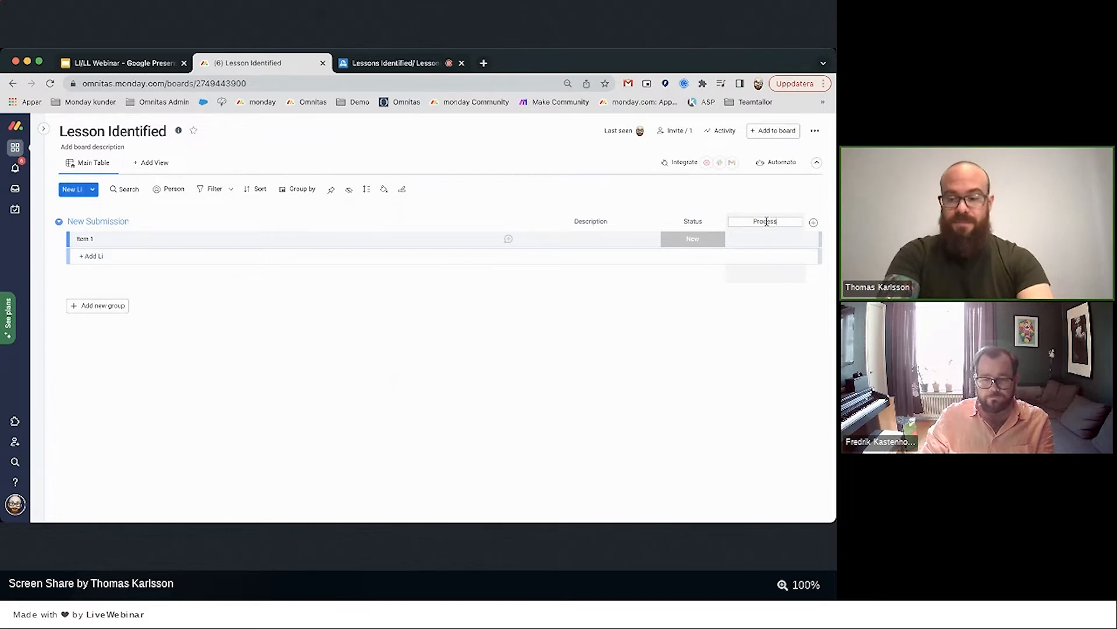
type("ss")
key("Return")
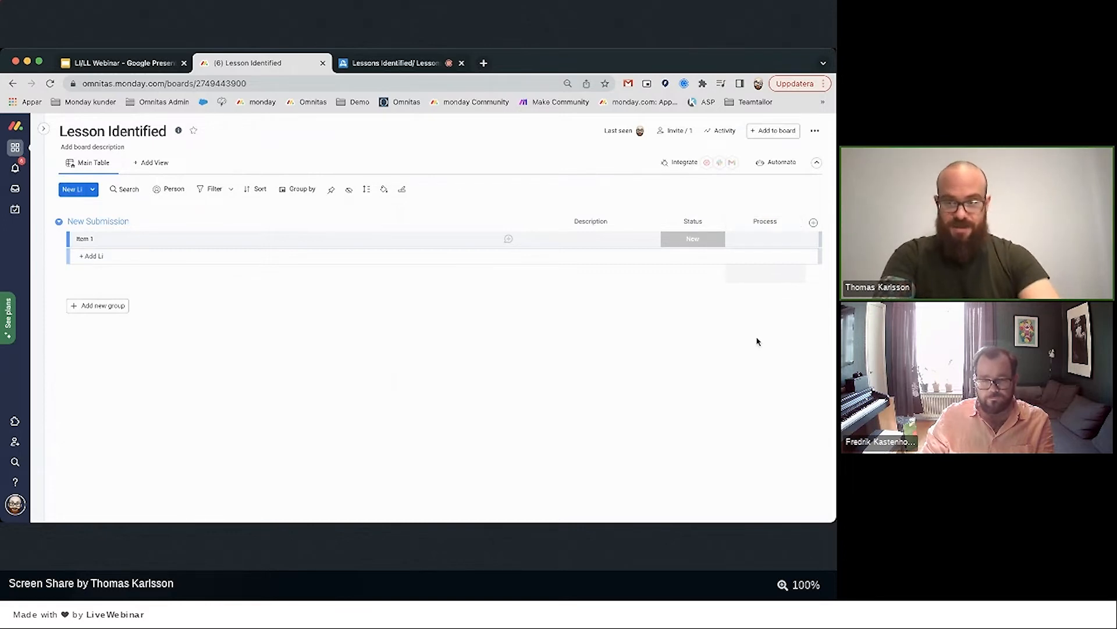
left_click(751, 240)
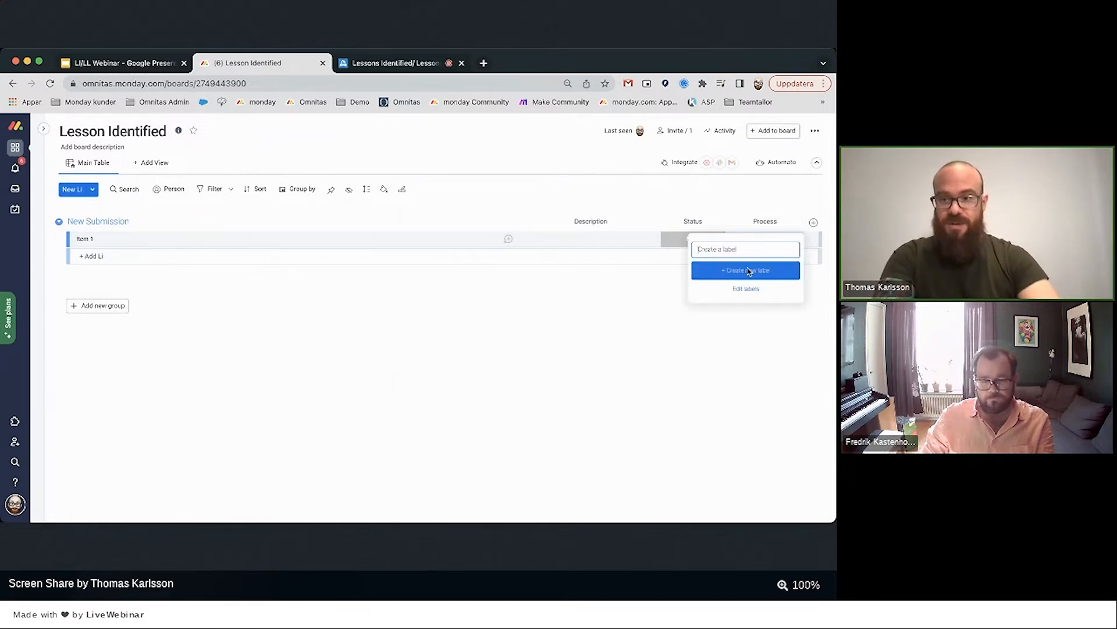
type("Sales")
left_click(726, 270)
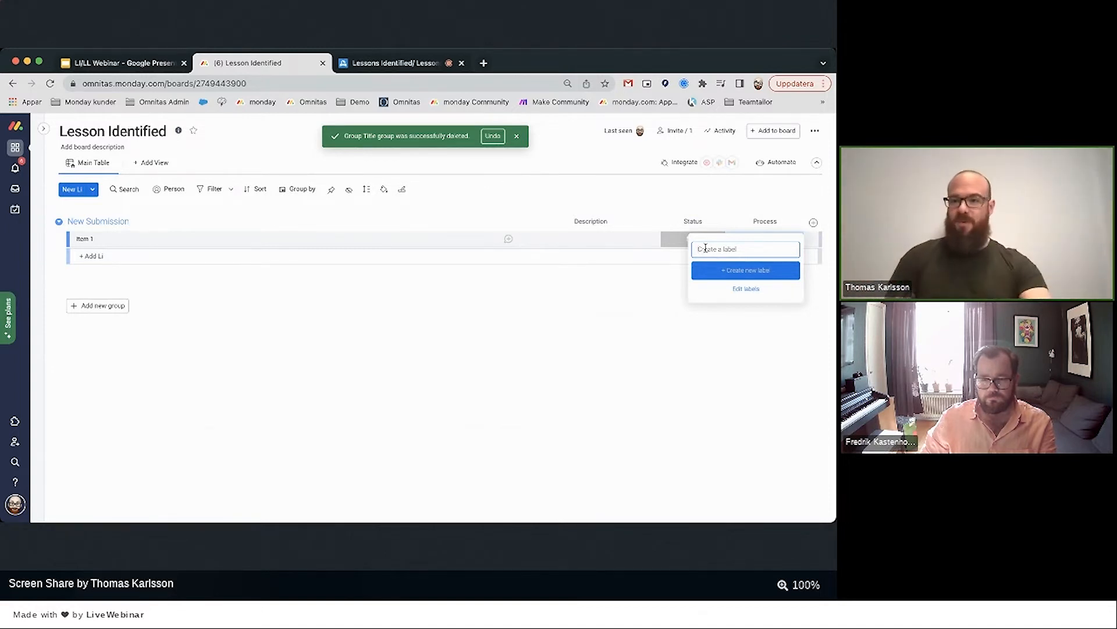
left_click(671, 187)
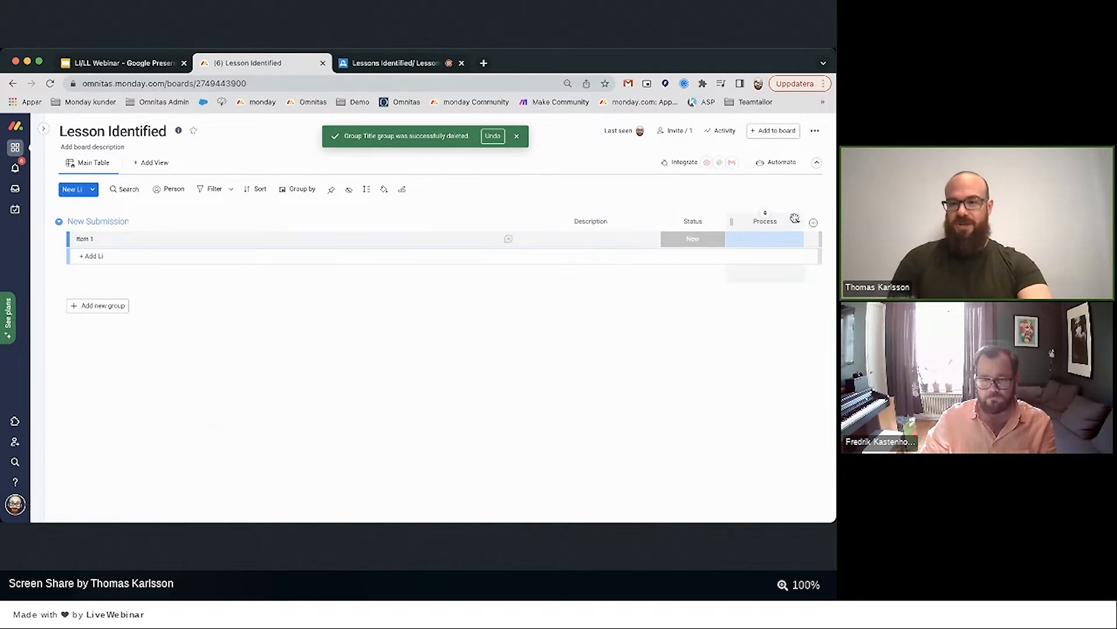
Add a Text column to the board and name it Process.
left_click(812, 222)
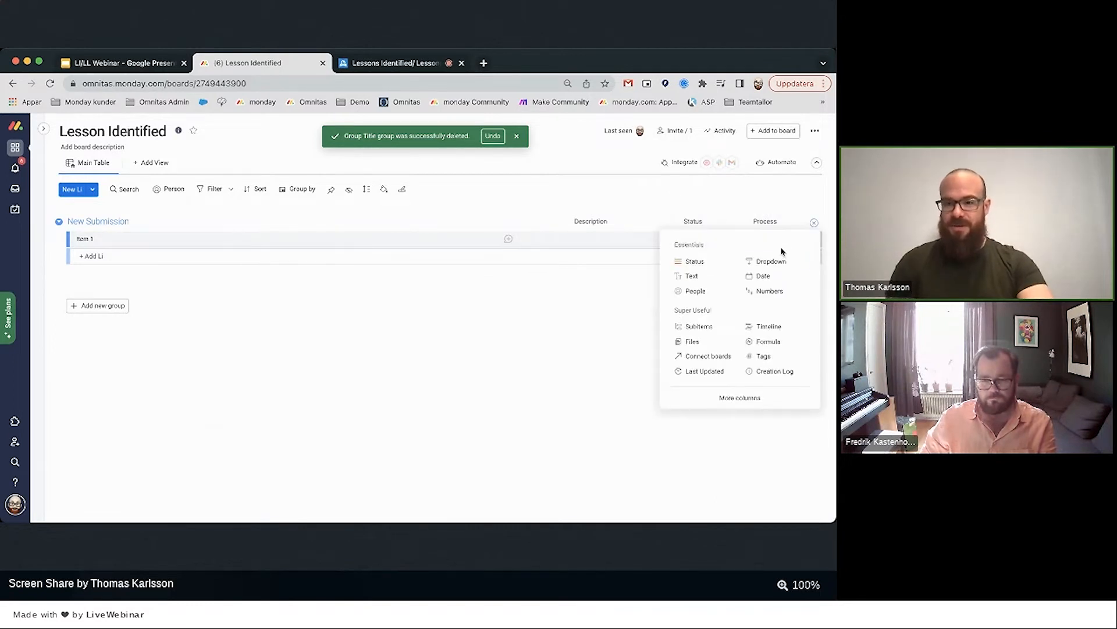
left_click(705, 275)
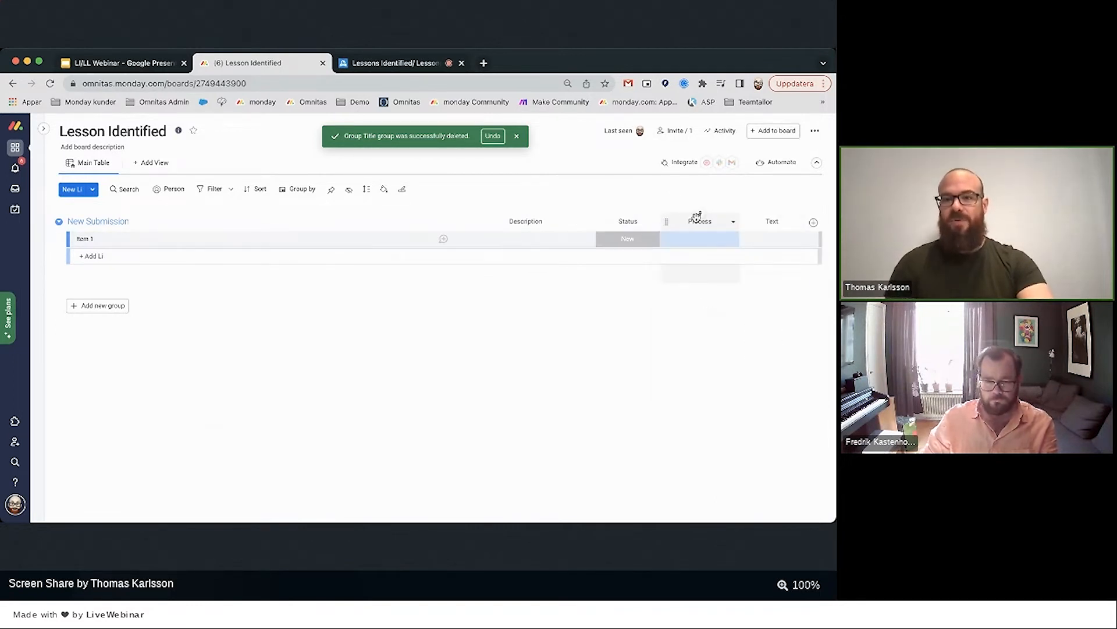
left_click(700, 221)
left_click(773, 221)
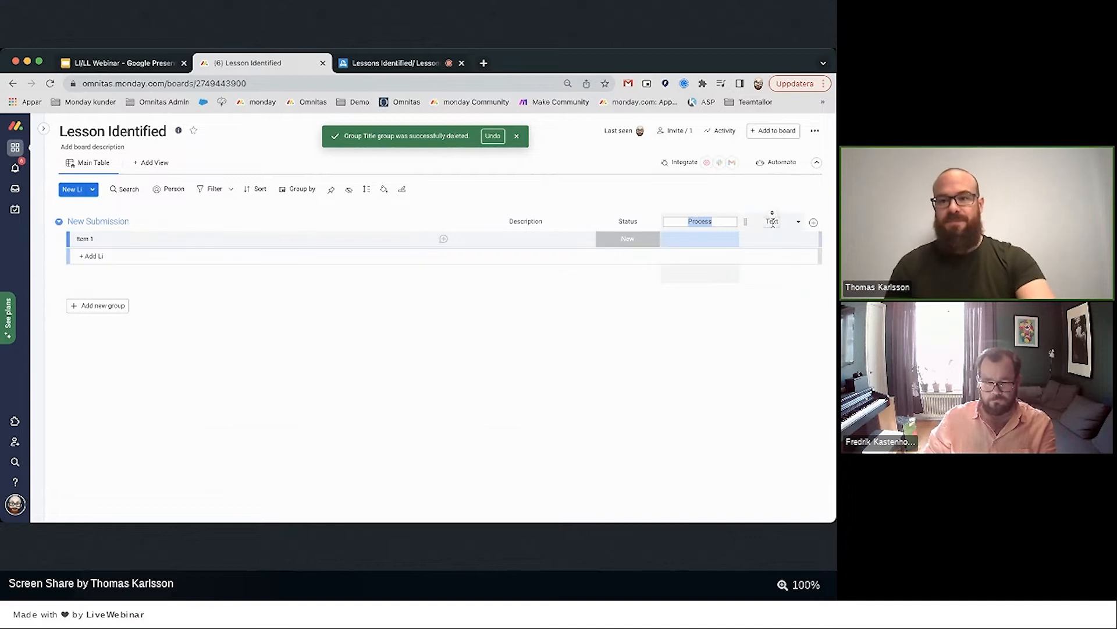
type("Process")
left_click(753, 294)
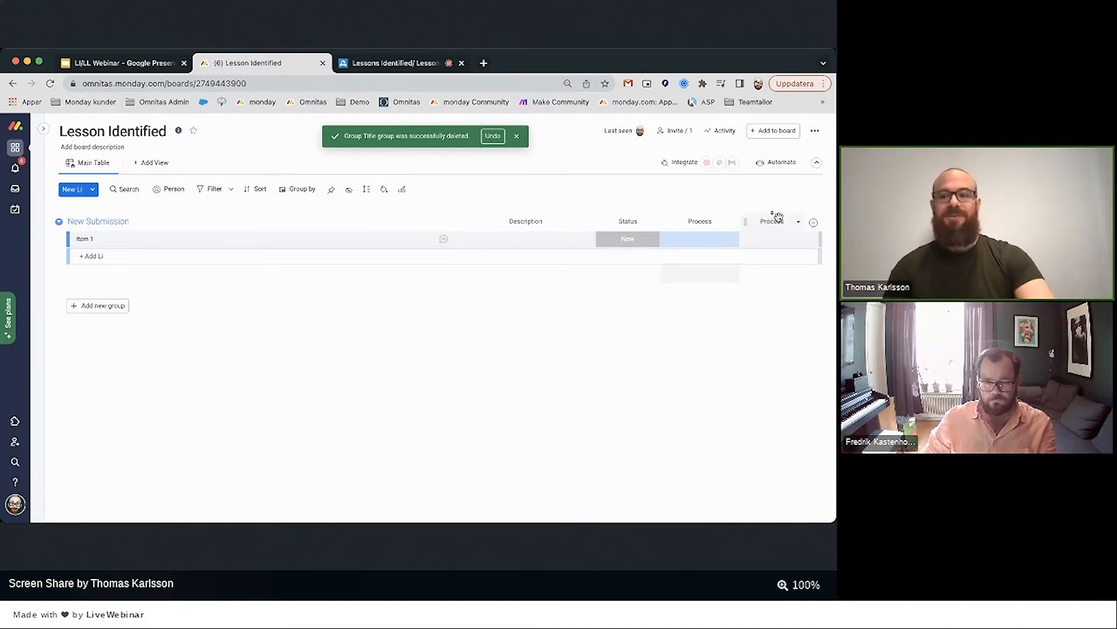
Delete the dropdown-type Process column from the board.
left_click(733, 223)
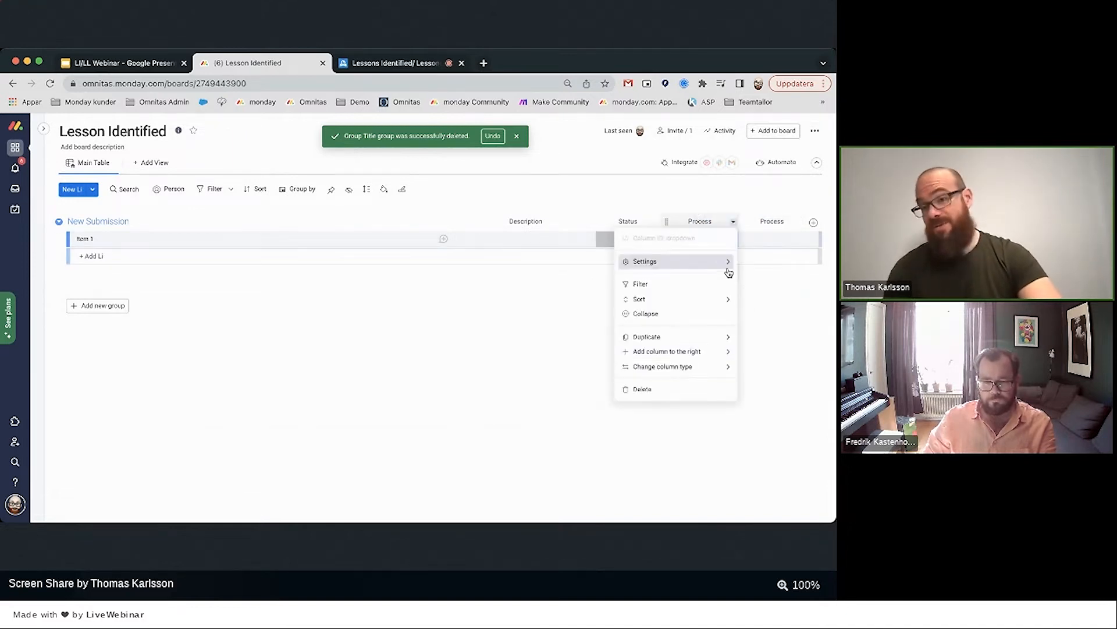
left_click(689, 388)
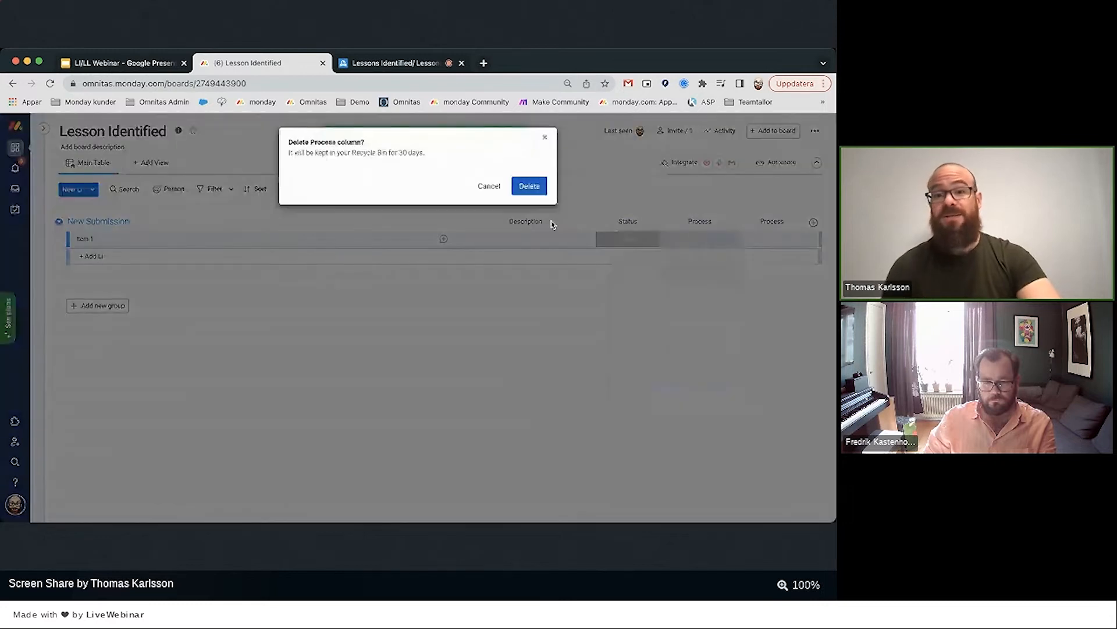
left_click(531, 185)
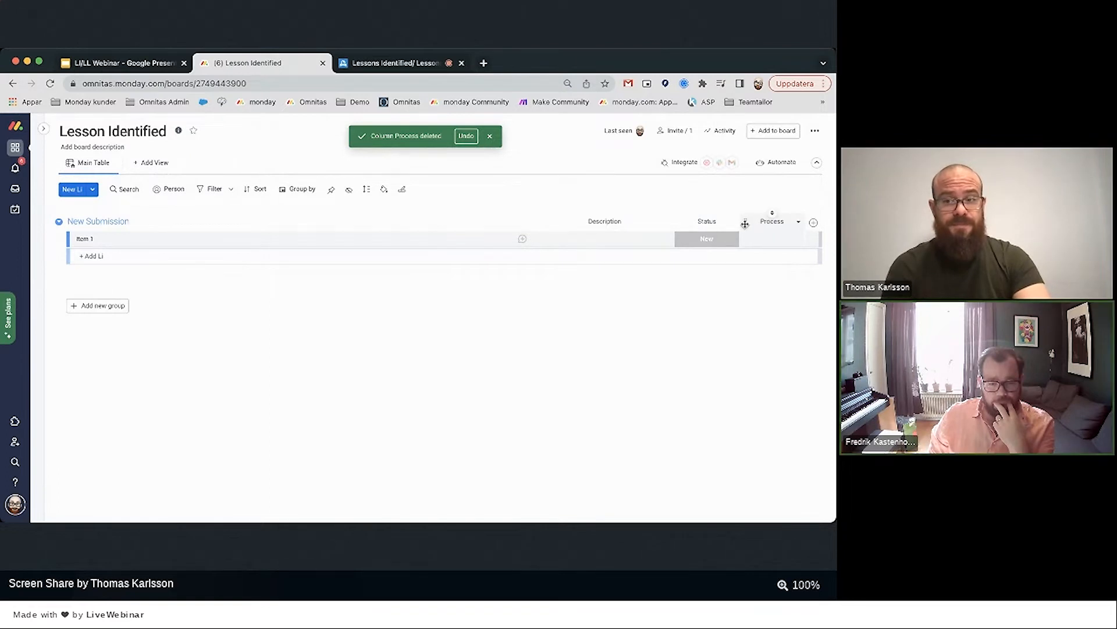
Move the Process text column in front of the Description column.
left_click_drag(749, 223, 583, 225)
left_click_drag(576, 226, 660, 354)
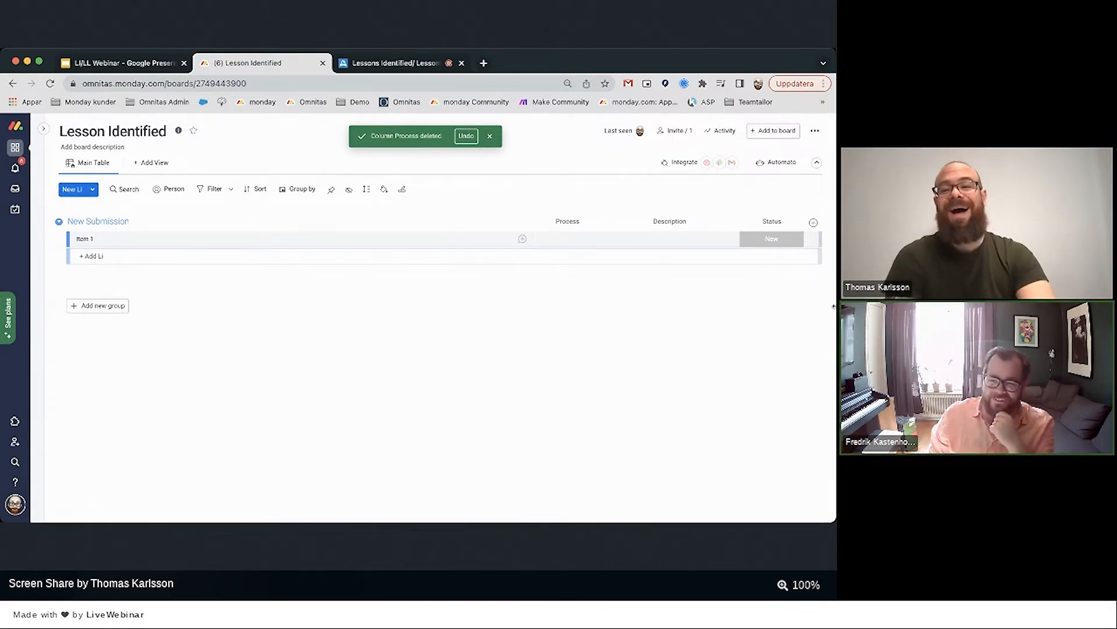
Add a People column to the board and hide its column summary.
left_click(814, 224)
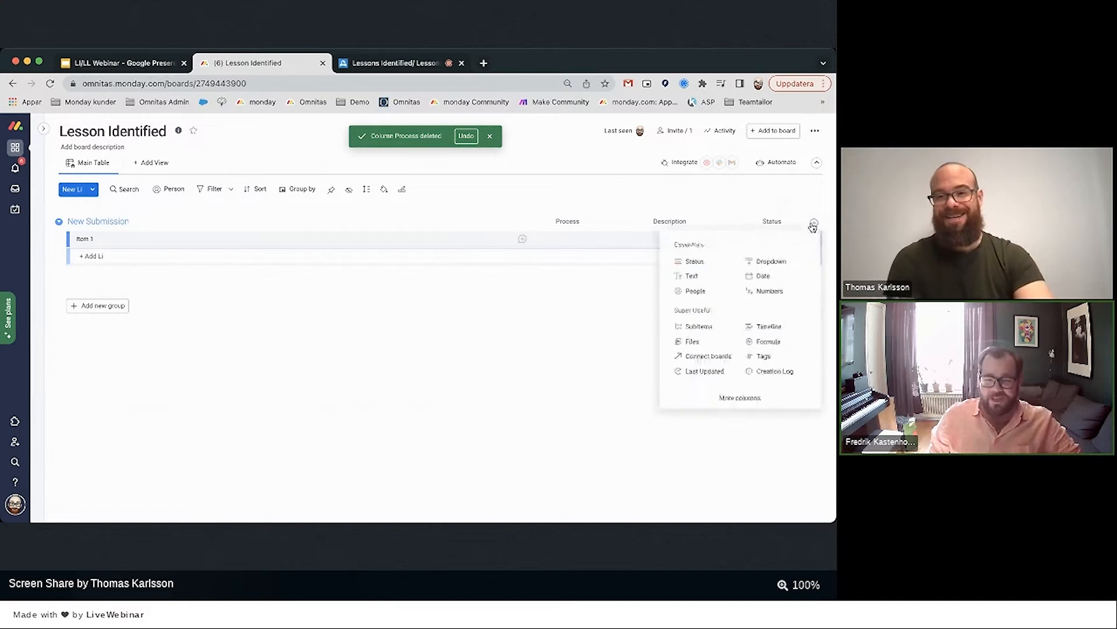
left_click(695, 290)
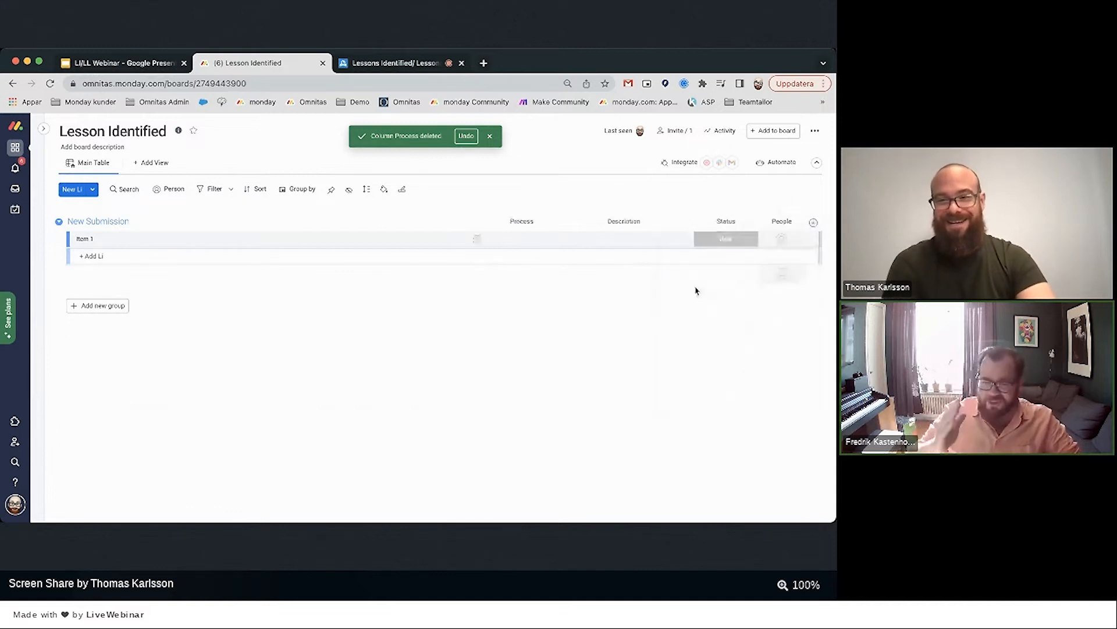
left_click(798, 224)
mouse_move(753, 260)
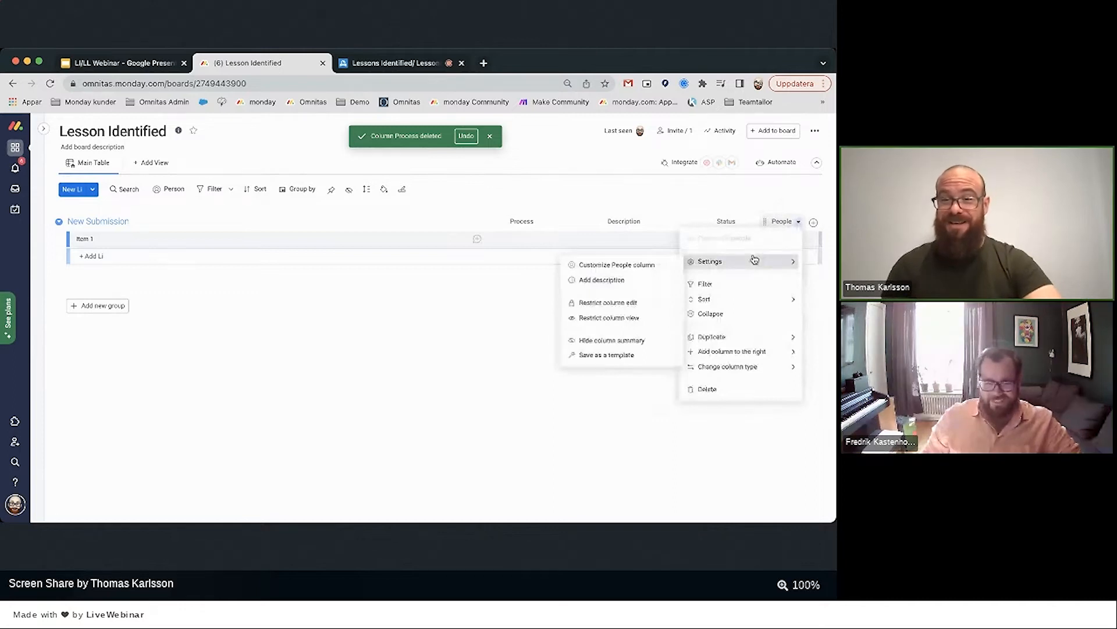
left_click(601, 340)
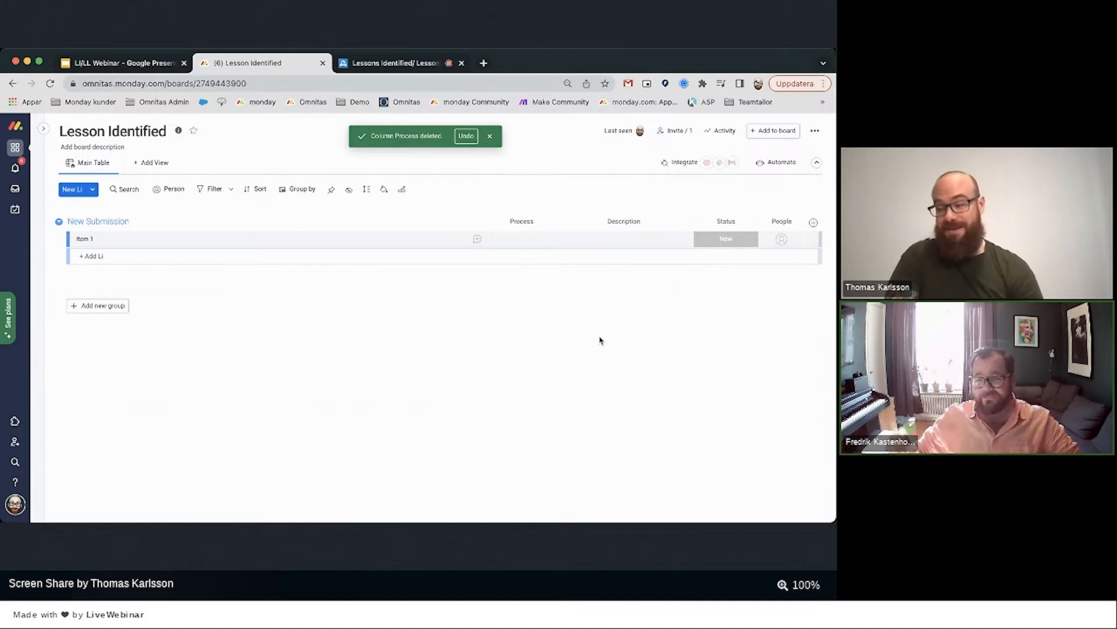
Rename the People column as Lead.
left_click(779, 220)
key("BackSpace")
type("Lead")
left_click(764, 402)
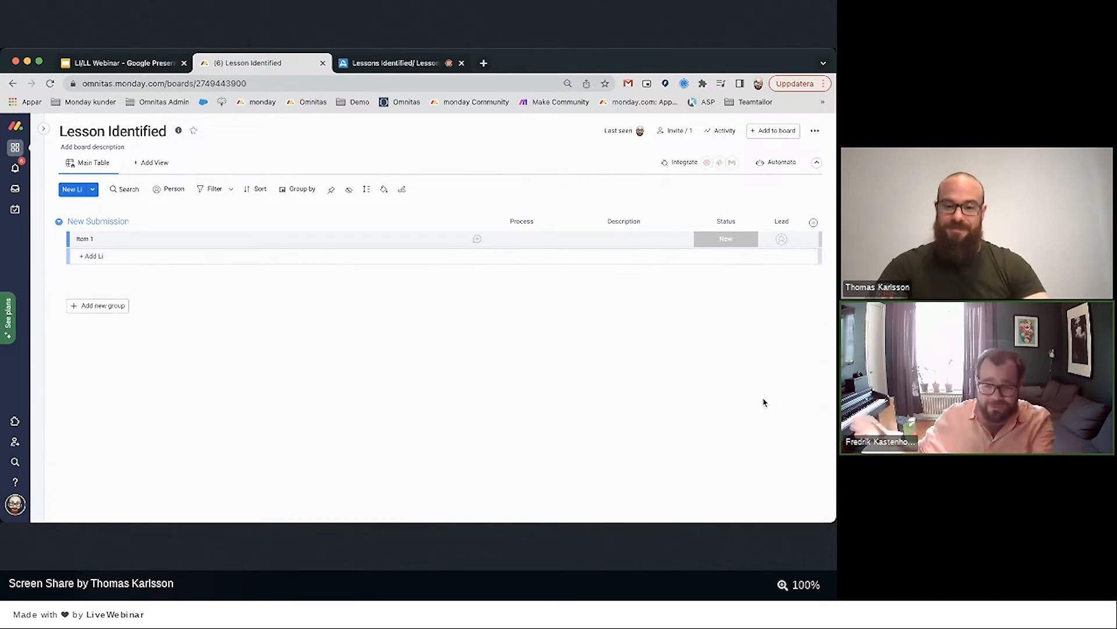
left_click(782, 222)
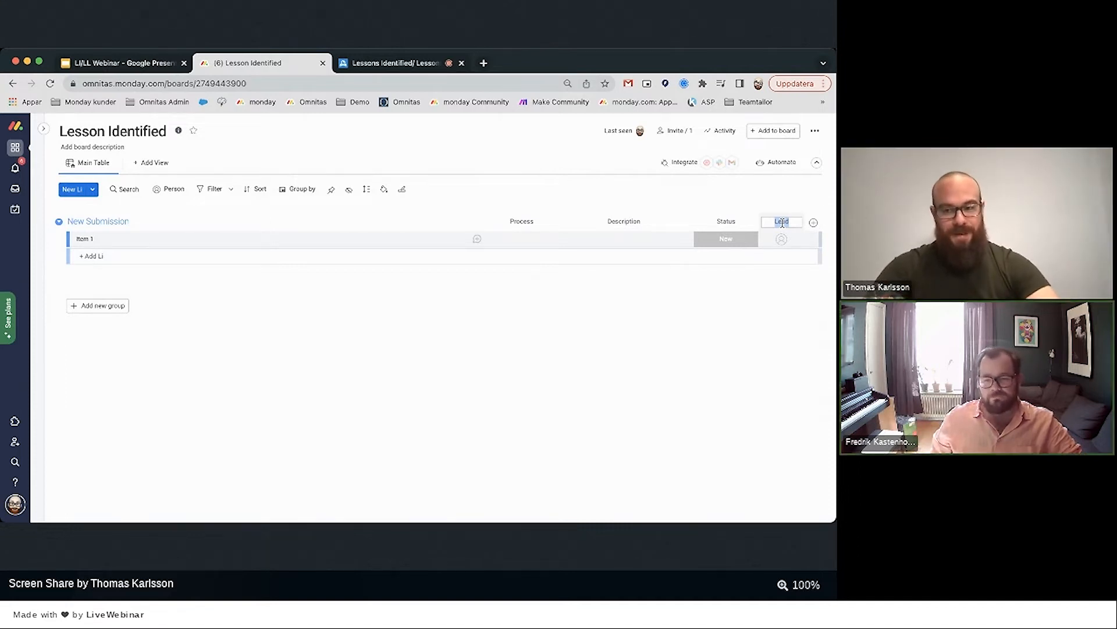
left_click(766, 295)
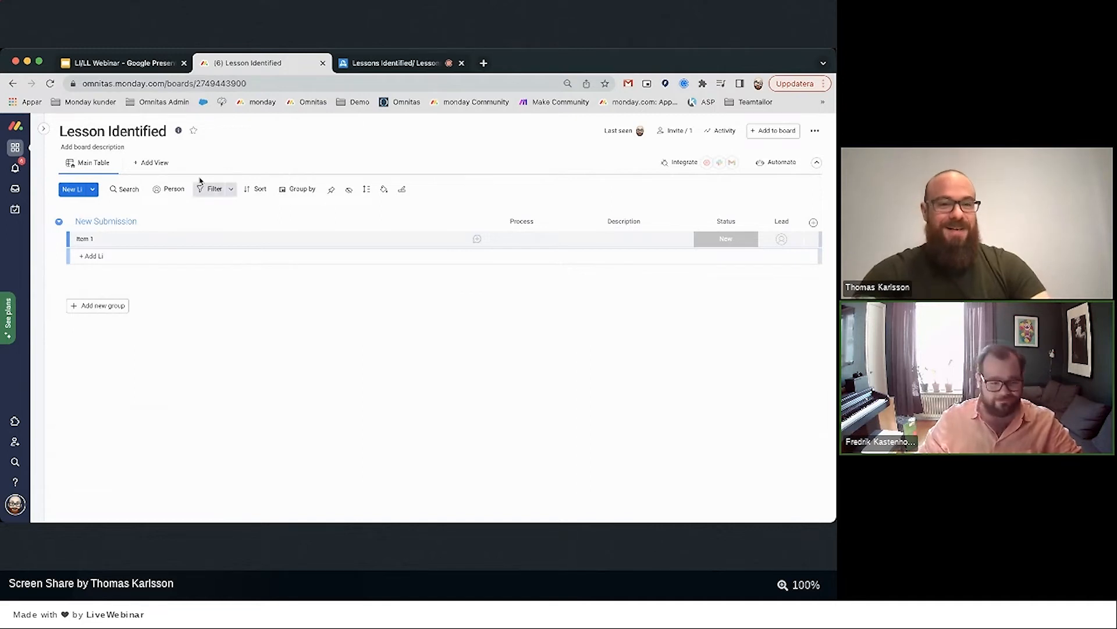
Add a Form view to the board, keeping its default name.
left_click(154, 165)
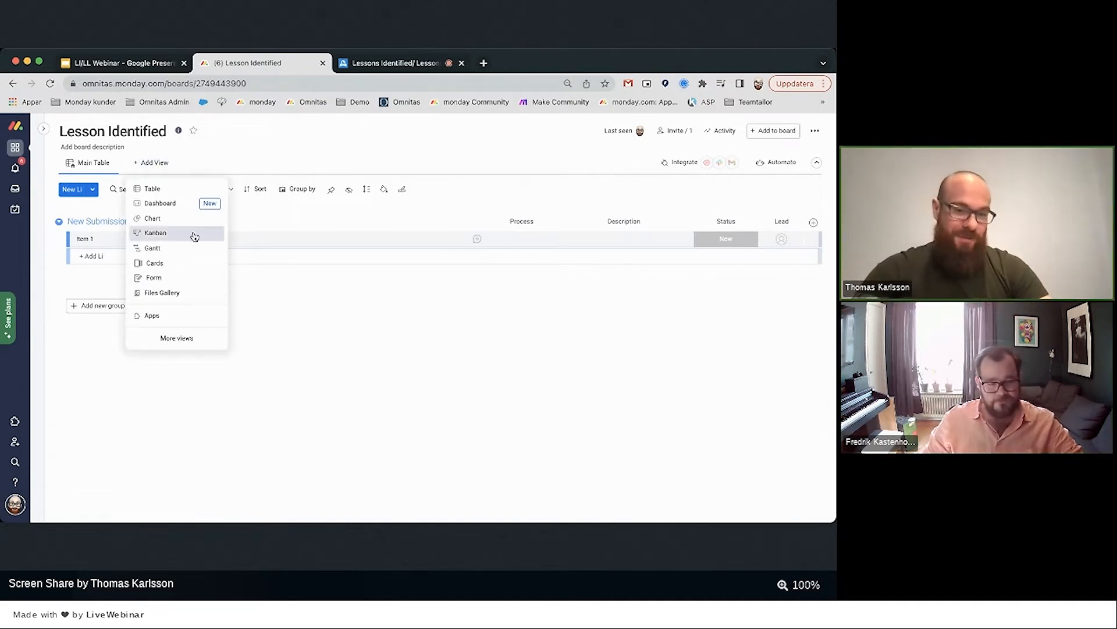
left_click(196, 279)
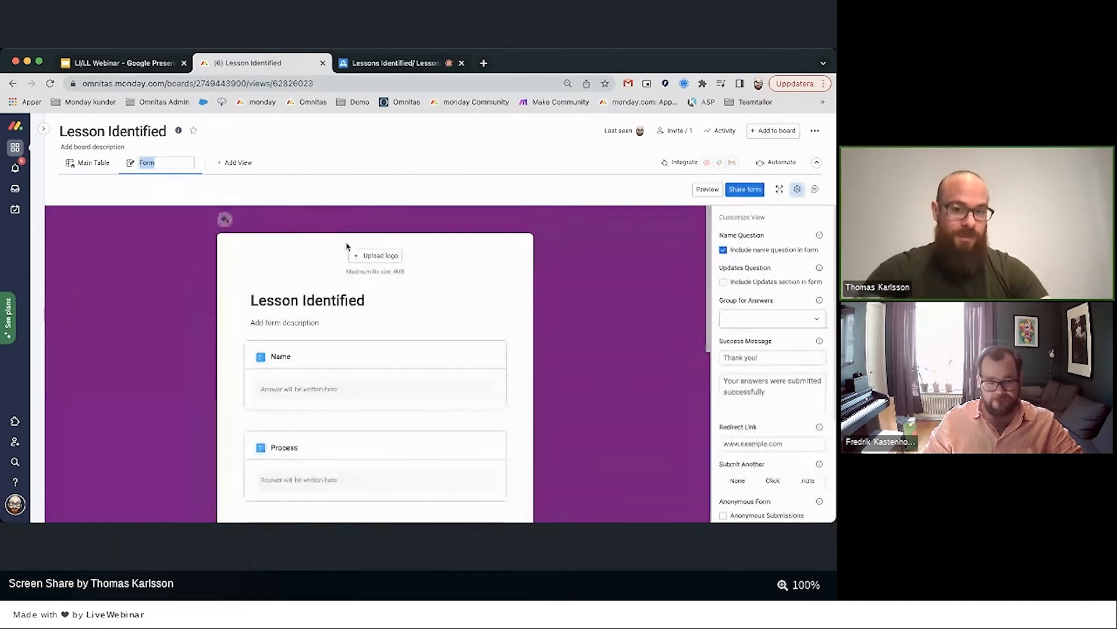
left_click(337, 219)
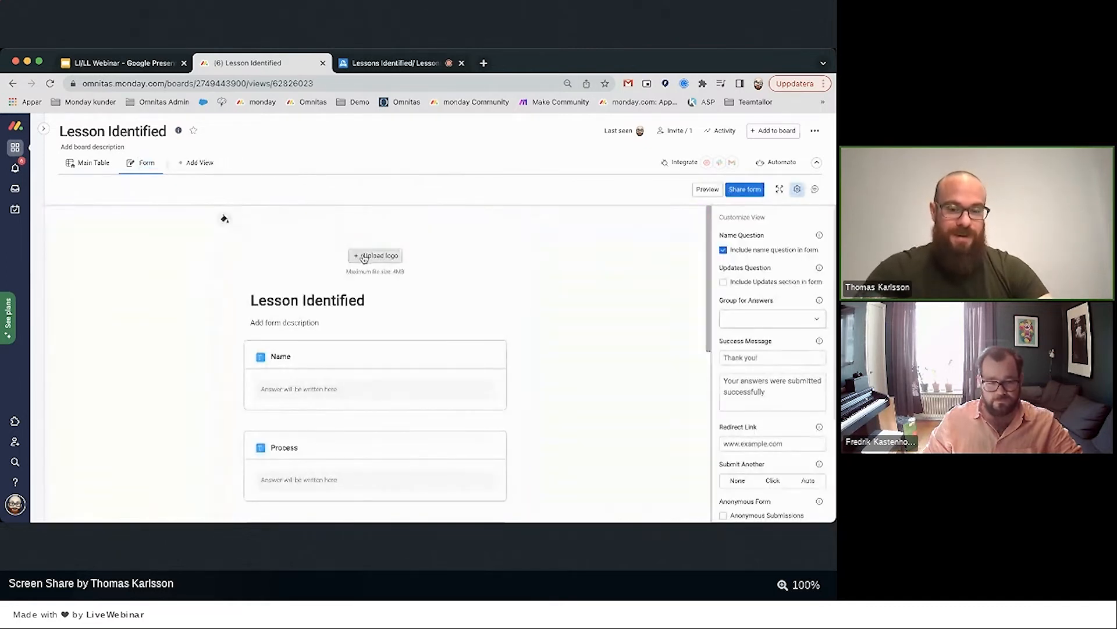
Set the form's description to "Please use this form to submit your potential Lessons Identified".
left_click(276, 322)
type("Please use")
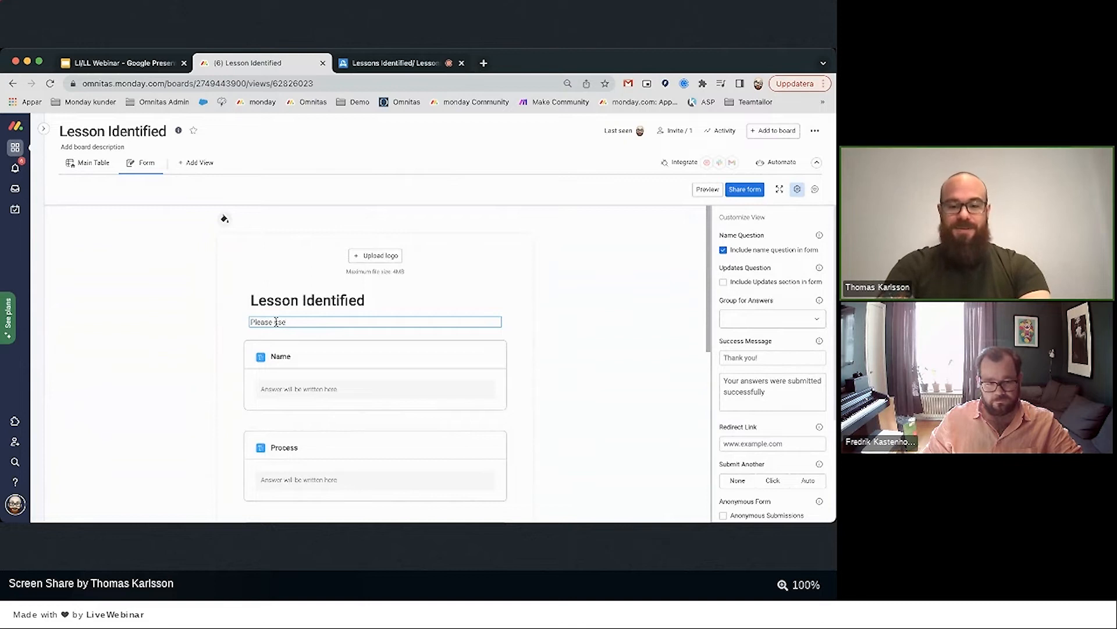
type(" this form to ")
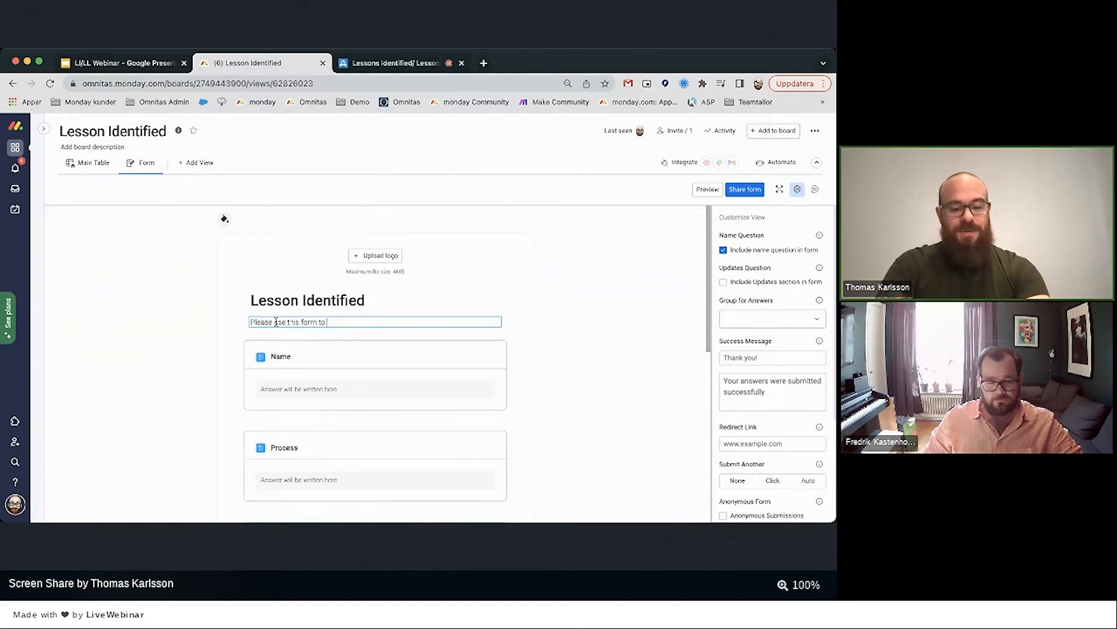
type("submit your")
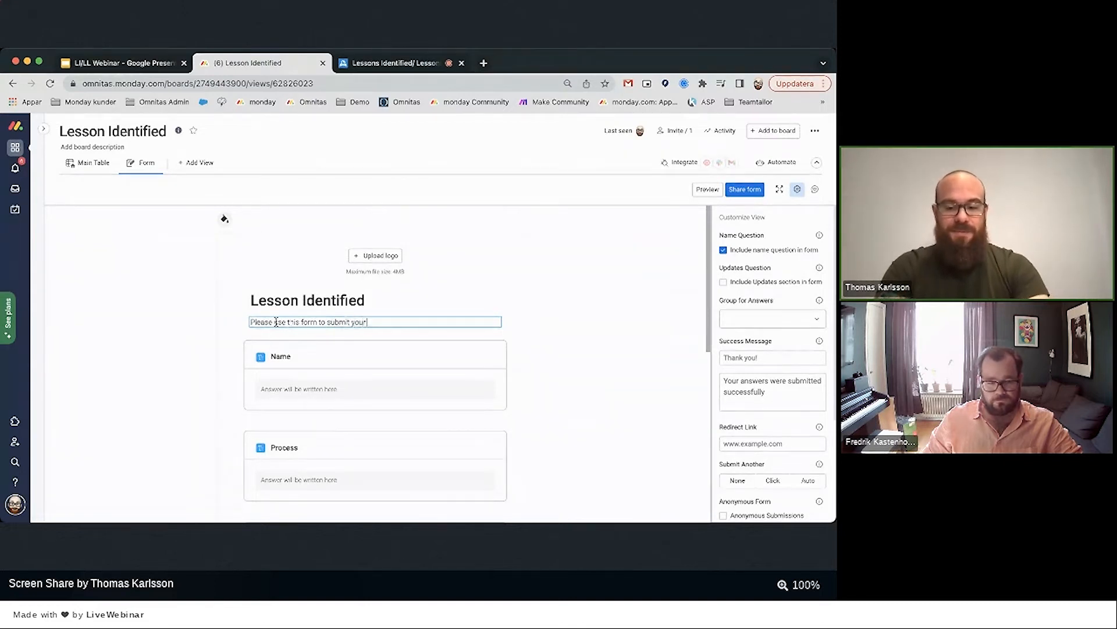
type(" potential ")
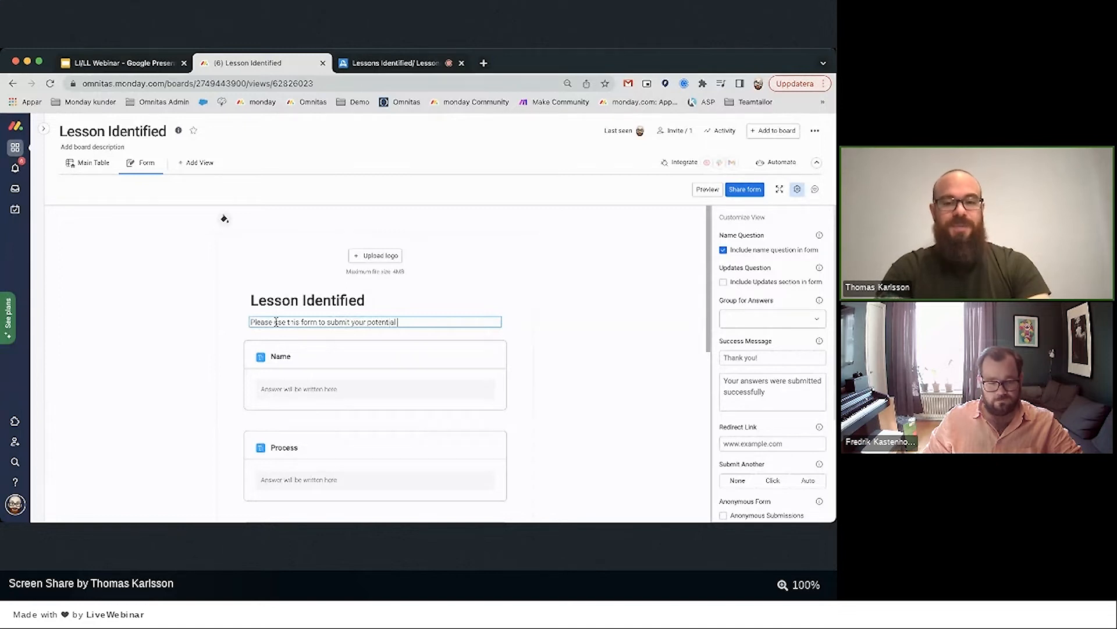
type("Lesson")
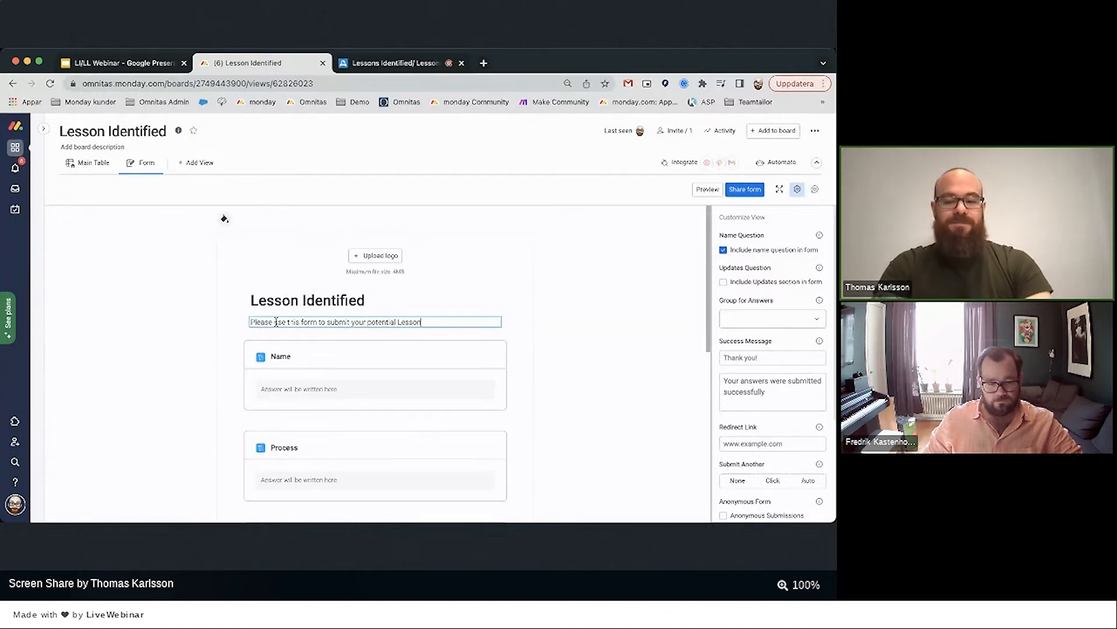
type("s Identified")
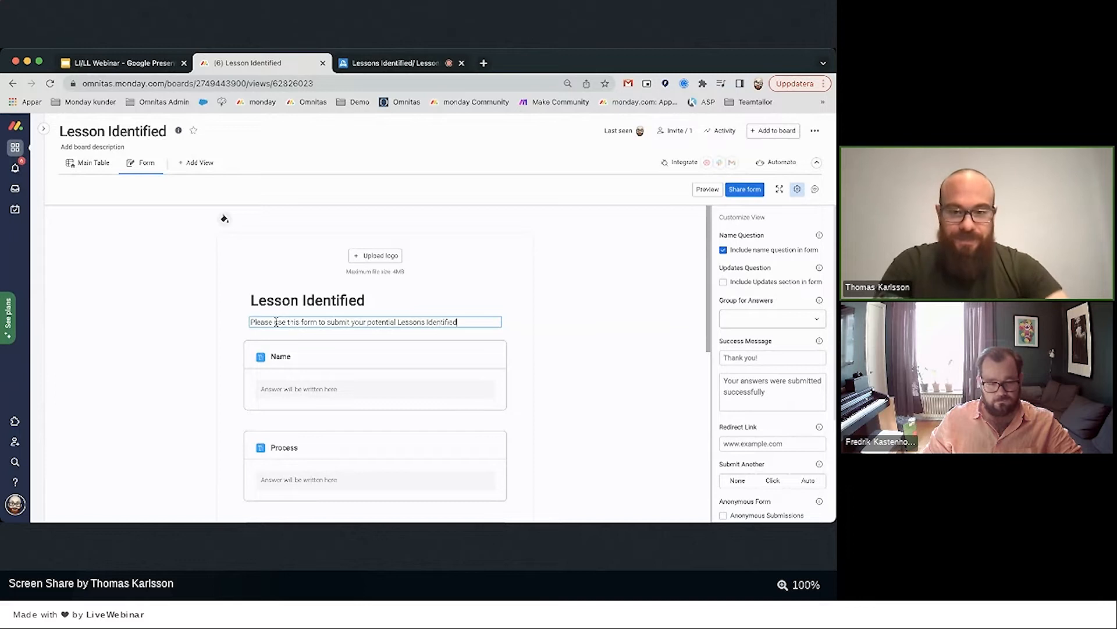
left_click(571, 312)
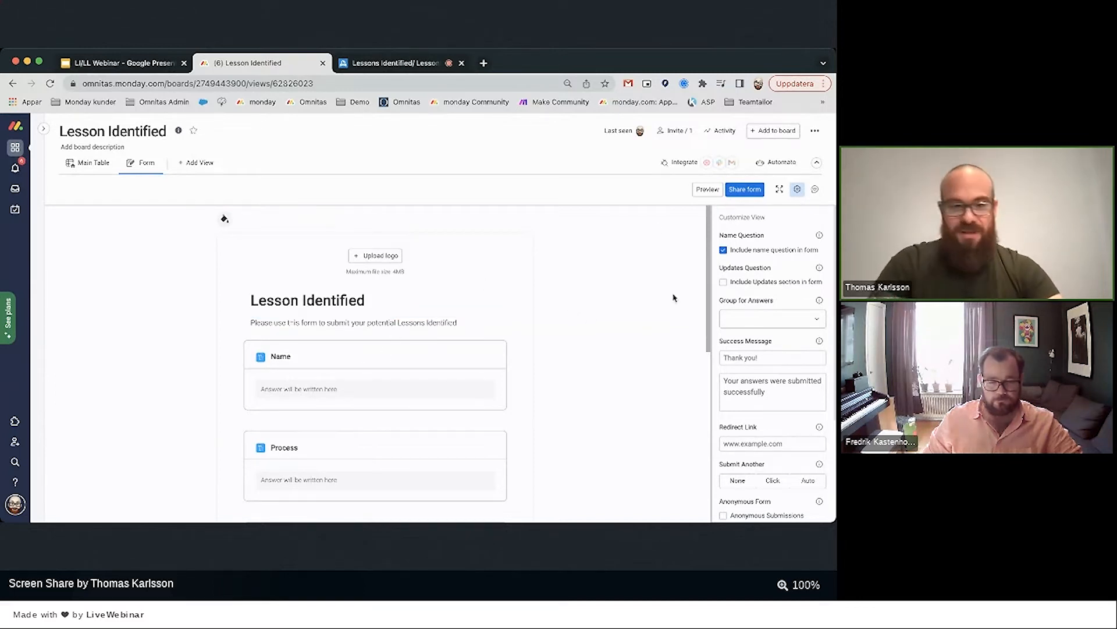
Rename the form's Name question as "Name of Issue/ Problem or Waekness".
scroll(401, 285, "down", 2)
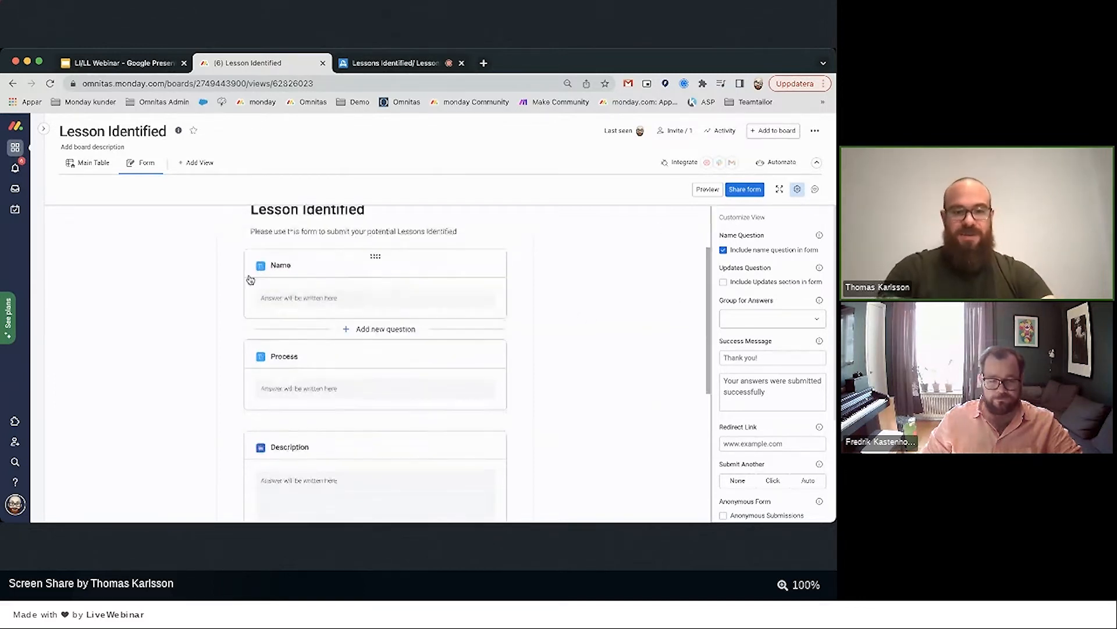
left_click(280, 267)
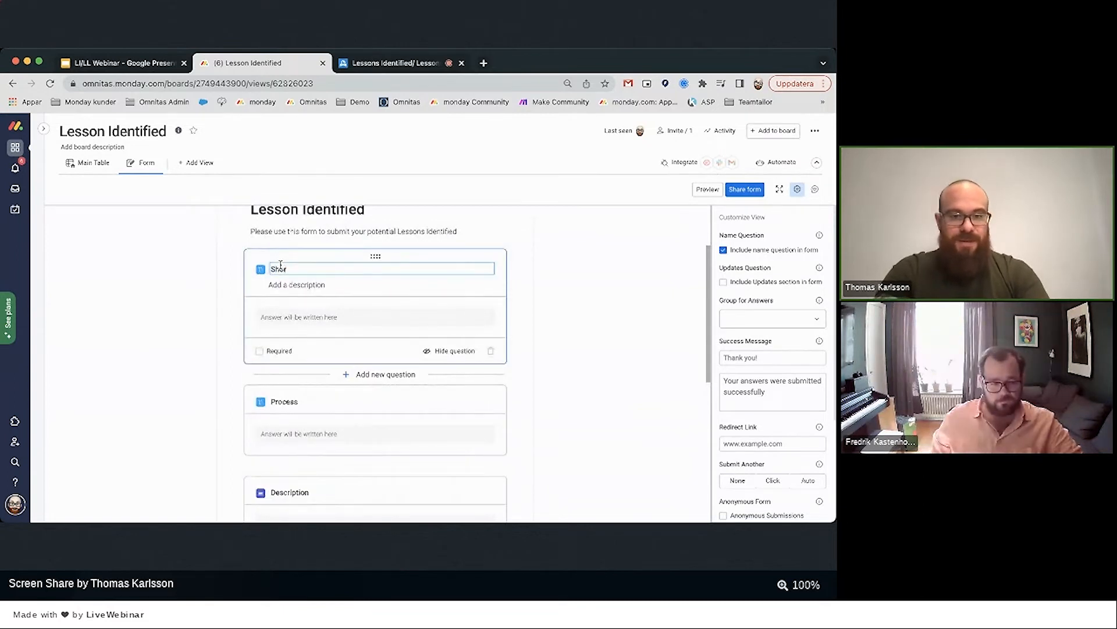
key("BackSpace")
type("Name of")
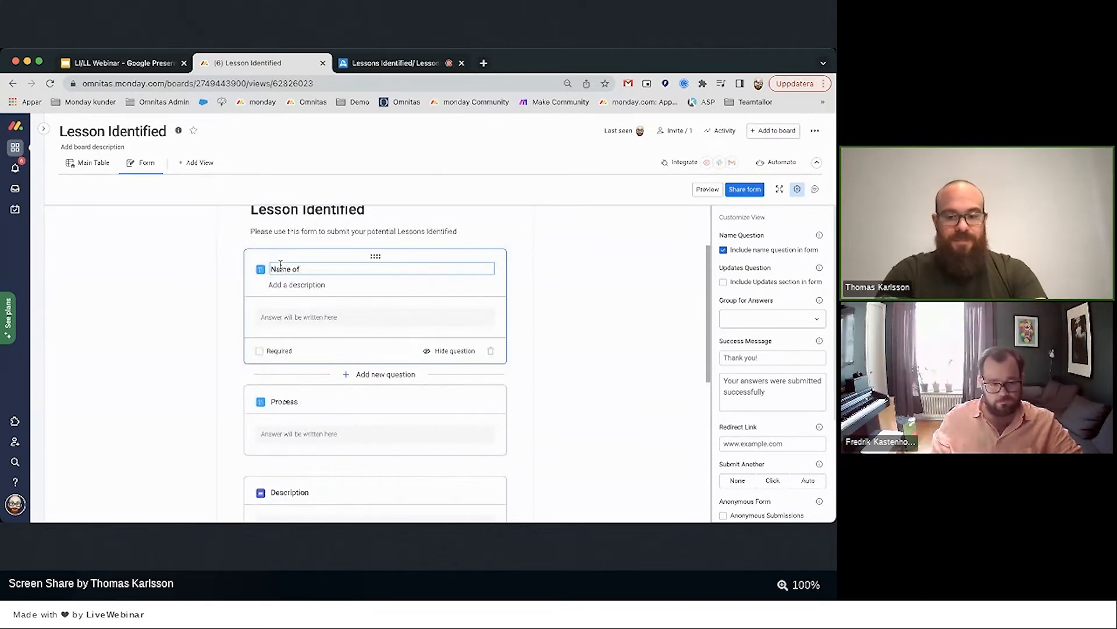
type(" Issue/")
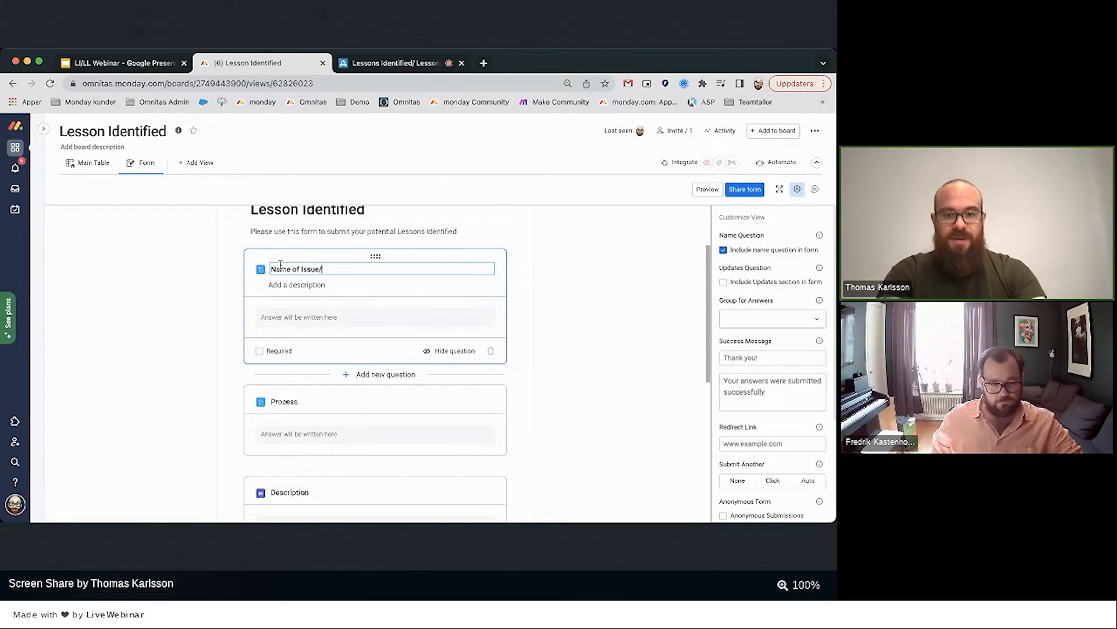
type(" Problem or Waekness")
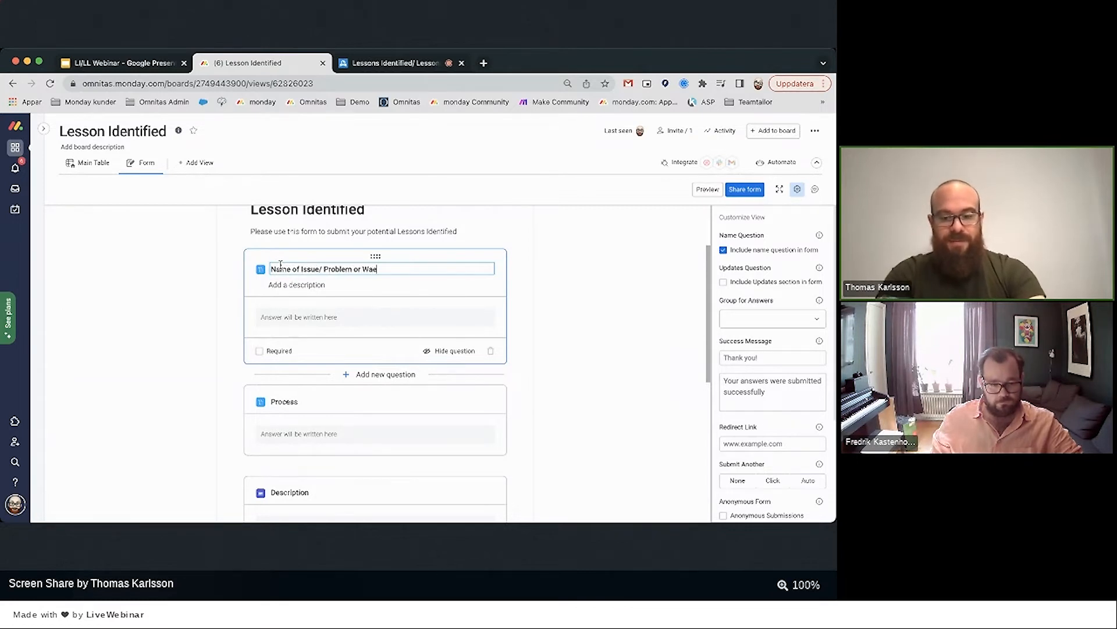
Add the description "Please give your submission a short name" to the form's first question.
left_click(281, 280)
type("P")
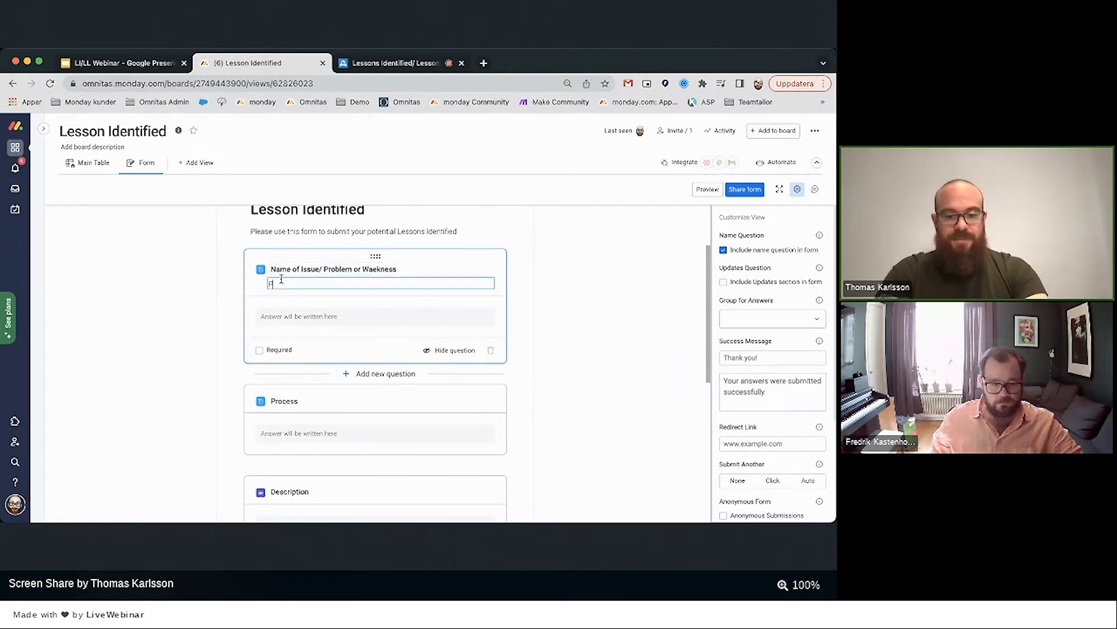
type("lease give your submi")
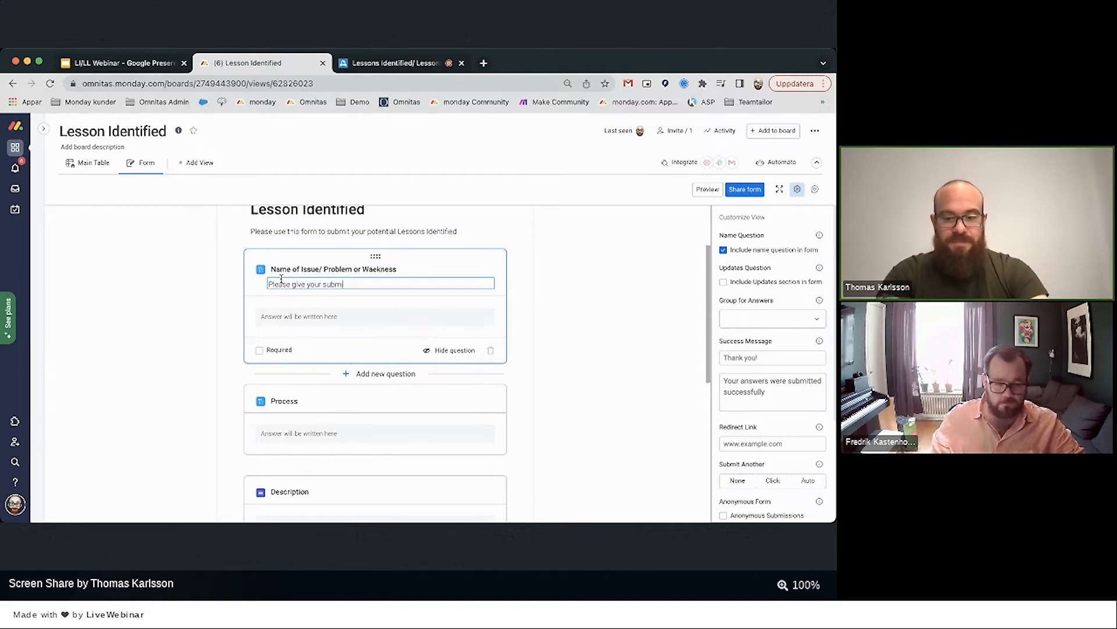
type("ssion a shortt name")
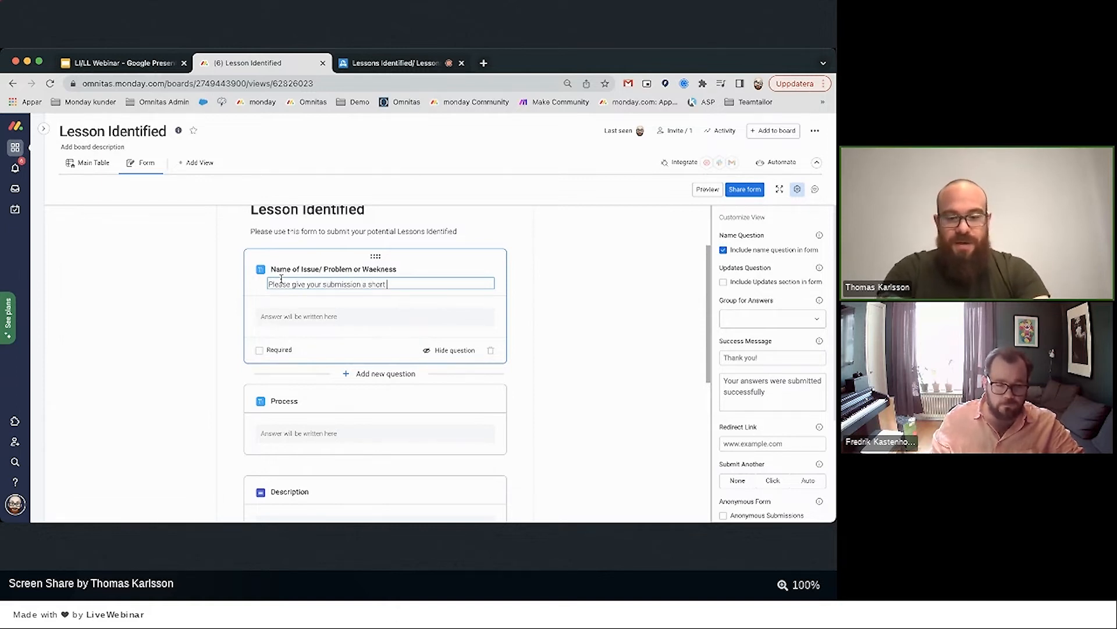
left_click(540, 318)
Describe the Process question as "What process, workflow or other operational module would you say the issue, problem or weakness belongs to.".
scroll(542, 322, "down", 2)
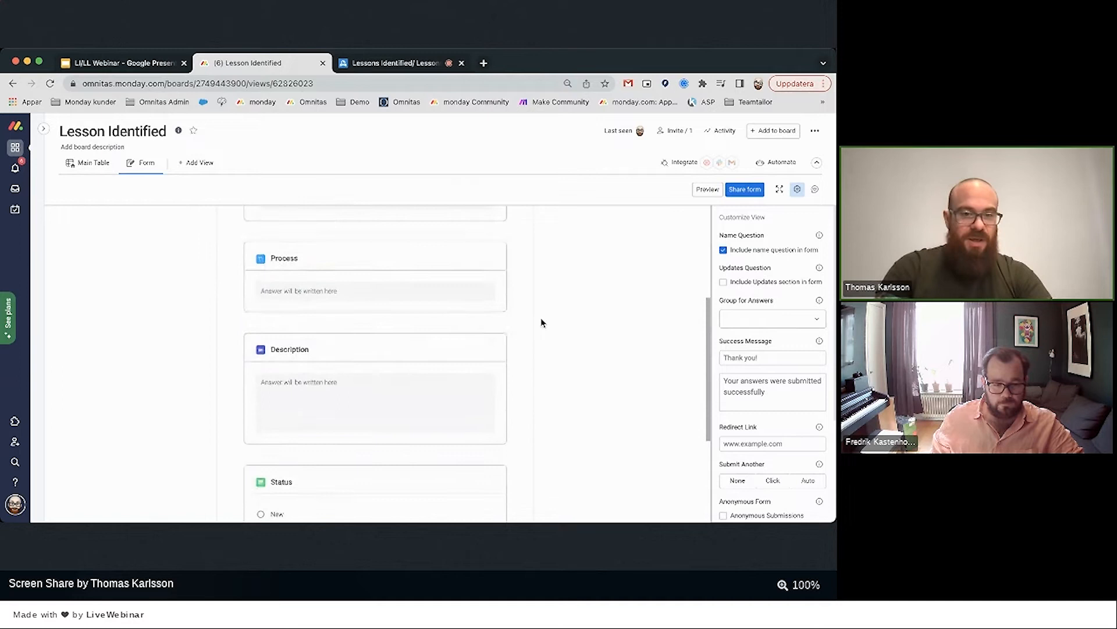
left_click(320, 267)
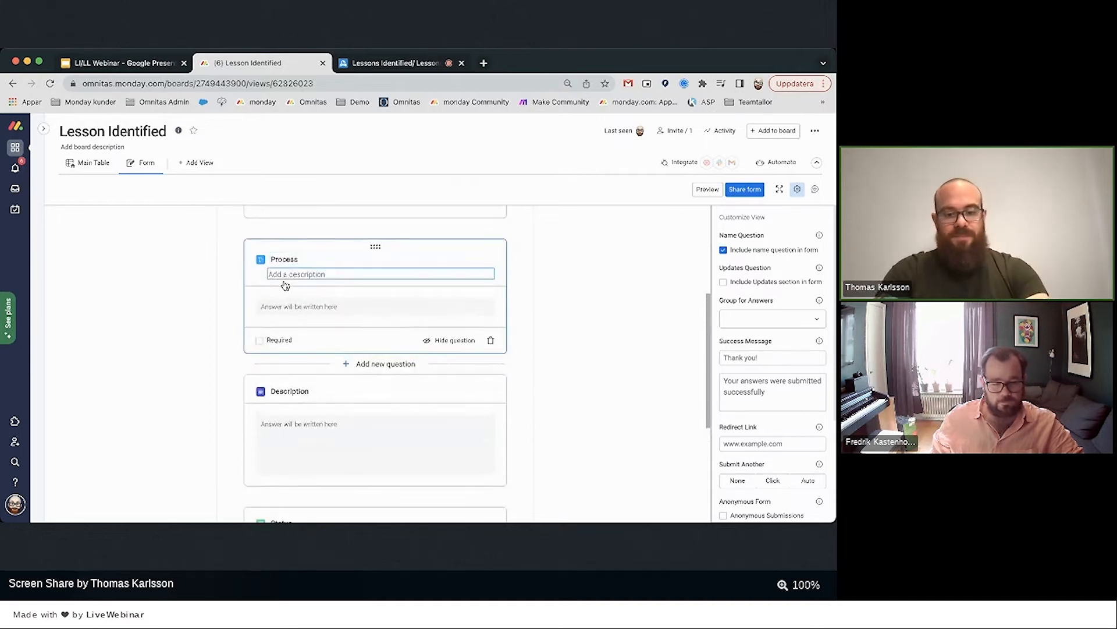
type("What process, work")
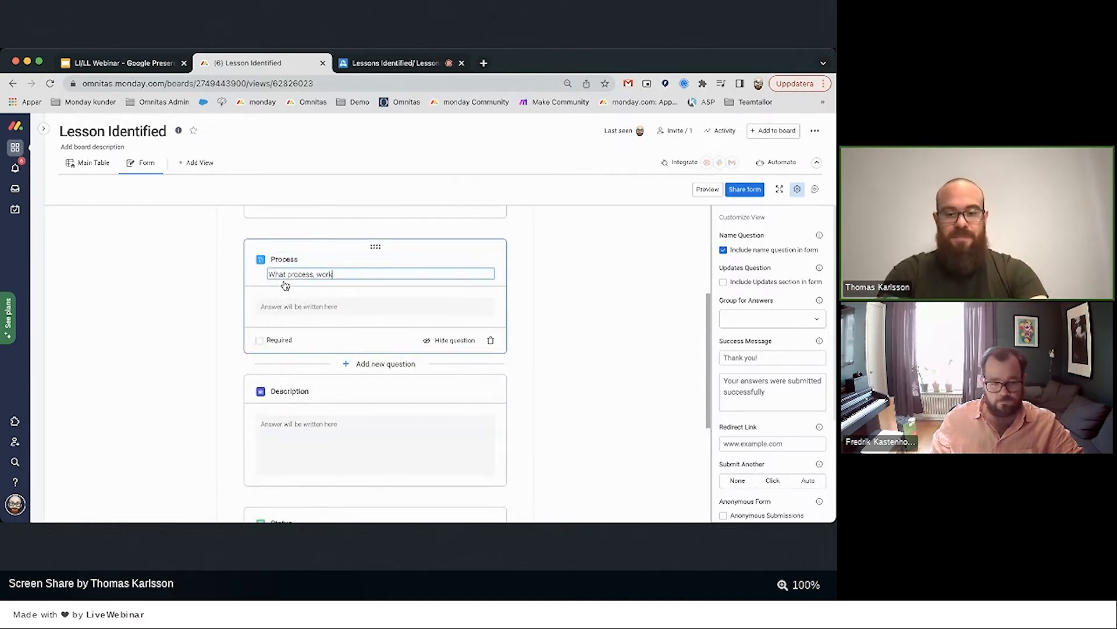
type("f")
key("BackSpace")
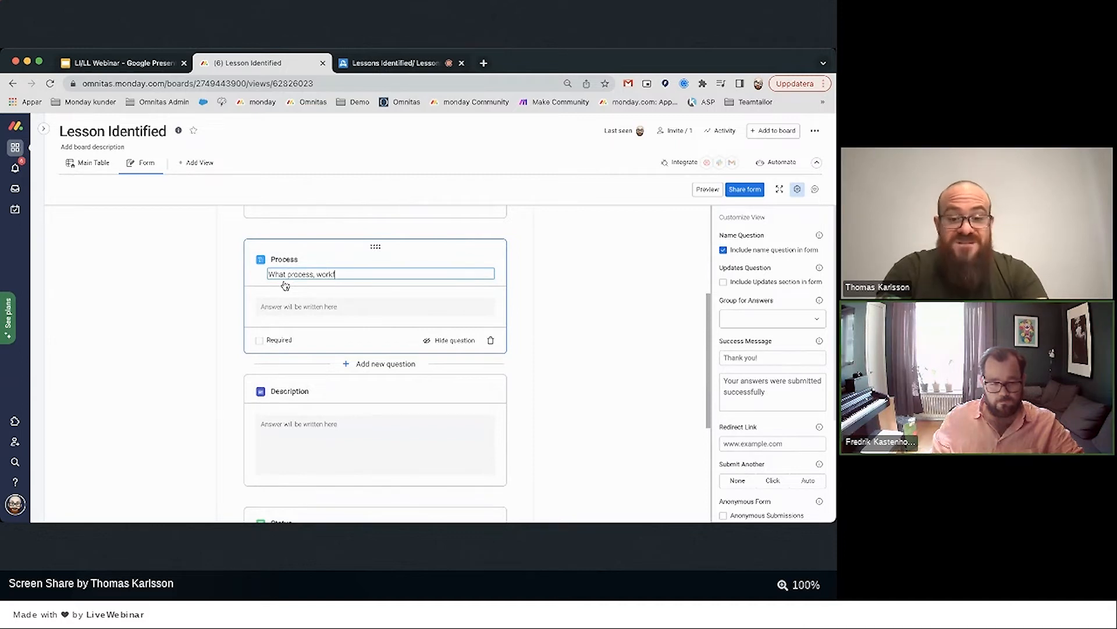
type("flow or other c")
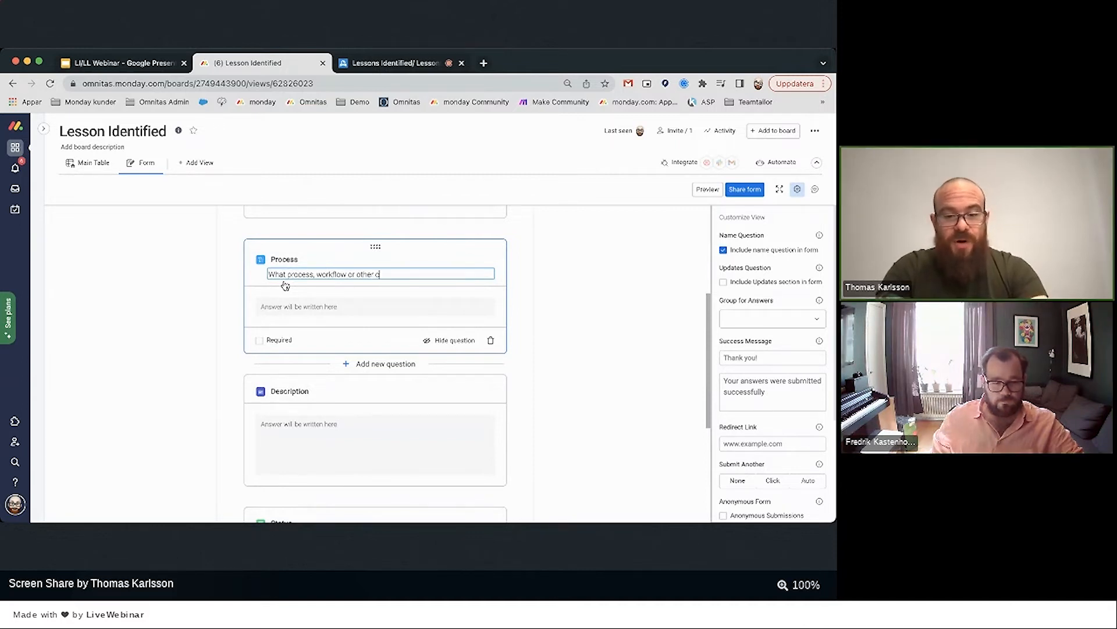
key("BackSpace")
type("operational module w")
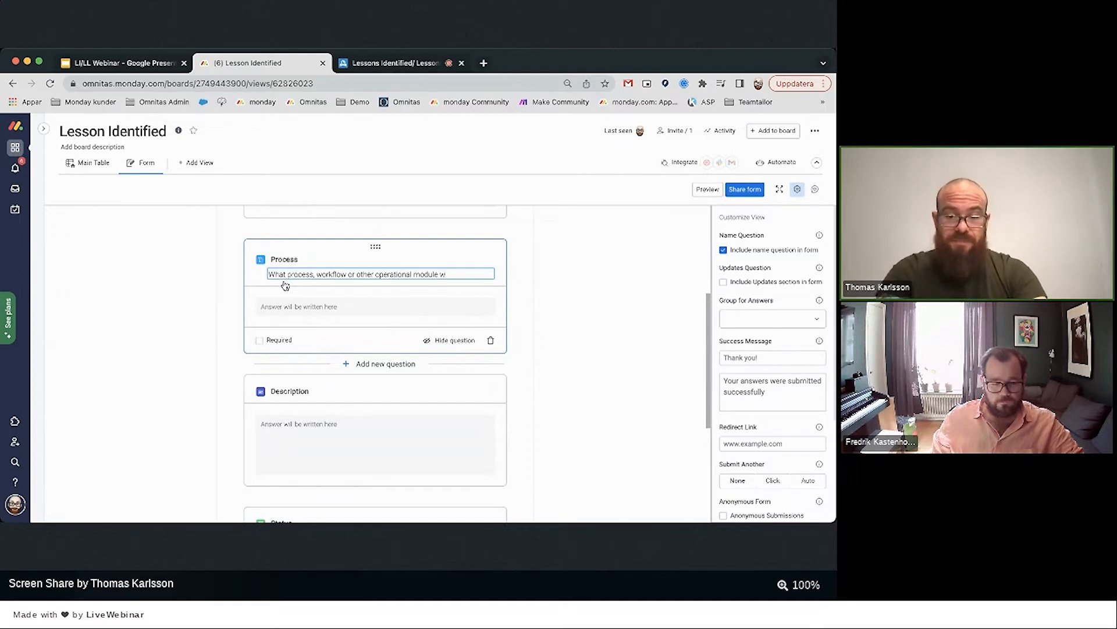
type("ould you say the")
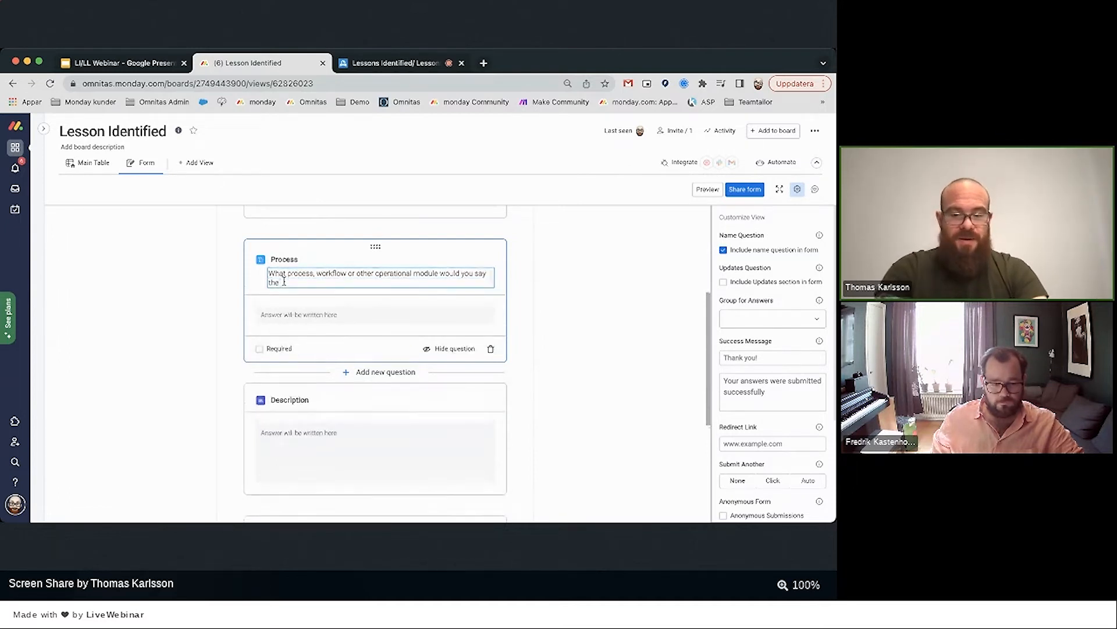
type(" issue, pro")
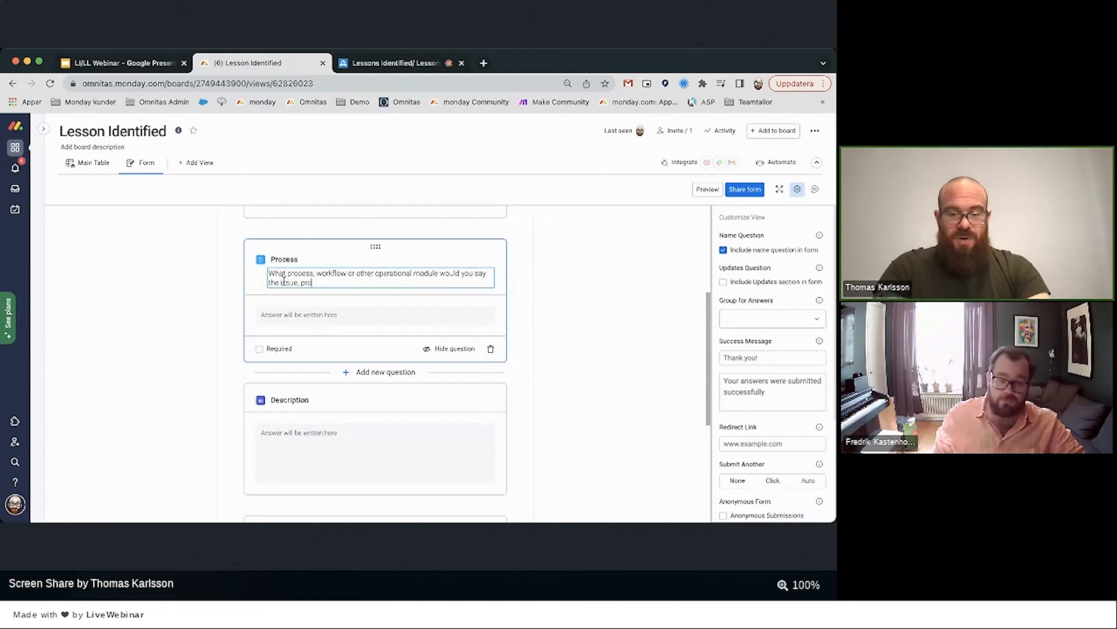
type("blem or weakness b")
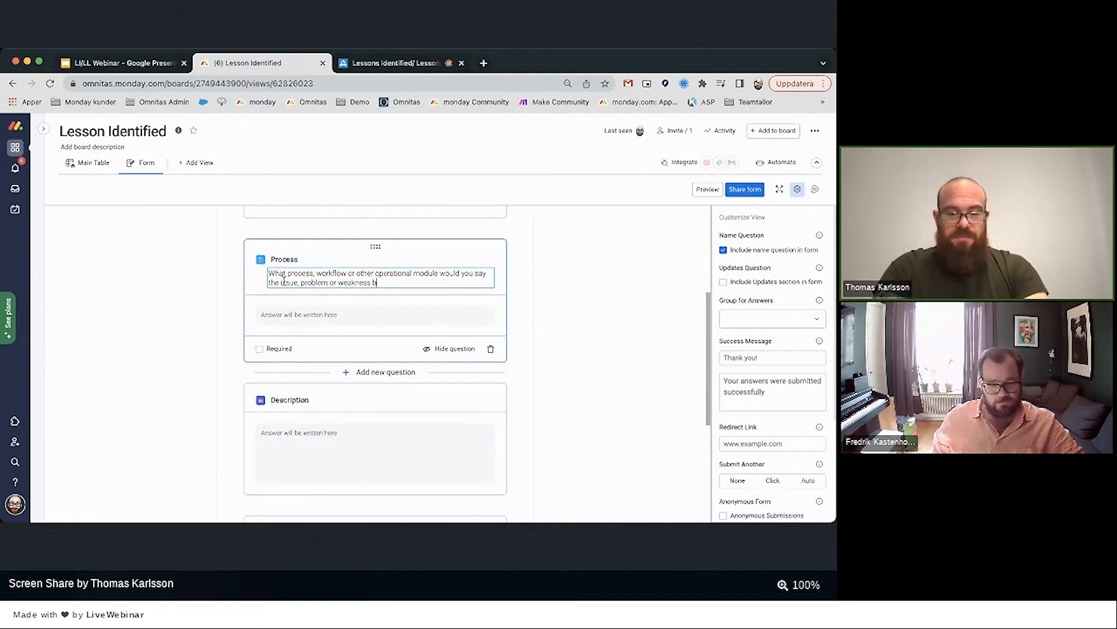
type("elongs to.")
left_click(601, 270)
Describe the Description question as "Please describe the issue problem/ weakness in as much detail as possible.".
scroll(584, 295, "down", 3)
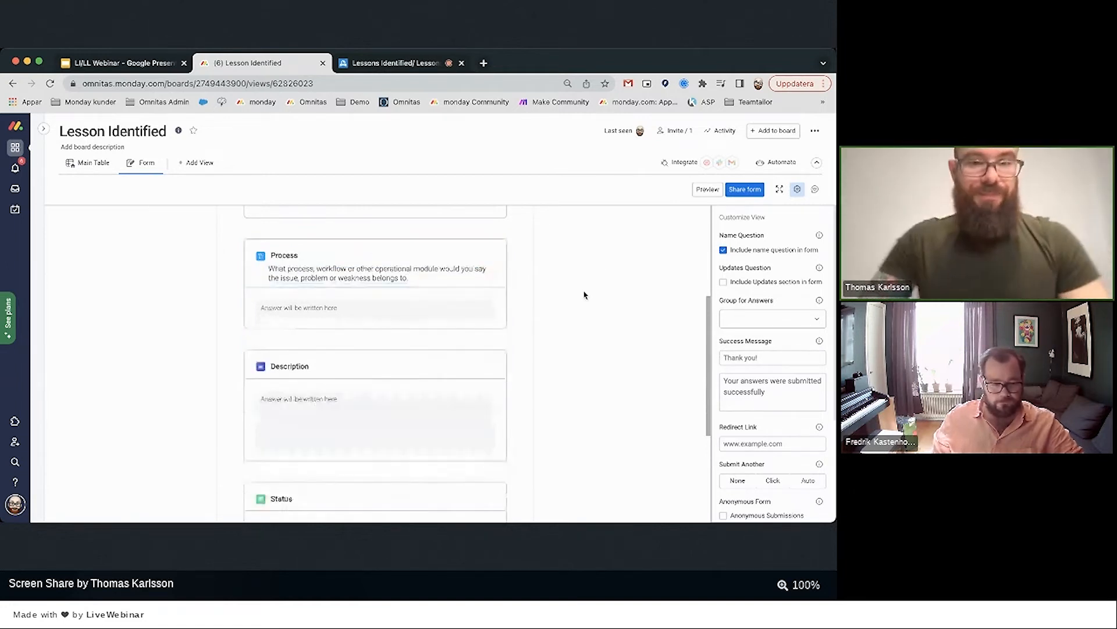
left_click(309, 313)
left_click(306, 330)
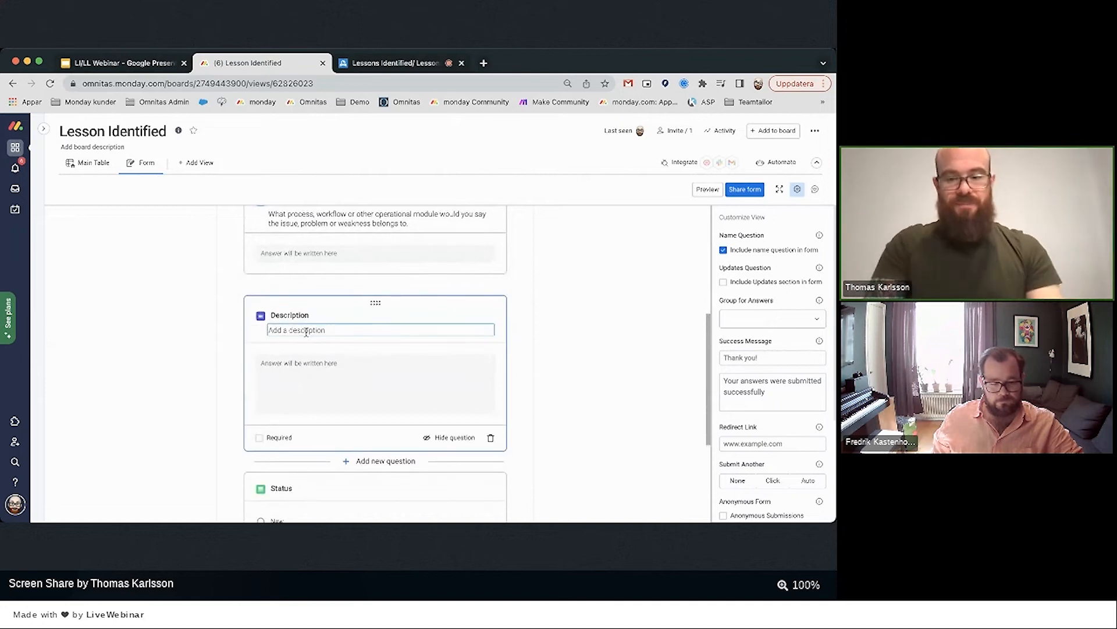
type("Please describe t")
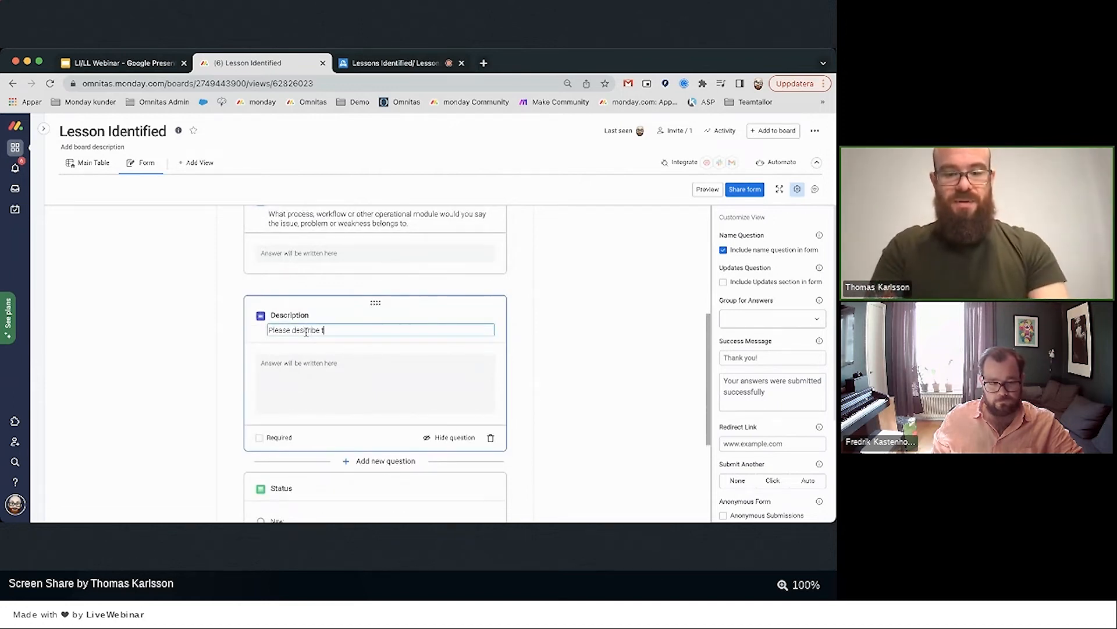
type("he issue p")
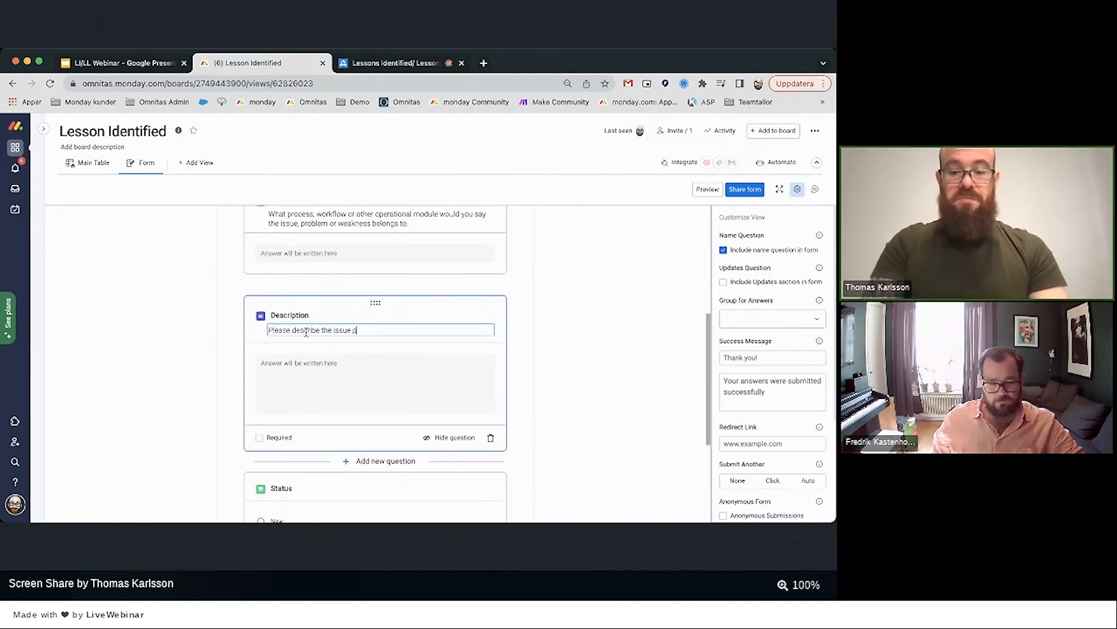
type("roblem/")
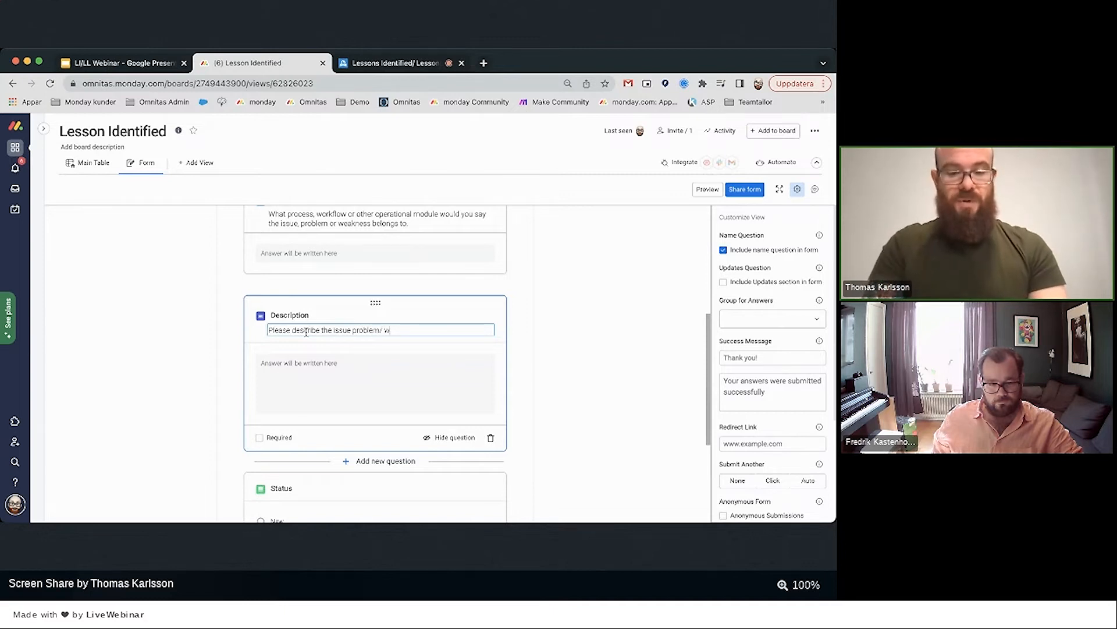
type(" weakness ")
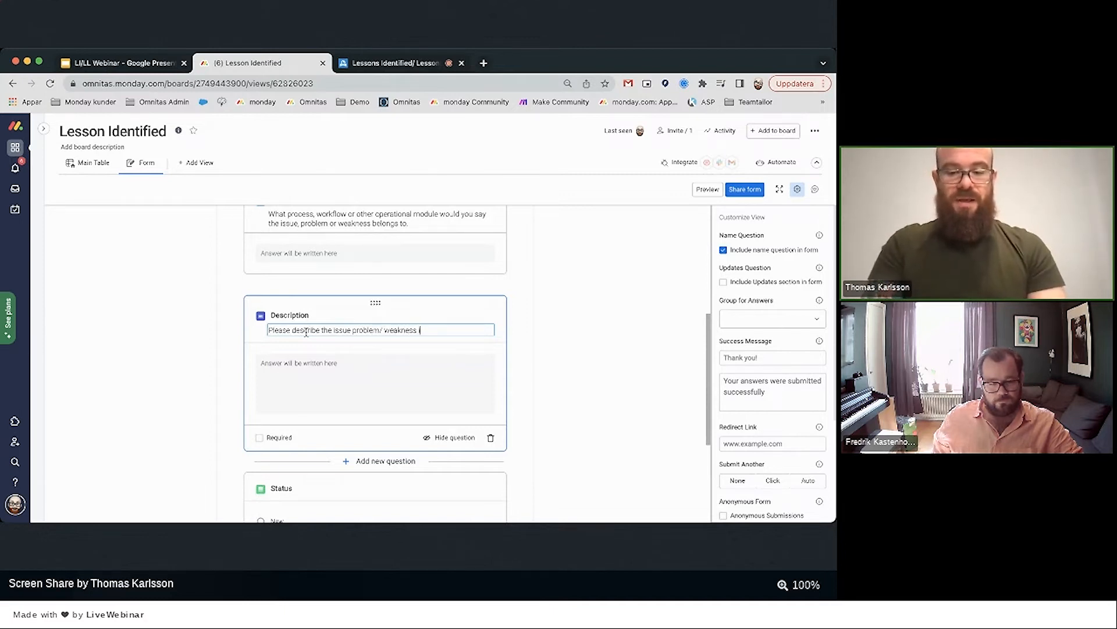
type("in as much")
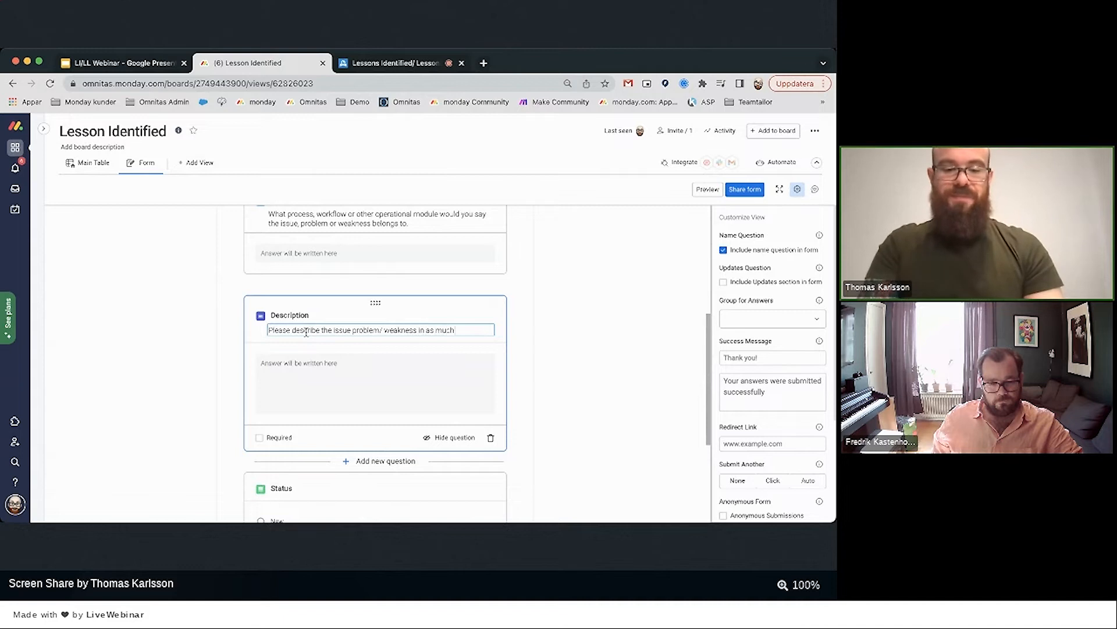
type(" detail as po")
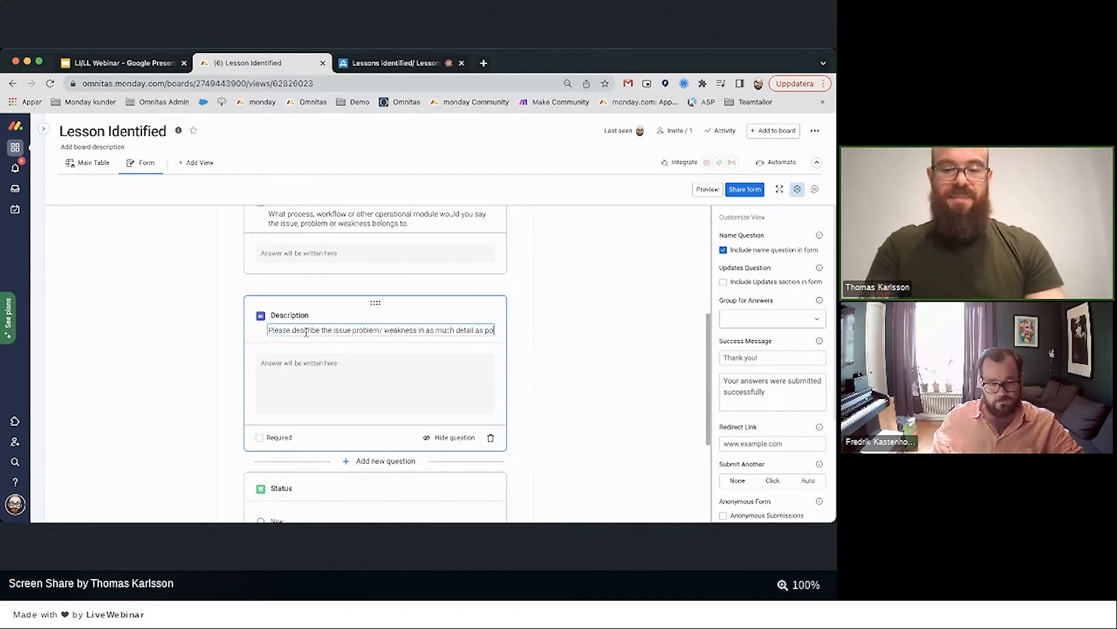
type("ssible.")
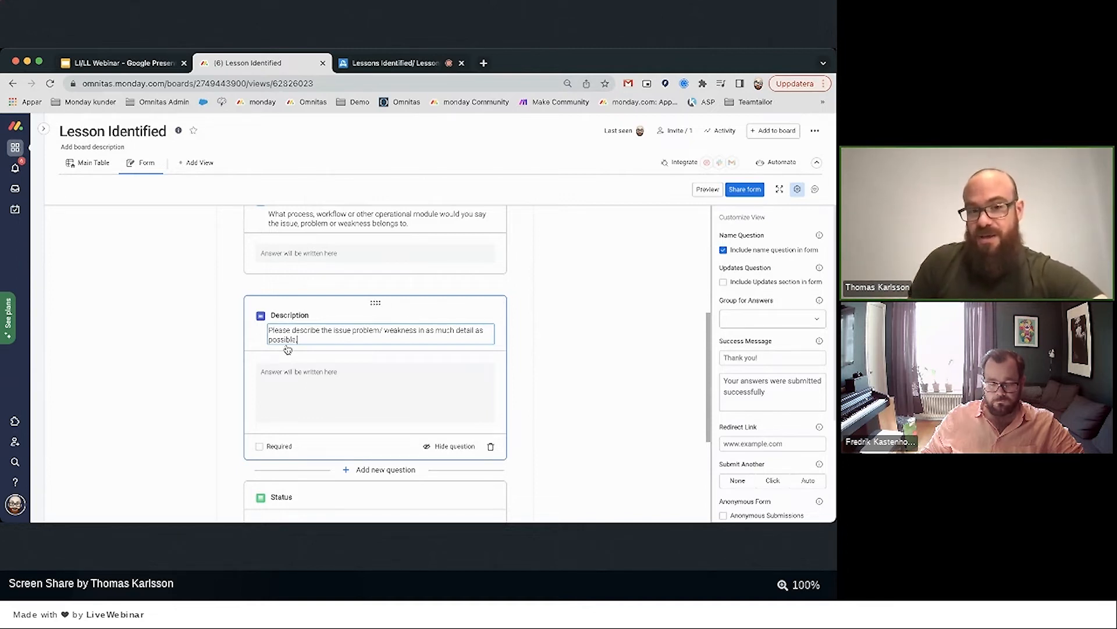
left_click(540, 318)
Hide the Status question on the form and set New Submission as the group for answers.
scroll(548, 320, "down", 3)
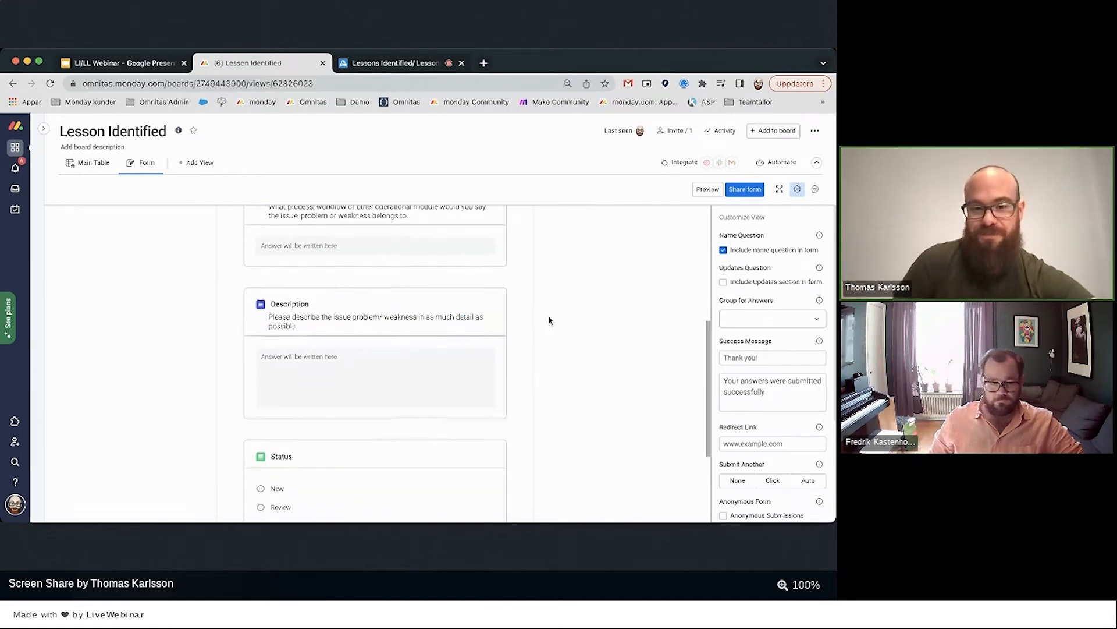
left_click(448, 364)
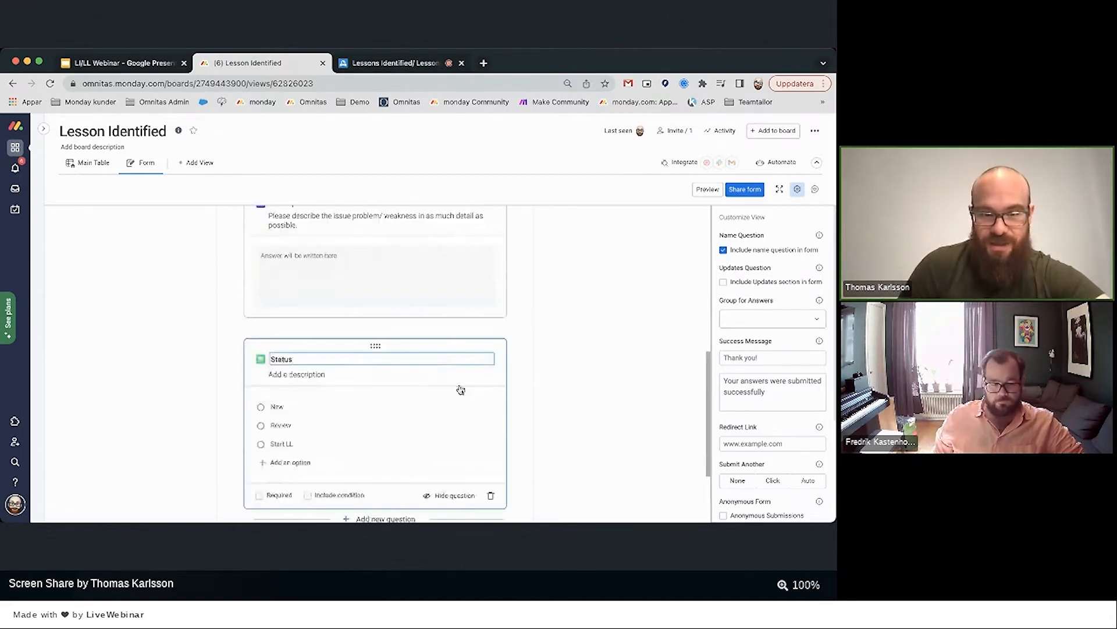
left_click(430, 415)
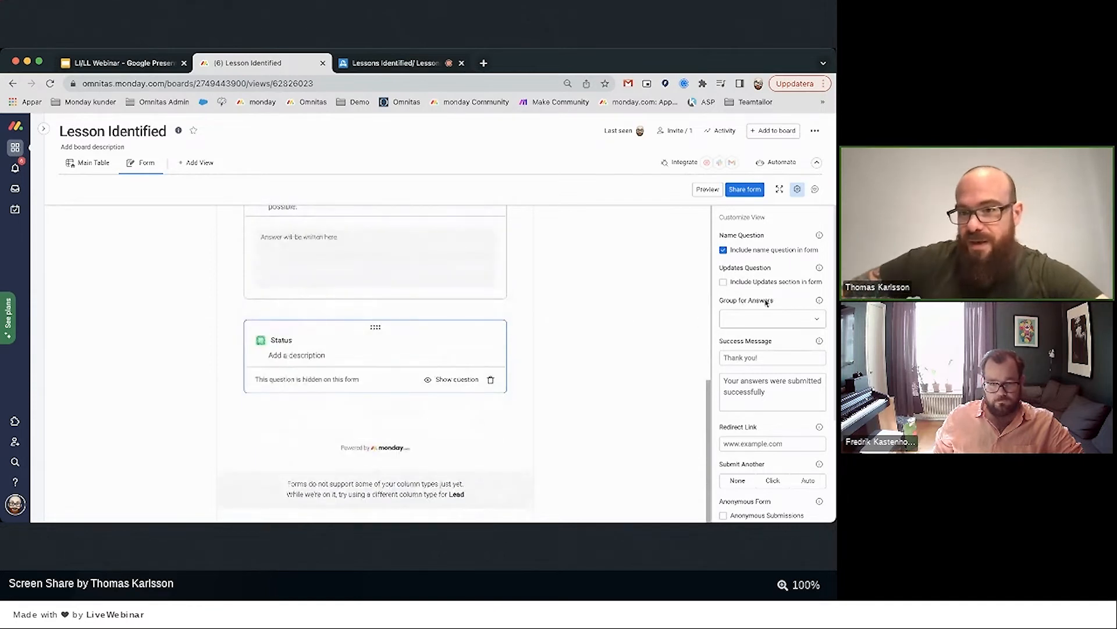
left_click(768, 319)
left_click(753, 342)
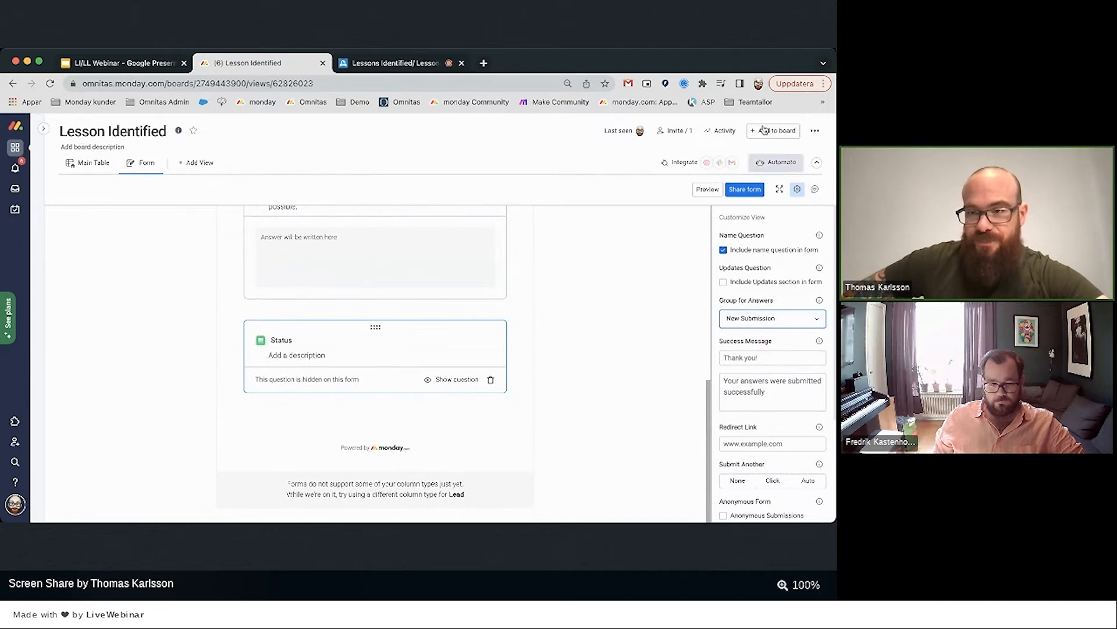
Preview the form and fill in "Testing the form" as the issue name and "Post sales" as the process.
left_click(82, 170)
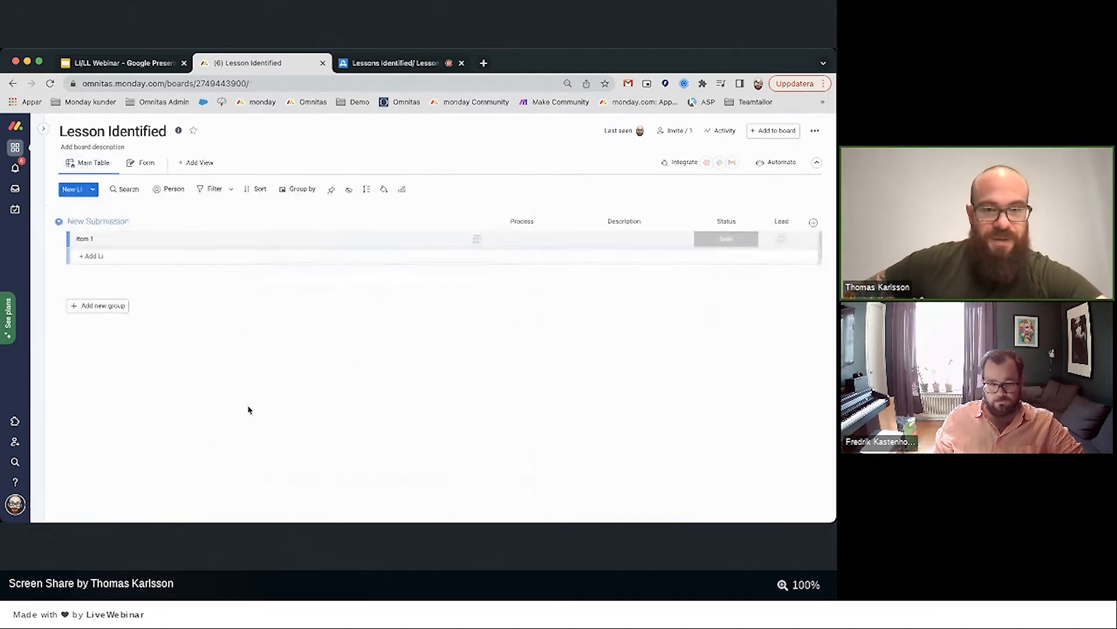
left_click(148, 169)
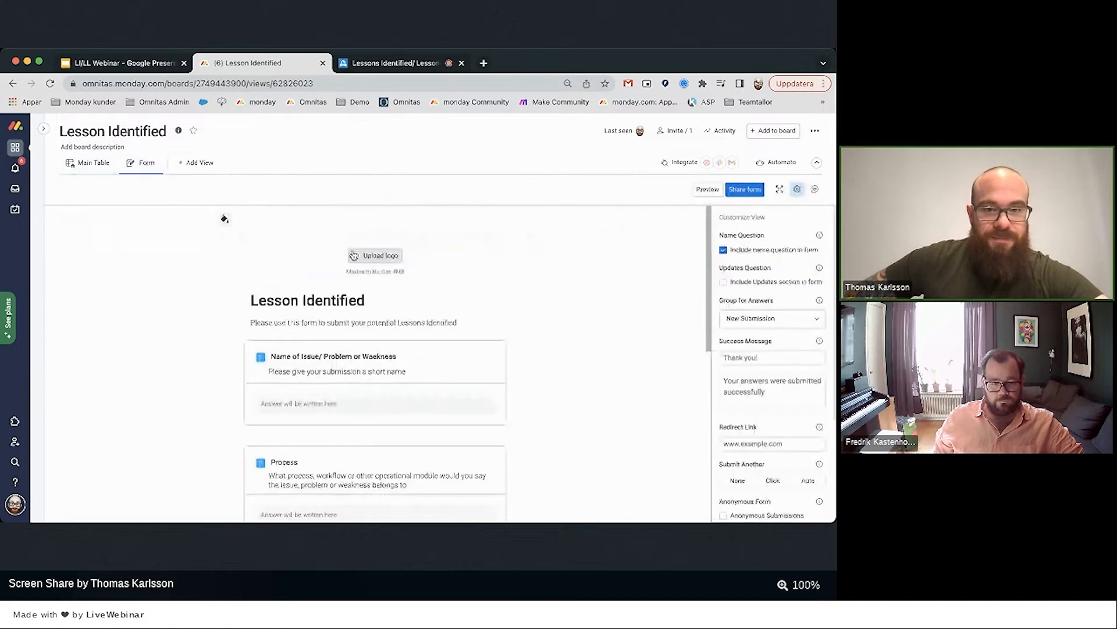
left_click(707, 189)
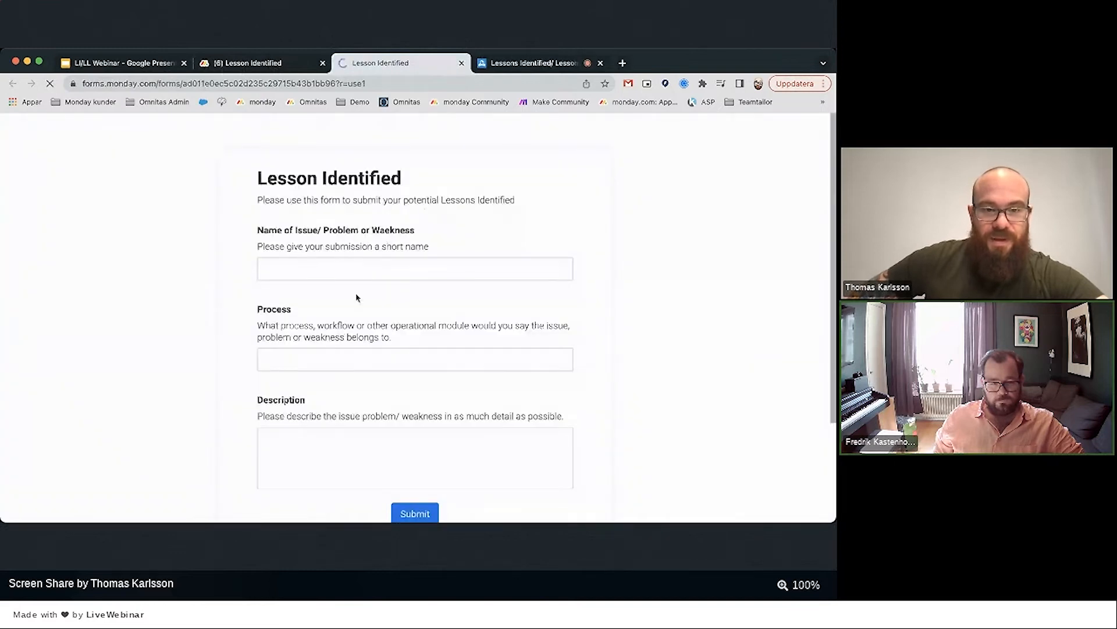
left_click(330, 273)
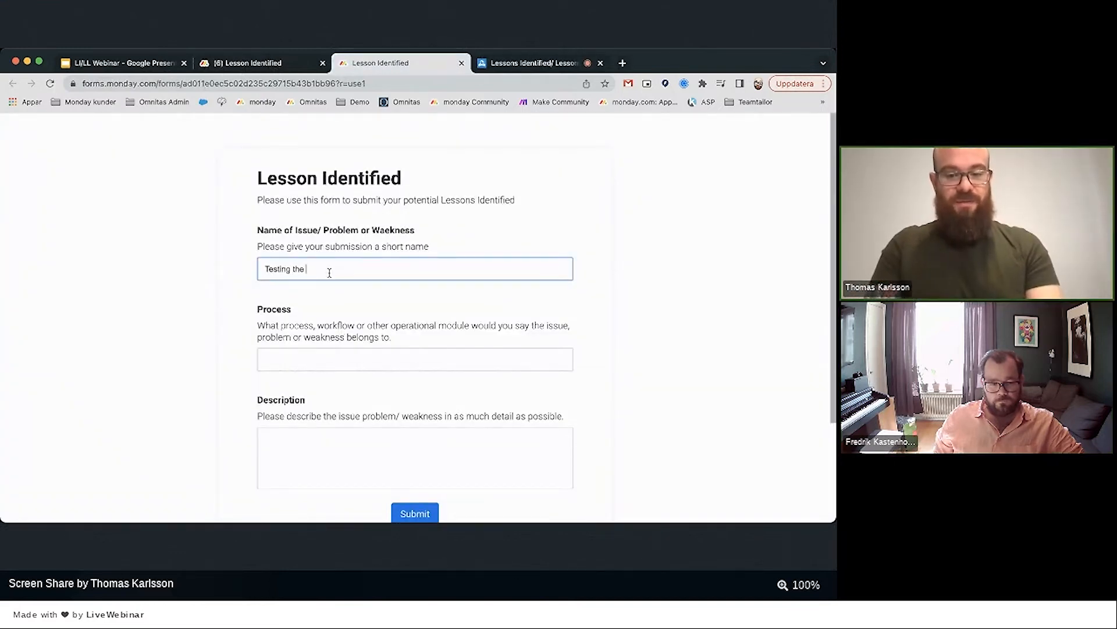
key("Tab")
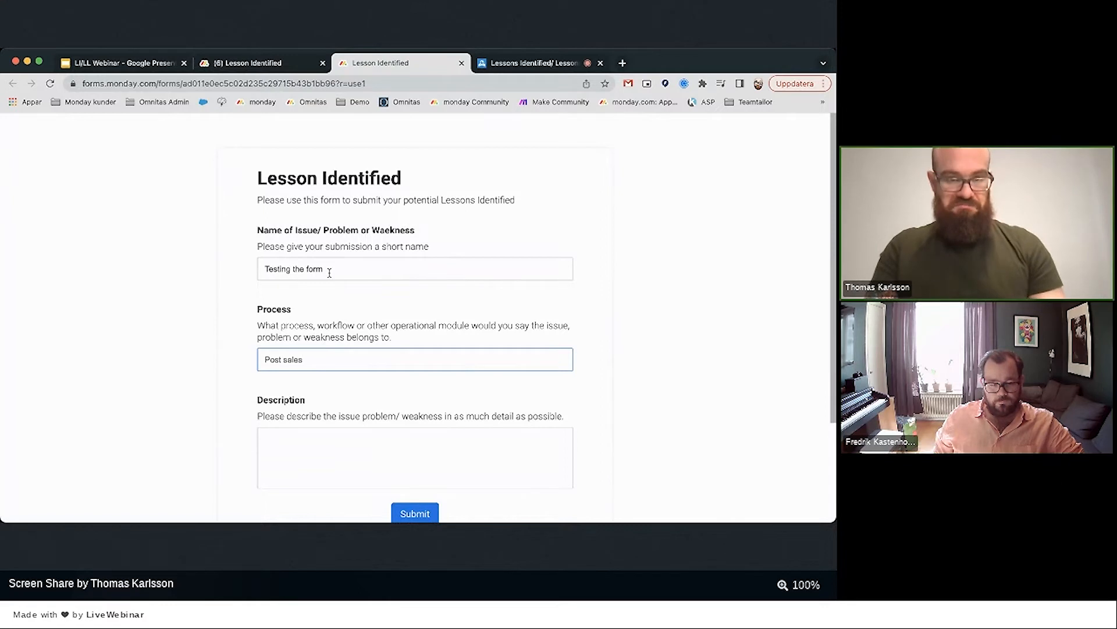
Describe the issue as "Customer keeps complaining about colors not matching the website for Product X in Marron color." and submit the form.
scroll(313, 314, "down", 3)
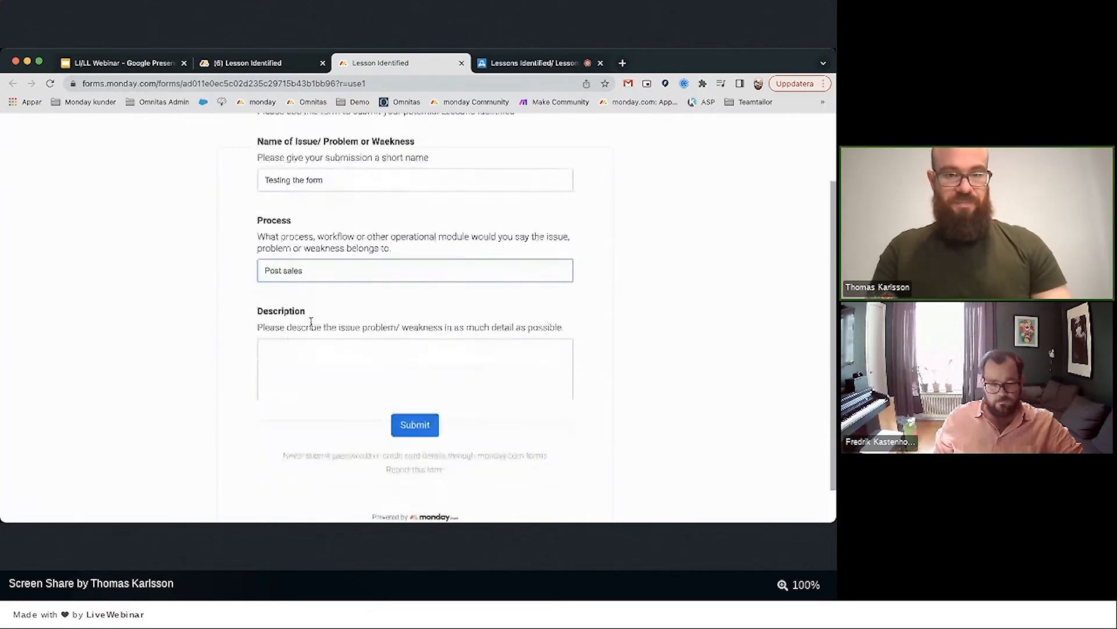
left_click(316, 343)
type("Cus")
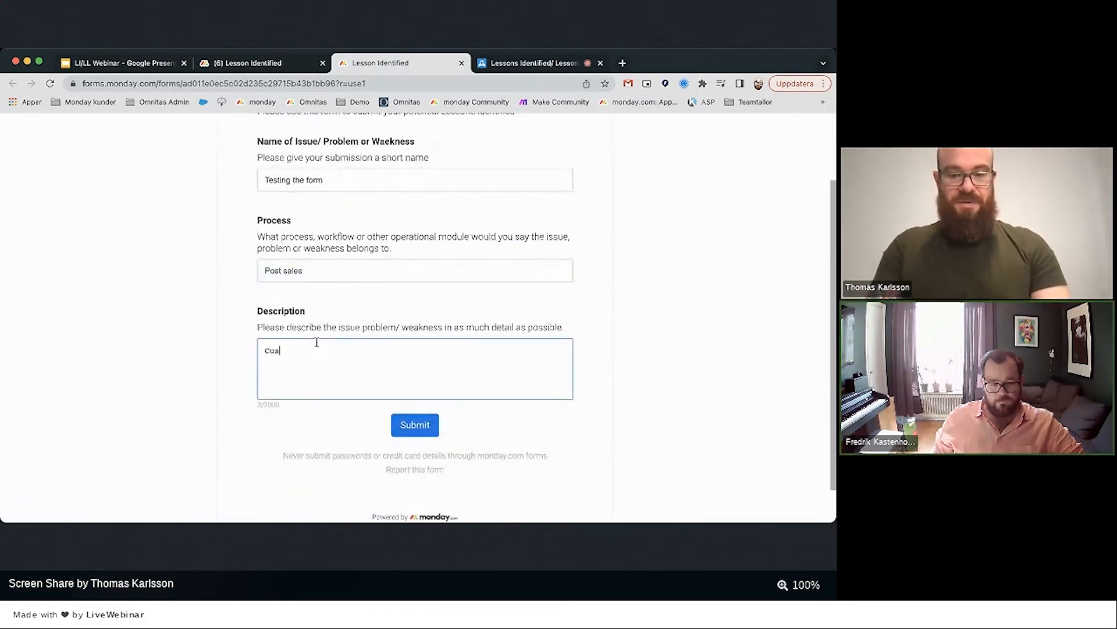
type("tomer keeps complaining about colors not matching the webi")
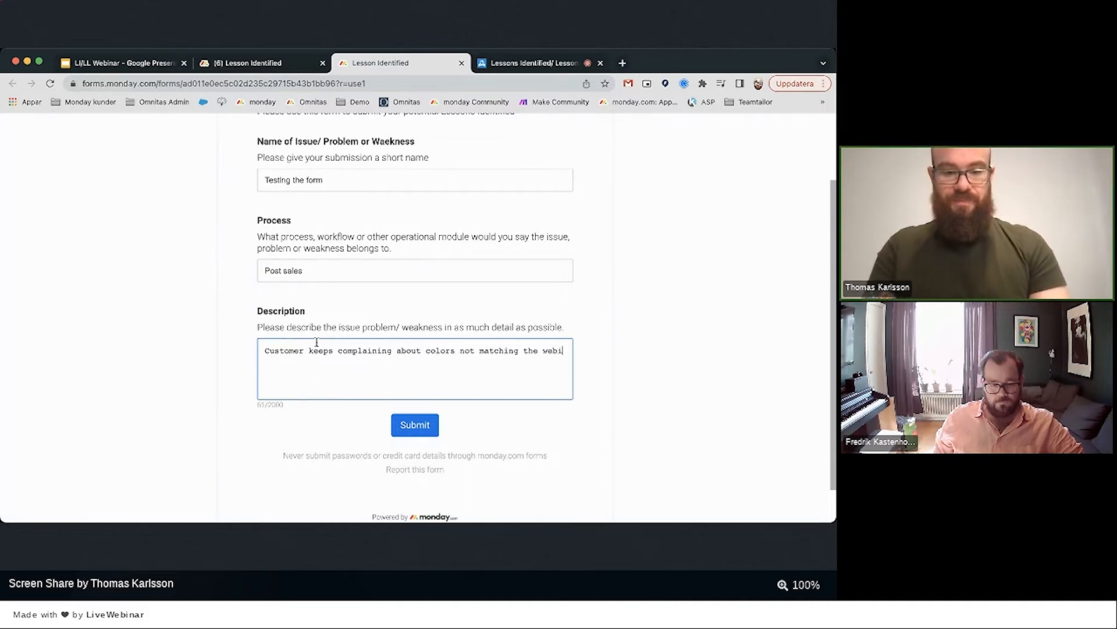
type("ste for Product")
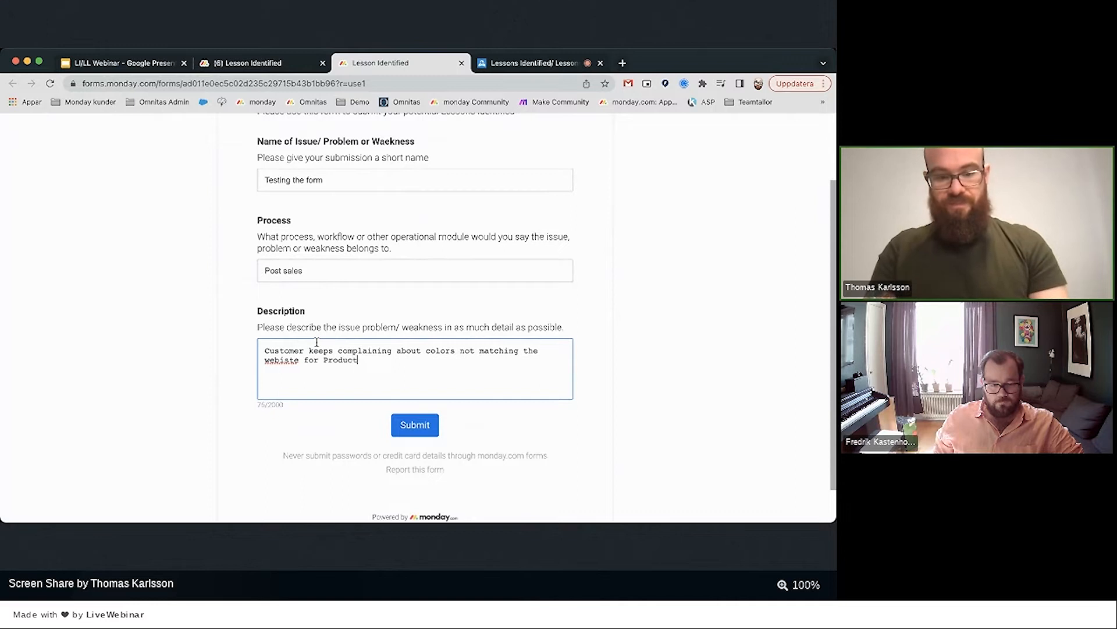
type(" X in Marron color.")
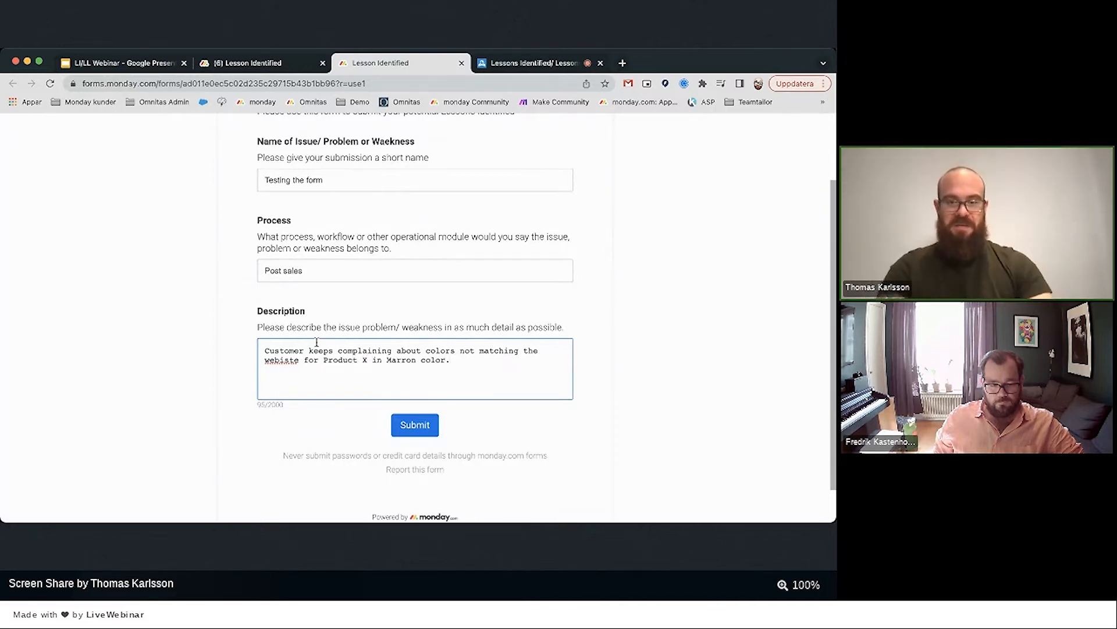
left_click(287, 361)
key("BackSpace")
key("Left")
type("s")
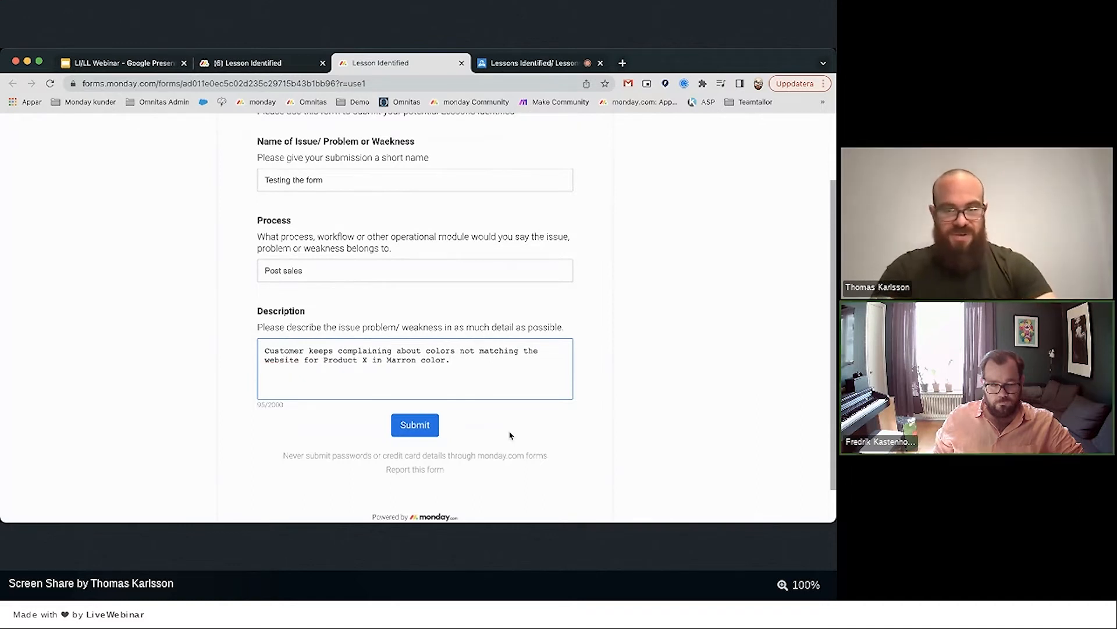
left_click(414, 424)
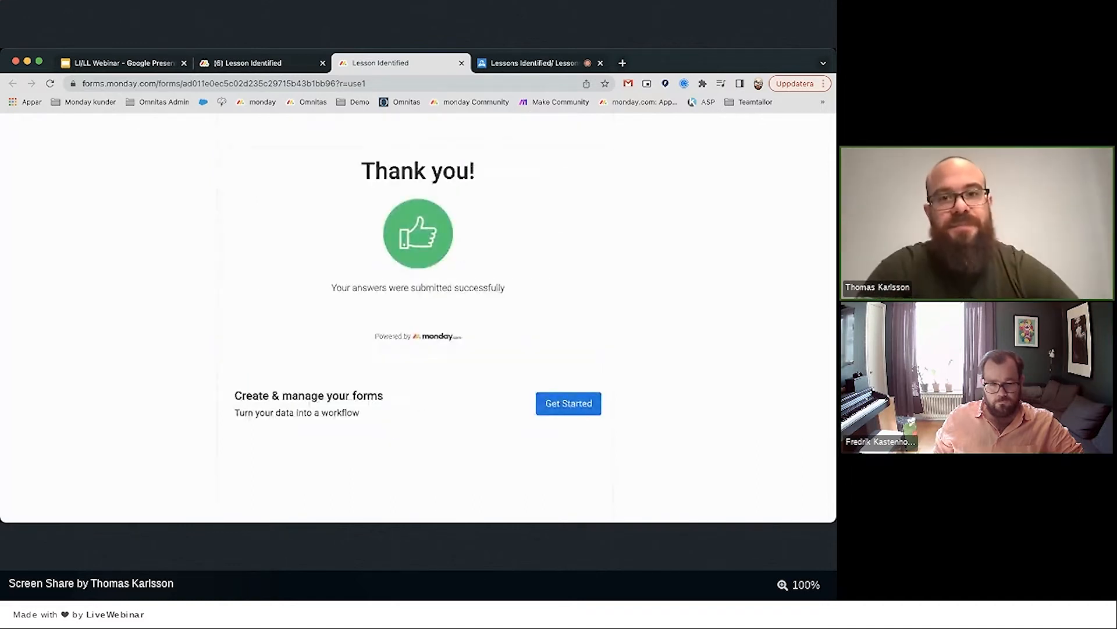
Close the form preview and delete Item 1 from the New Submission group in the board's main table.
left_click(462, 63)
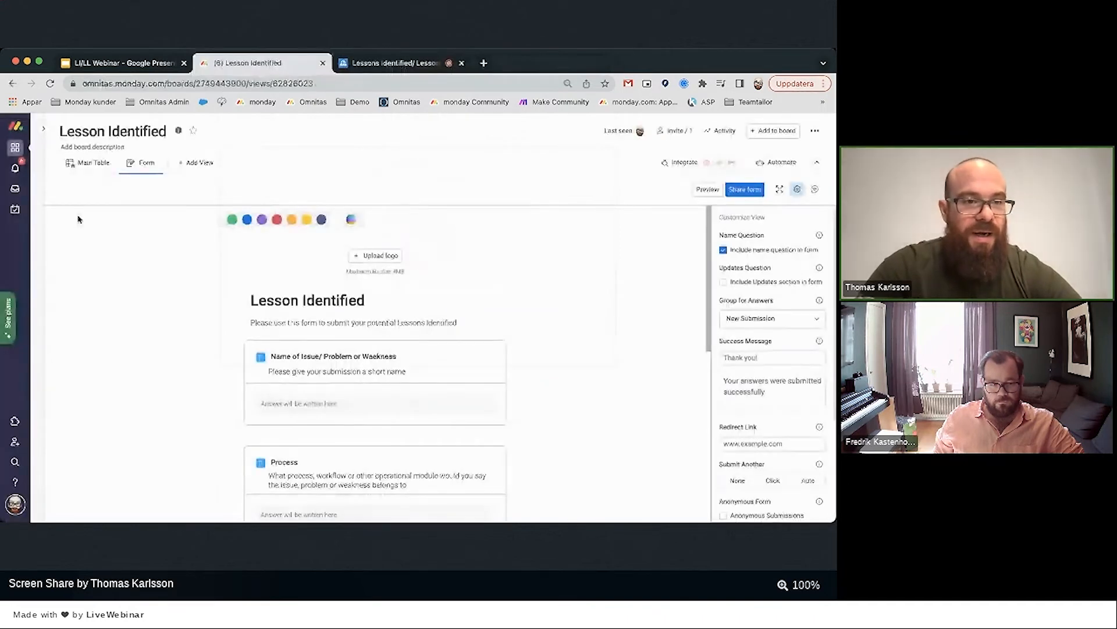
left_click(88, 162)
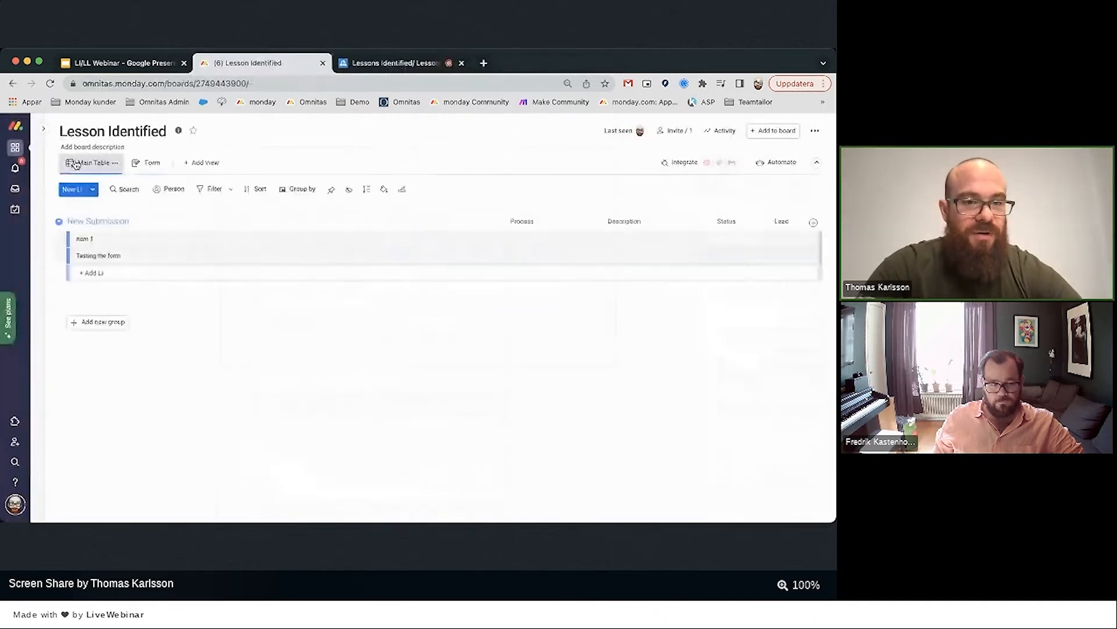
left_click(59, 239)
left_click(87, 466)
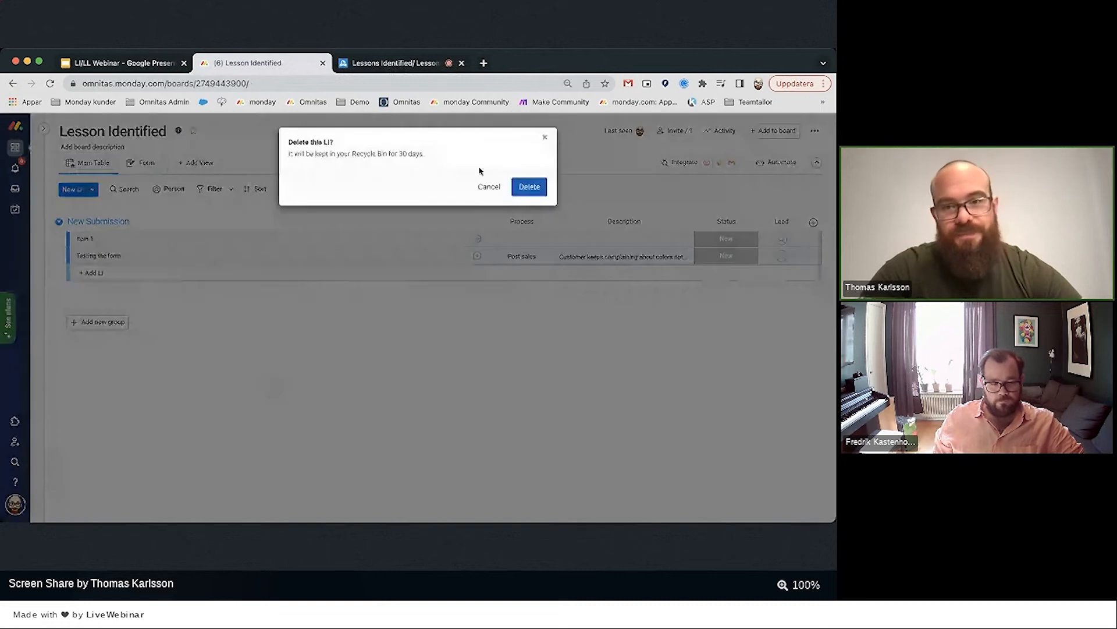
left_click(529, 185)
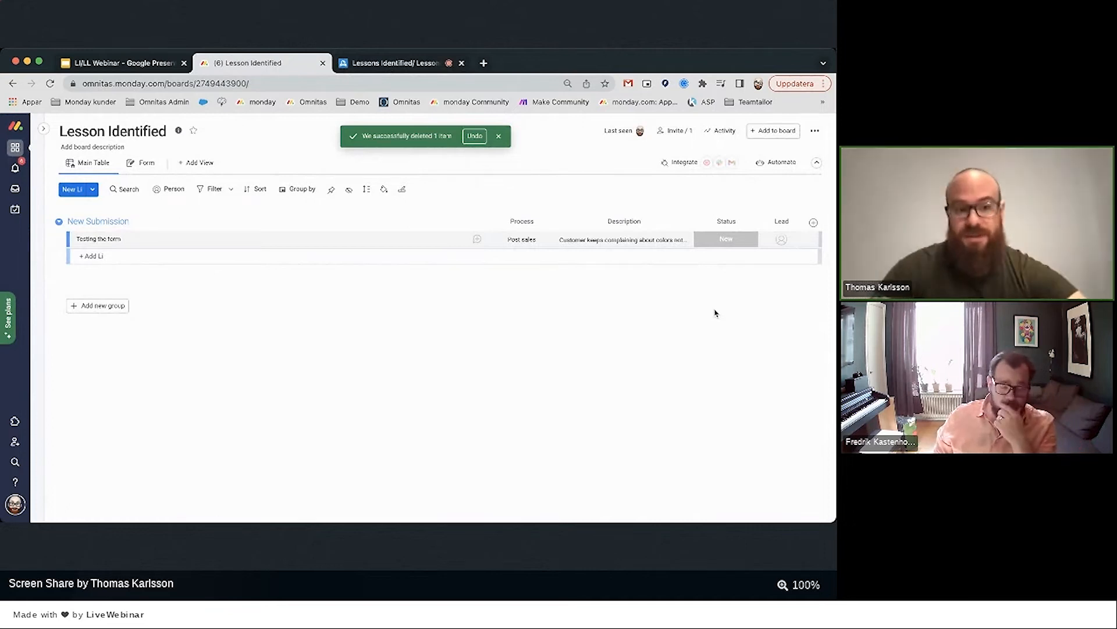
Set the status of the "Testing the form" item to Review.
left_click(717, 241)
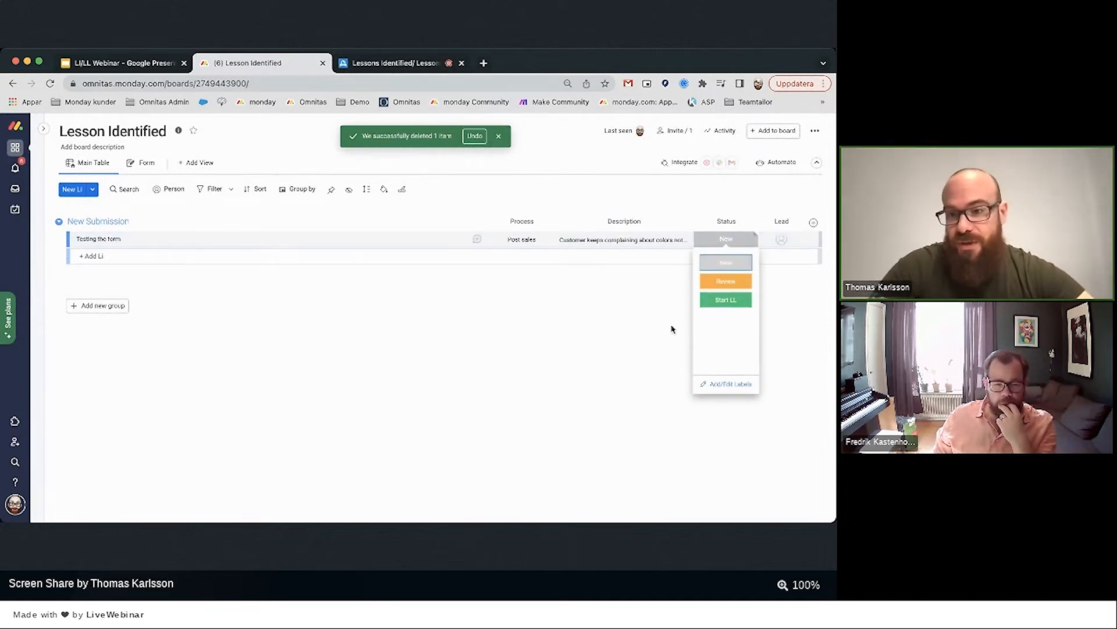
left_click(713, 285)
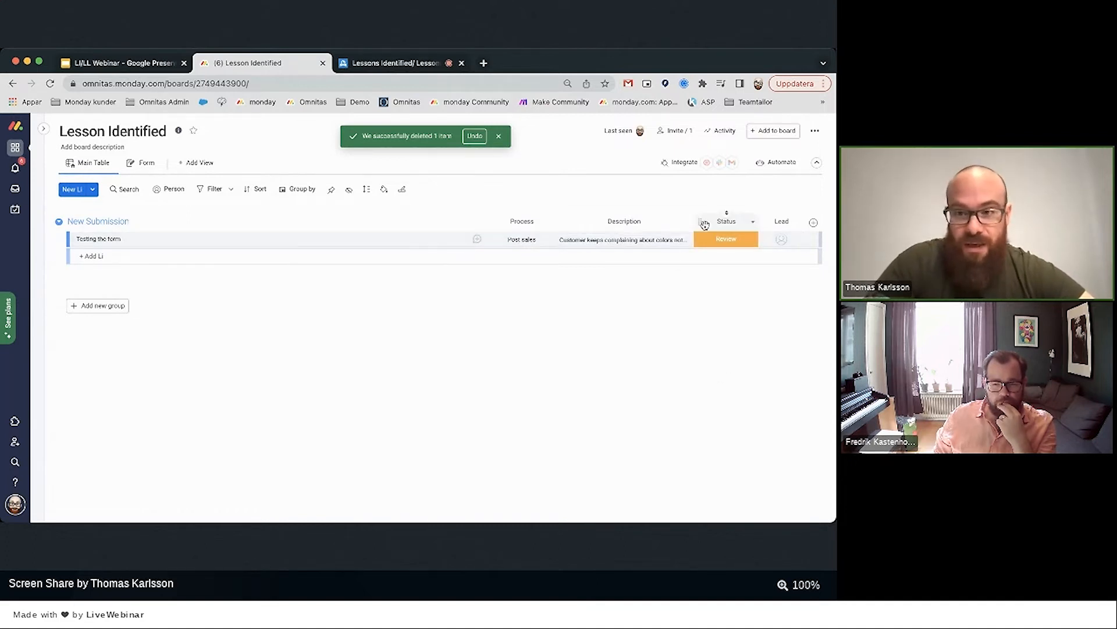
Add an Item Card view to the "Testing the form" item and place a Text widget on it.
left_click(416, 239)
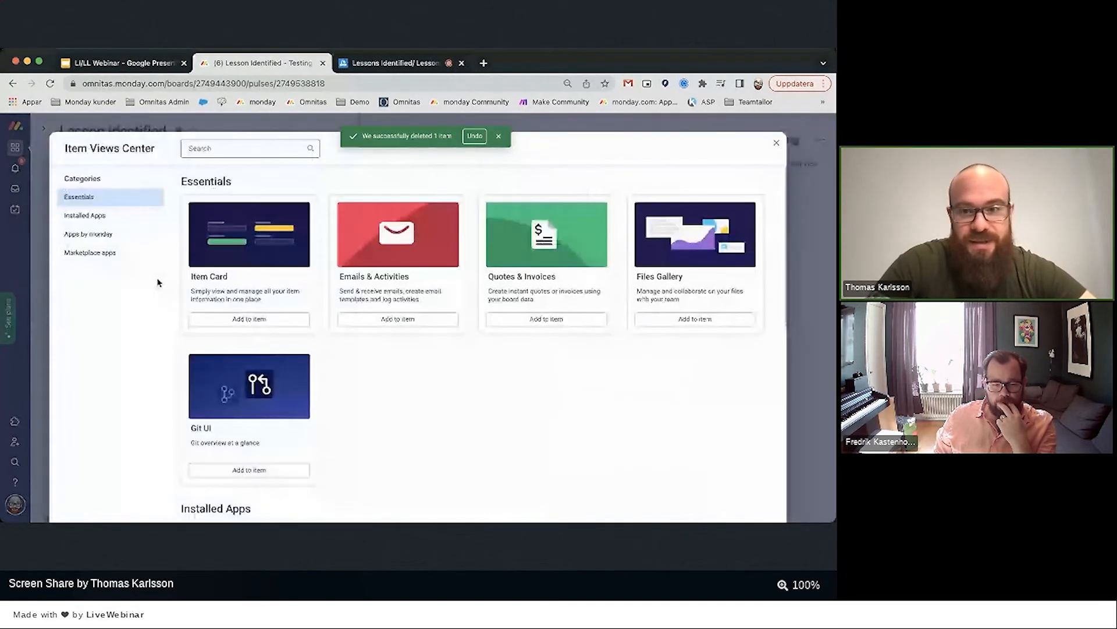
left_click(249, 319)
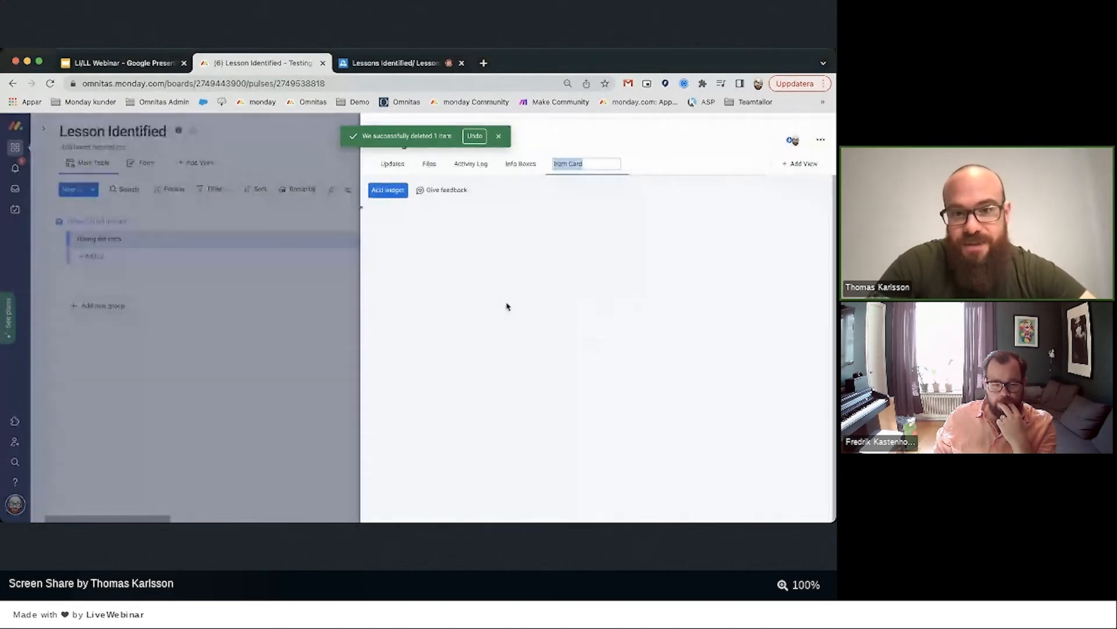
left_click(387, 187)
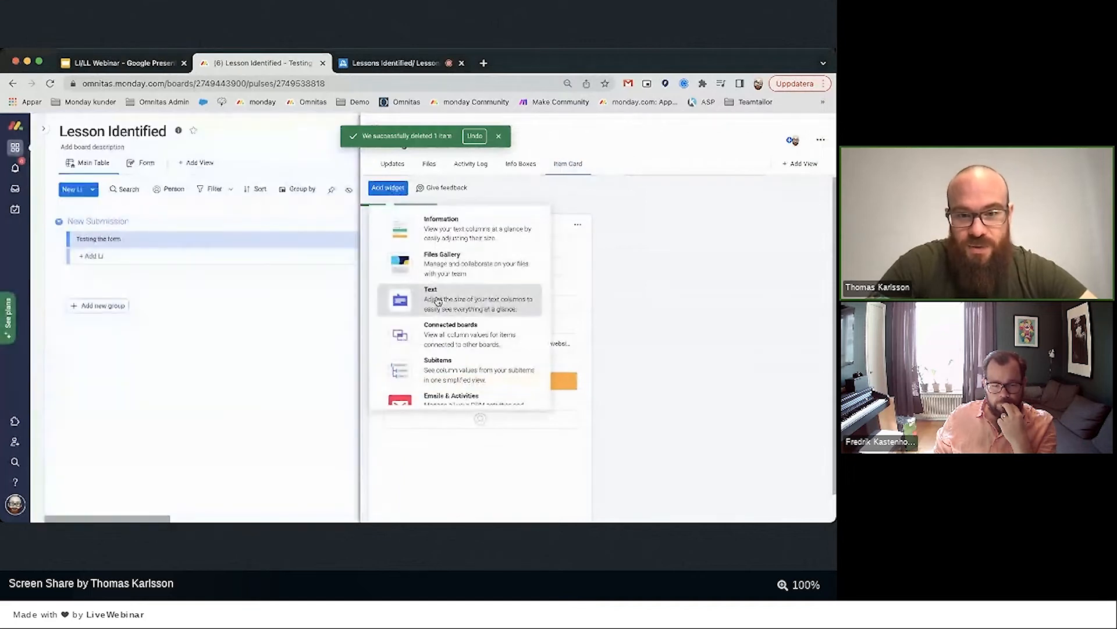
left_click(438, 300)
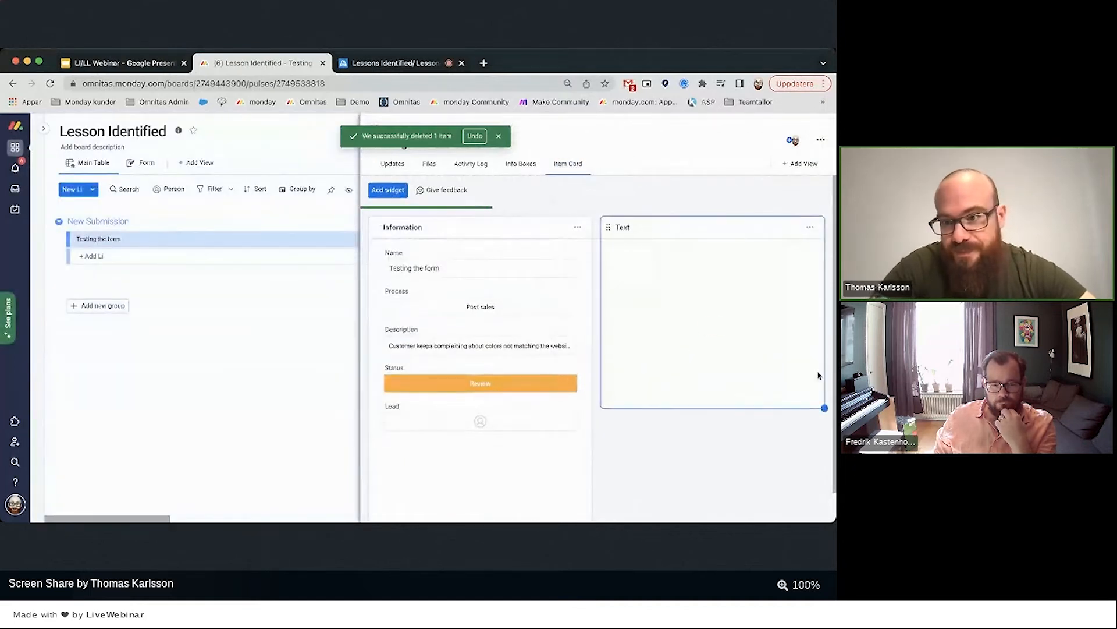
Configure the item card's Information widget to show only the Status and Lead columns.
left_click(578, 227)
left_click(588, 266)
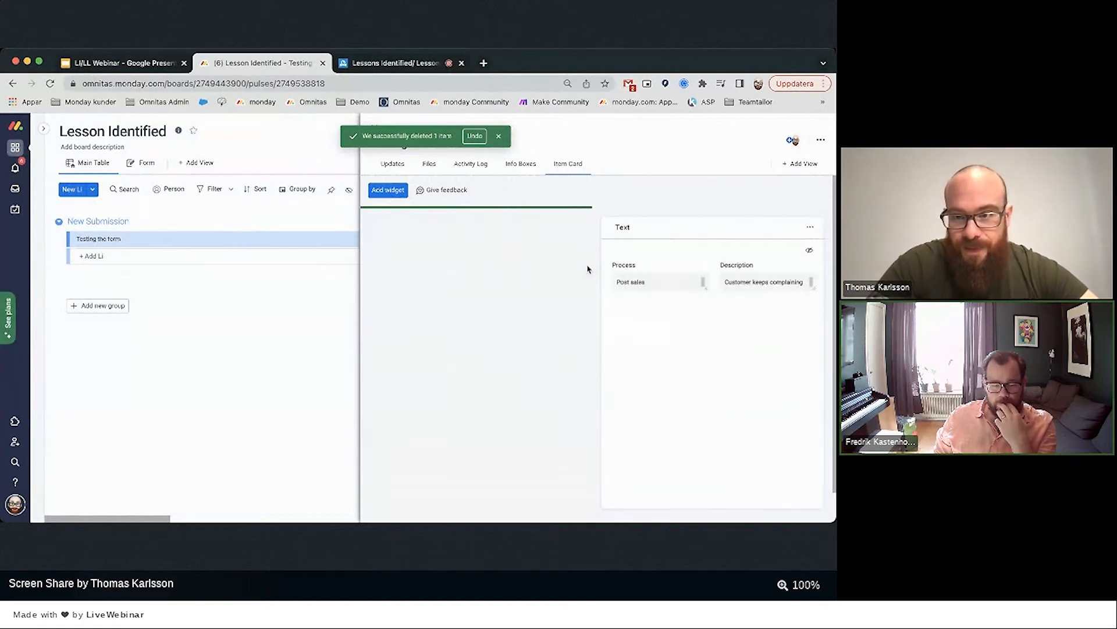
left_click(796, 274)
left_click(795, 292)
left_click(795, 291)
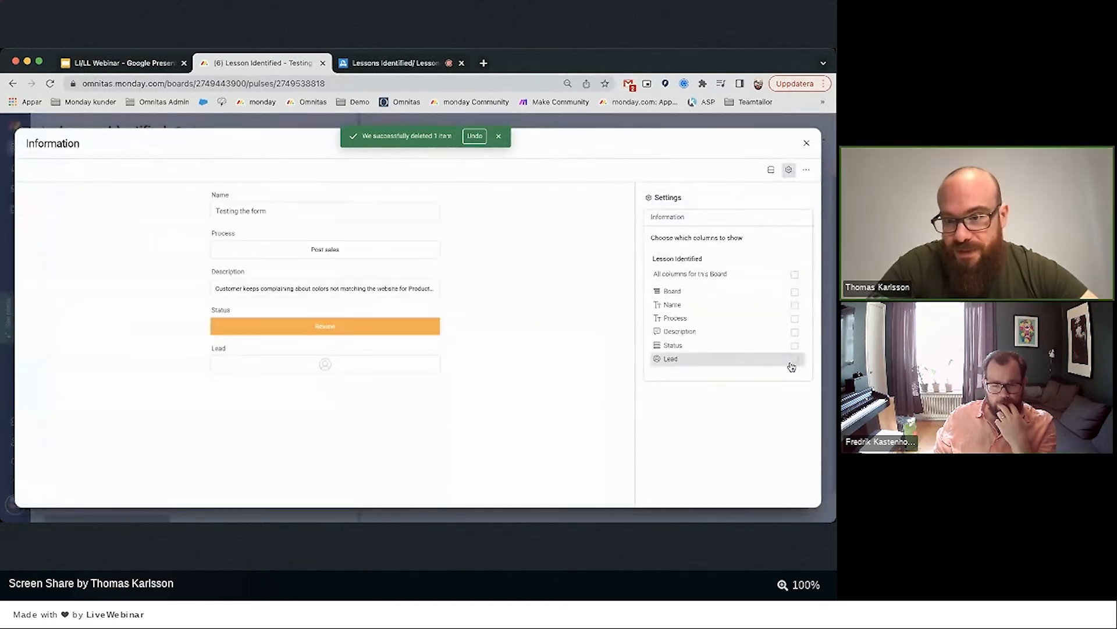
left_click(795, 345)
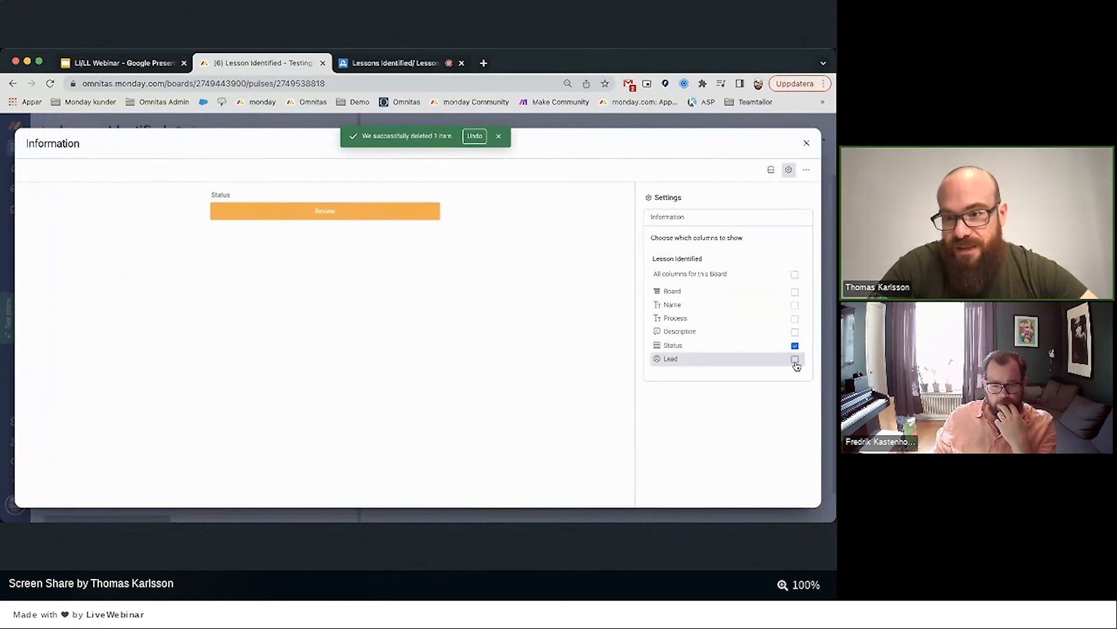
left_click(795, 359)
left_click(806, 142)
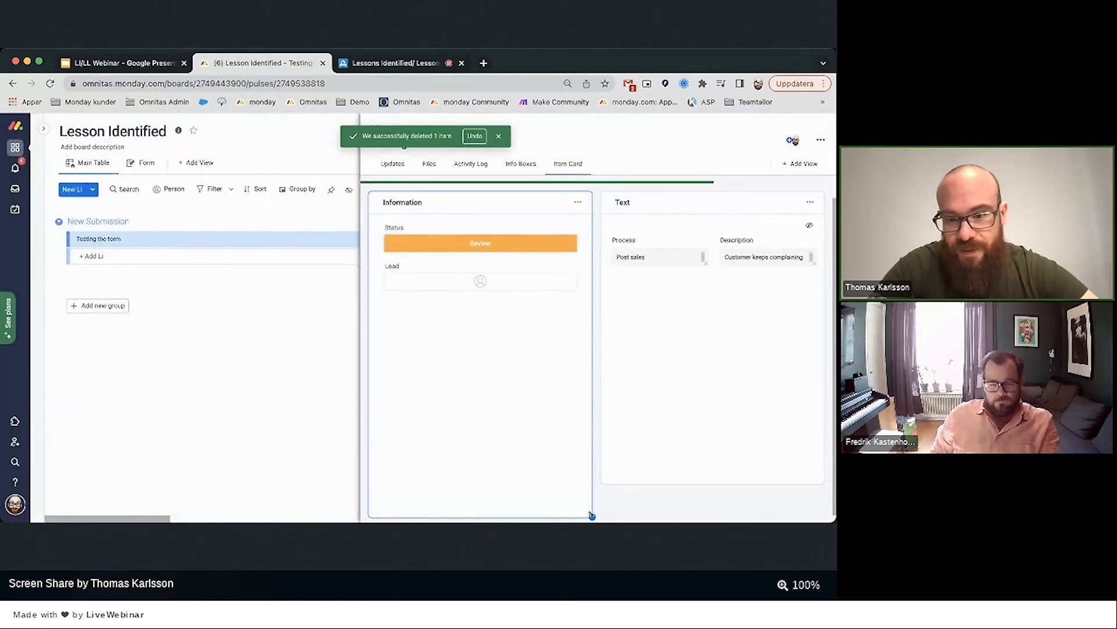
Stretch the Information widget across the card with reduced height, and place the Text widget beneath it, widened to the card's edge.
left_click_drag(592, 516, 823, 325)
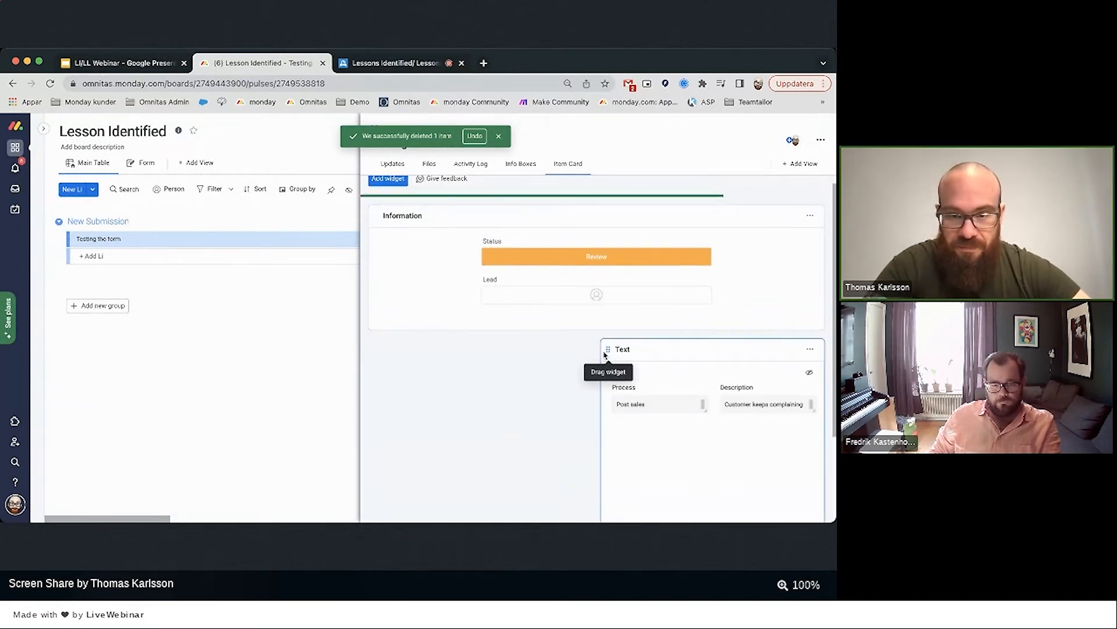
left_click_drag(604, 354, 398, 355)
scroll(640, 442, "down", 3)
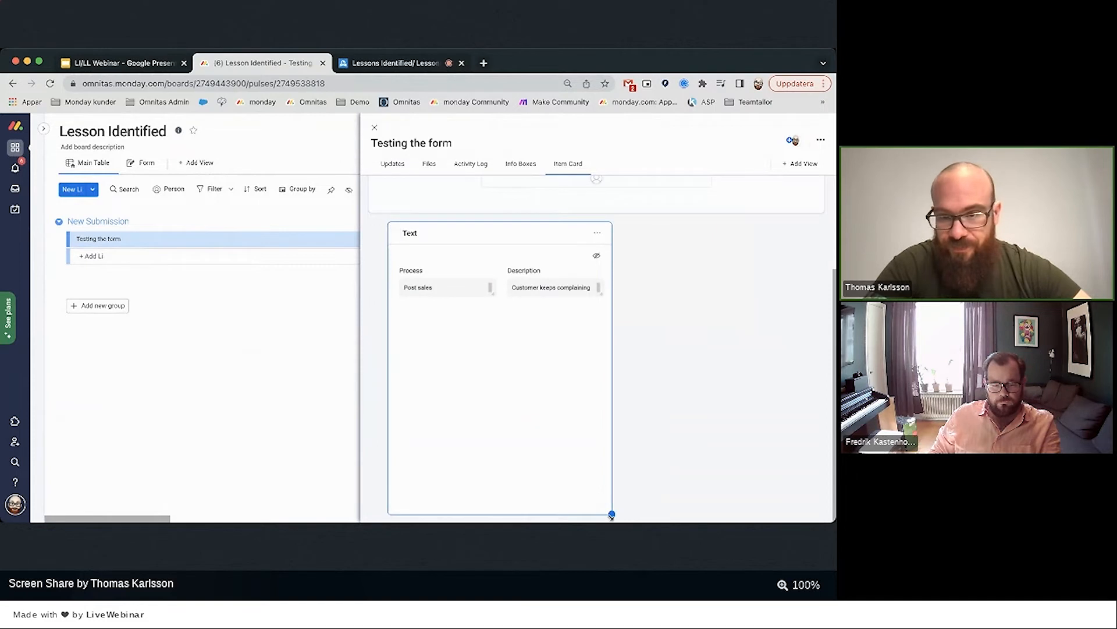
left_click_drag(612, 515, 826, 515)
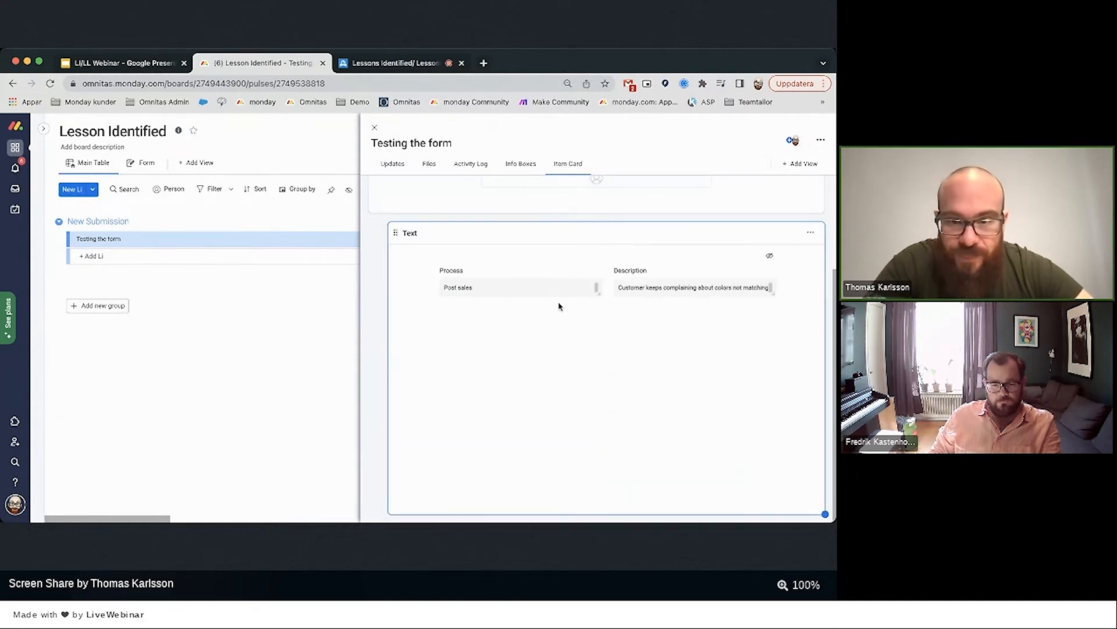
Move the Description field below Process in the Text widget, enlarge it, and widen the Process field to match.
left_click_drag(616, 270, 463, 316)
left_click_drag(623, 353, 816, 487)
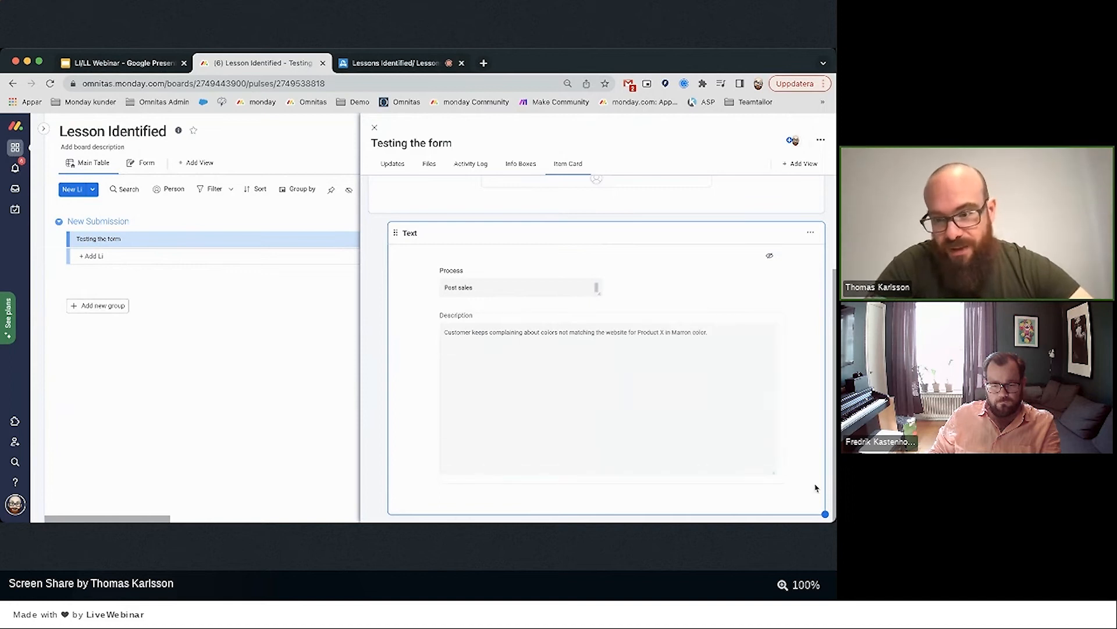
left_click_drag(596, 289, 773, 290)
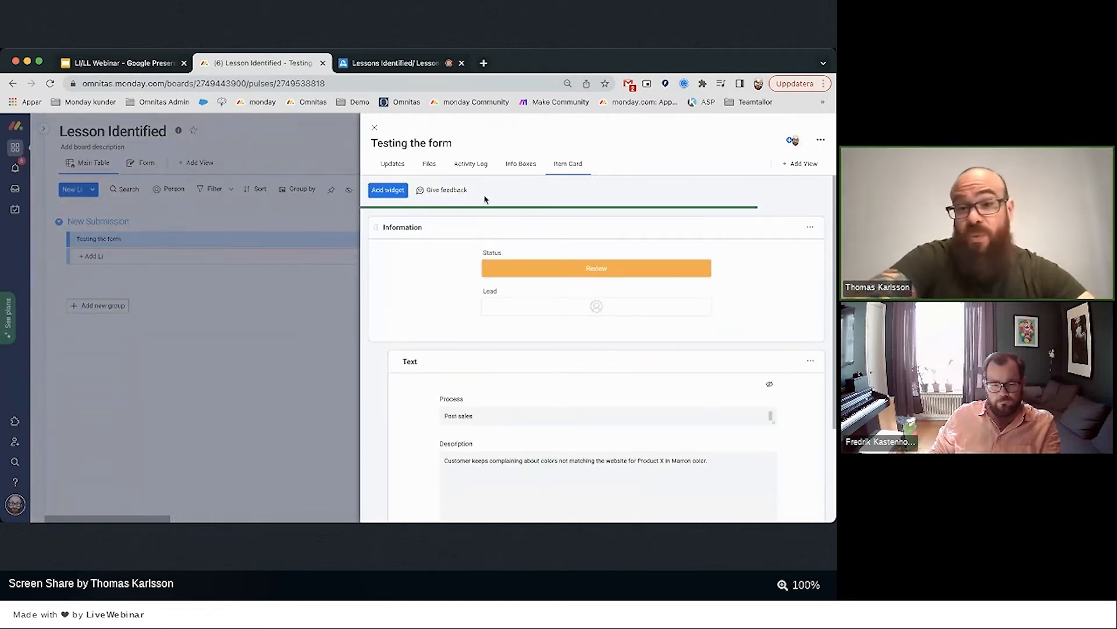
Close the item card and look through the available status labels of the "Testing the form" item.
left_click(374, 127)
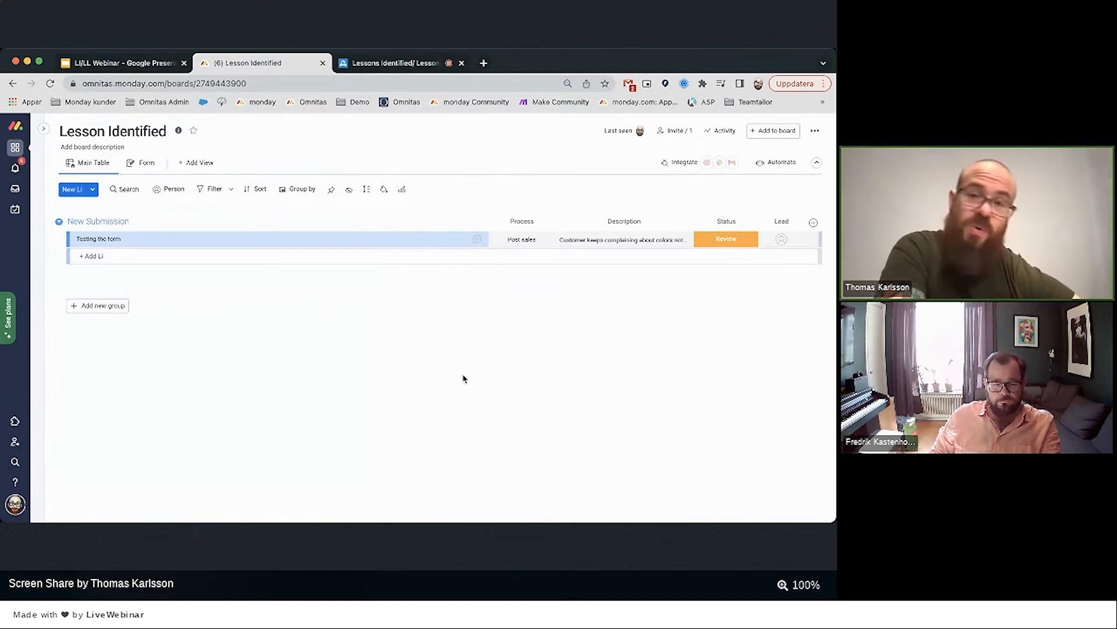
left_click(715, 244)
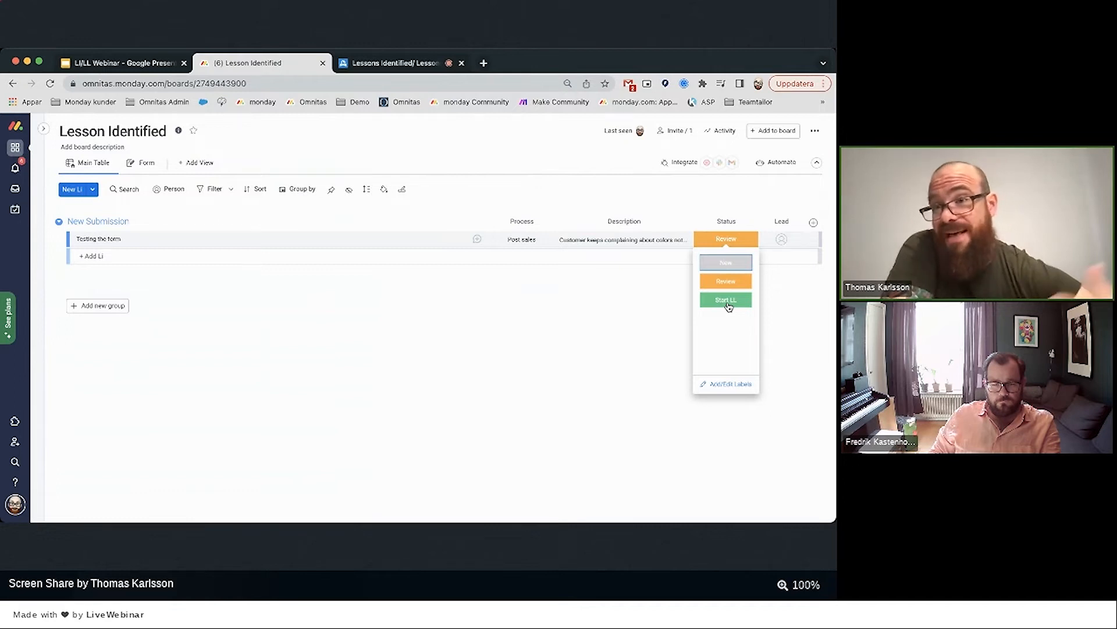
left_click(487, 399)
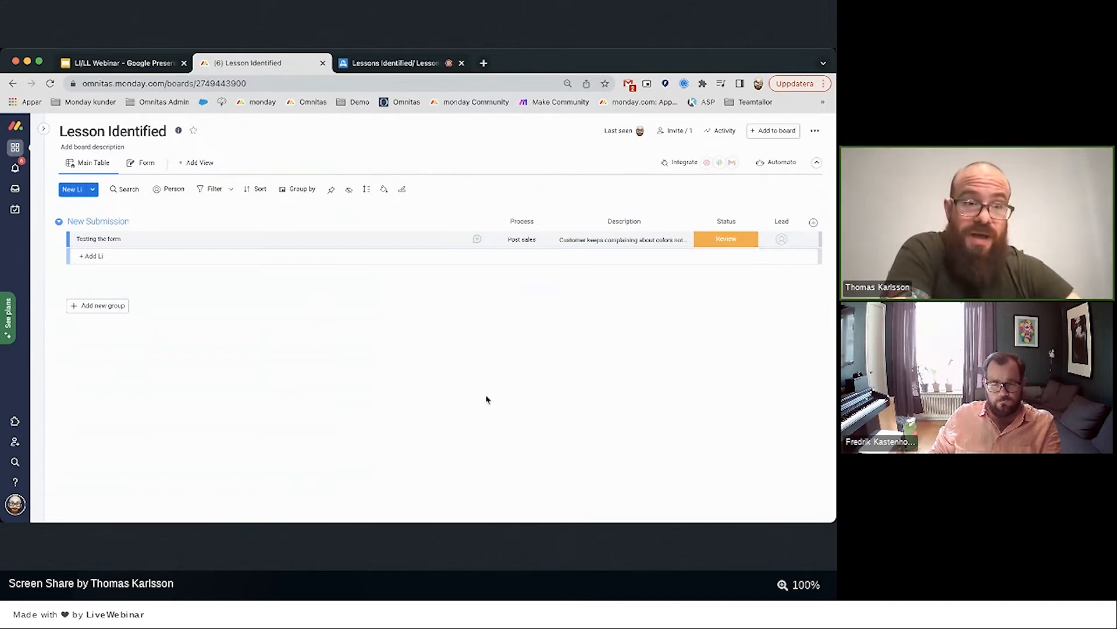
Add a new group named "Active Analysis" to the board and give it a lime green colour.
left_click(99, 307)
type("A")
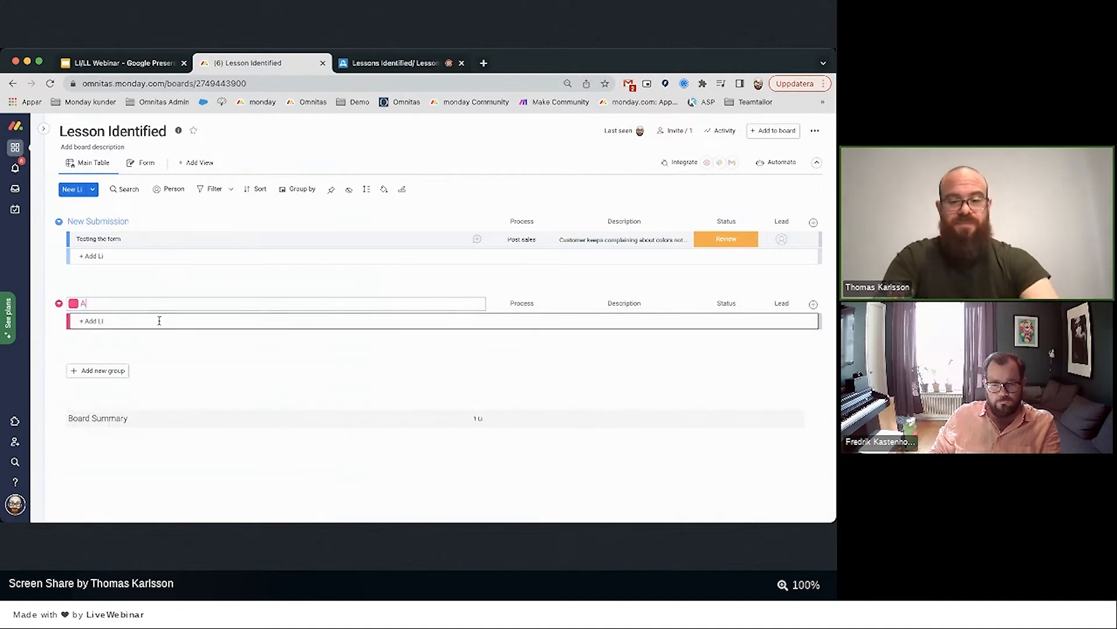
type("ctive Anal")
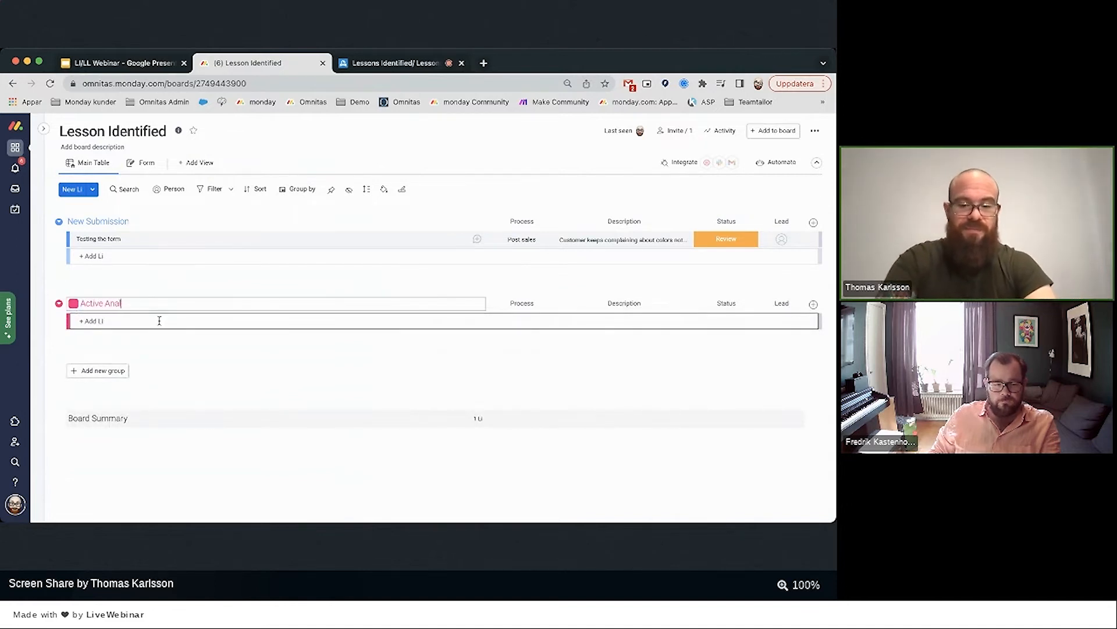
type("ysis")
key("Return")
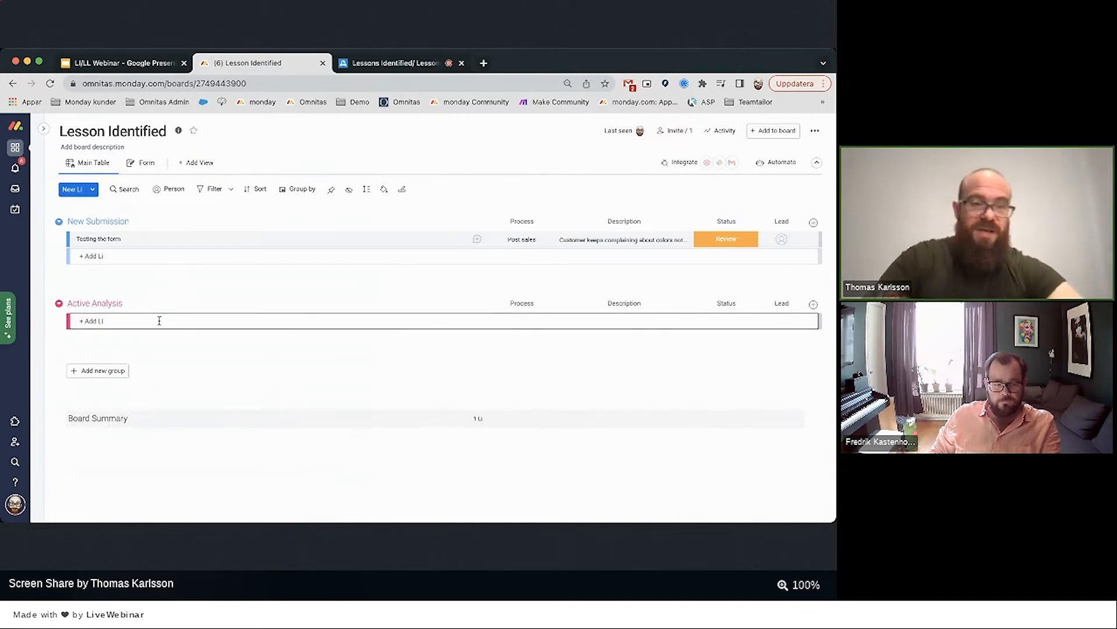
left_click(58, 304)
left_click(104, 442)
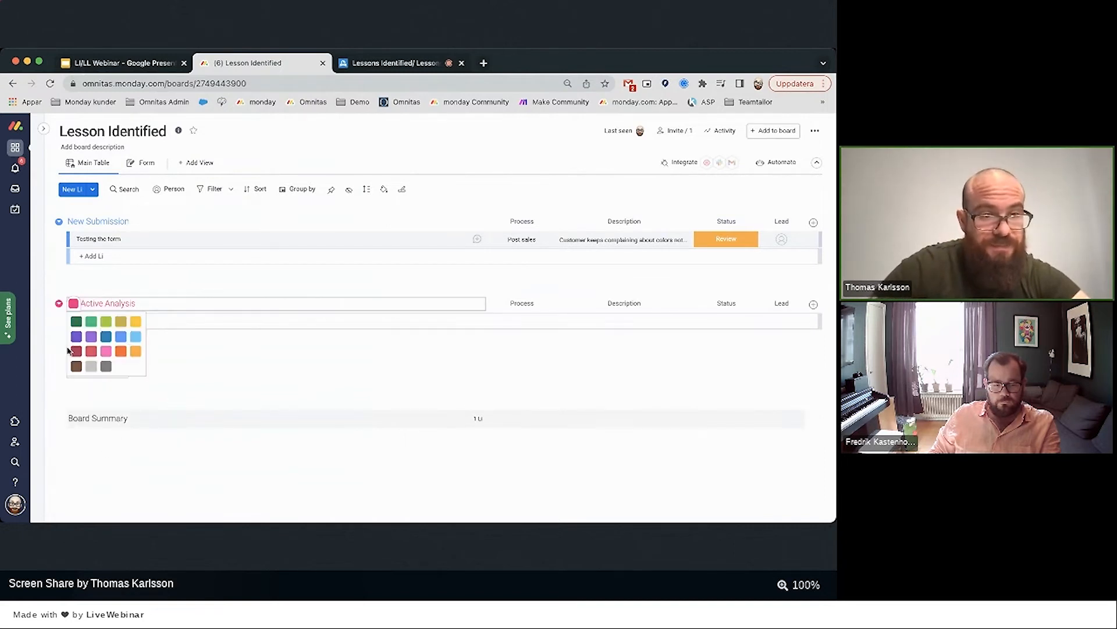
left_click(105, 321)
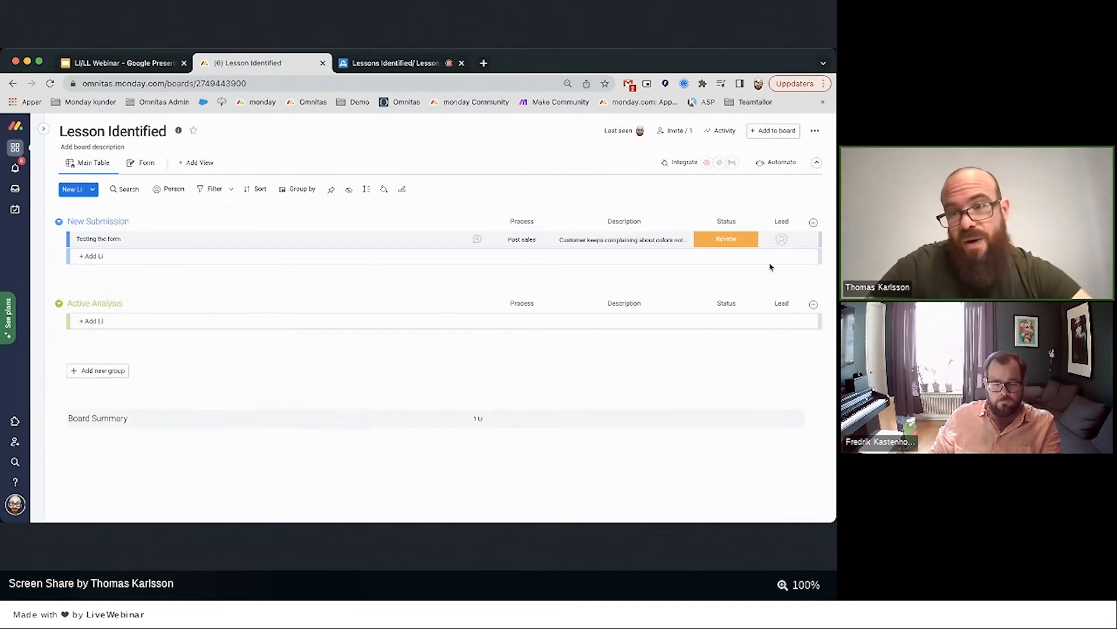
Set the "Testing the form" item's status to Start LL and move it into the Active Analysis group.
left_click(726, 238)
left_click(725, 297)
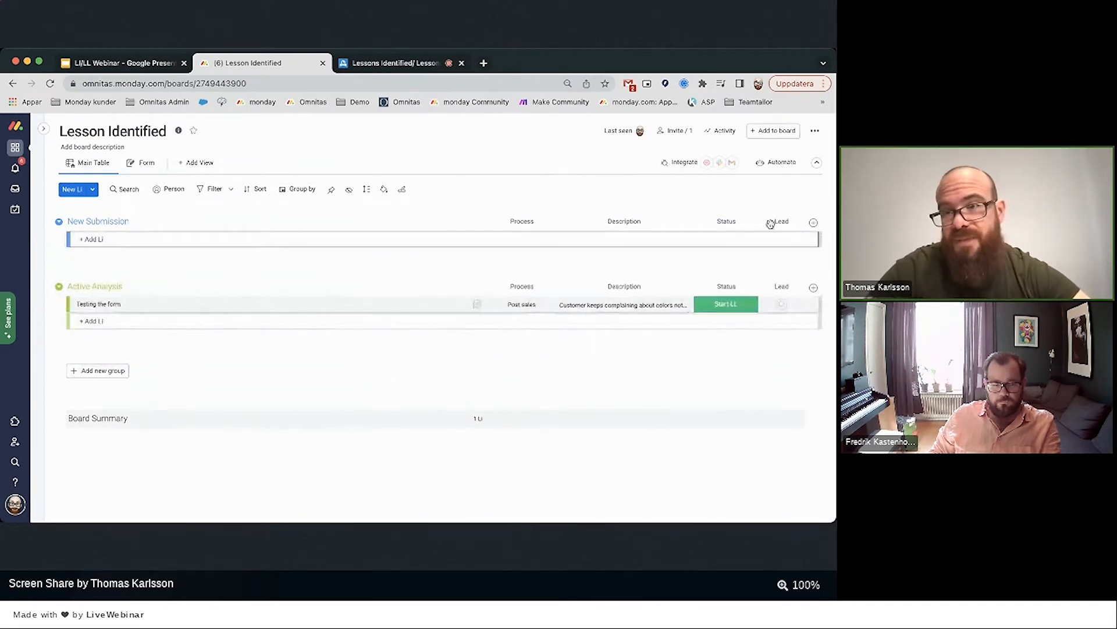
Start a custom board automation with the trigger "When Status changes to Start LL".
left_click(778, 162)
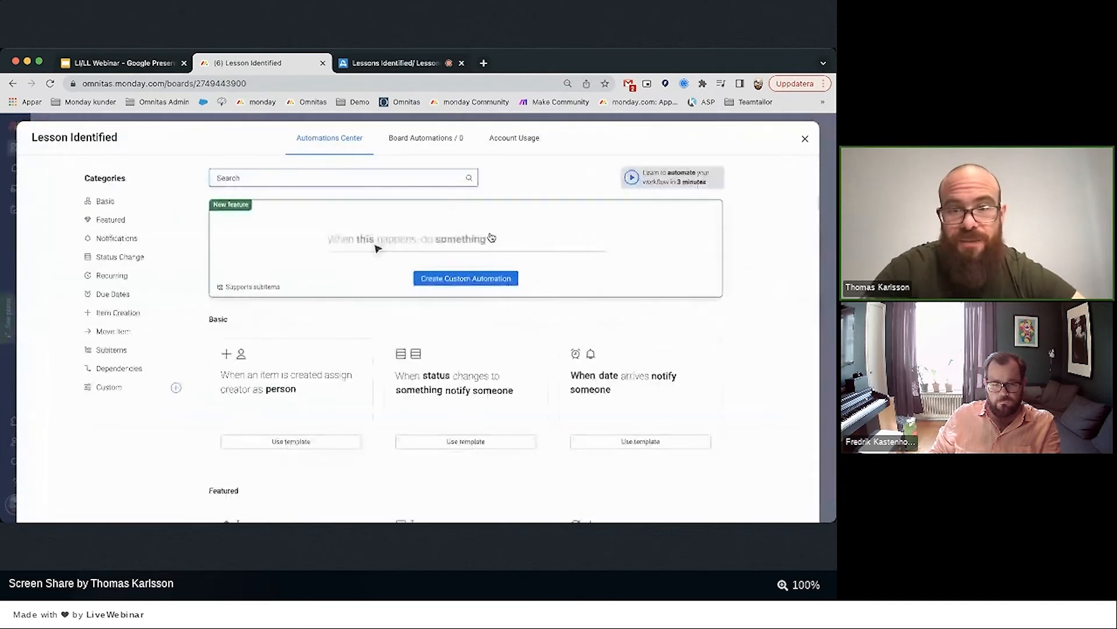
left_click(464, 277)
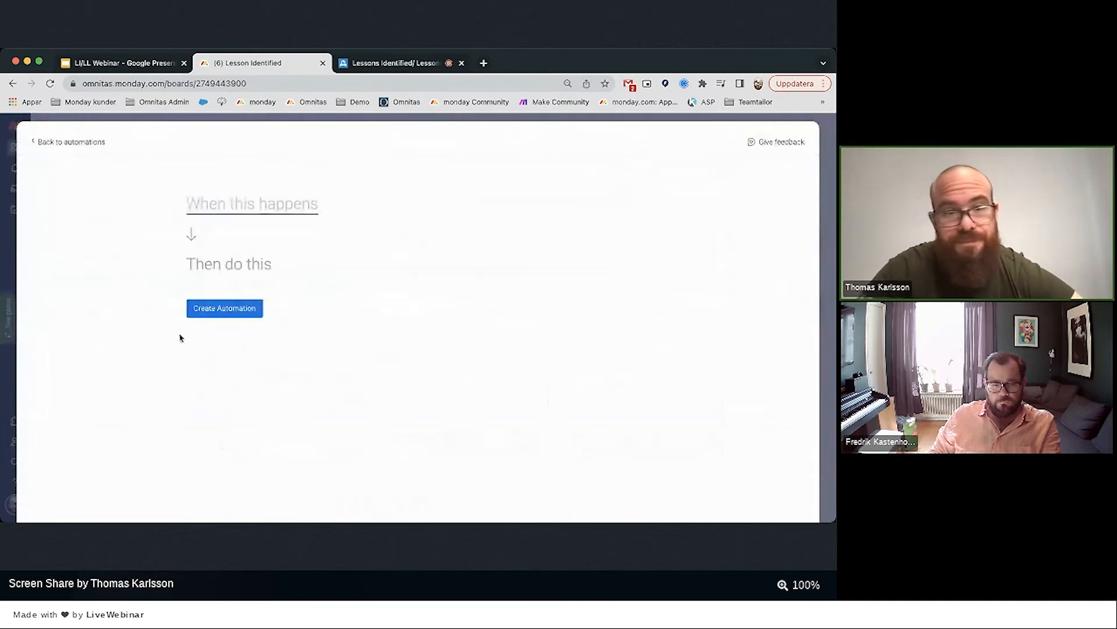
left_click(215, 207)
left_click(218, 262)
left_click(376, 246)
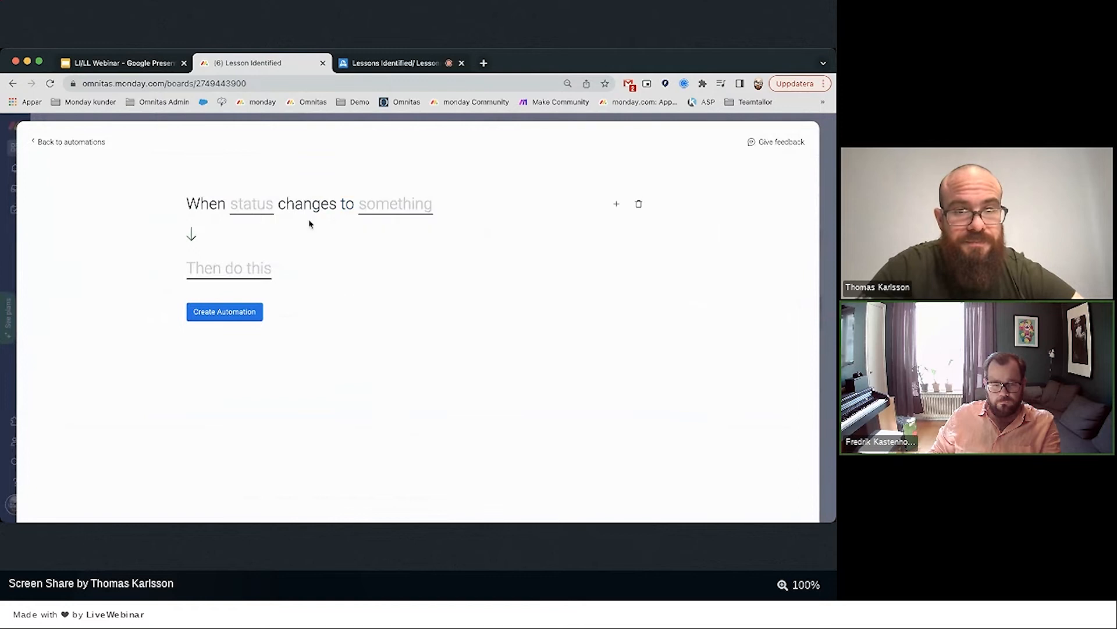
left_click(252, 205)
left_click(271, 246)
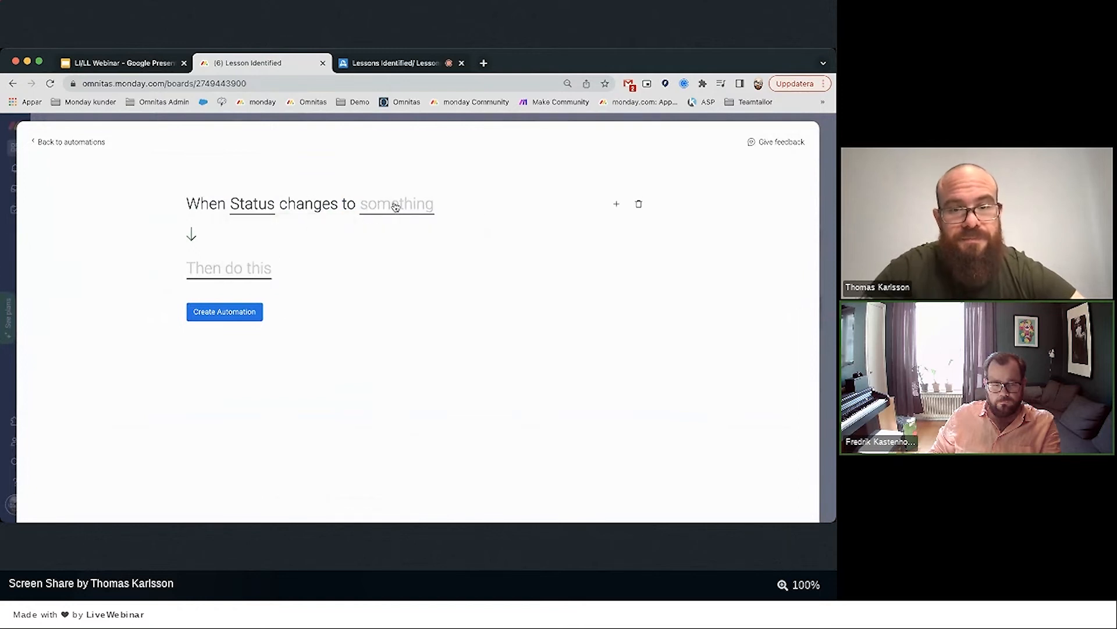
left_click(394, 205)
left_click(395, 299)
Set the automation's action to move the item to the Active Analysis group, create it and return to the board.
left_click(256, 269)
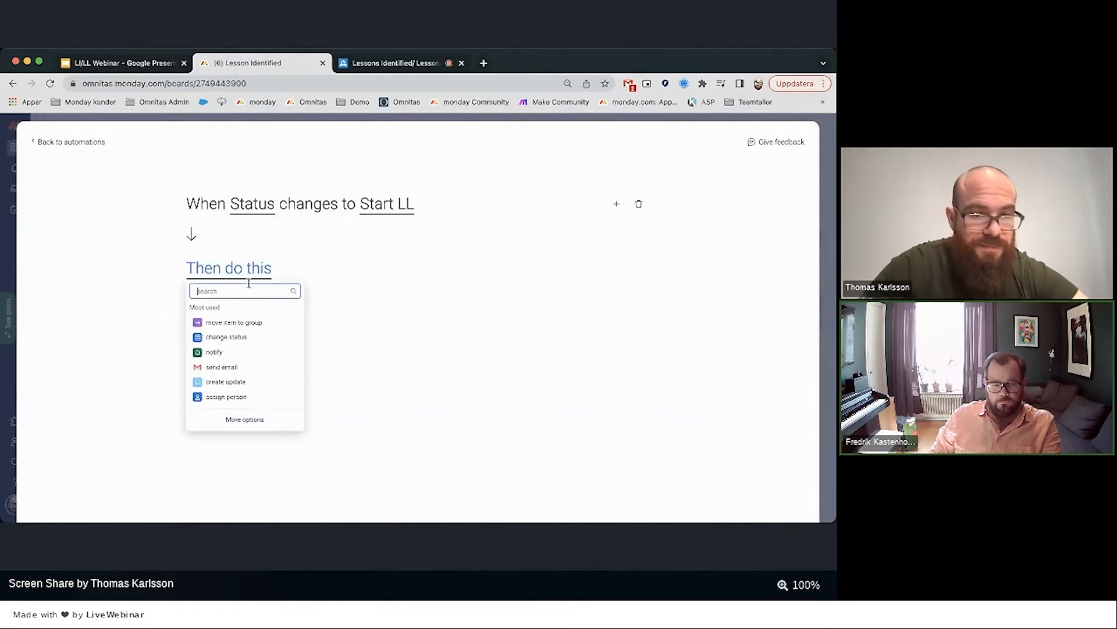
left_click(253, 321)
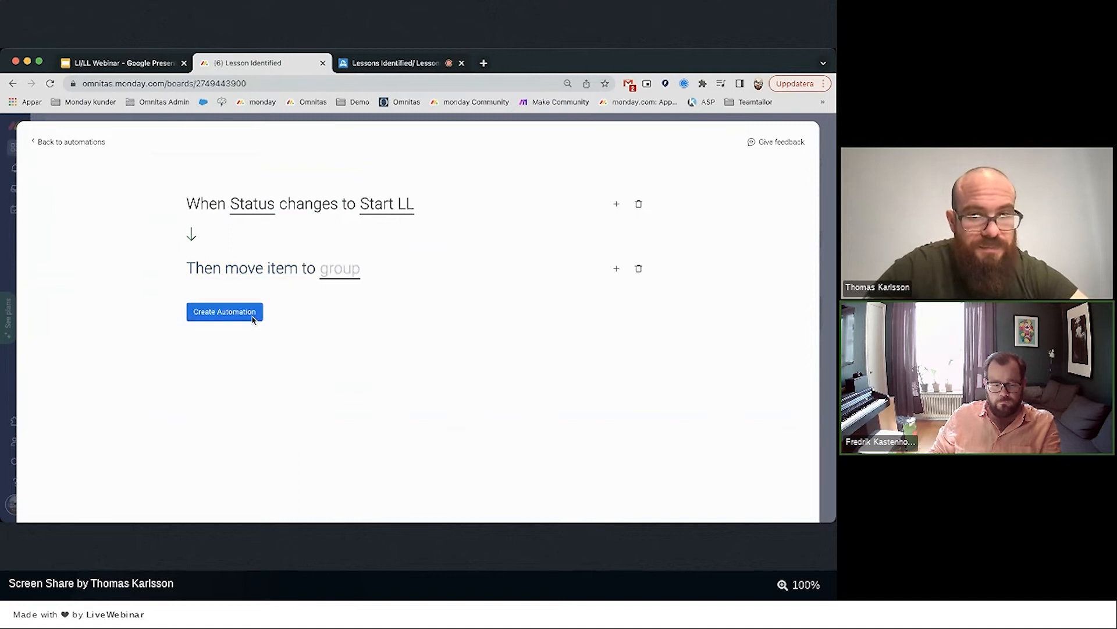
left_click(340, 269)
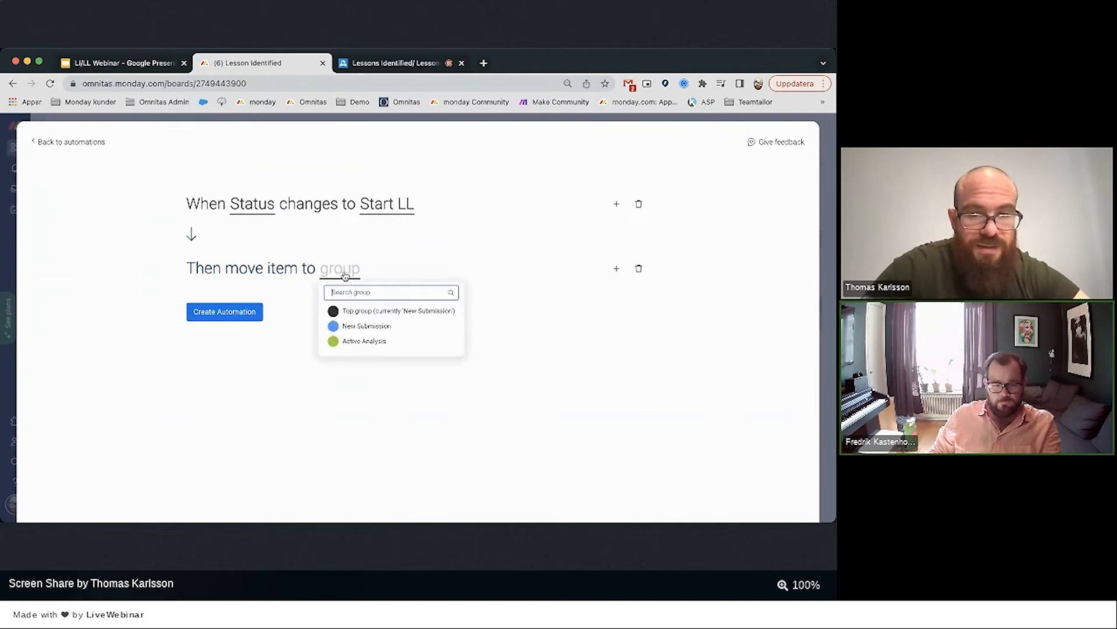
left_click(377, 343)
left_click(224, 312)
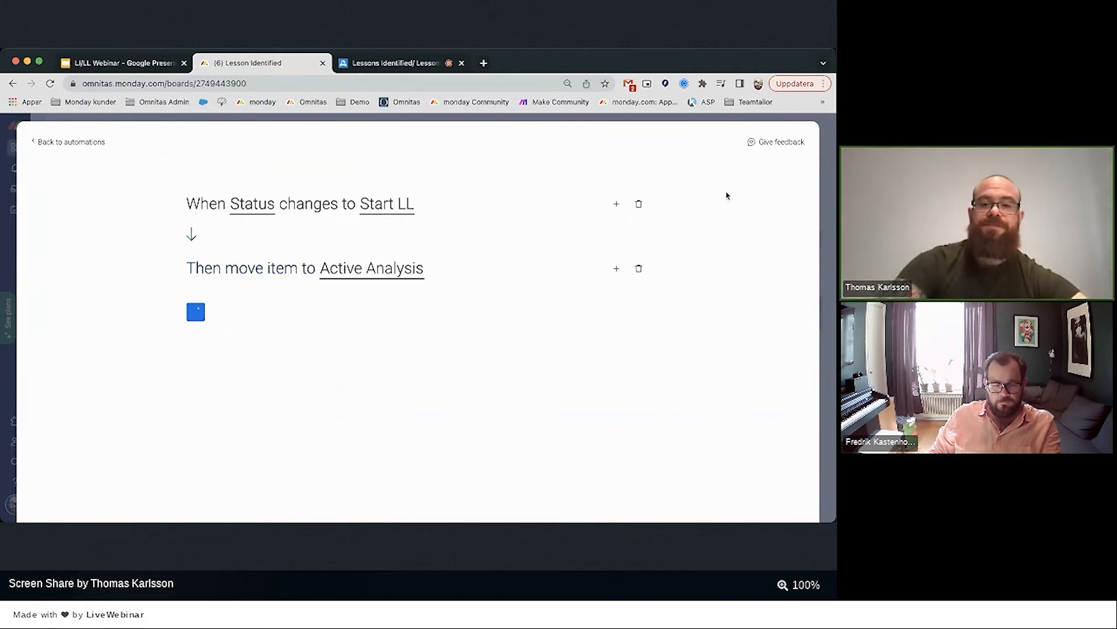
left_click(806, 139)
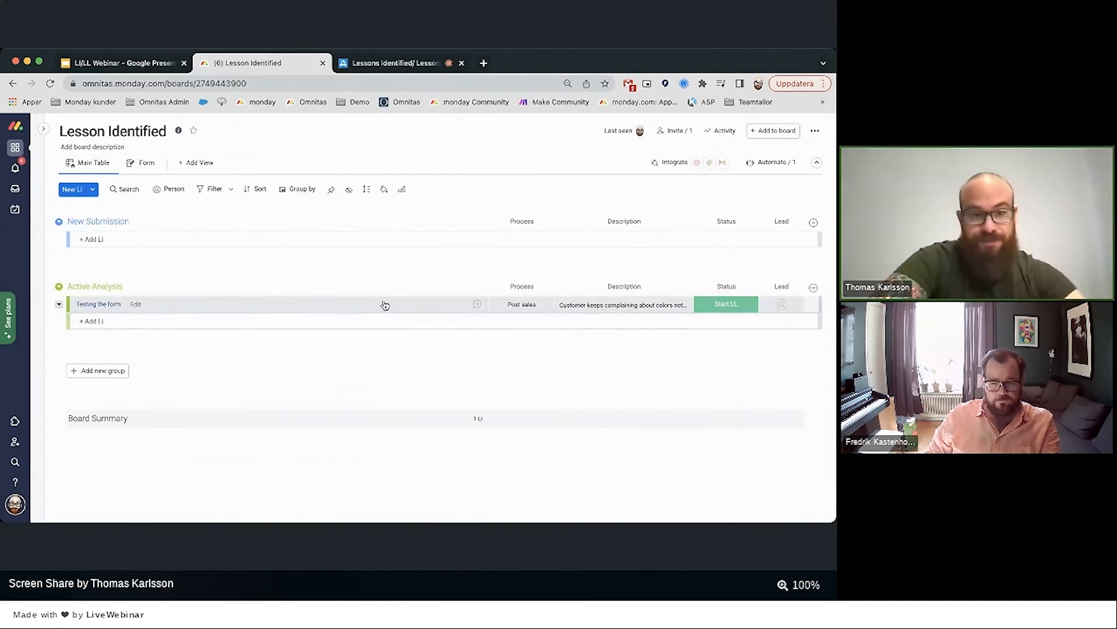
Assign the first suggested person as Lead of the "Testing the form" item.
left_click(189, 161)
left_click(189, 162)
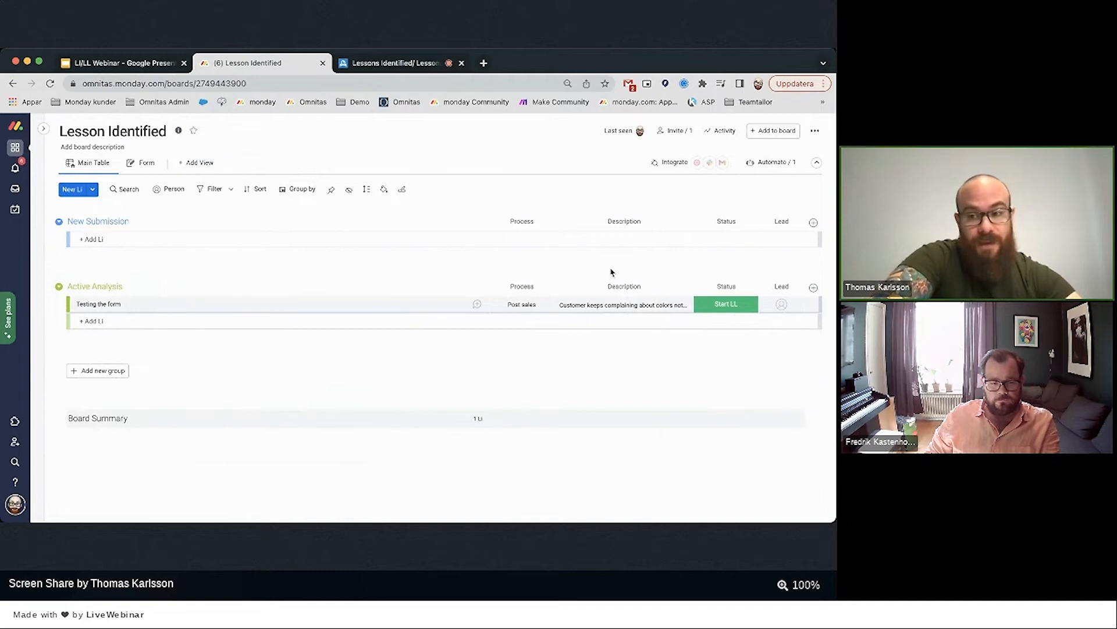
left_click(786, 309)
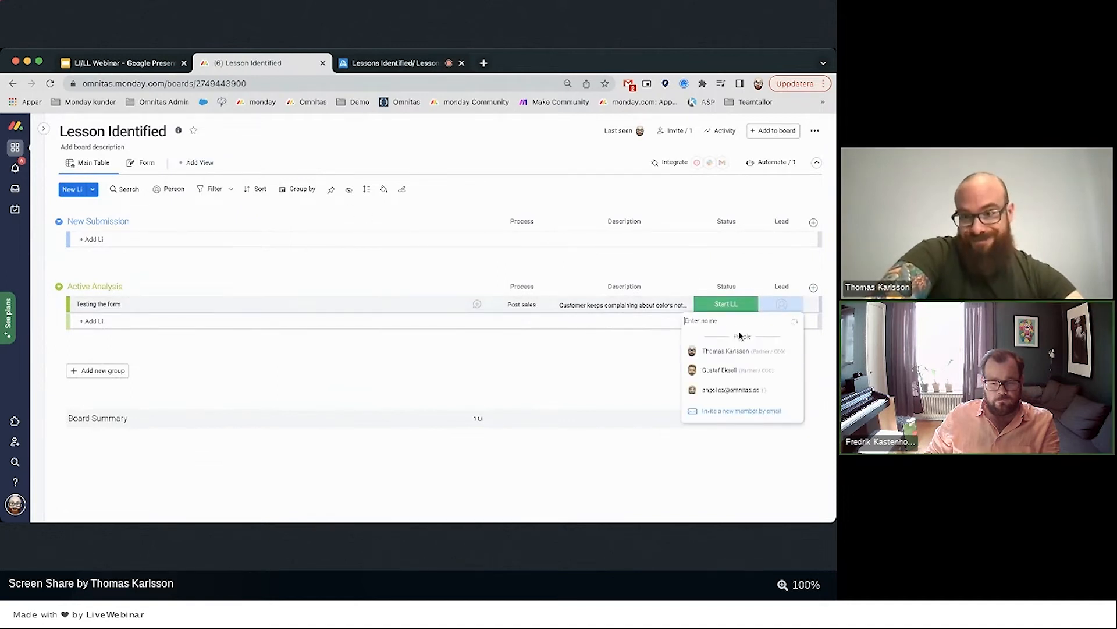
left_click(728, 354)
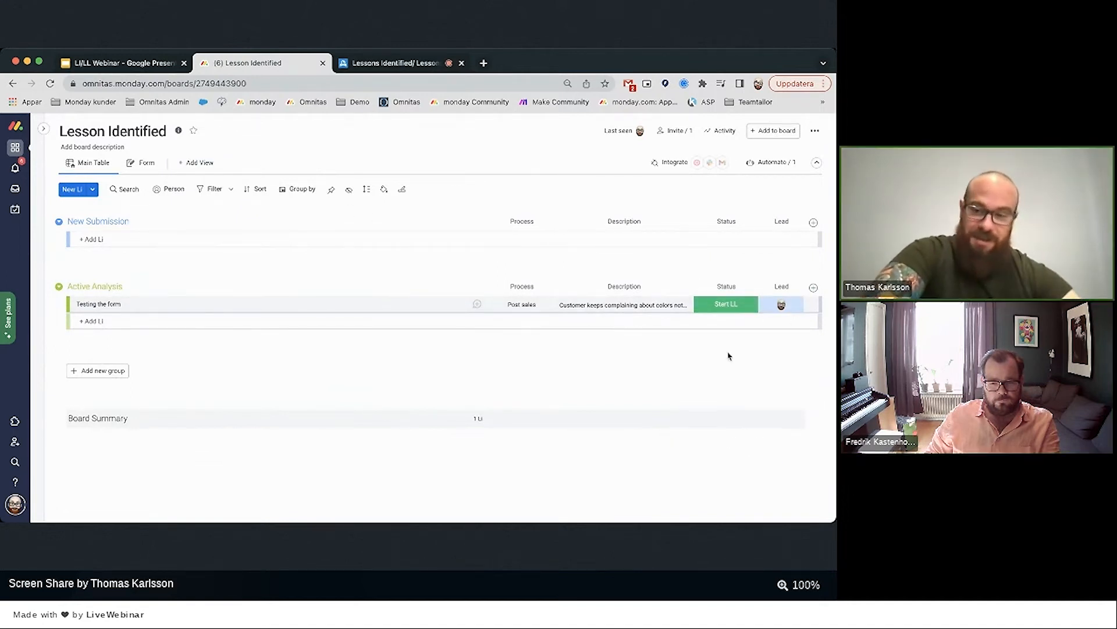
Add a Subitems column to the board and create the subitem "Quick actions" under "Testing the form".
left_click(813, 288)
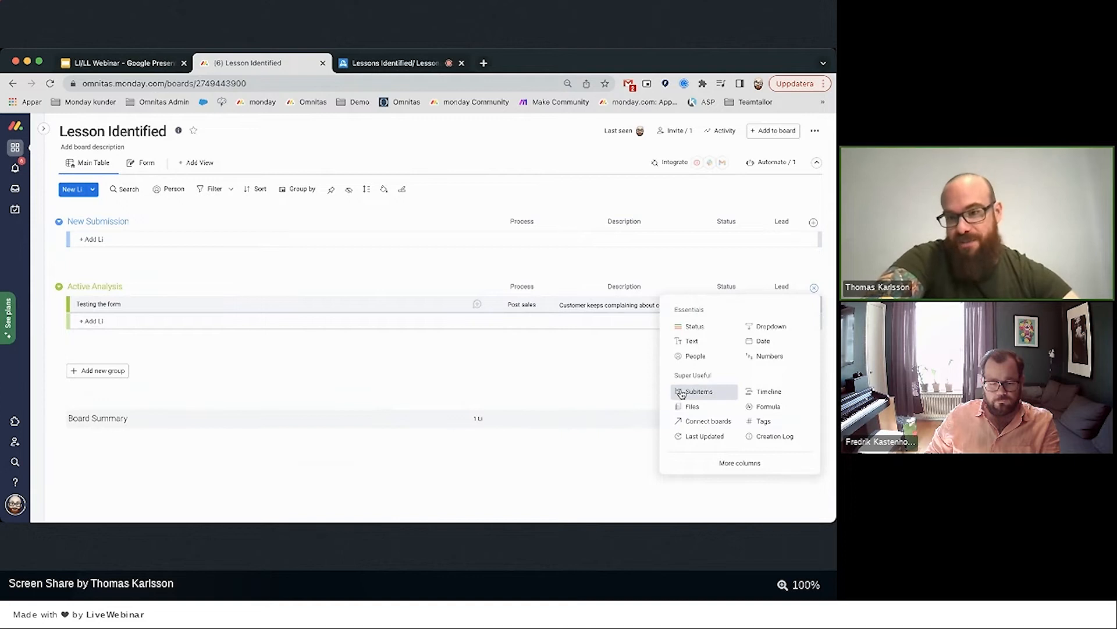
left_click(683, 392)
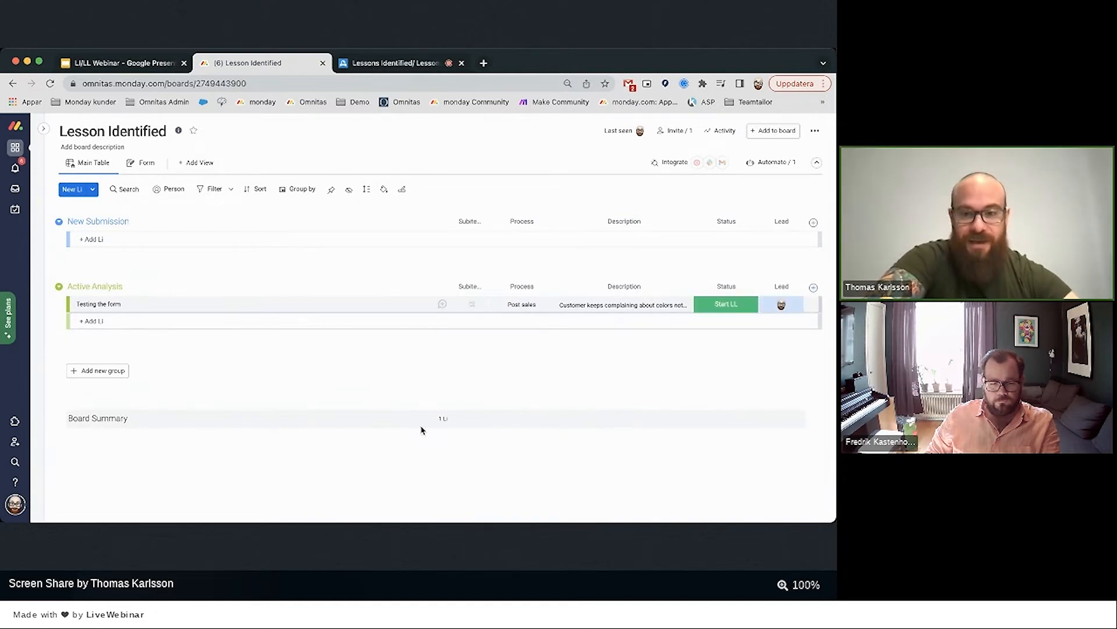
left_click(467, 304)
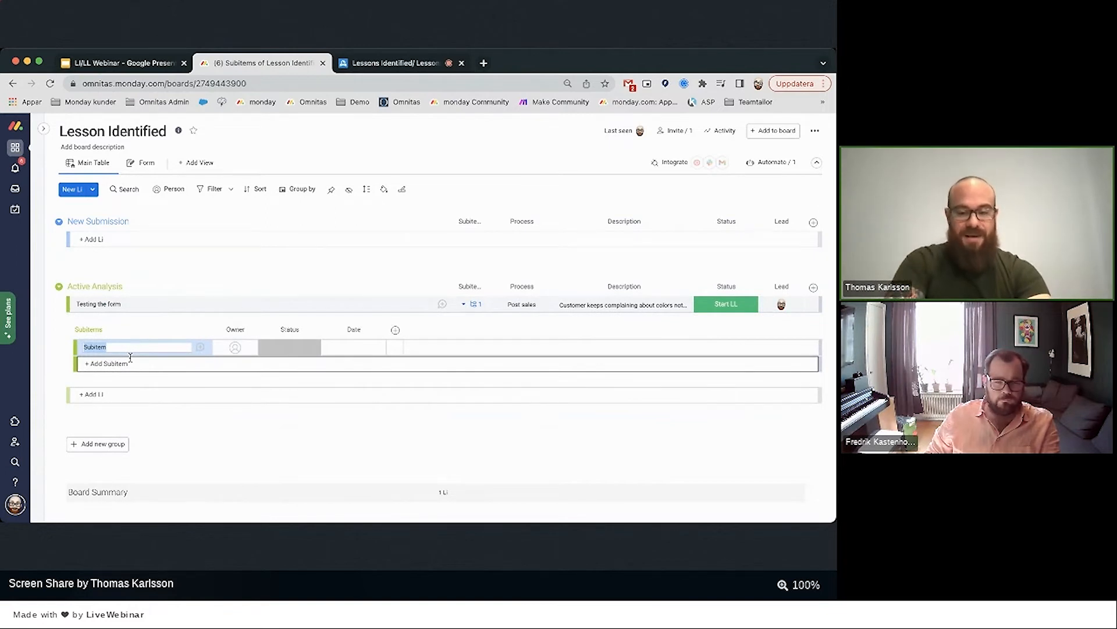
type("Qu")
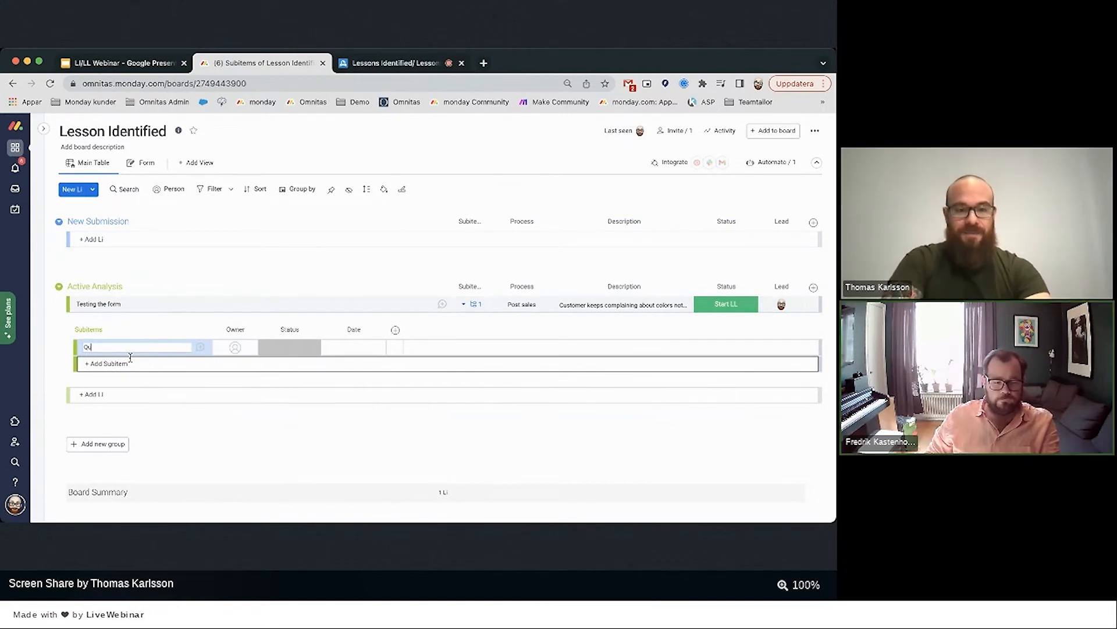
type("u")
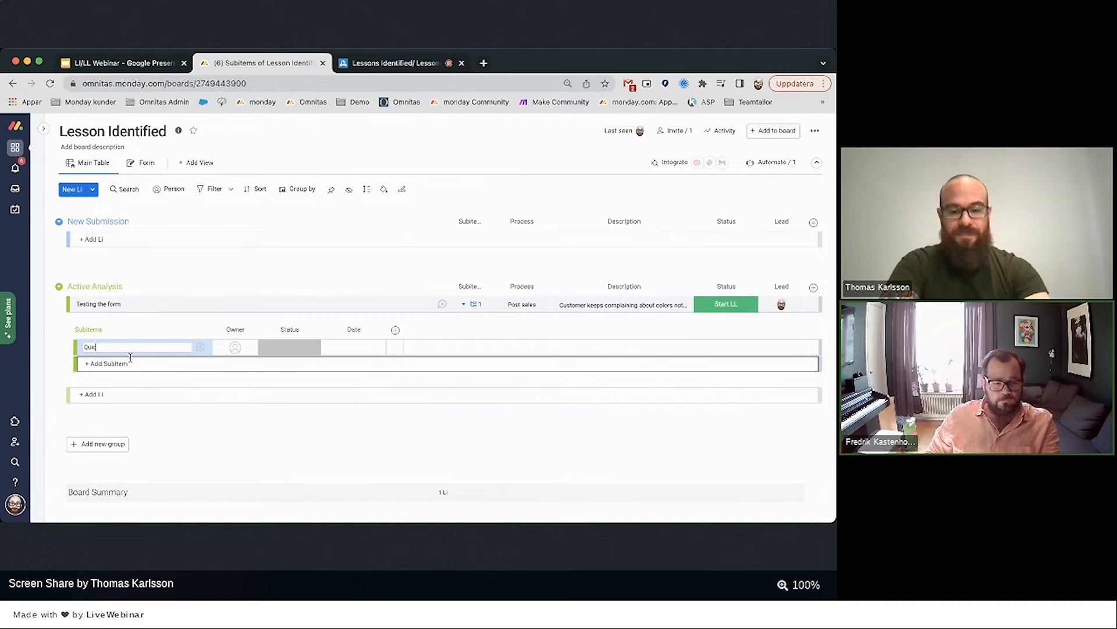
type("ick actions")
key("Return")
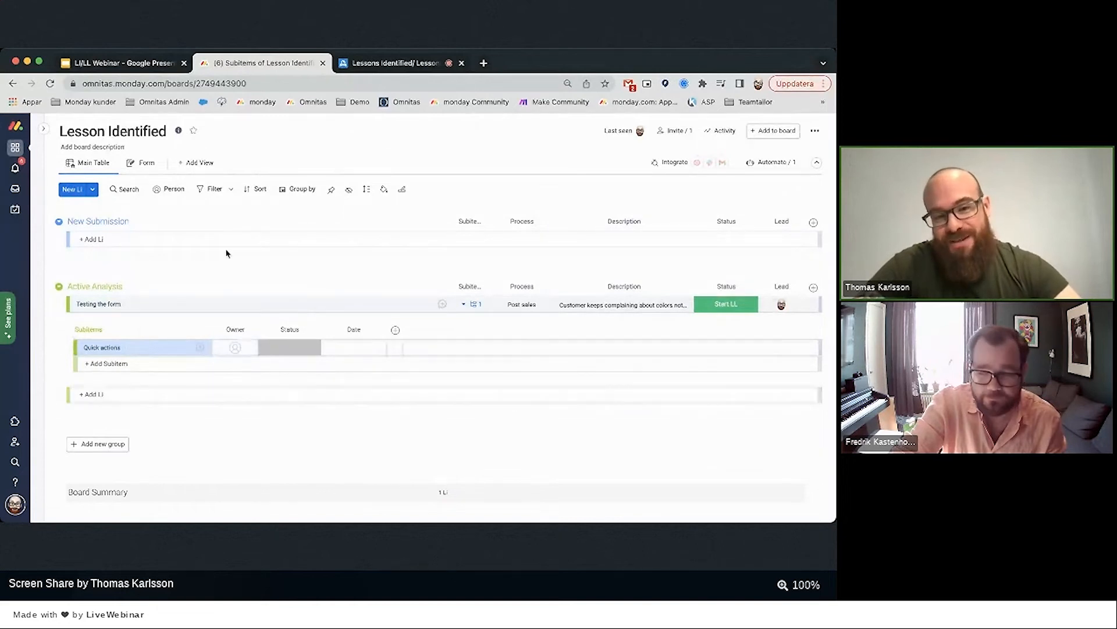
Add the subitems "Inital analysis", "Briefing" and "Presenting actions" below "Quick actions".
left_click(124, 361)
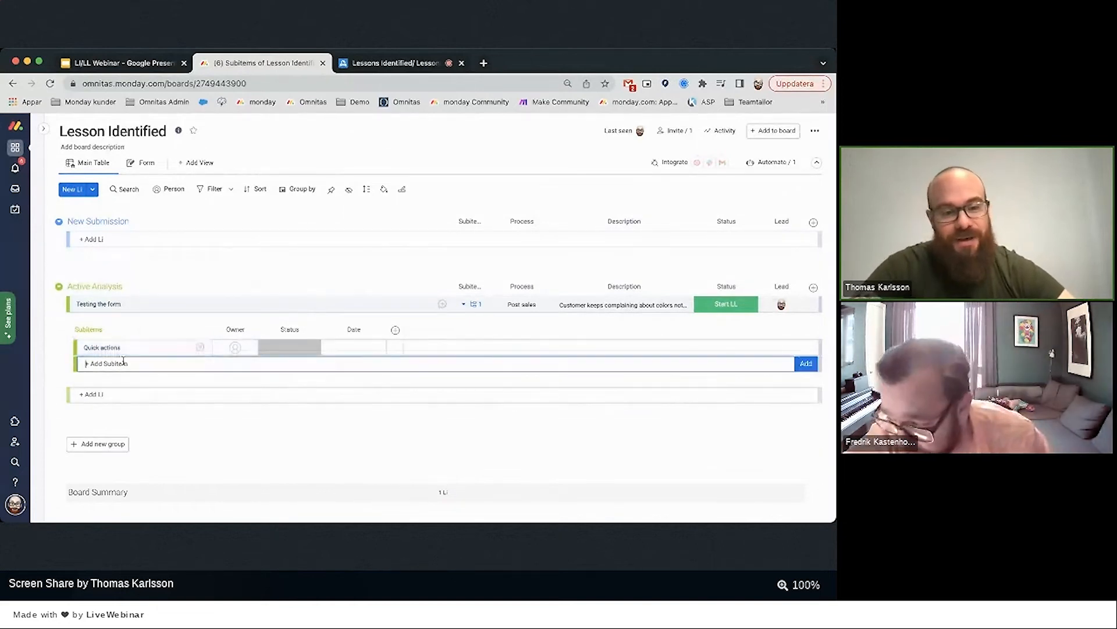
type("I")
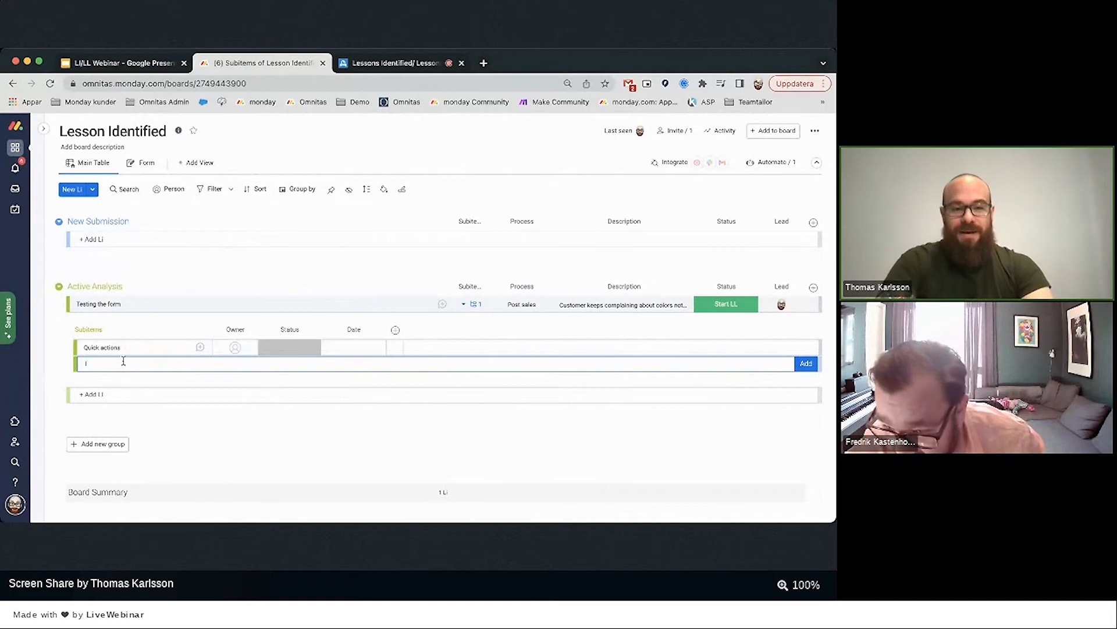
type("nital analysis")
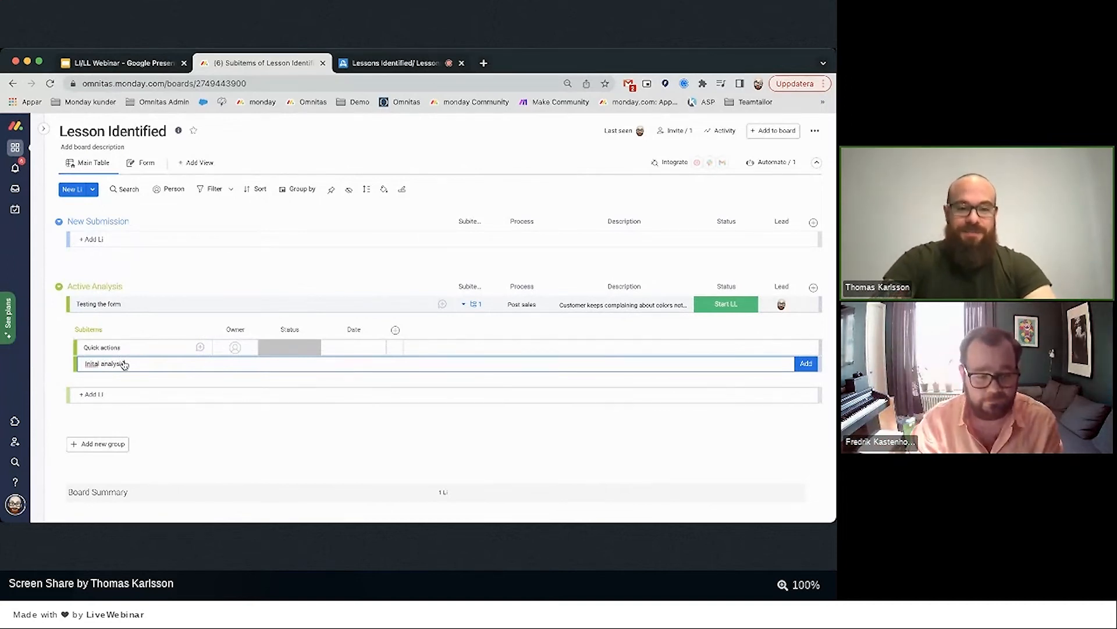
key("Return")
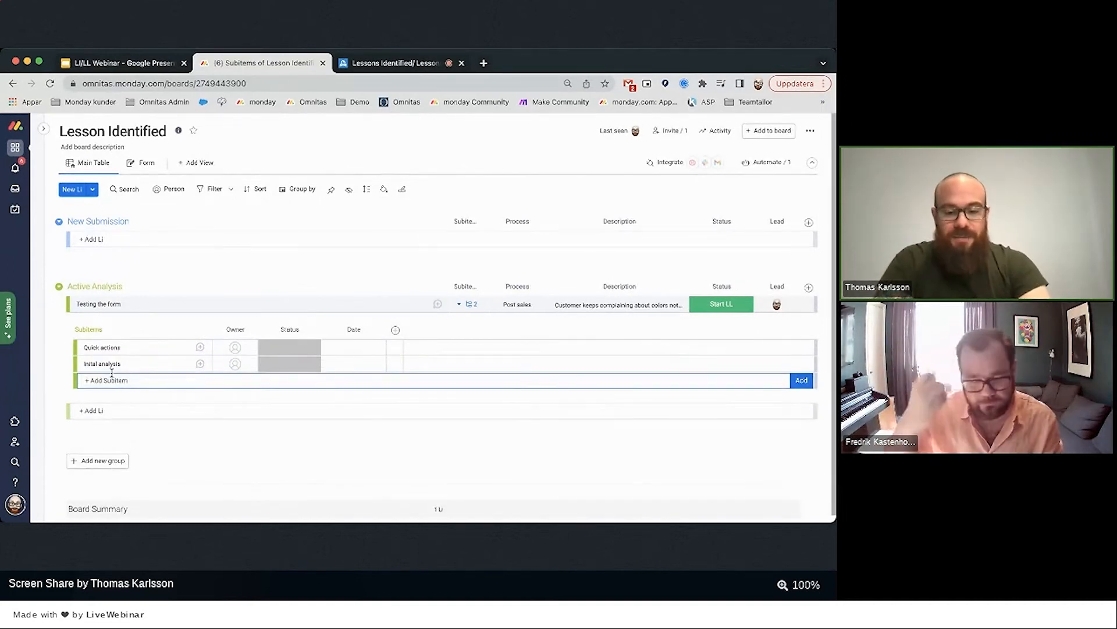
type("Bi")
key("Return")
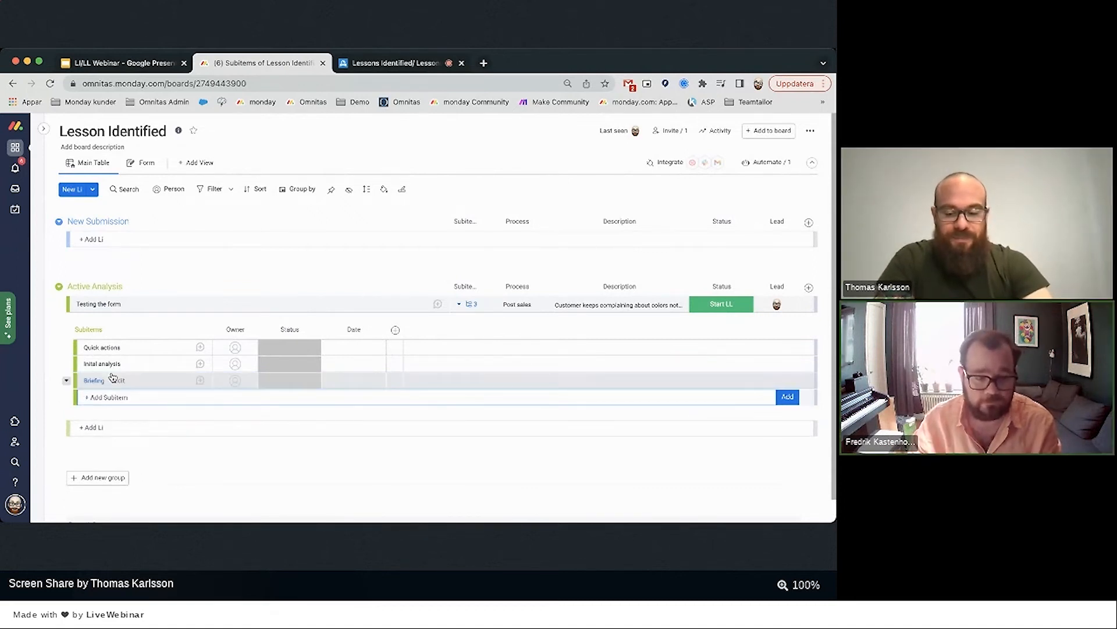
type("Presenting a")
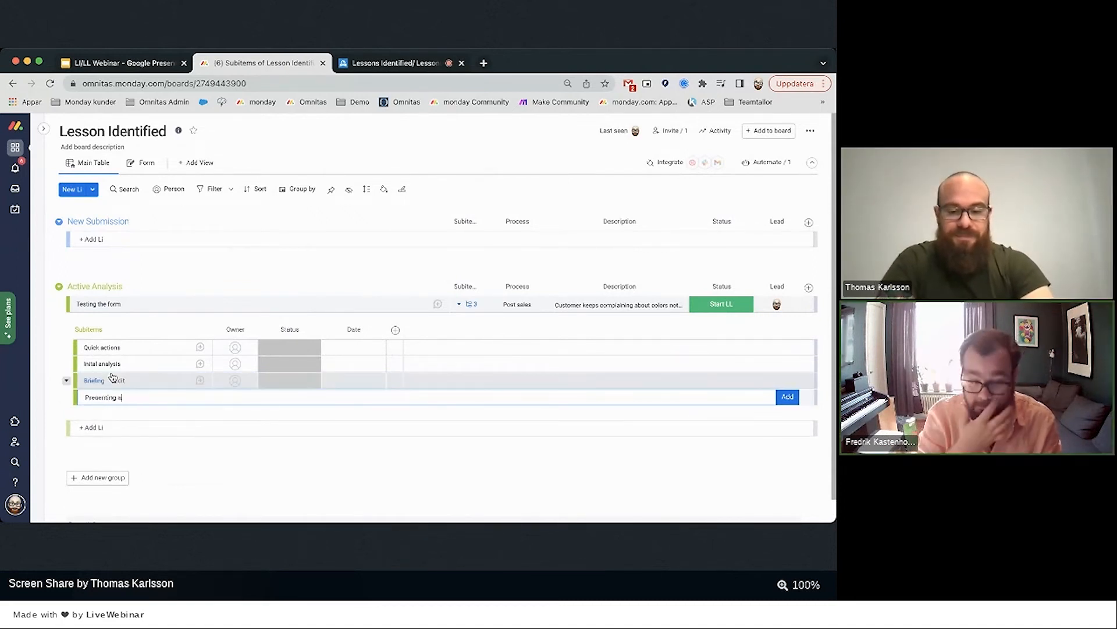
type("ctions")
key("Return")
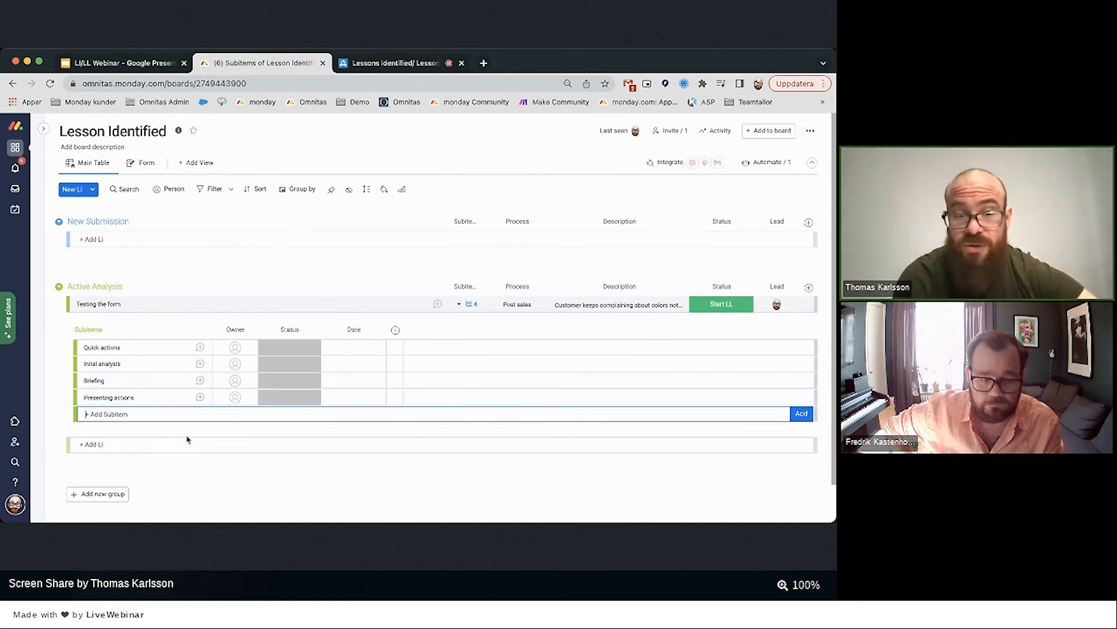
scroll(187, 439, "down", 1)
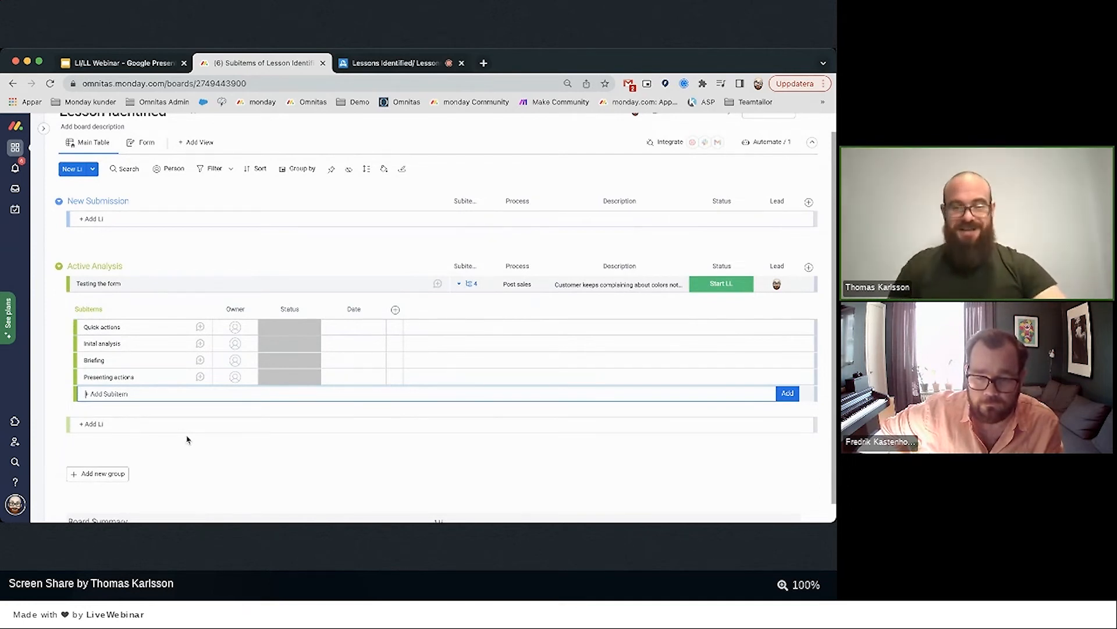
Duplicate the board automation that moves an item to Active Analysis when Status changes to Start LL.
left_click(766, 142)
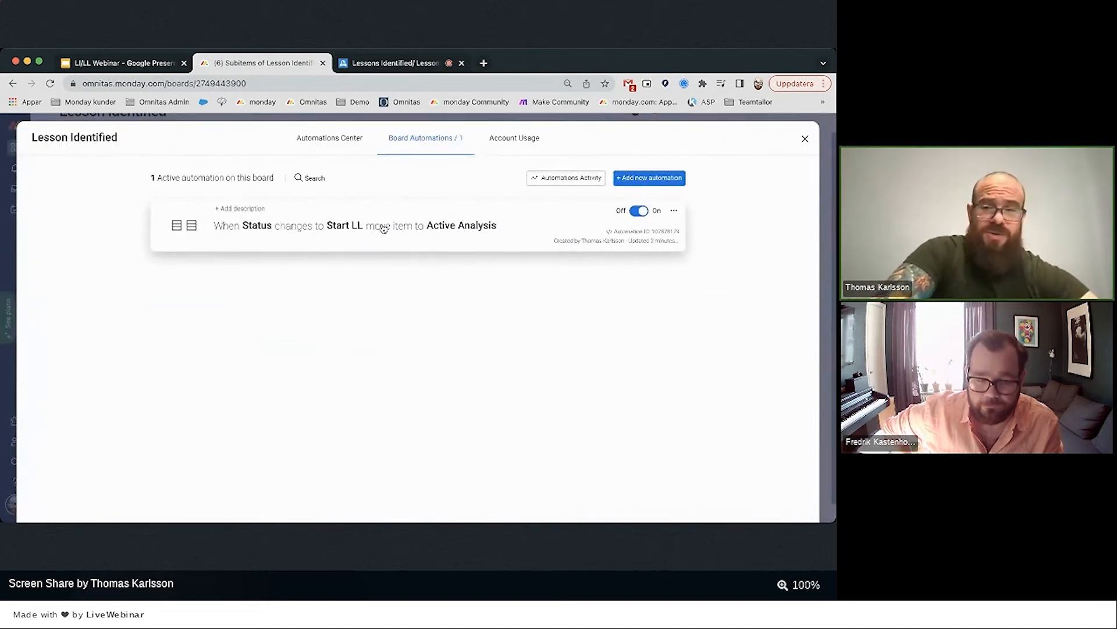
left_click(534, 234)
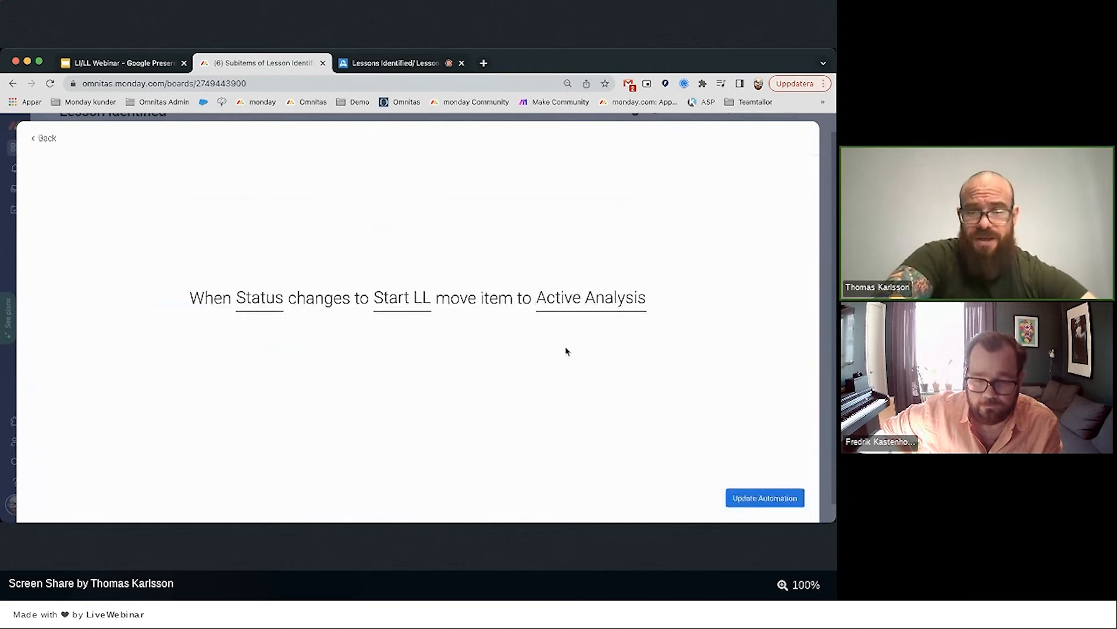
left_click(38, 141)
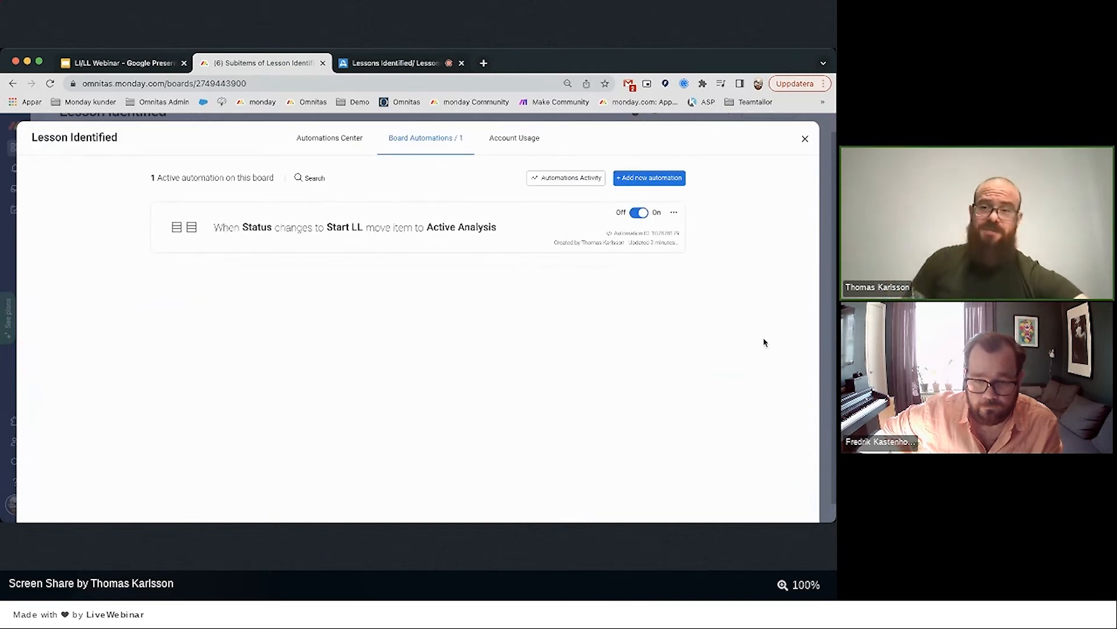
left_click(673, 212)
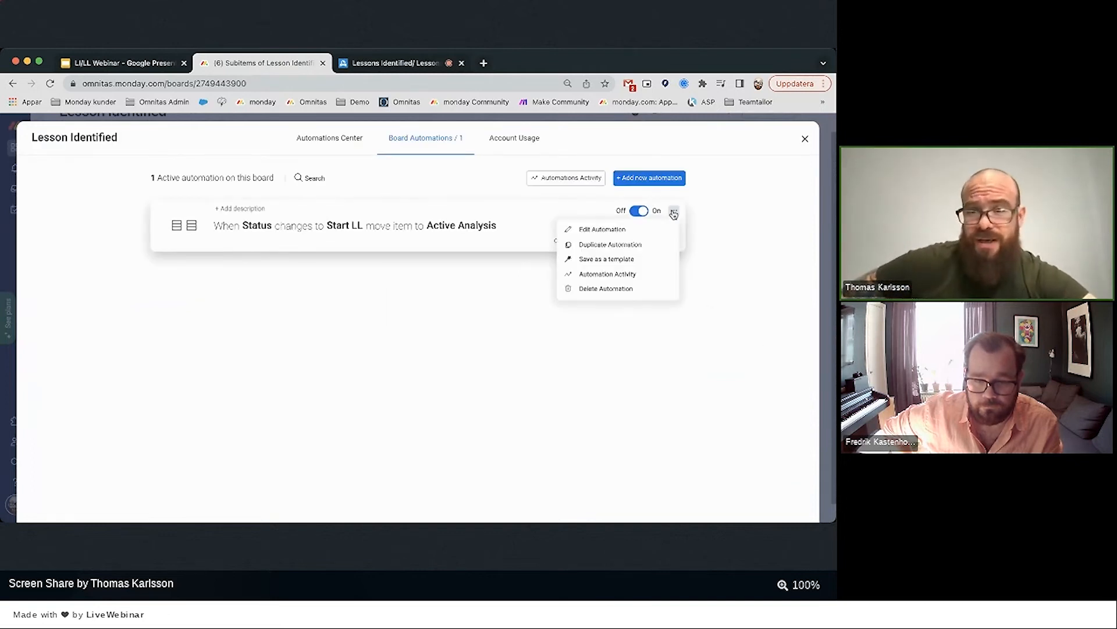
left_click(627, 245)
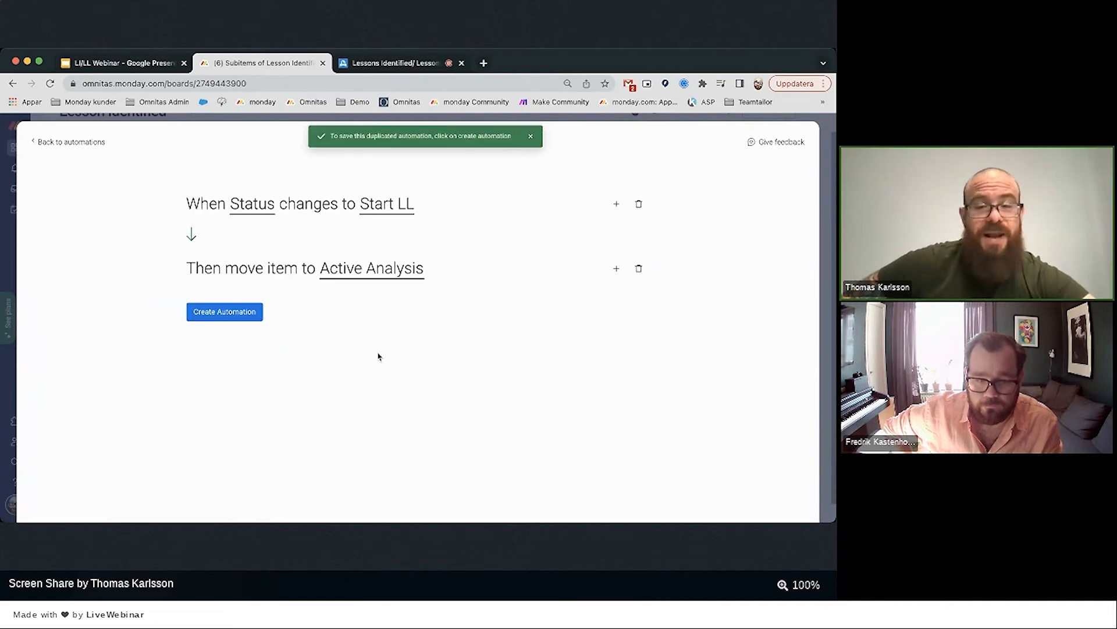
Add two create-subitem actions after the move to Active Analysis in the duplicated automation.
left_click(614, 270)
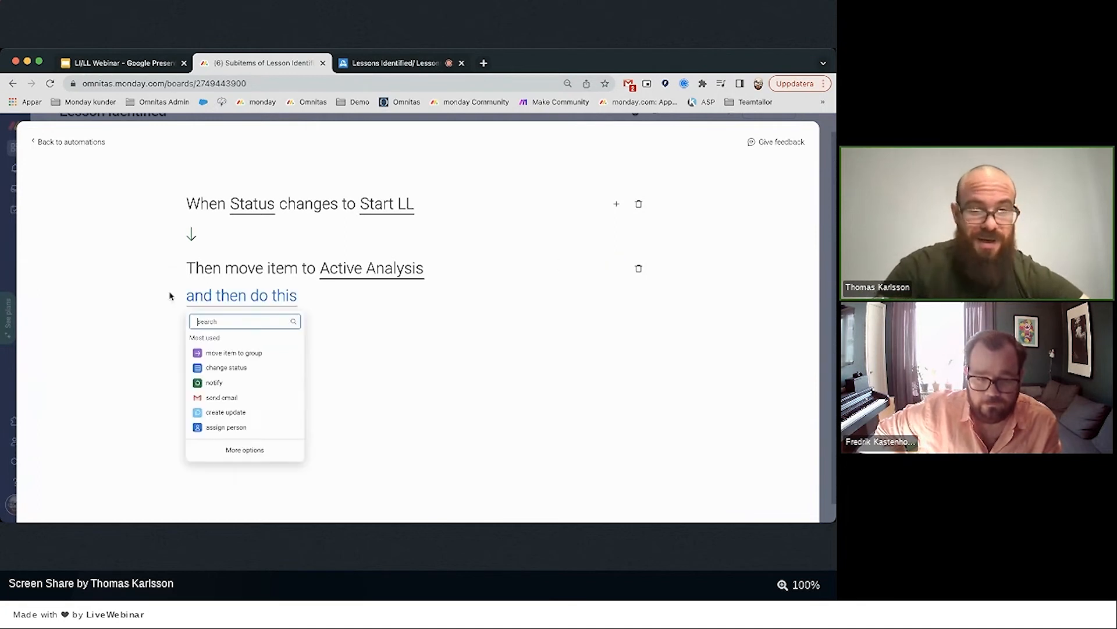
type("s")
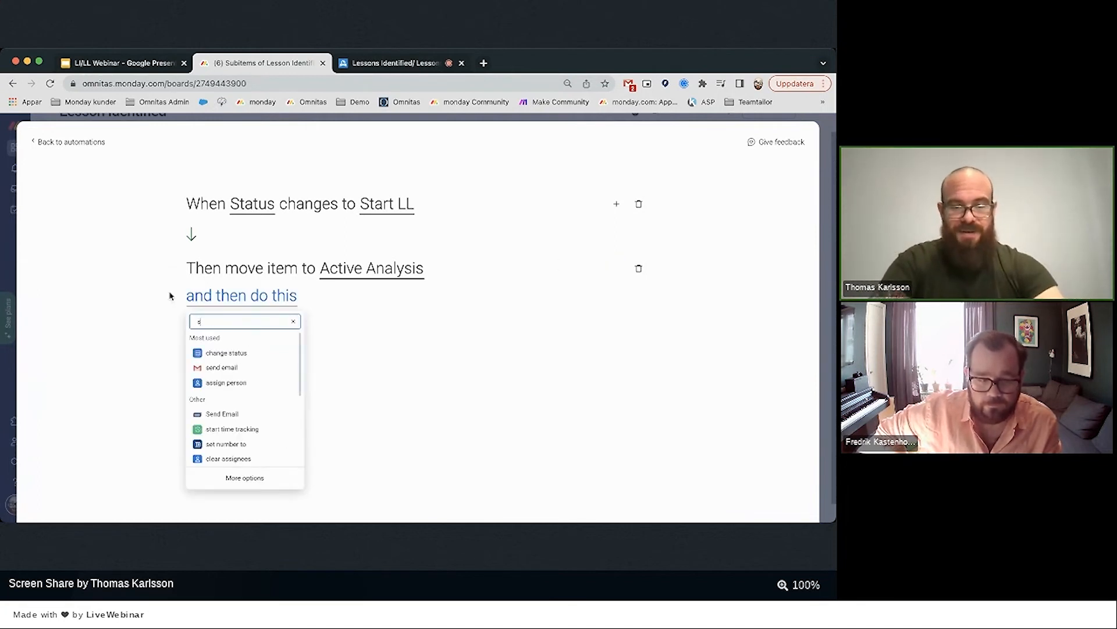
type("ub")
left_click(232, 356)
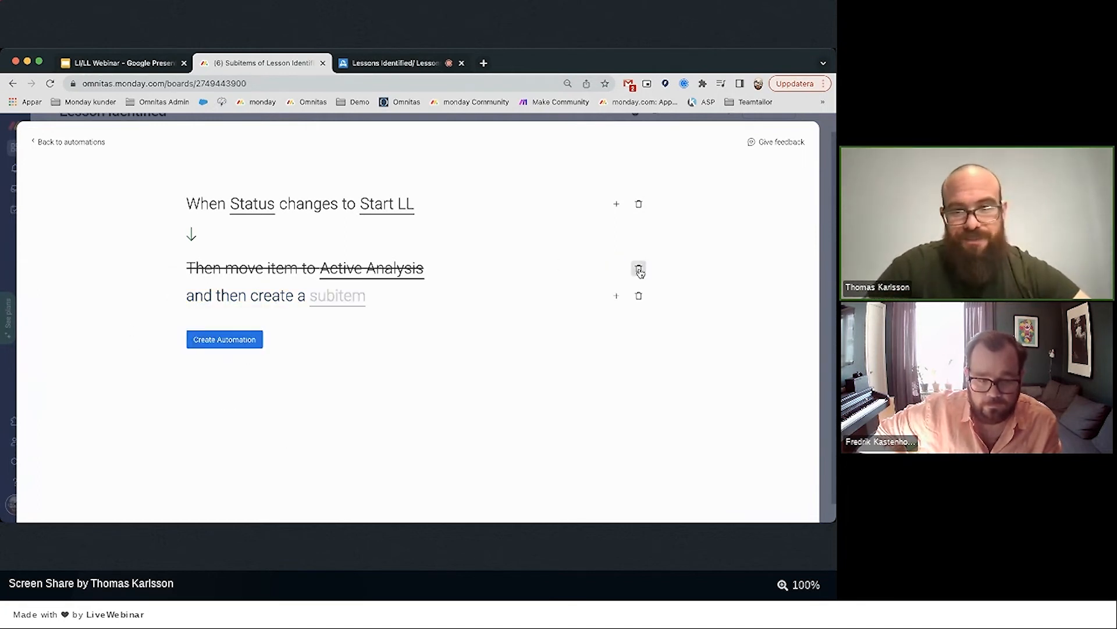
left_click(616, 297)
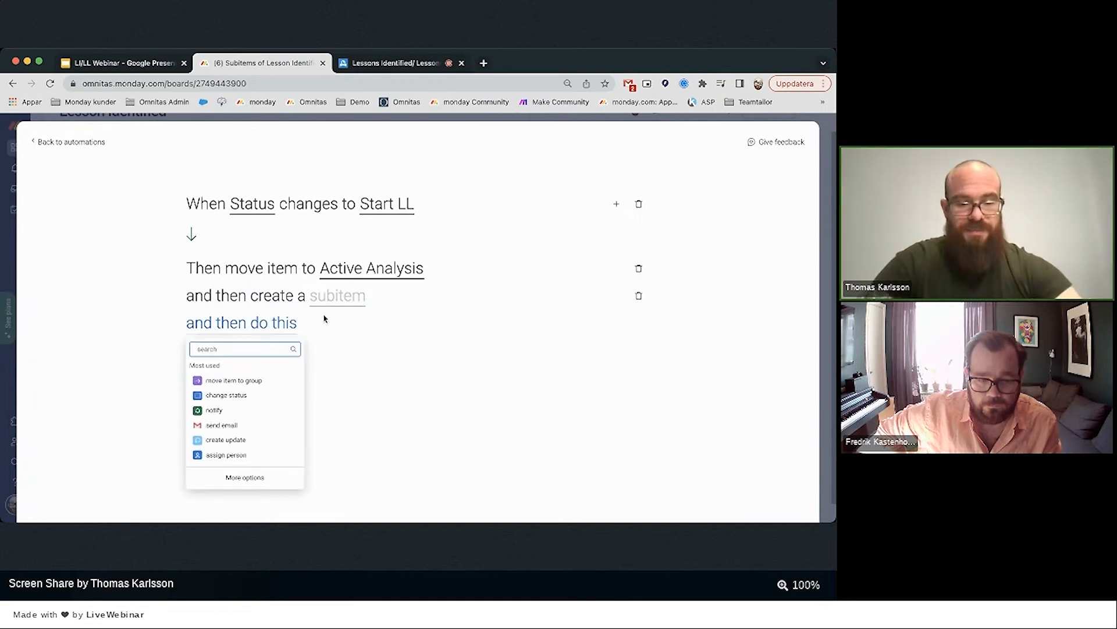
type("sub")
left_click(227, 380)
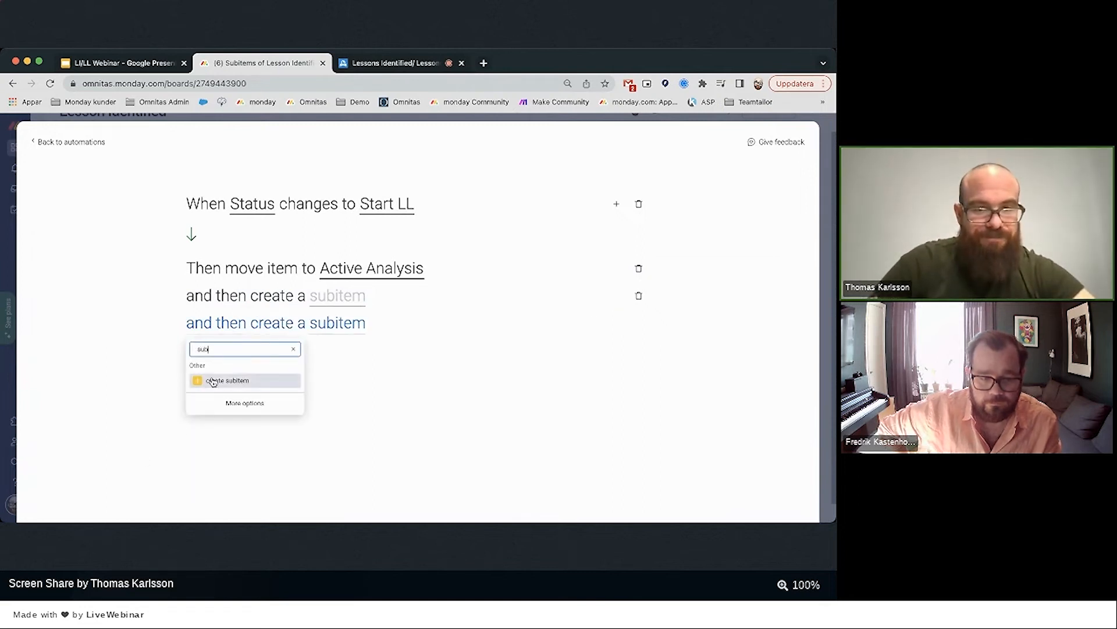
Add a third and a fourth create-subitem action to the end of the duplicated automation.
left_click(617, 323)
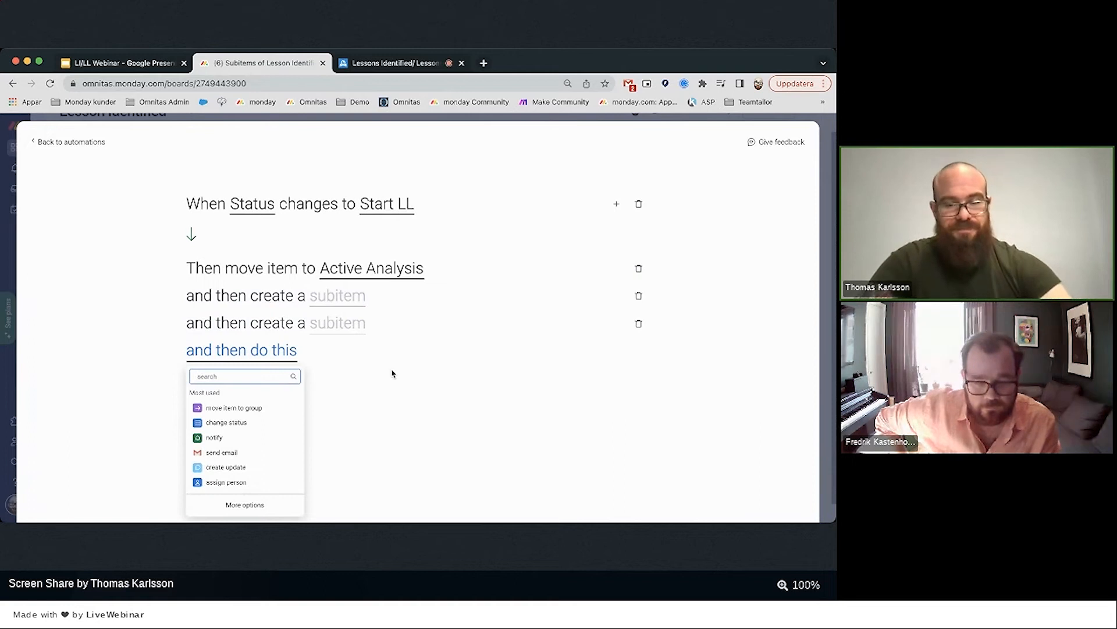
type("sub")
left_click(215, 411)
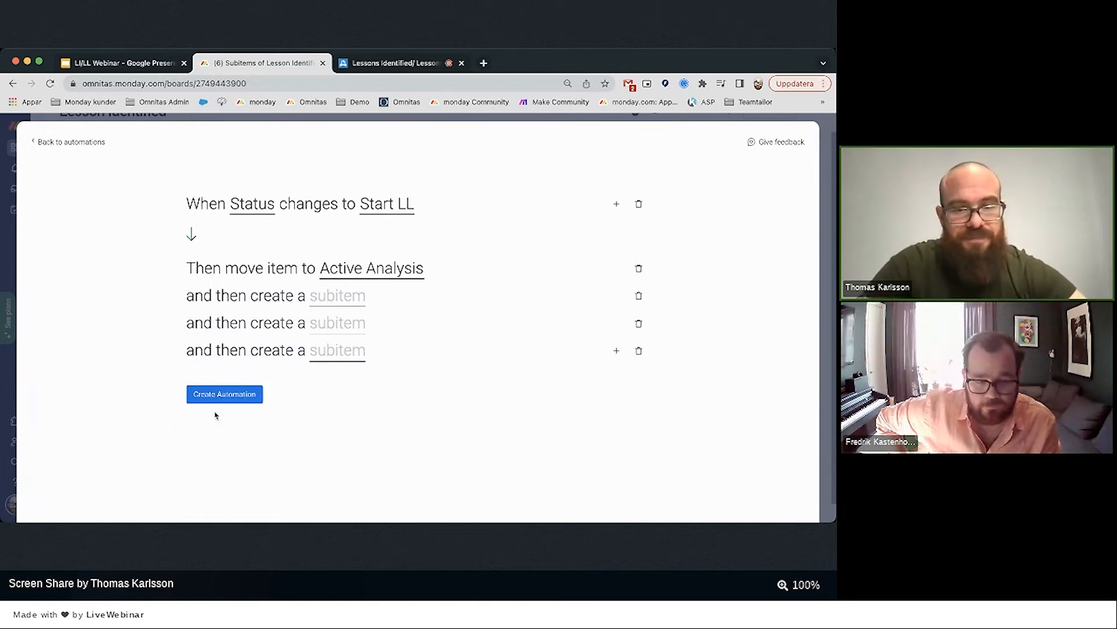
left_click(616, 350)
type("sub")
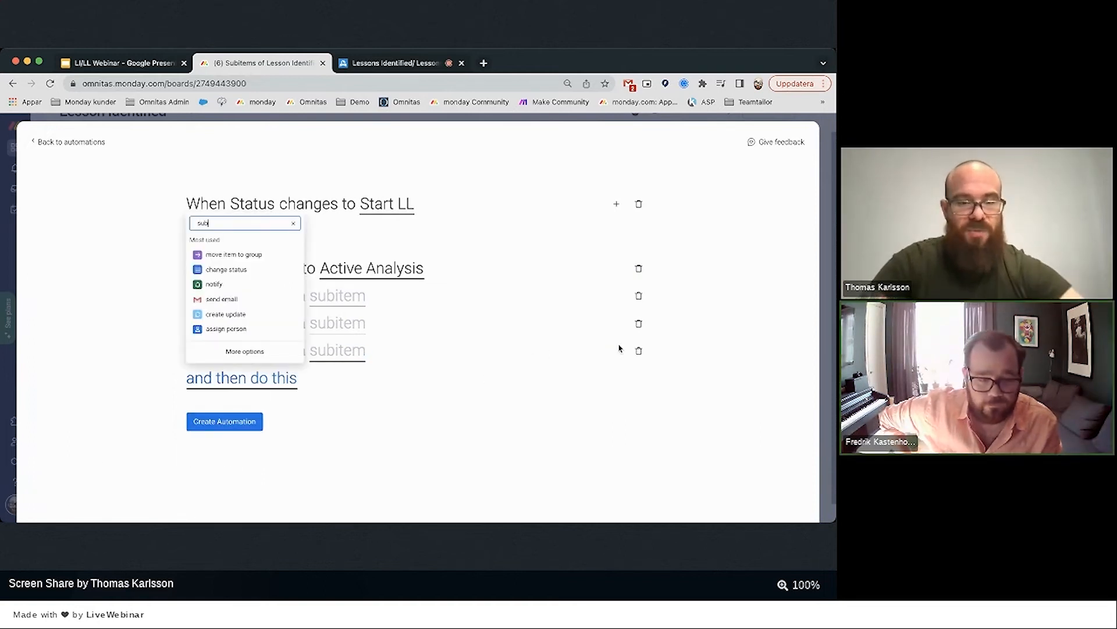
left_click(216, 432)
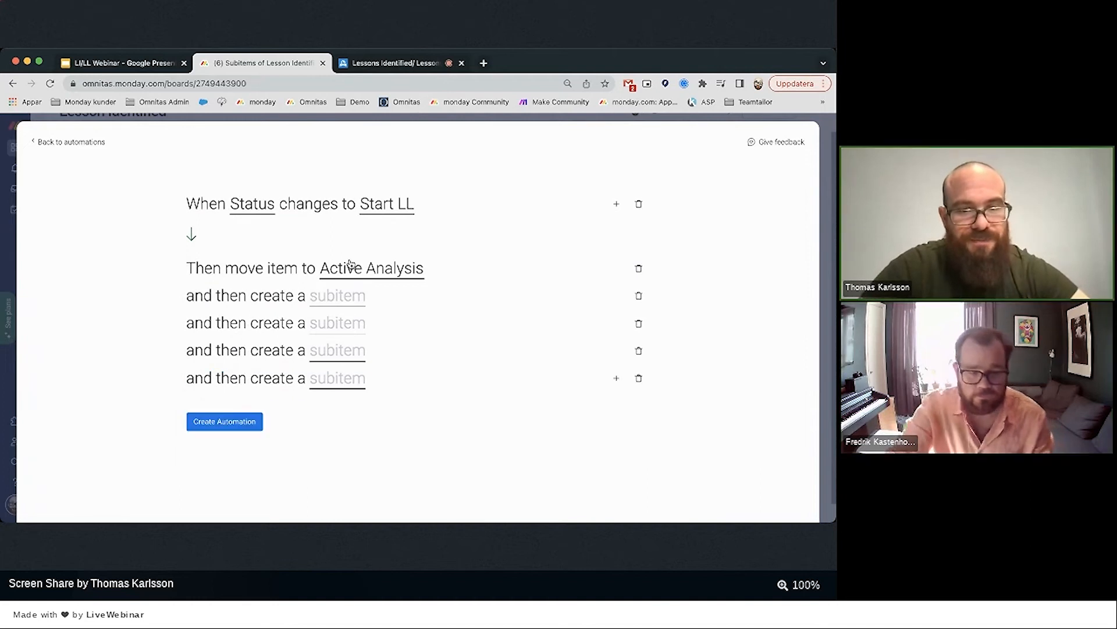
Name the subitem in the first create-subitem action "Quick Action(s)".
left_click(337, 301)
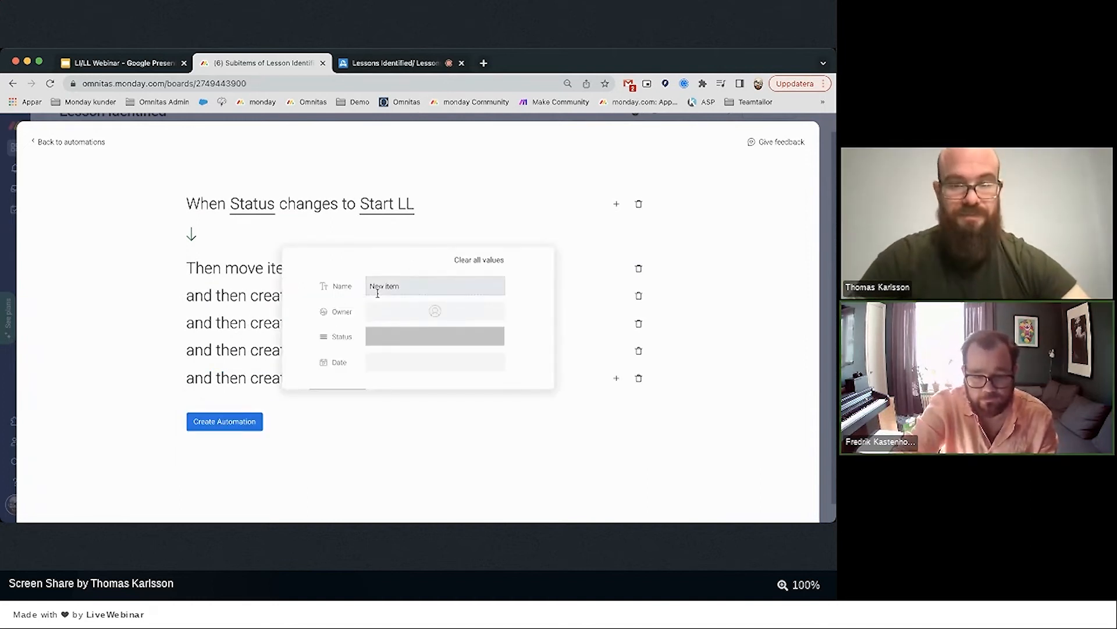
double_click(377, 291)
triple_click(377, 293)
type("Quick Action")
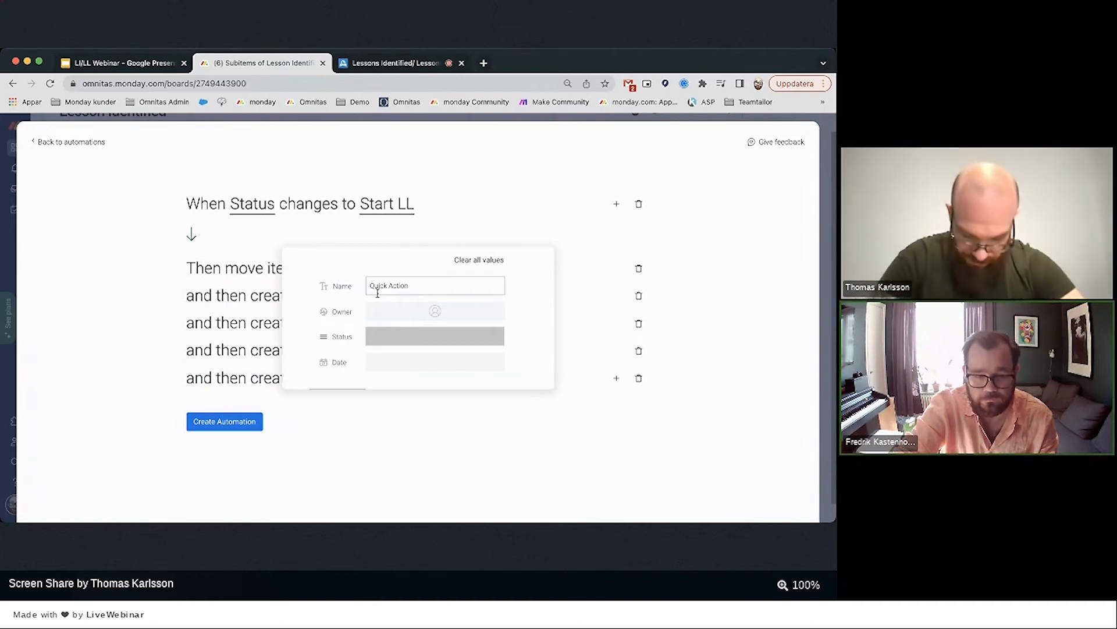
type("s")
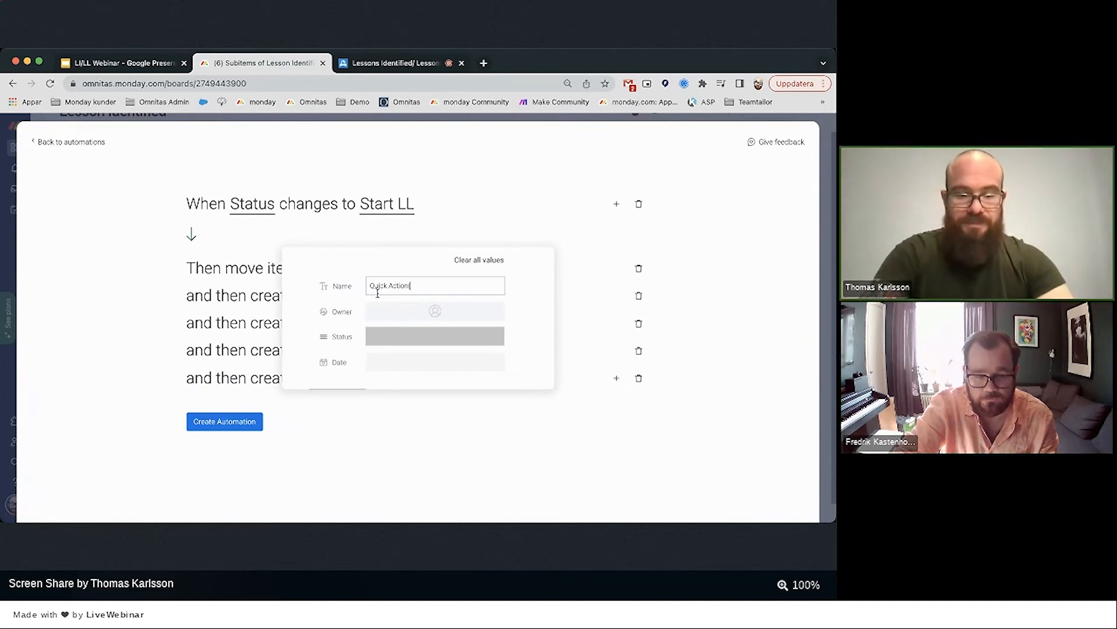
left_click(140, 440)
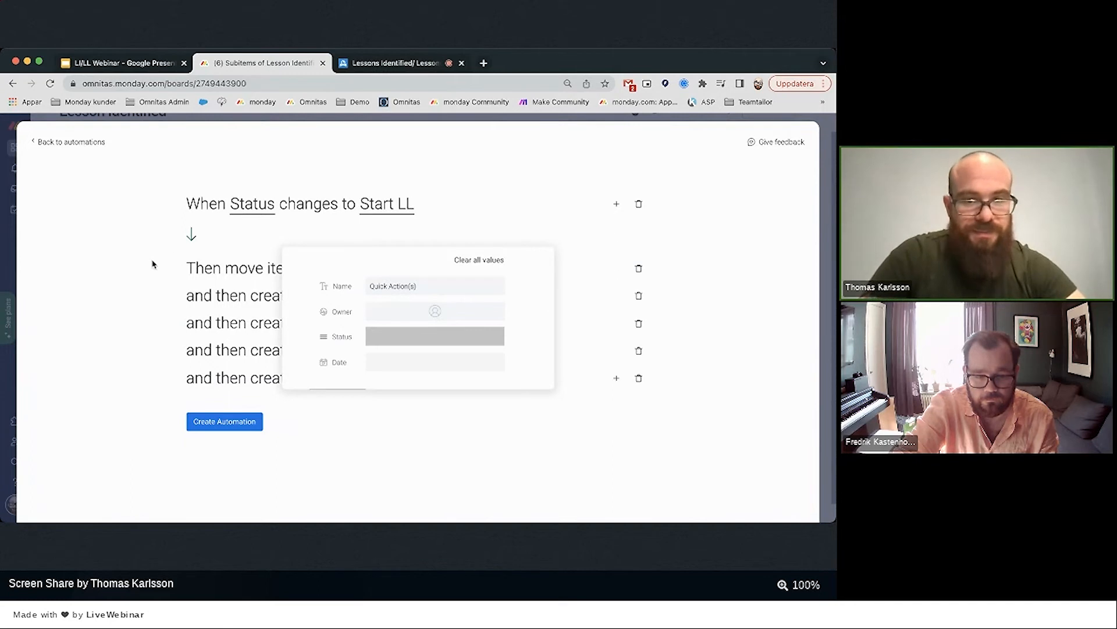
left_click(153, 265)
Name the subitem in the second create-subitem action "Initial Analysis".
left_click(355, 323)
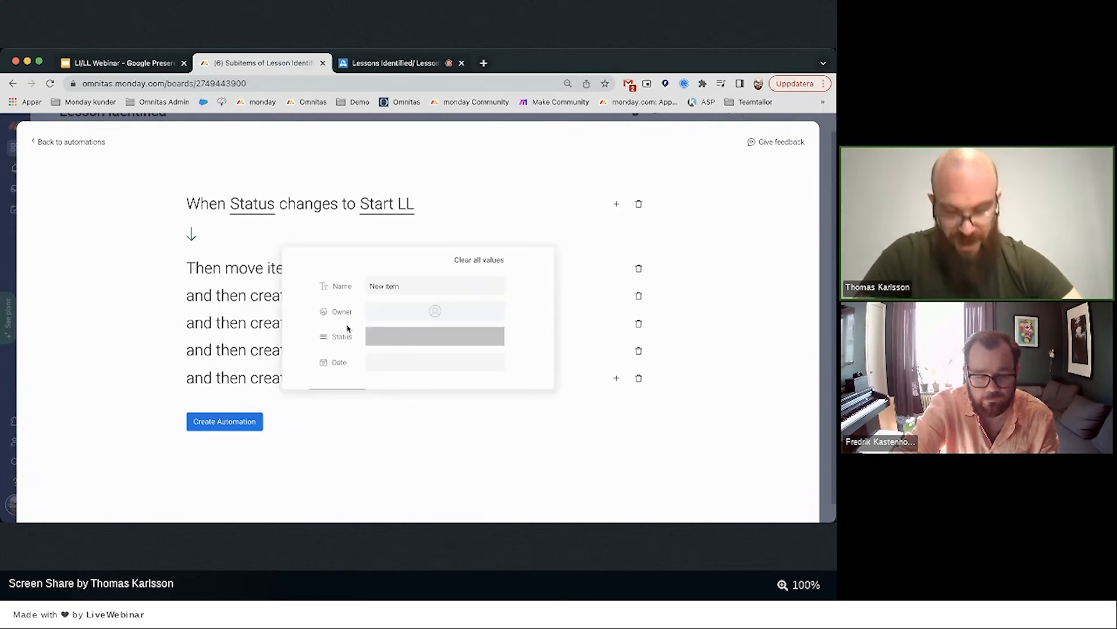
left_click(404, 285)
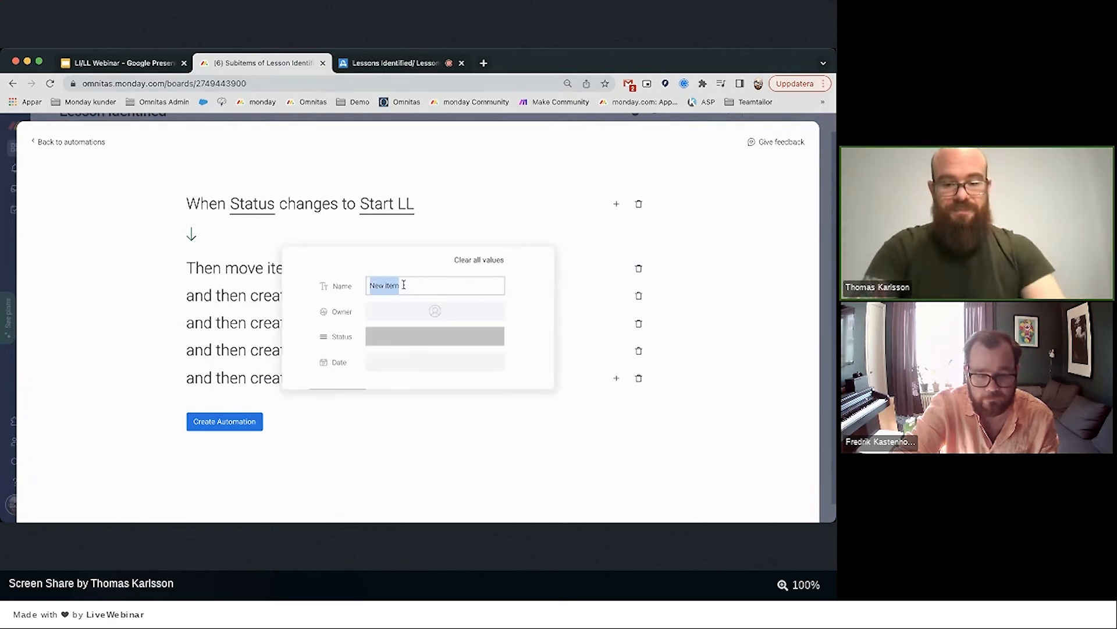
type("Initial Analysis")
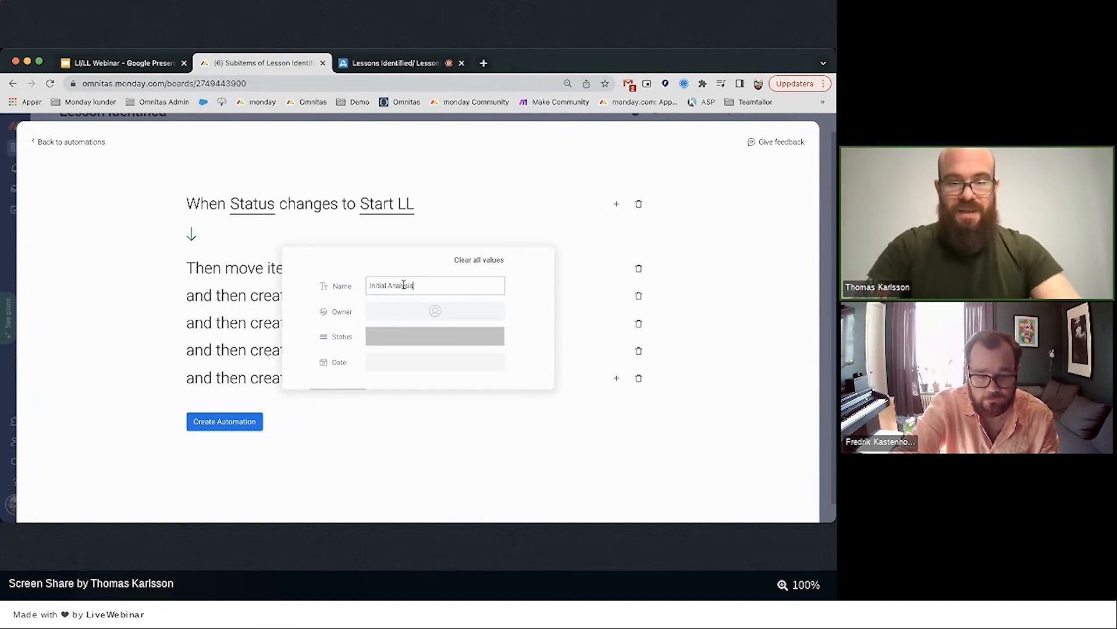
key("Return")
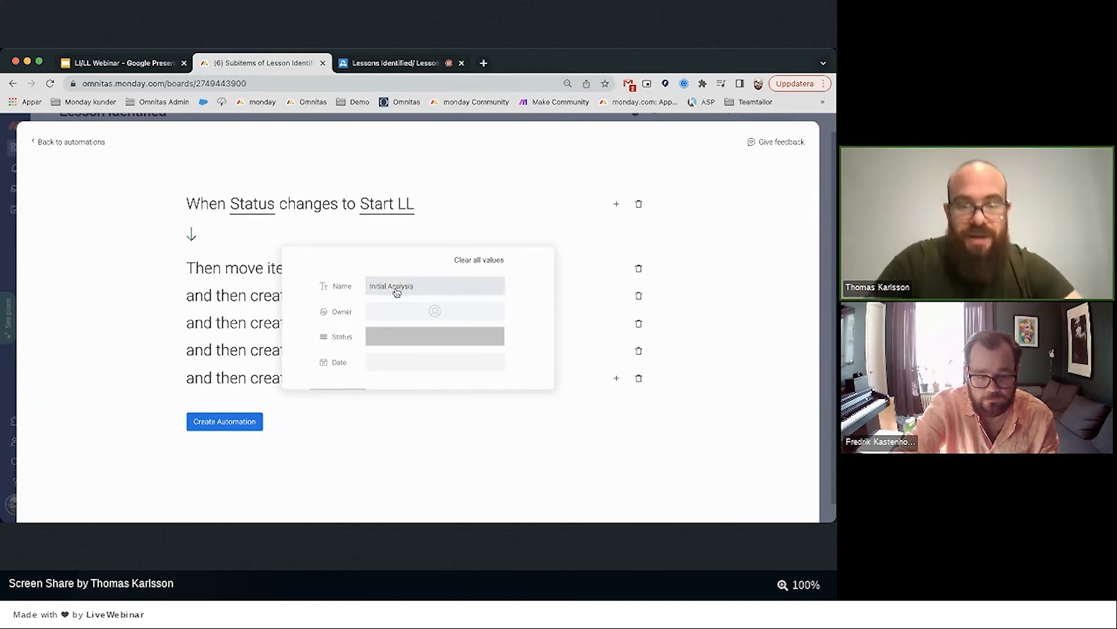
left_click(323, 443)
Name the subitem in the third create-subitem action "Briefing".
left_click(329, 352)
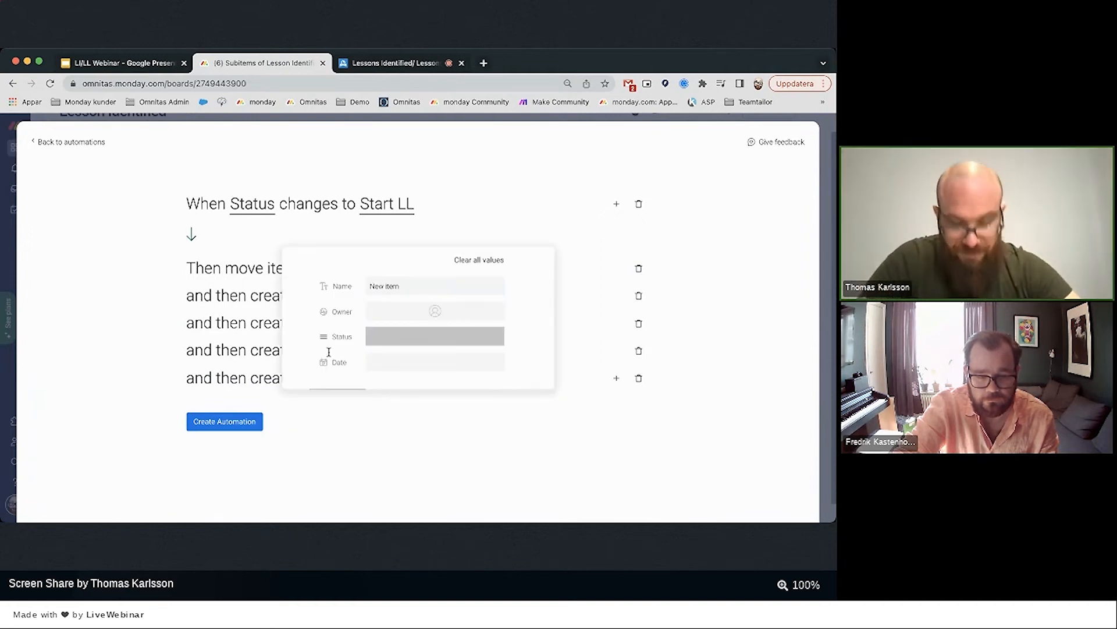
left_click(406, 285)
key("super+a")
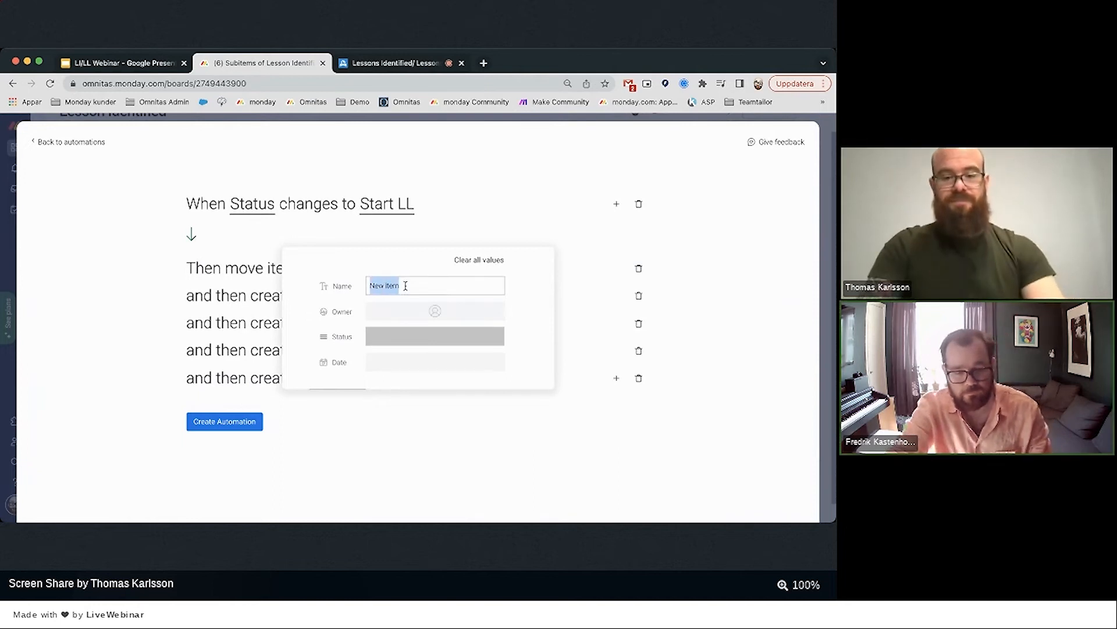
type("Briefing")
key("Return")
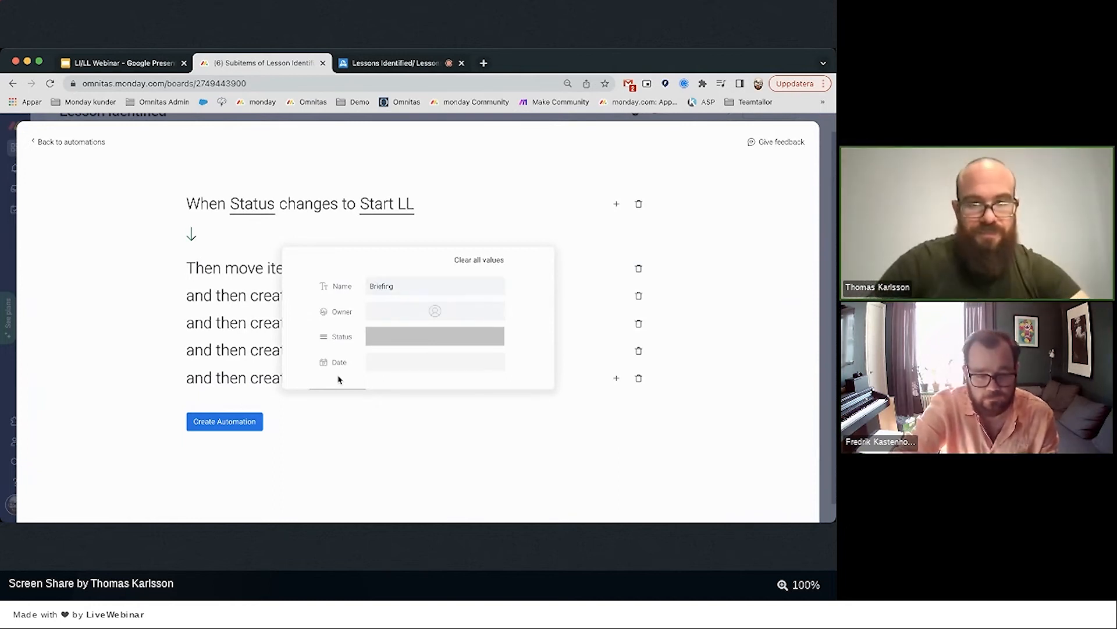
left_click(338, 380)
Name the subitem in the fourth create-subitem action "Presenting Action(s)/ Finding(s)".
left_click(339, 380)
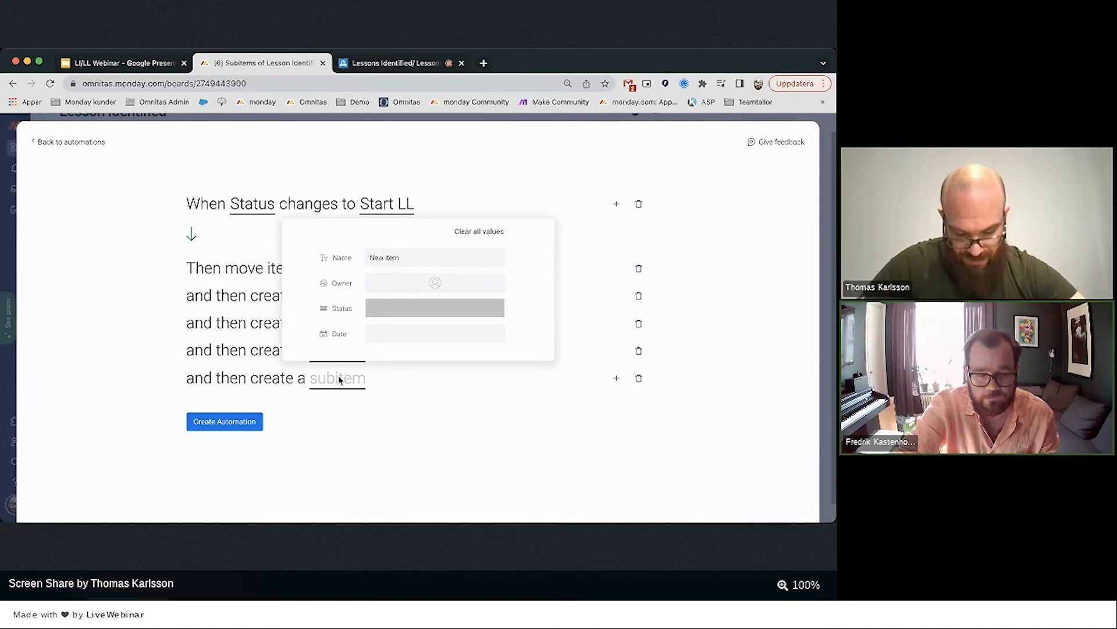
double_click(396, 258)
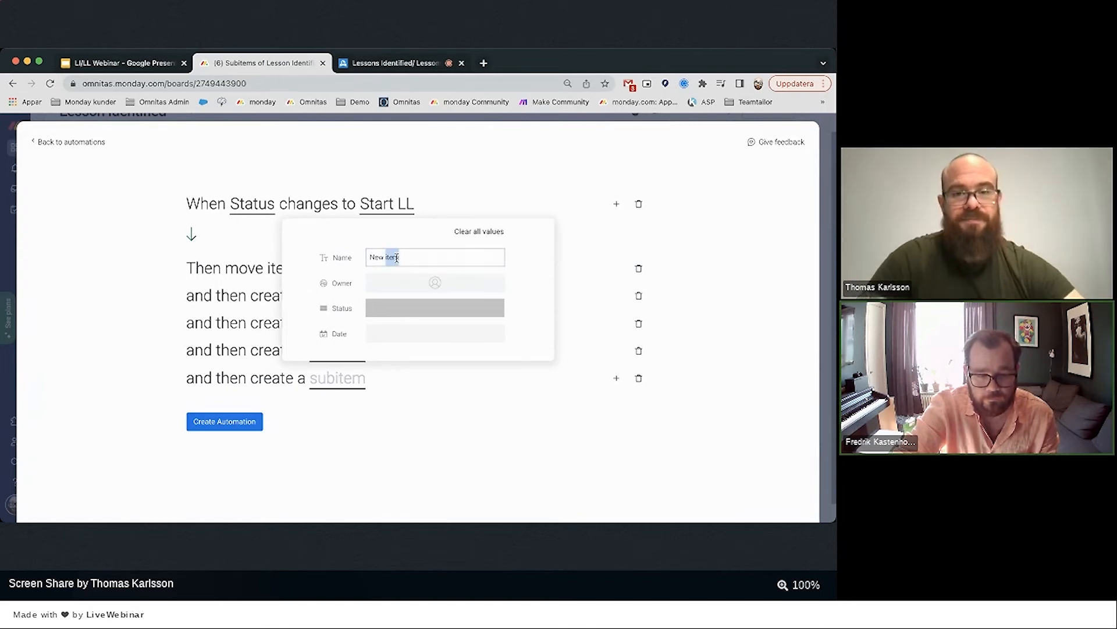
key("BackSpace")
key("BackSpace")
key("BackSpace")
type("Pre")
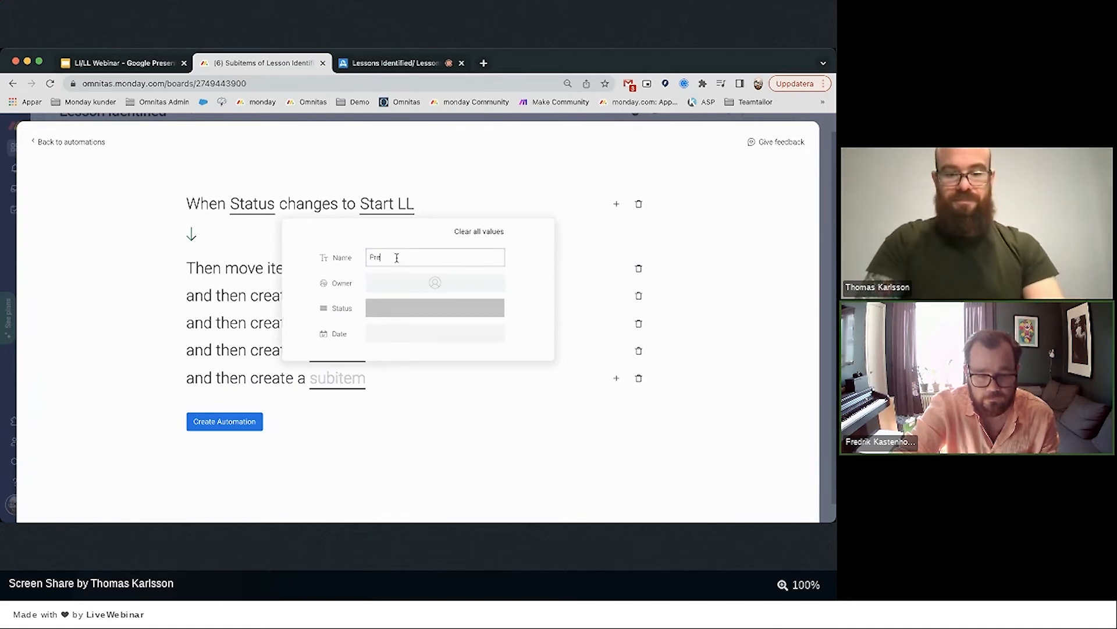
type("senting Action")
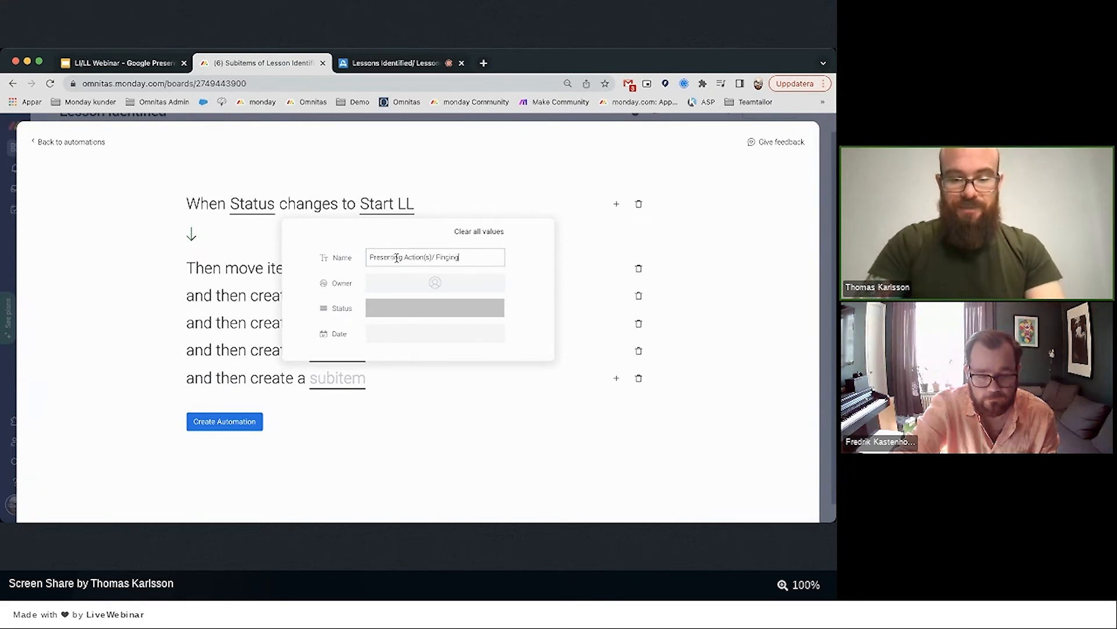
type("(s)")
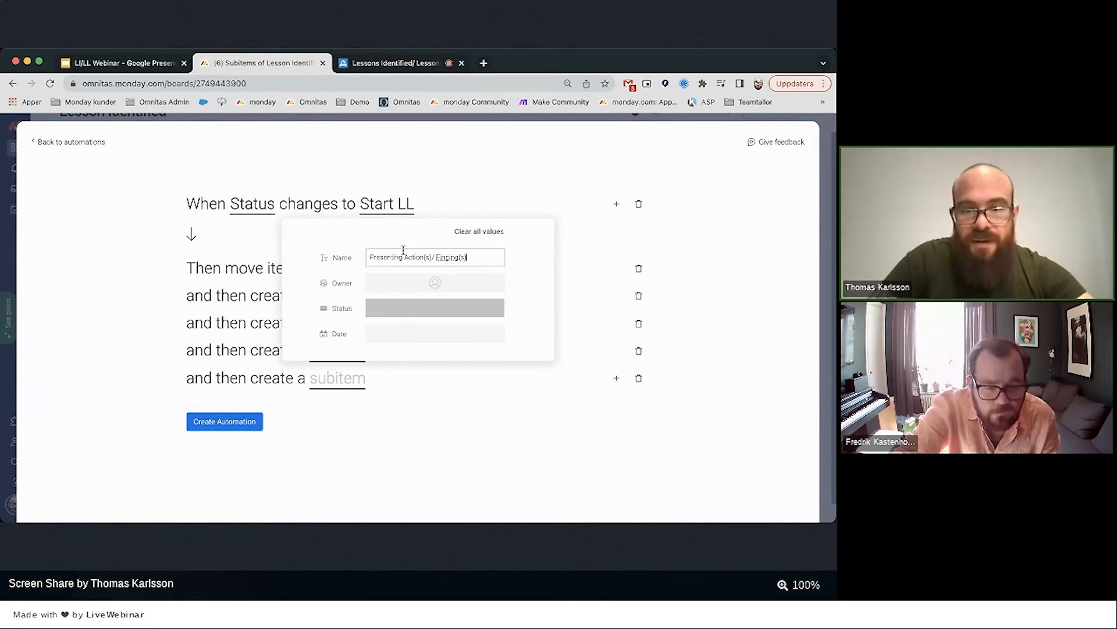
left_click(435, 257)
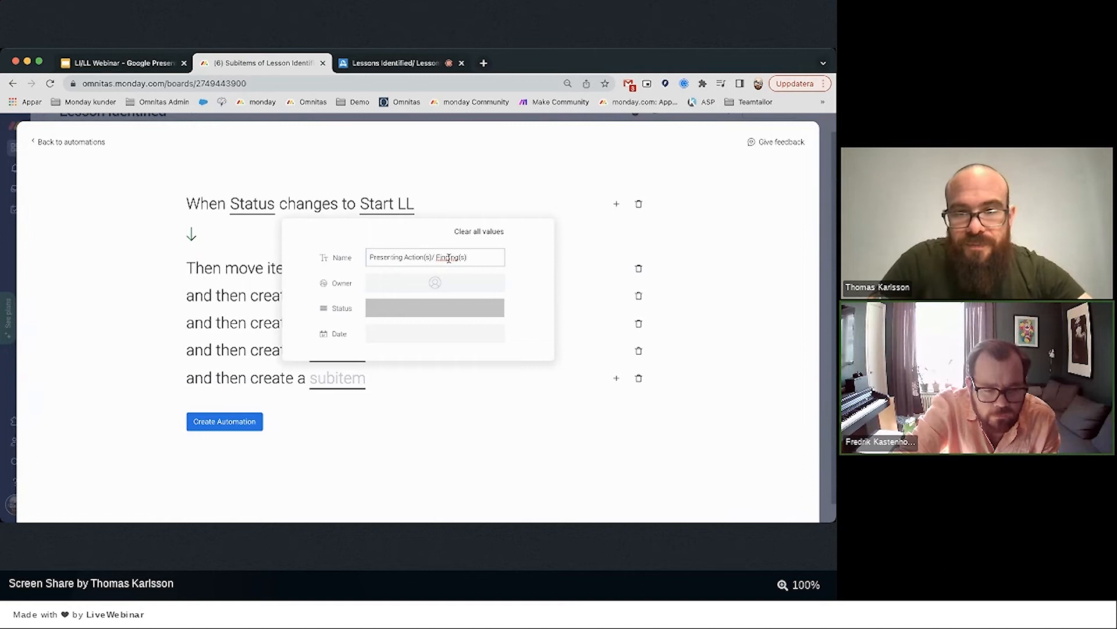
left_click(437, 418)
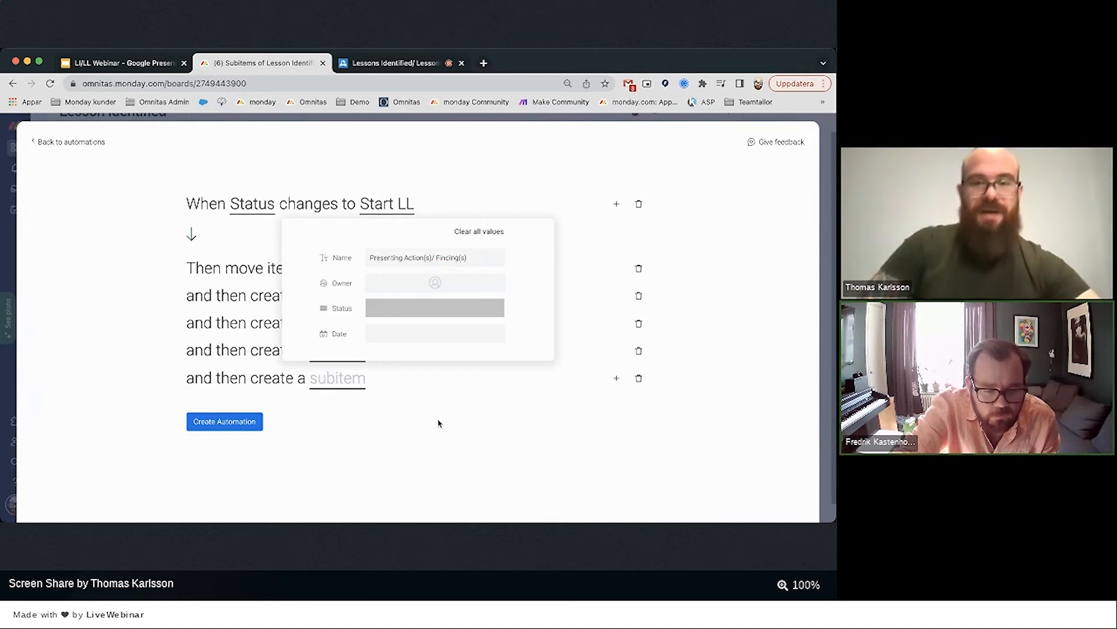
Create the extended automation and permanently delete the original one that only moves the item to Active Analysis.
left_click(199, 424)
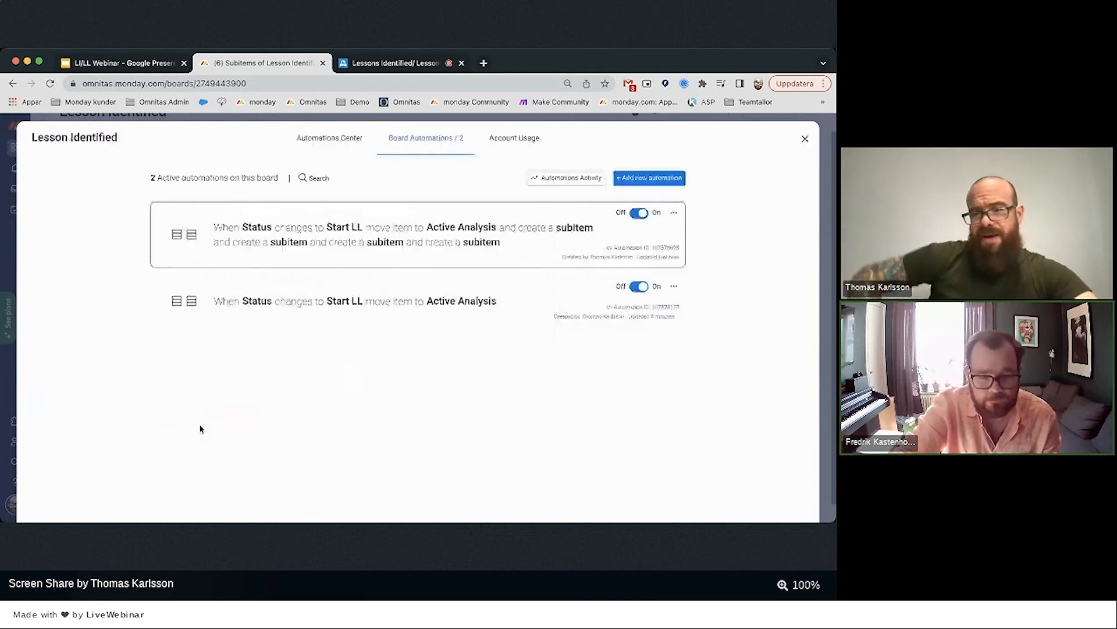
left_click(674, 286)
left_click(635, 362)
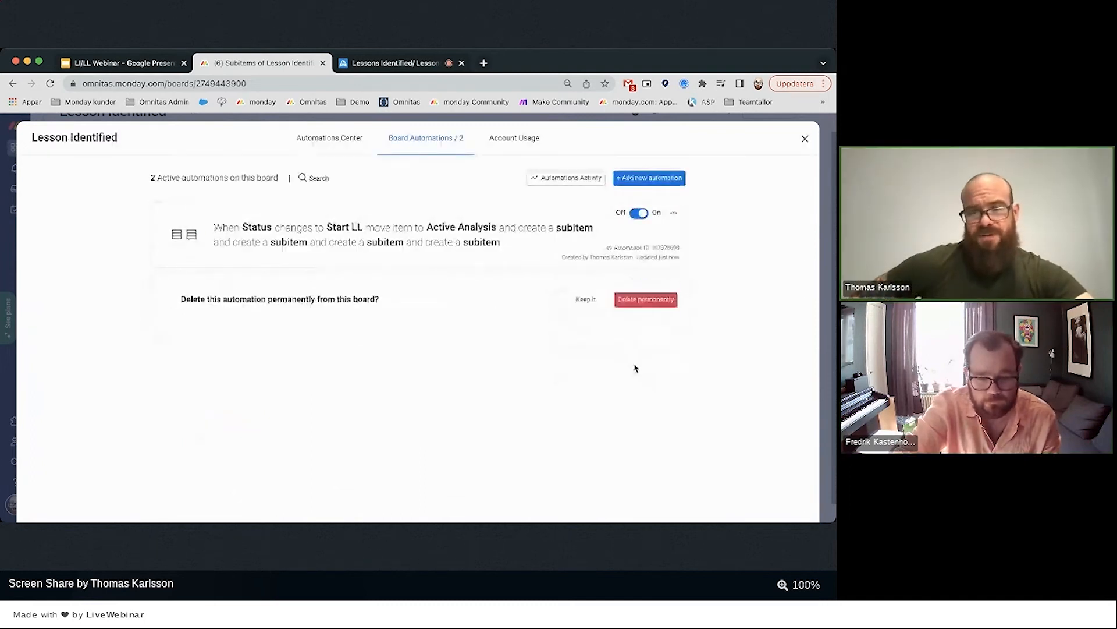
left_click(634, 299)
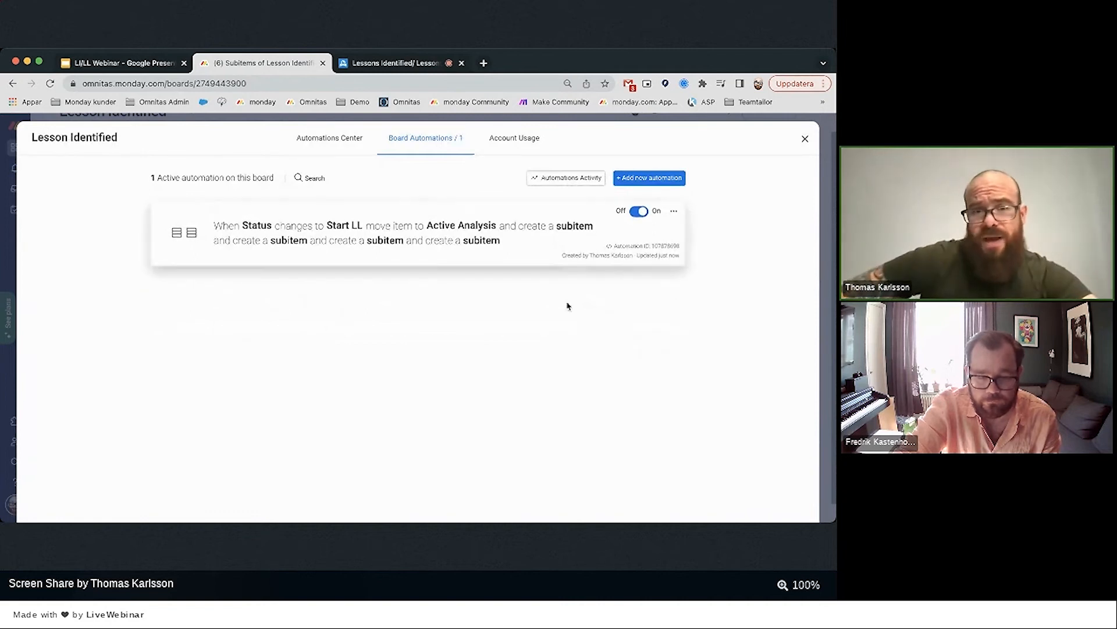
Close the board's automations overview without changing the existing automation.
left_click(674, 212)
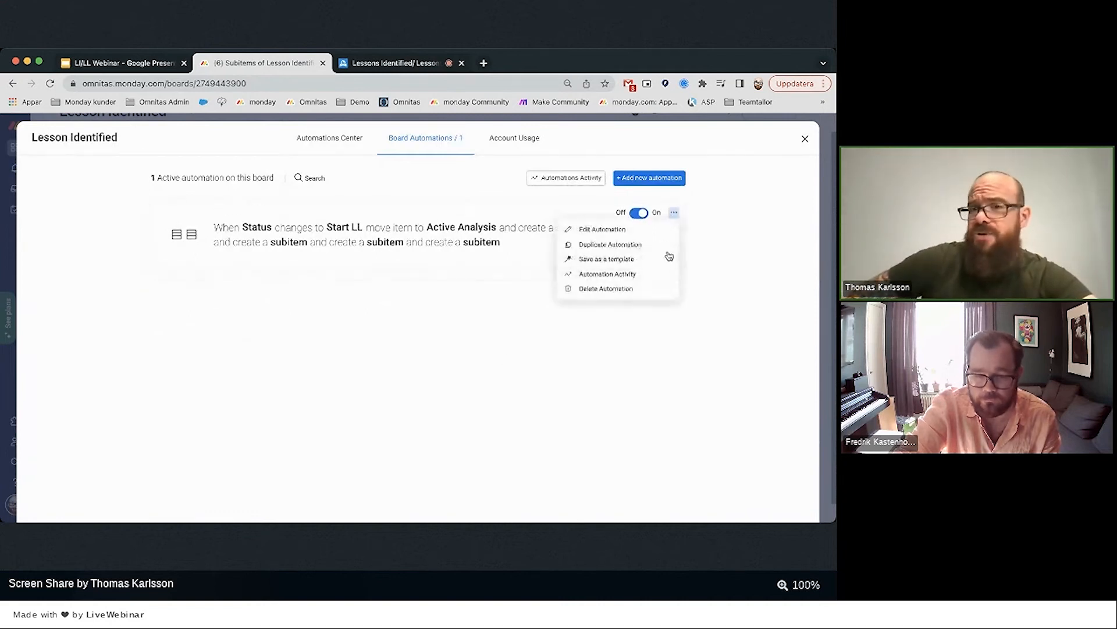
left_click(716, 232)
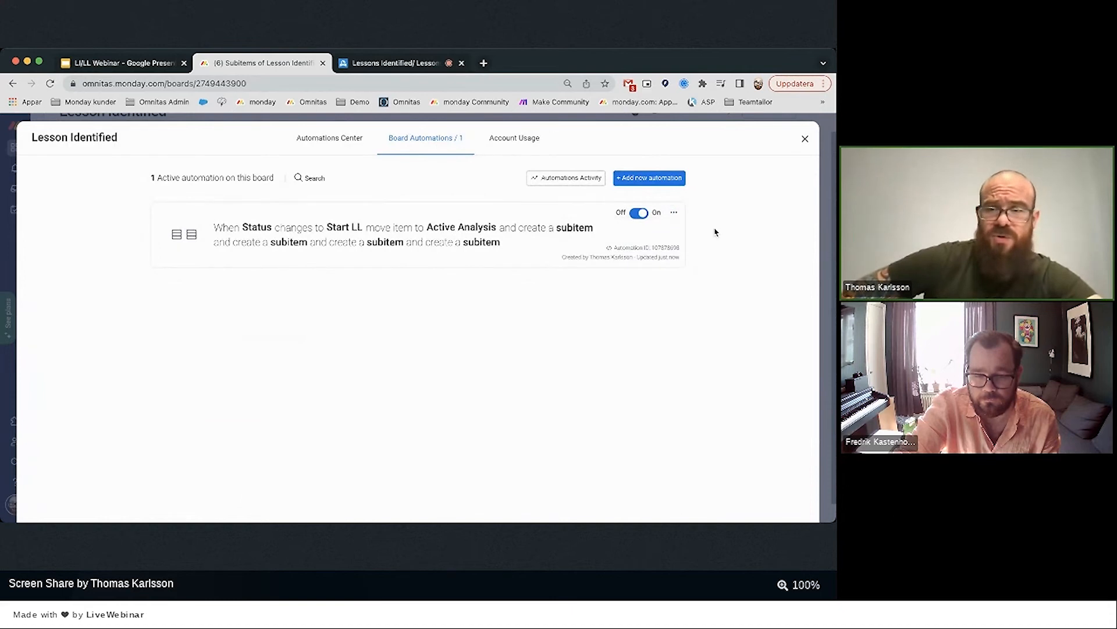
left_click(806, 143)
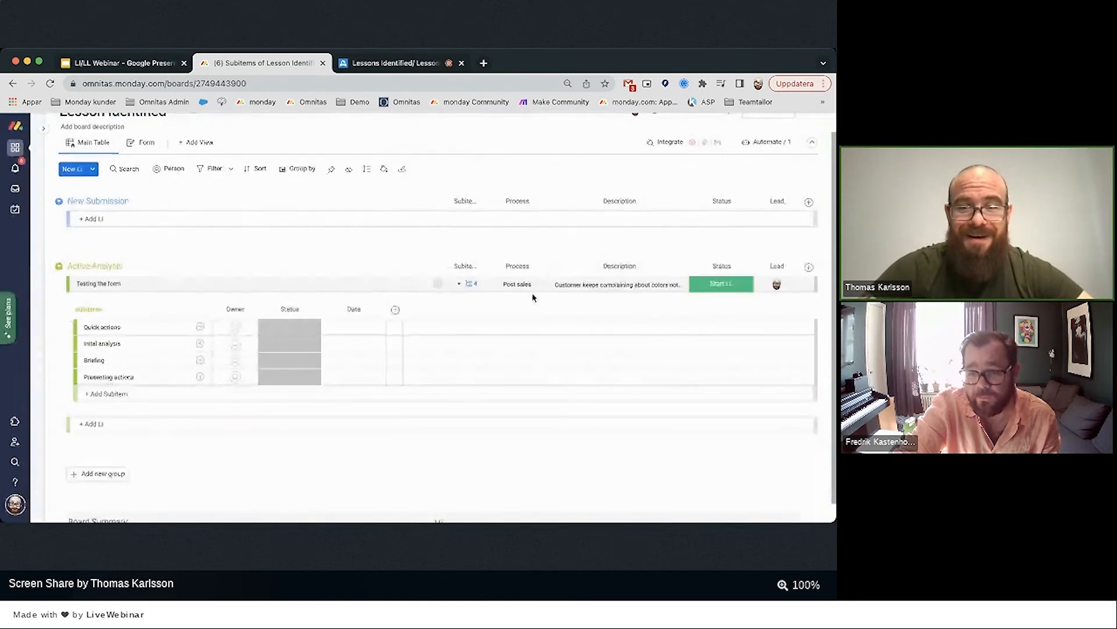
Add an item named "New, testing automation" to the New Submission group.
left_click(114, 219)
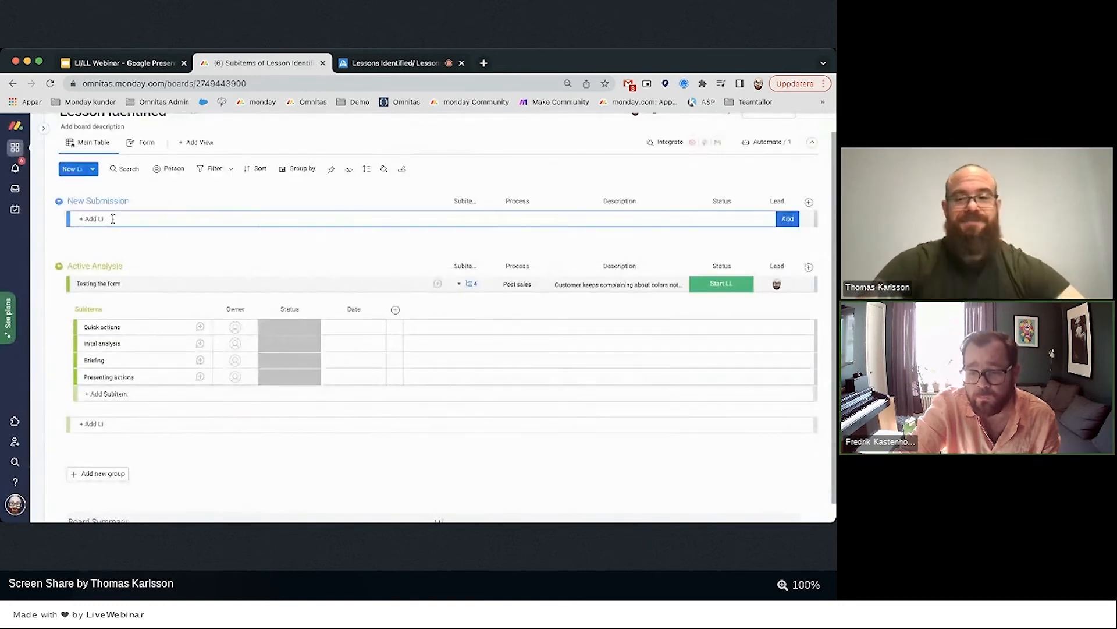
type("New,")
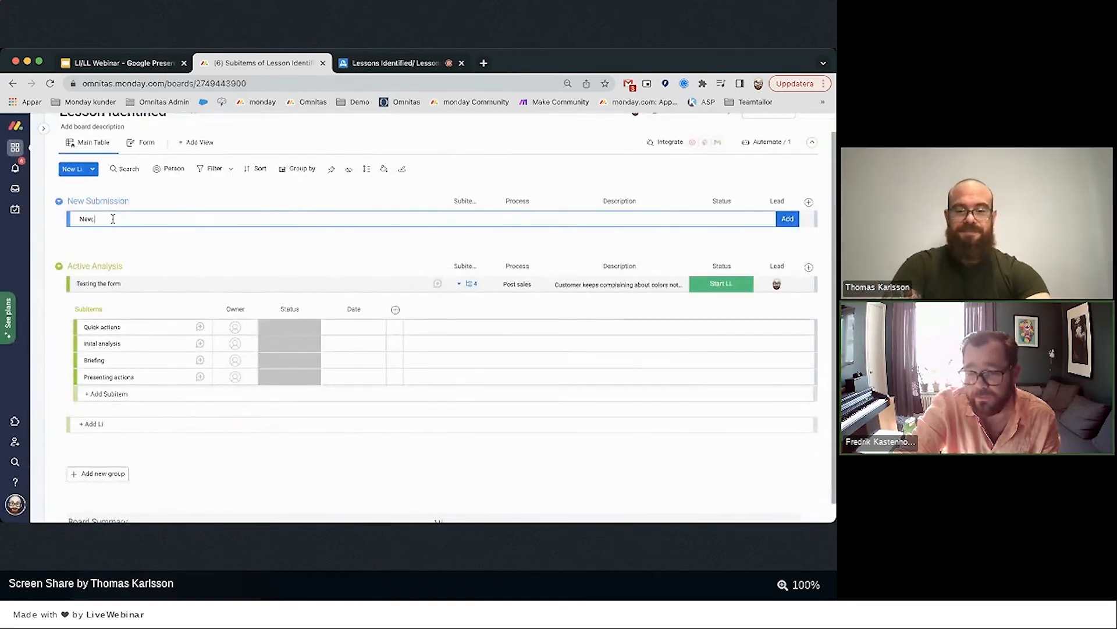
type(" testing automa")
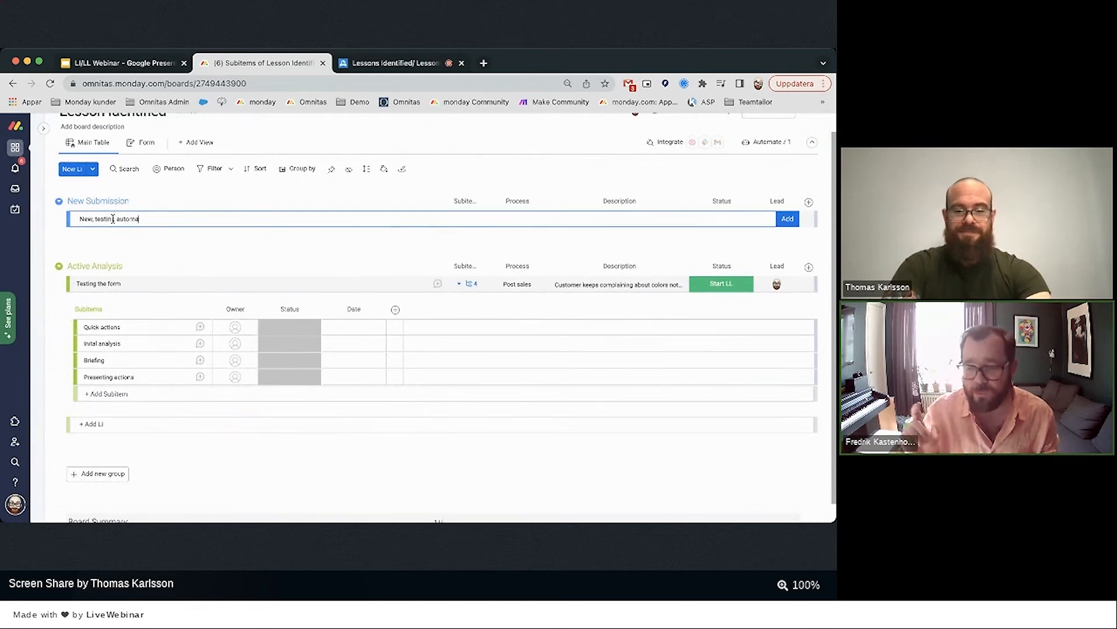
type("tion")
key("Return")
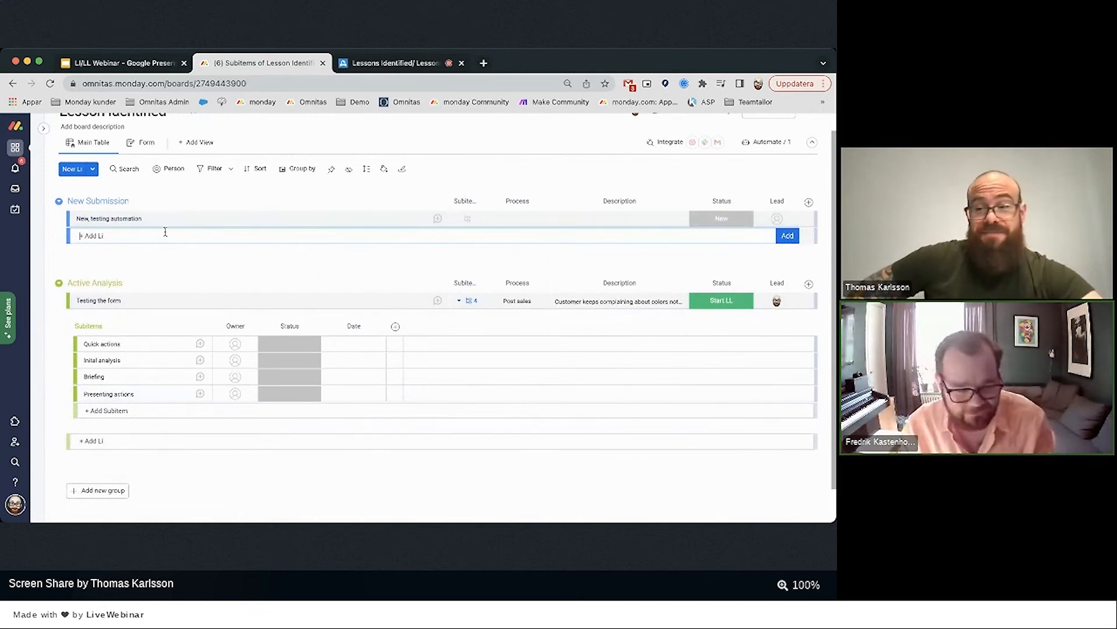
Change the test item's status to trigger the automation and refresh the page.
left_click(724, 220)
left_click(724, 277)
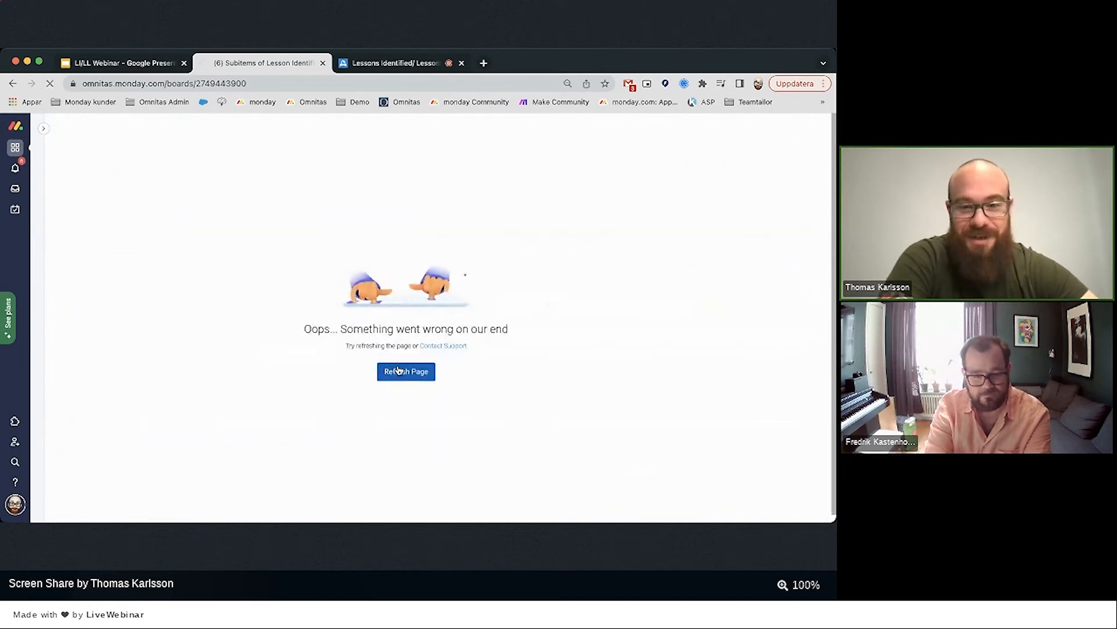
left_click(399, 371)
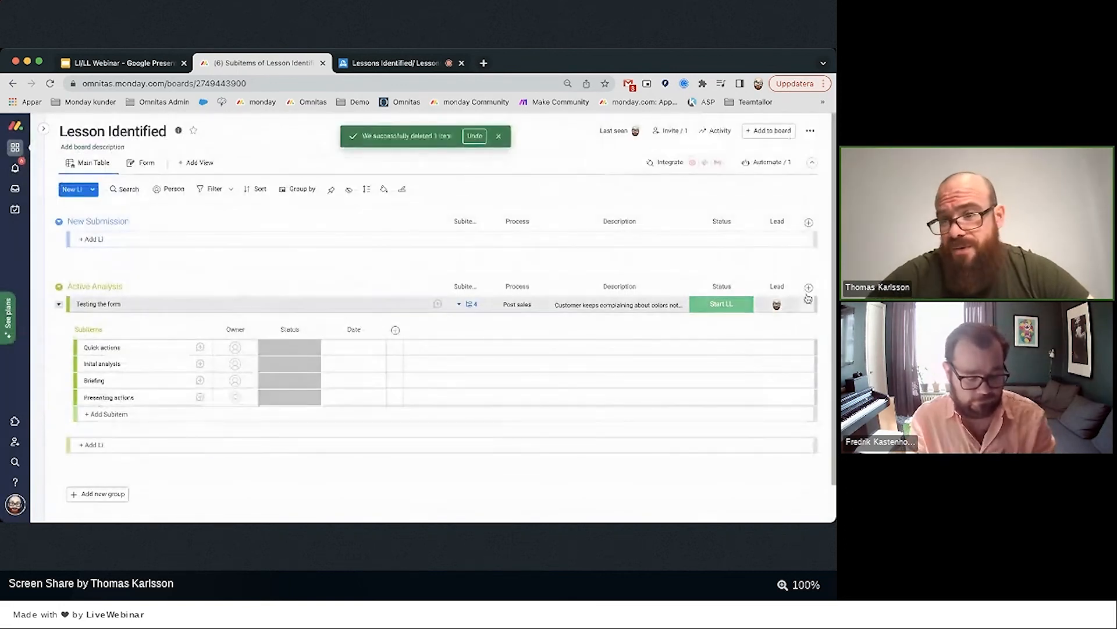
Find the Mirror column type among the additional columns and add it to the board.
left_click(808, 289)
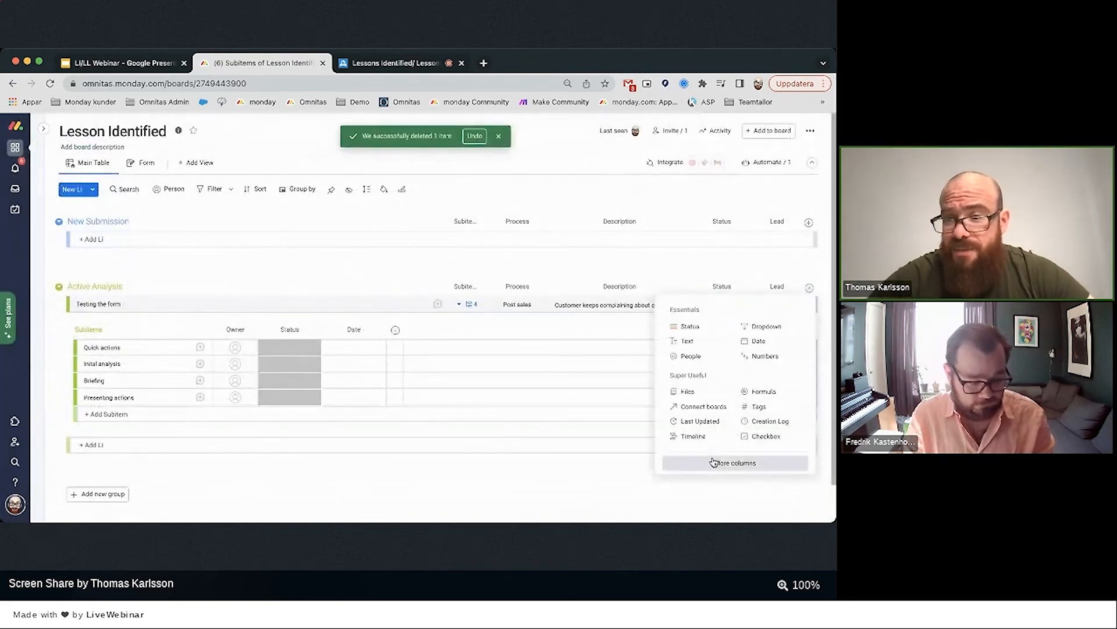
left_click(714, 461)
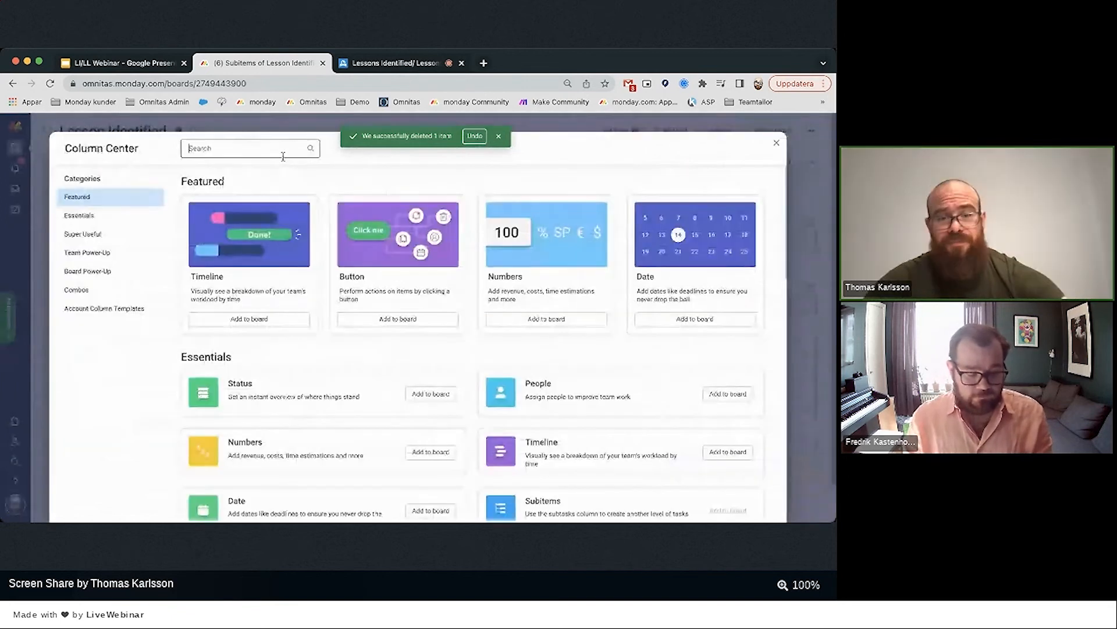
type("nir")
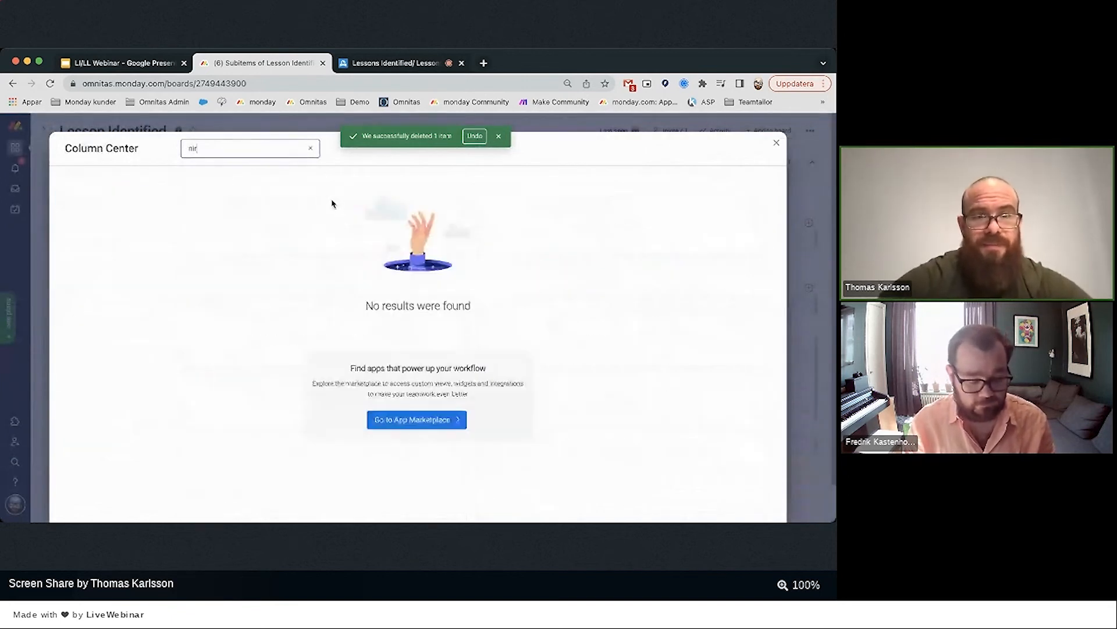
key("BackSpace")
key("BackSpace")
key("BackSpace")
type("mir")
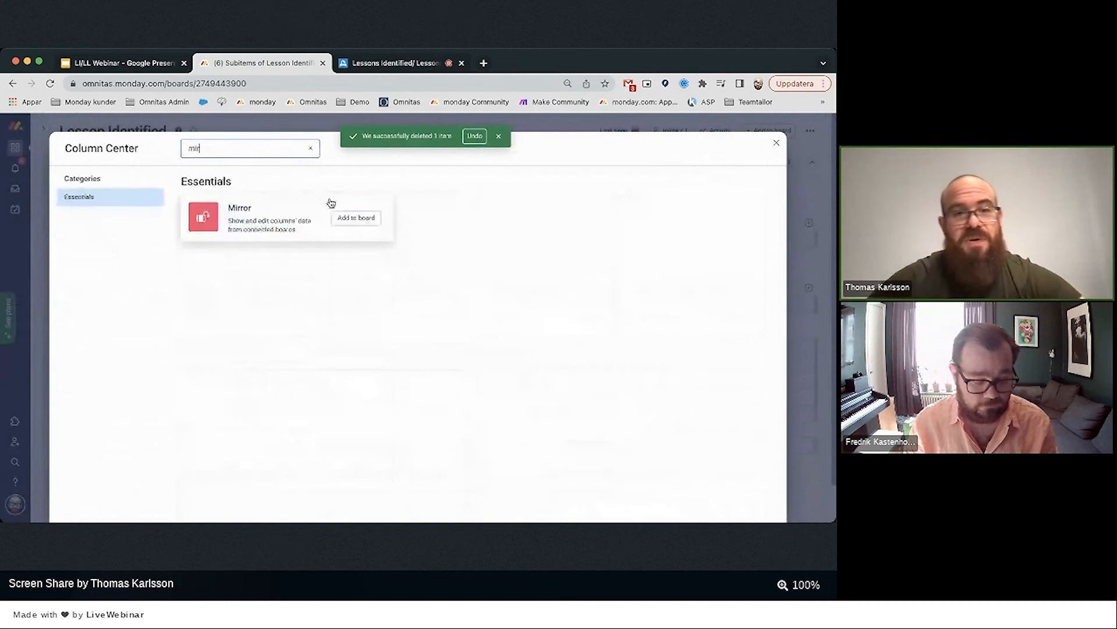
left_click(356, 217)
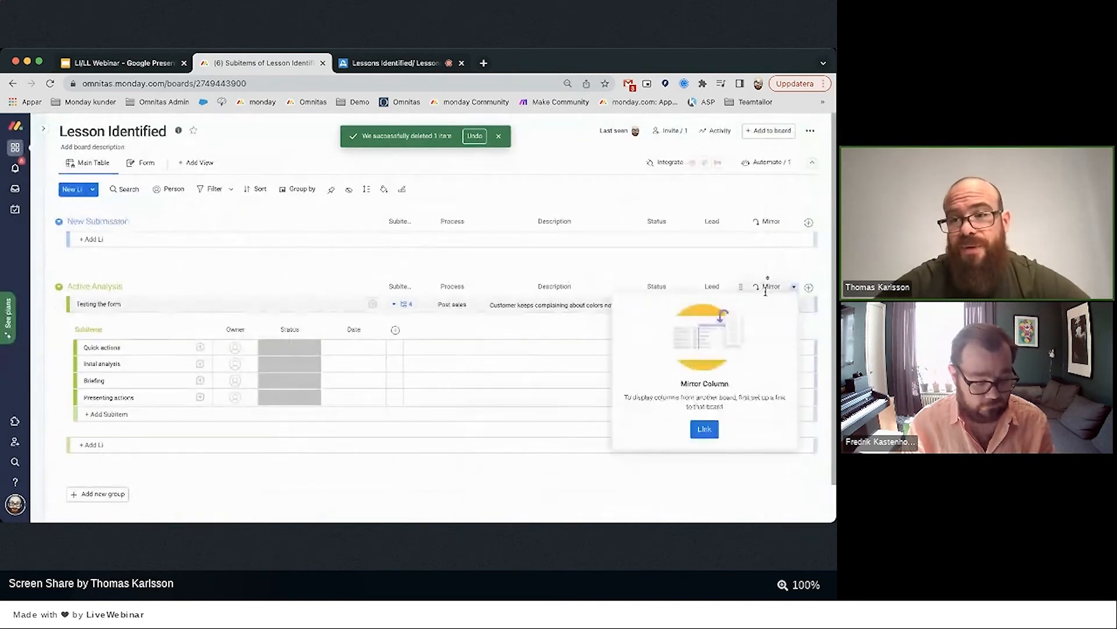
Link the Mirror column to Subitems and set it to mirror their Status.
left_click(706, 429)
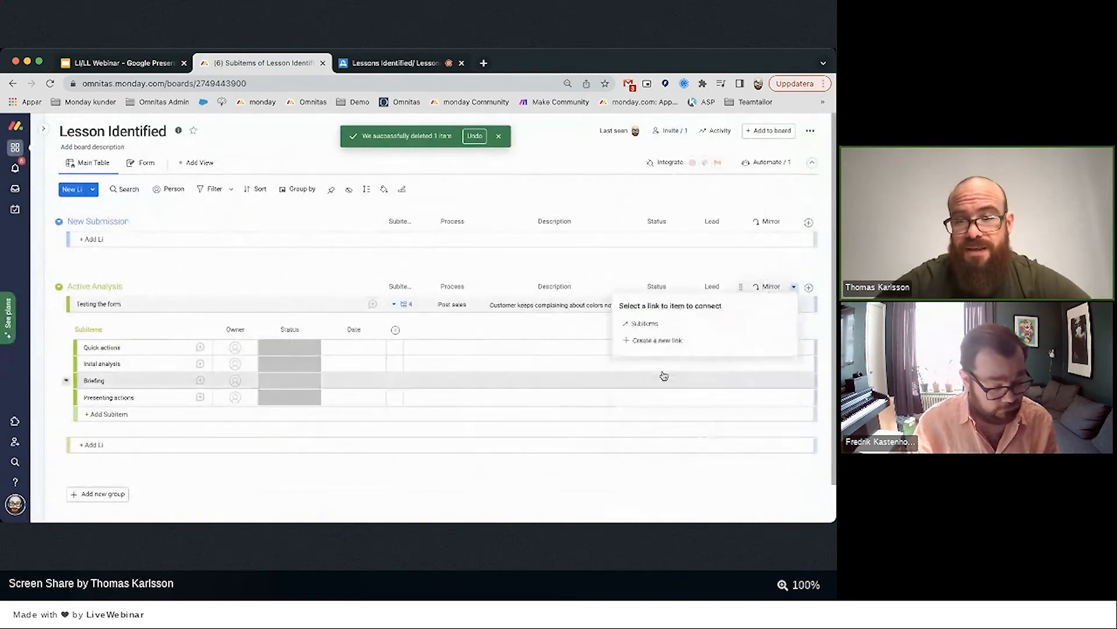
left_click(640, 326)
left_click(664, 365)
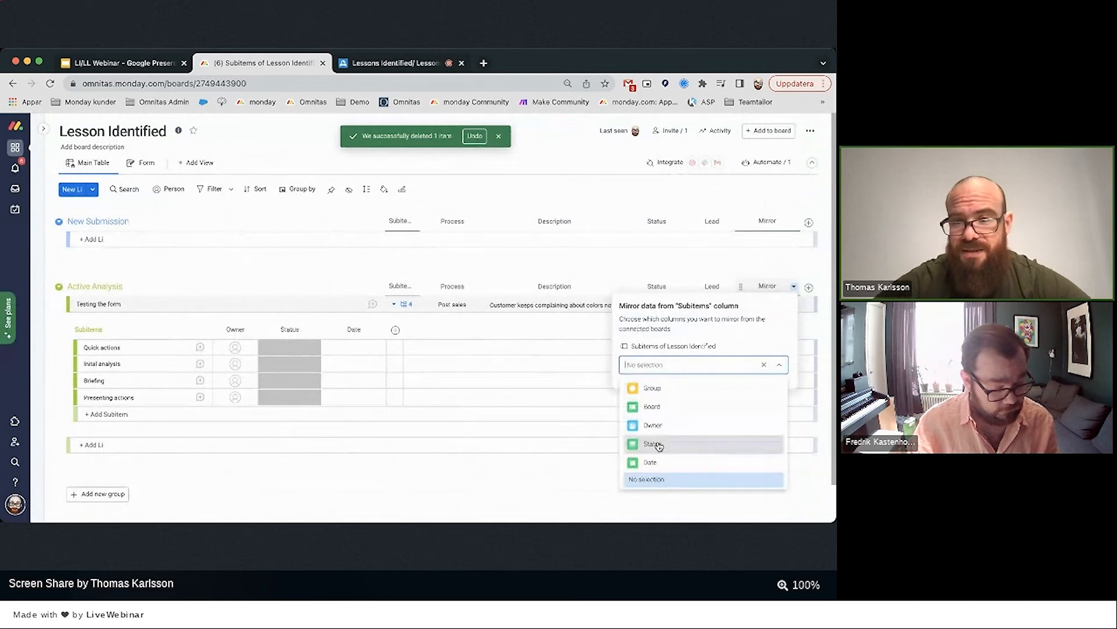
left_click(657, 442)
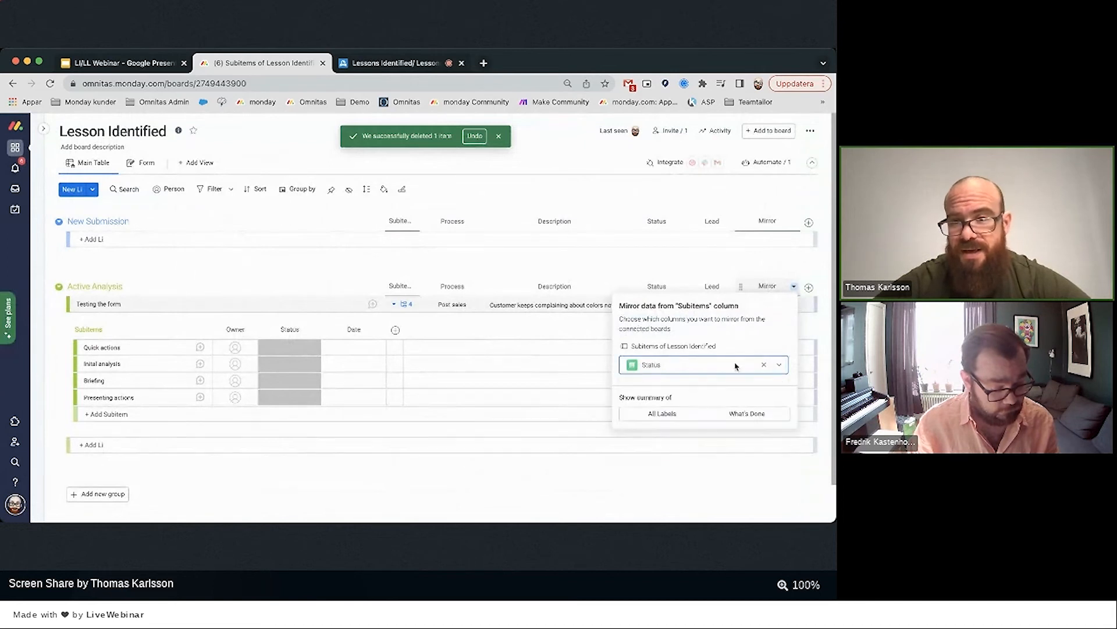
left_click(721, 267)
Duplicate the Mirror column together with its values.
left_click(793, 286)
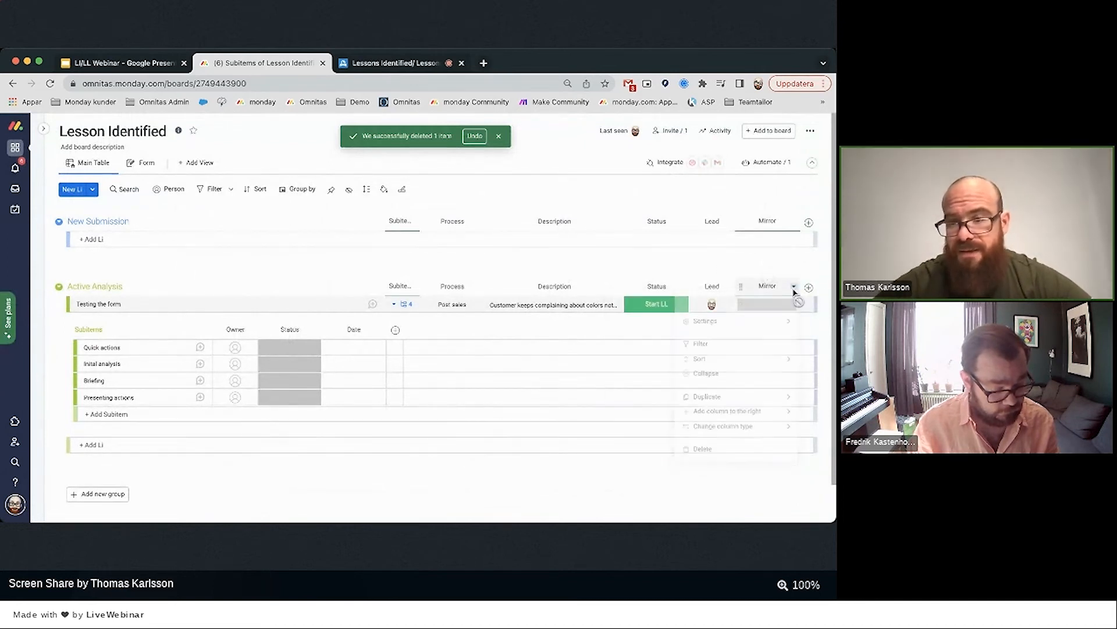
mouse_move(711, 402)
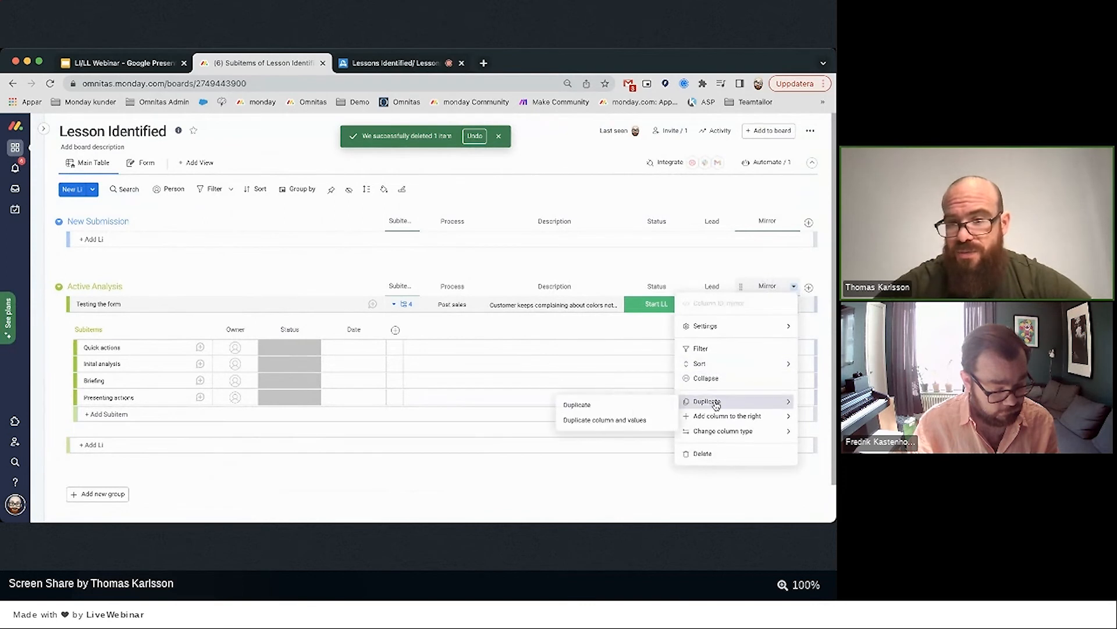
left_click(610, 420)
Set the duplicated mirror column to mirror the subitems' Date column.
left_click(795, 287)
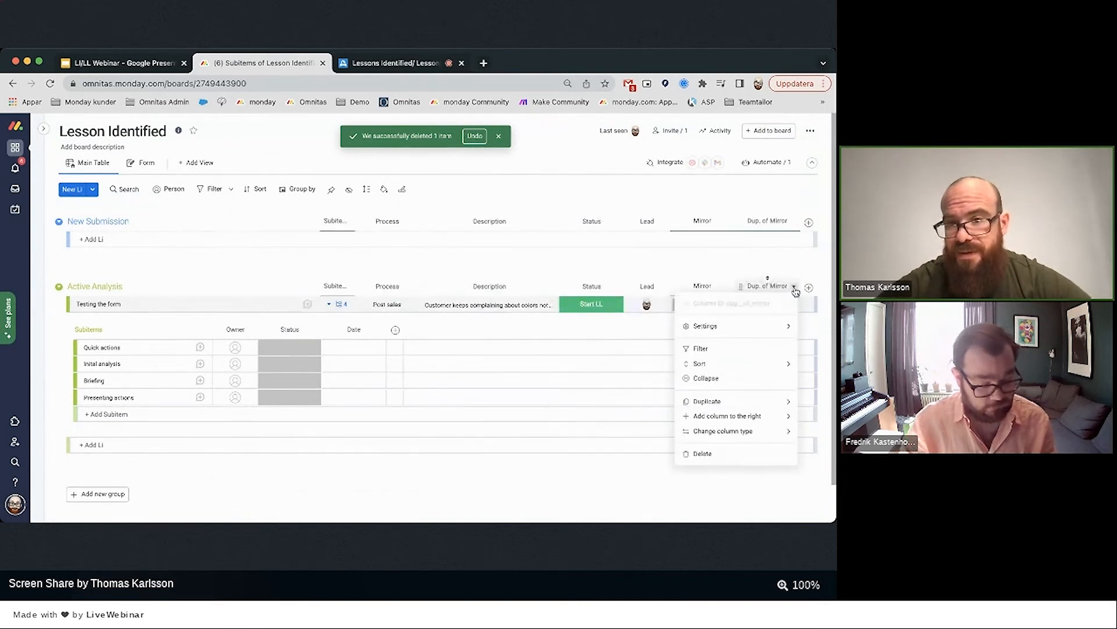
mouse_move(716, 326)
left_click(634, 327)
left_click(667, 364)
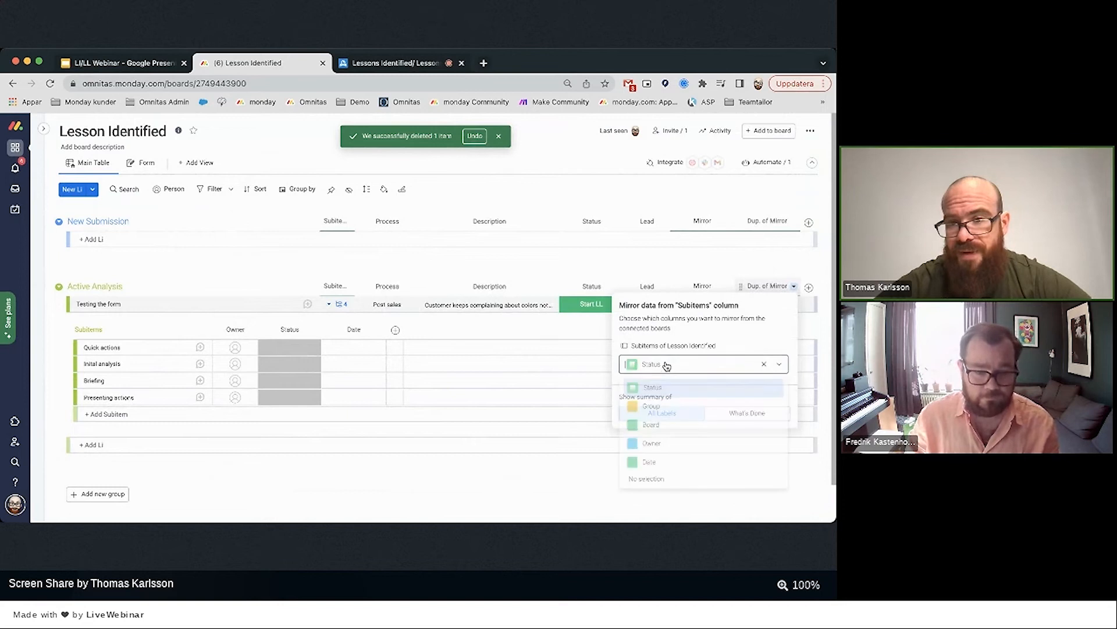
left_click(665, 465)
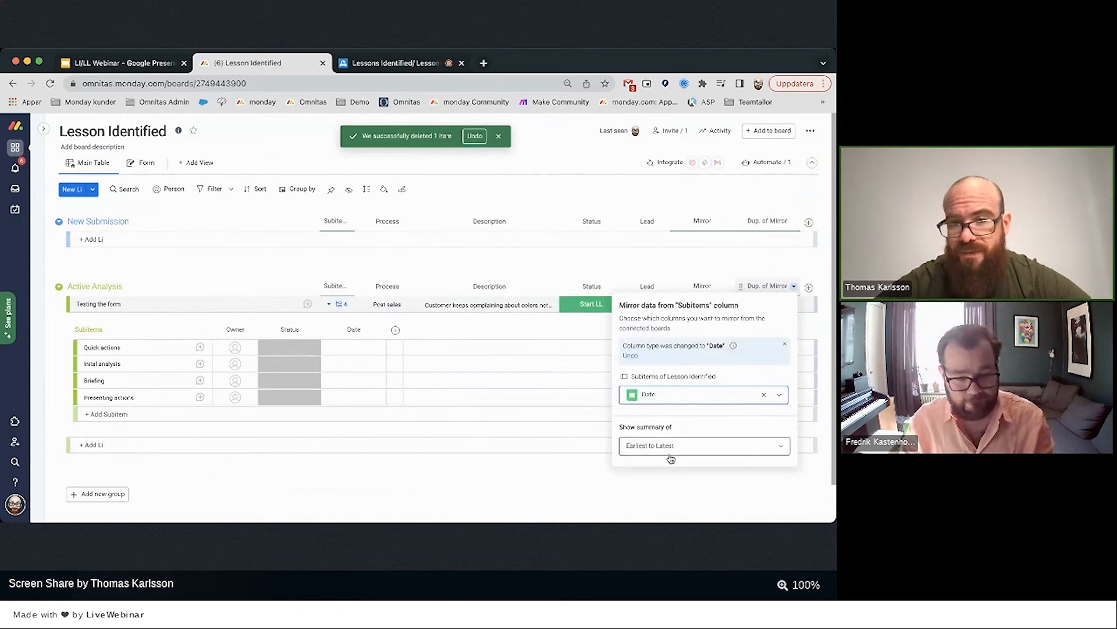
left_click(615, 277)
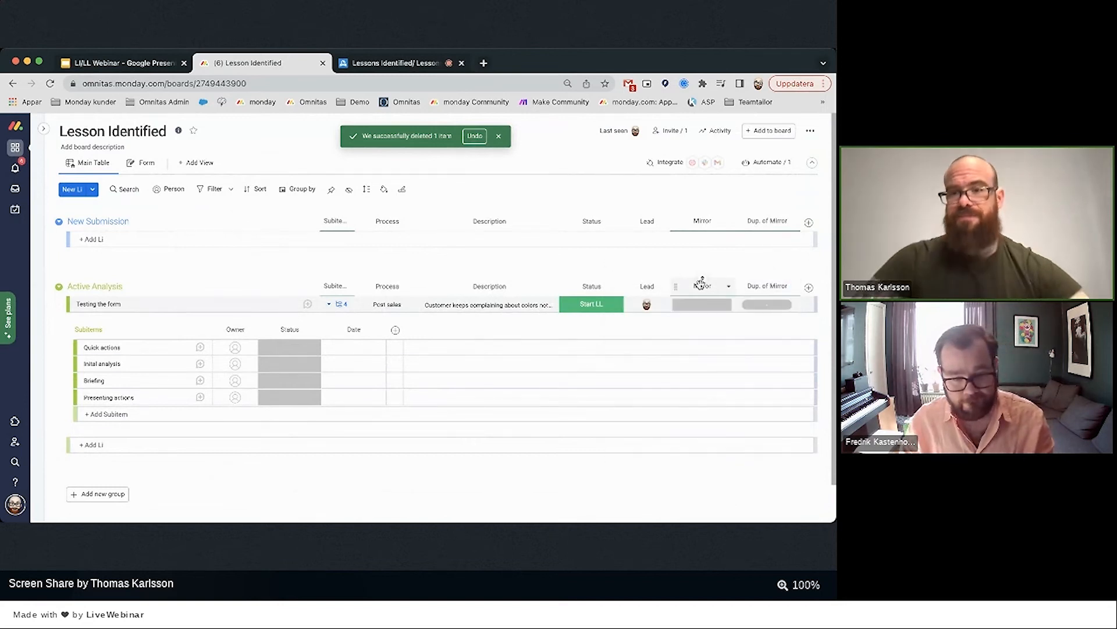
Rename the status mirror column "Action Status" and the date mirror column "Action Timeline".
left_click(703, 287)
type("Ac")
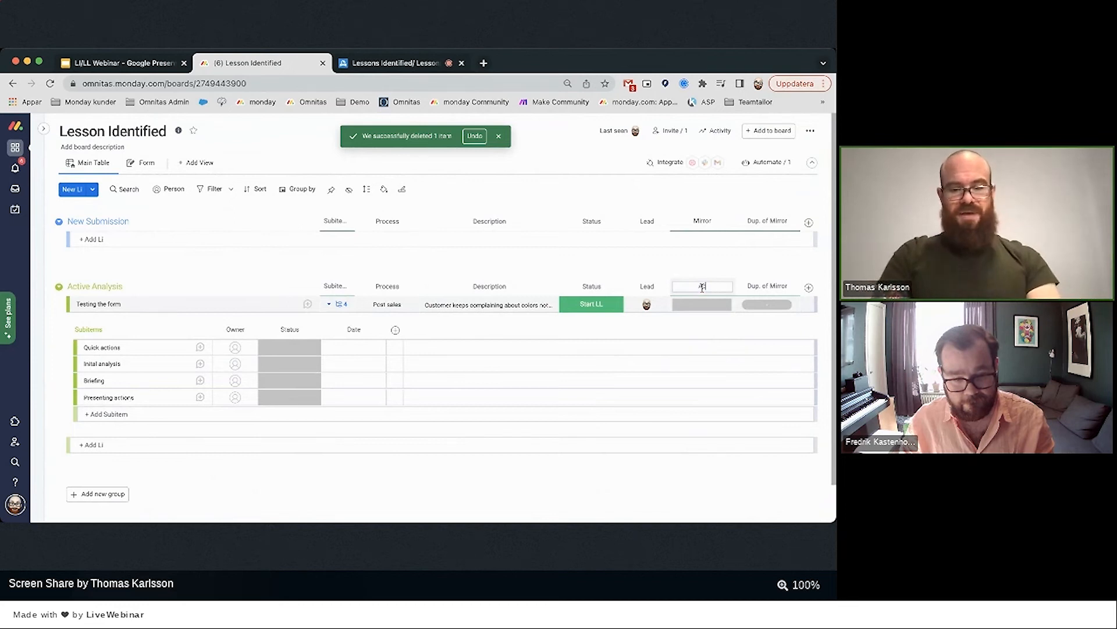
type("tion Status")
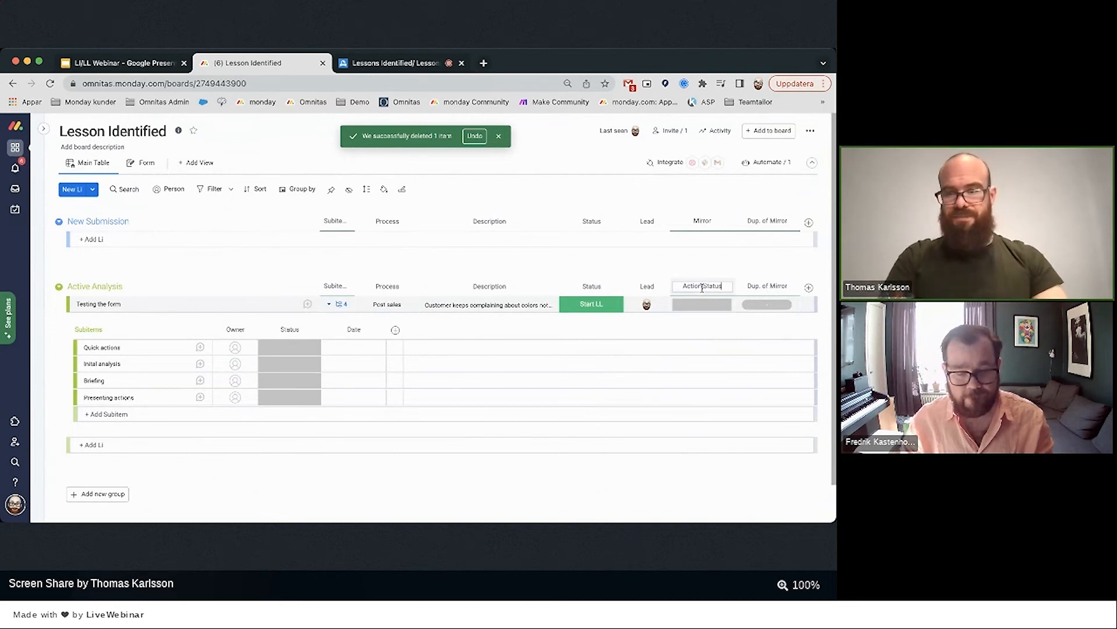
left_click(760, 288)
type("Act")
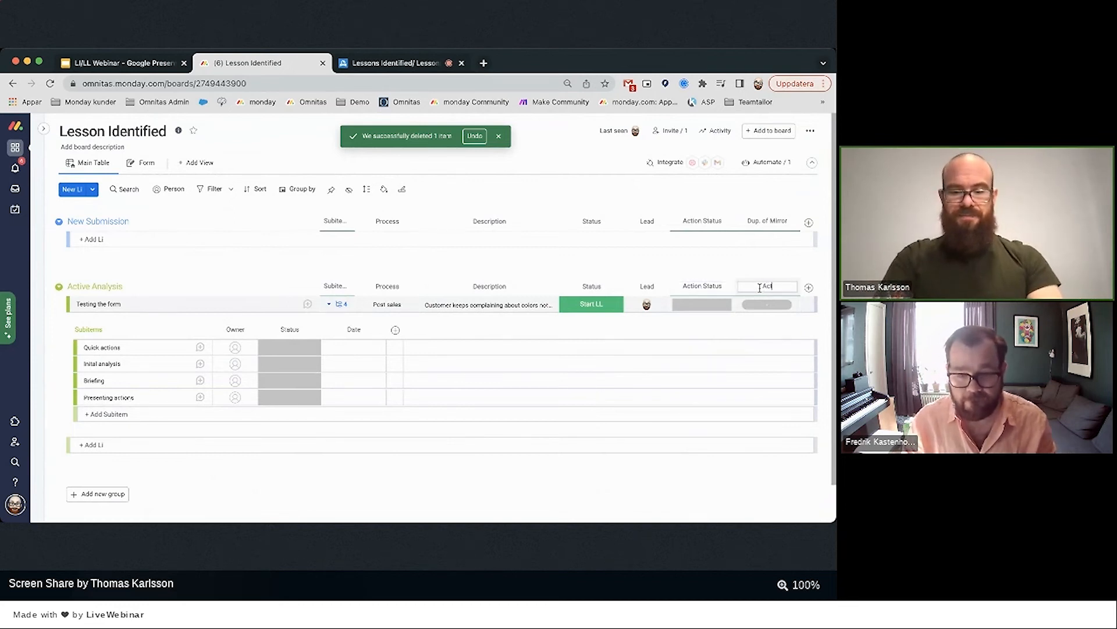
type("ion Timeline")
key("Return")
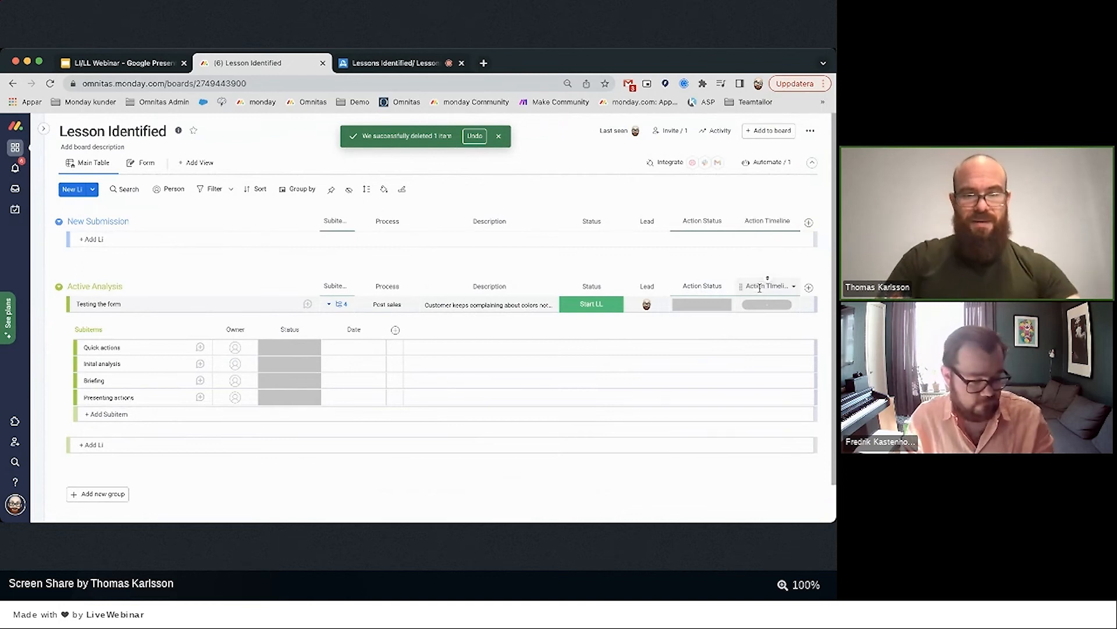
Rename the Subitems column "Actions".
left_click(330, 284)
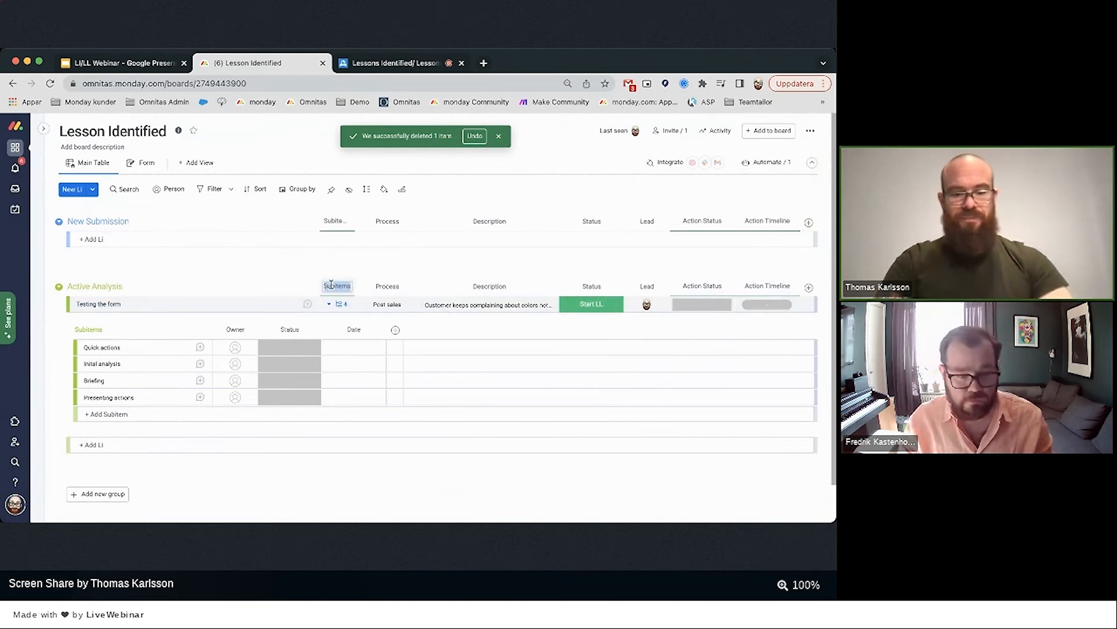
type("Adtions")
key("Return")
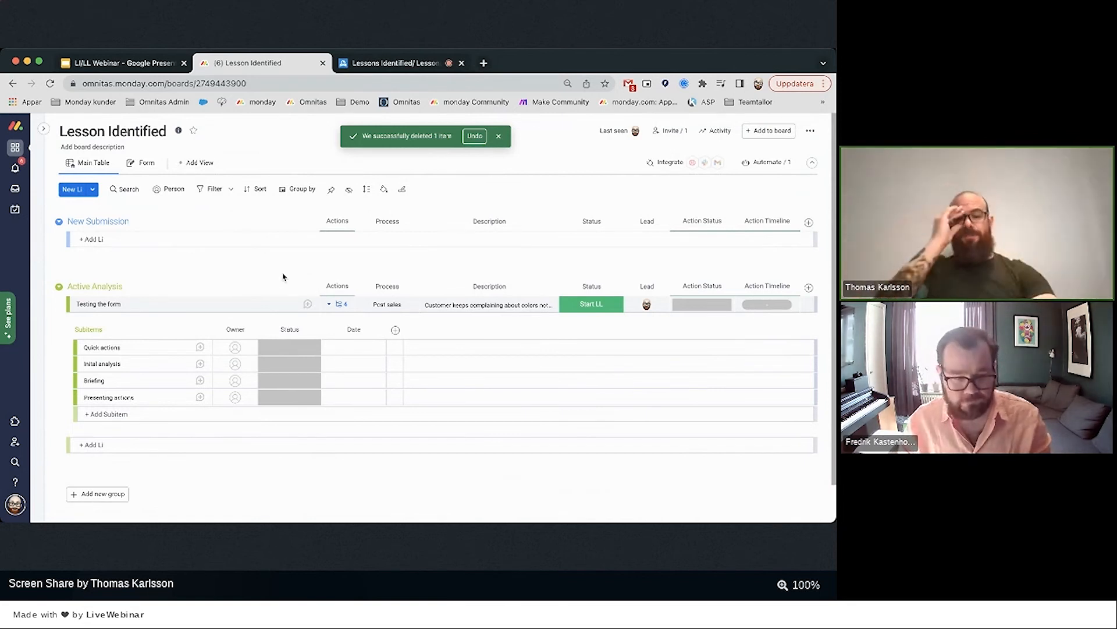
Select all four subitems of "Testing the form" and assign the board owner as their Owner.
left_click(80, 347)
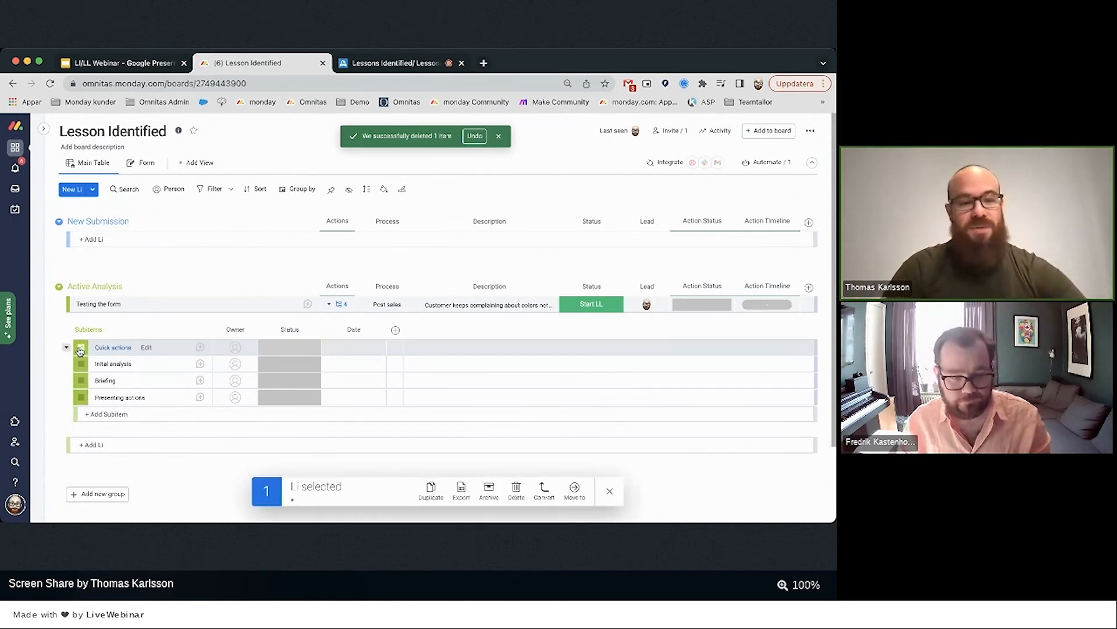
left_click(81, 397, "shift")
left_click(235, 347)
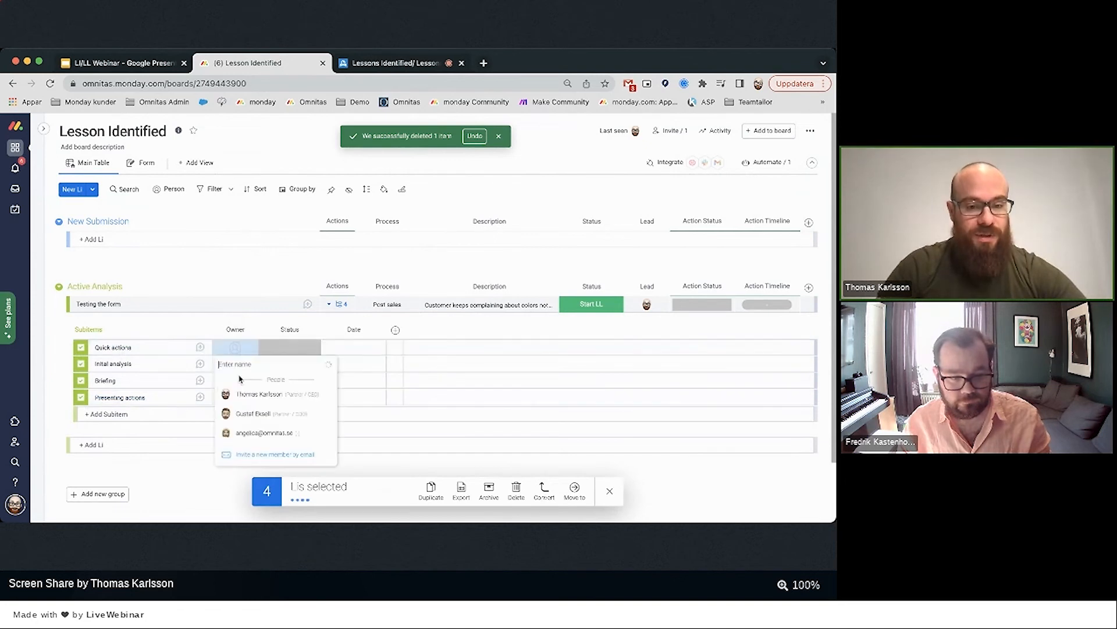
left_click(256, 394)
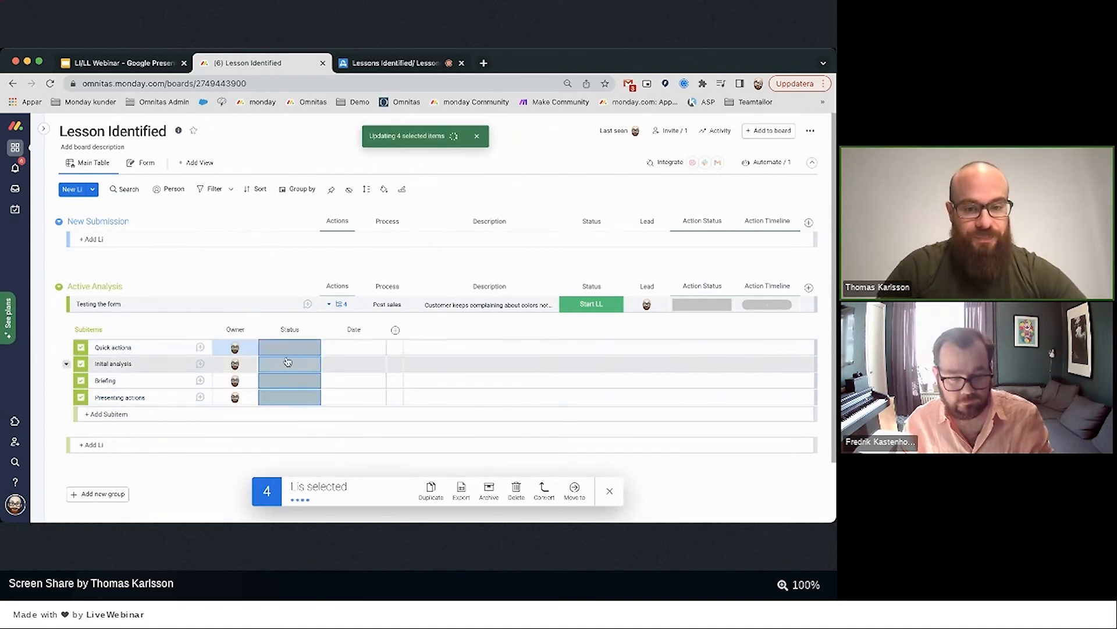
Set the four selected subitems' date to 1 Jun and status to Done, and clear the selection.
left_click(351, 347)
left_click(337, 352)
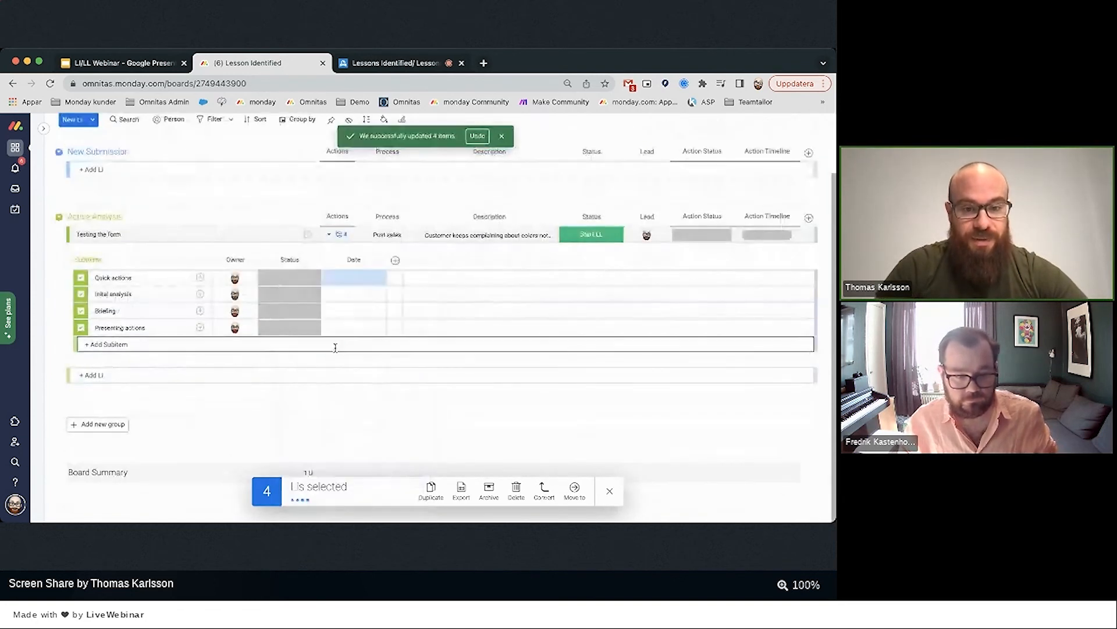
left_click(293, 297)
left_click(289, 329)
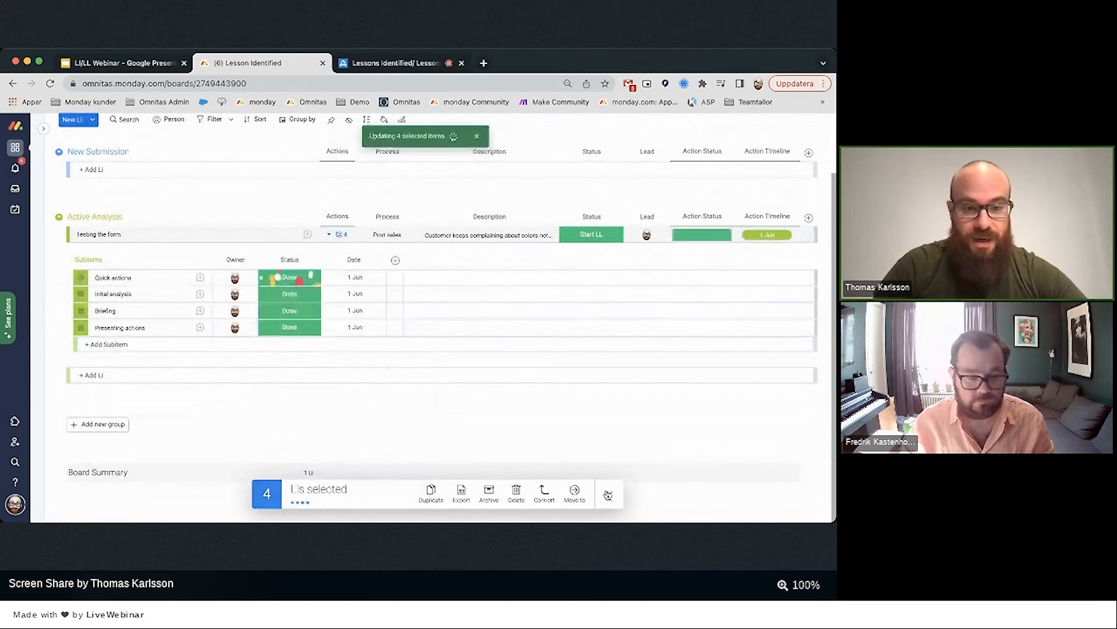
left_click(607, 495)
Add the subitem "Update SOP to reflect:" to "Testing the form" and start a checklist in a new update on it.
left_click(110, 372)
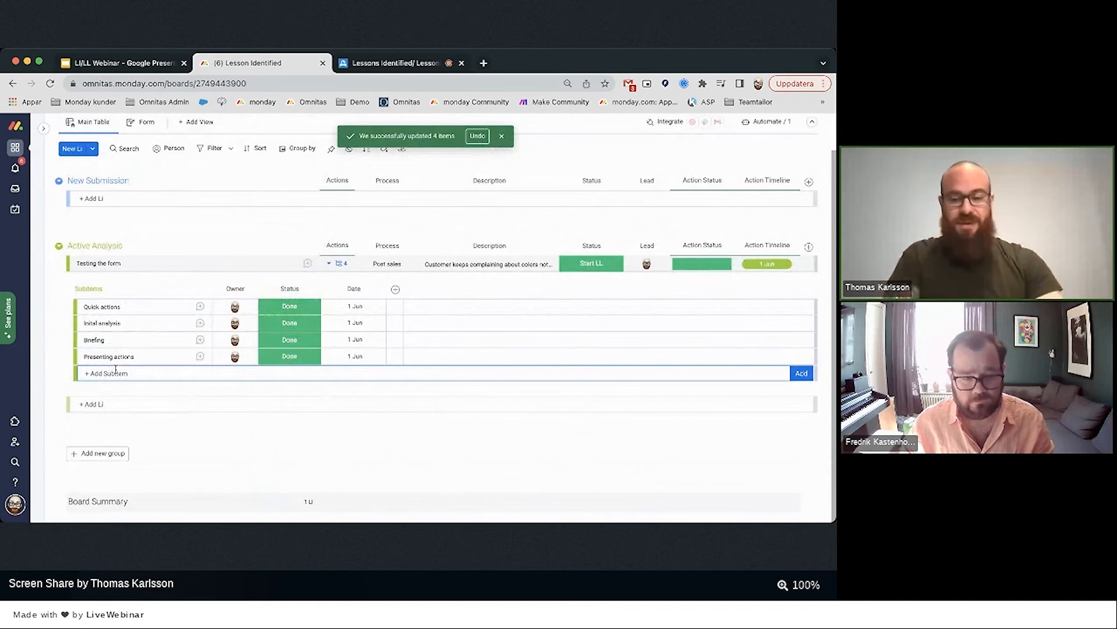
type("Update SOP to reflect")
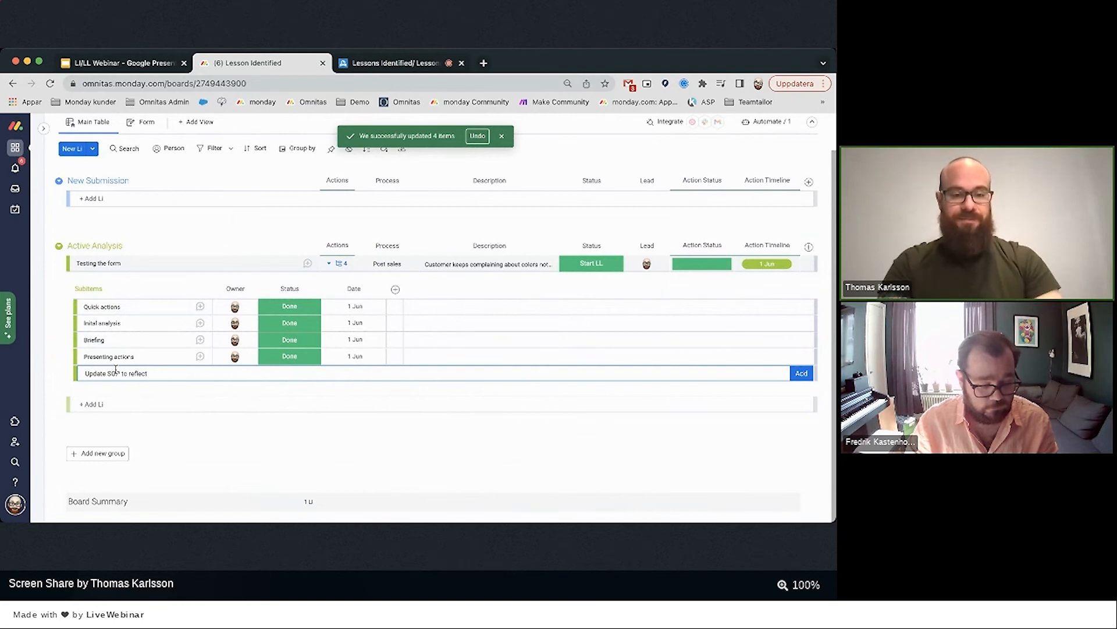
key("Return")
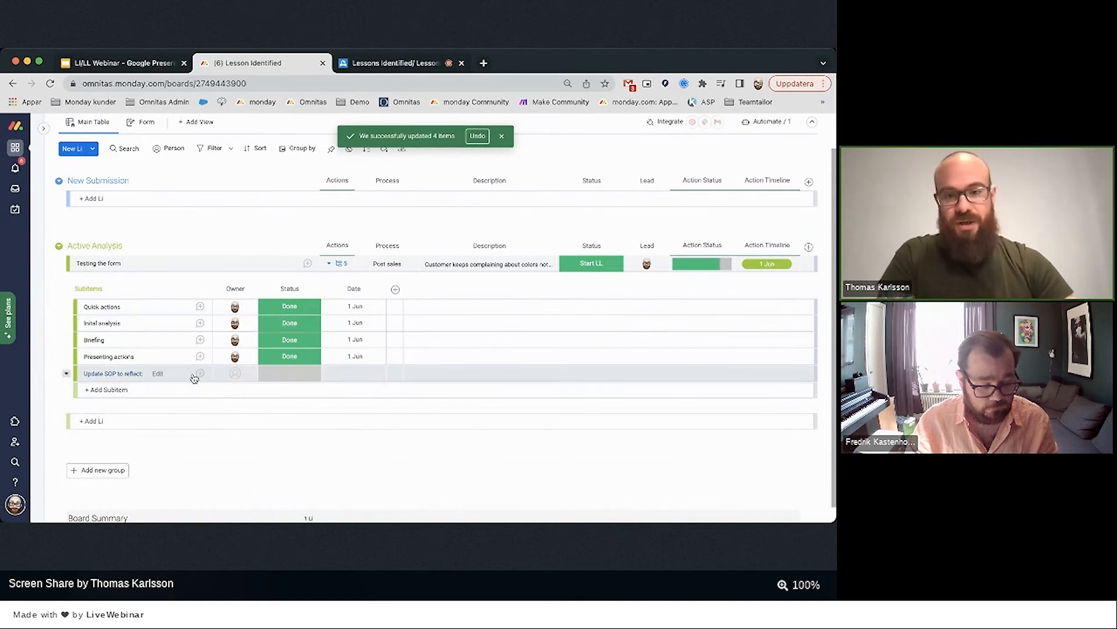
left_click(198, 375)
left_click(641, 210)
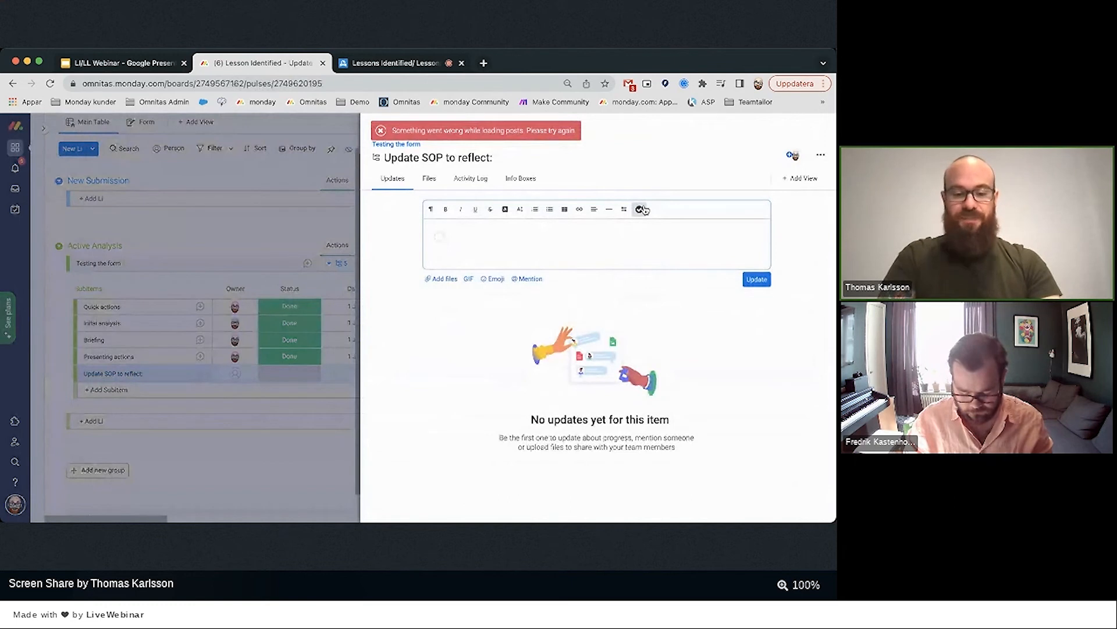
type("Alway")
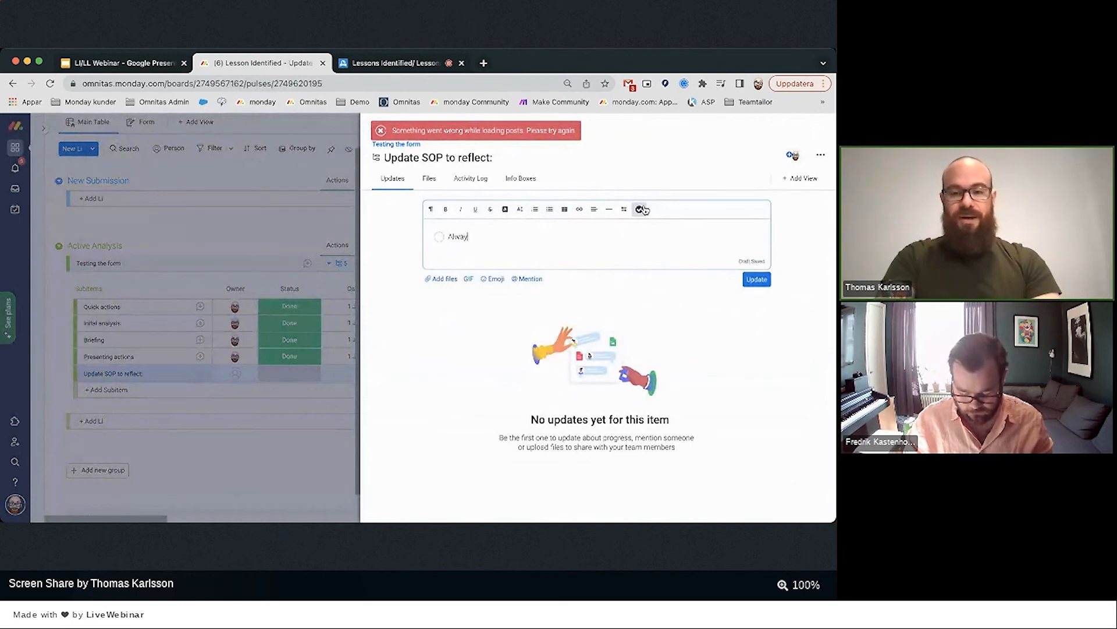
key("BackSpace")
key("BackSpace")
key("BackSpace")
key("BackSpace")
key("BackSpace")
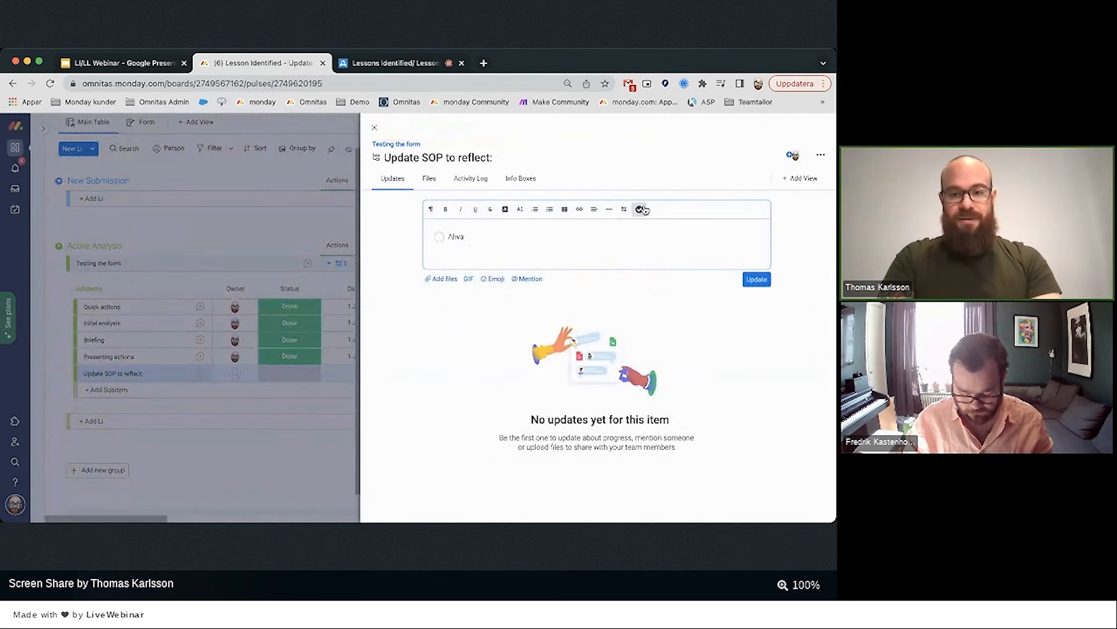
Write the first checklist item "Never publish an item on the store without first ordering it to the office for visual inspection.".
type("Neve")
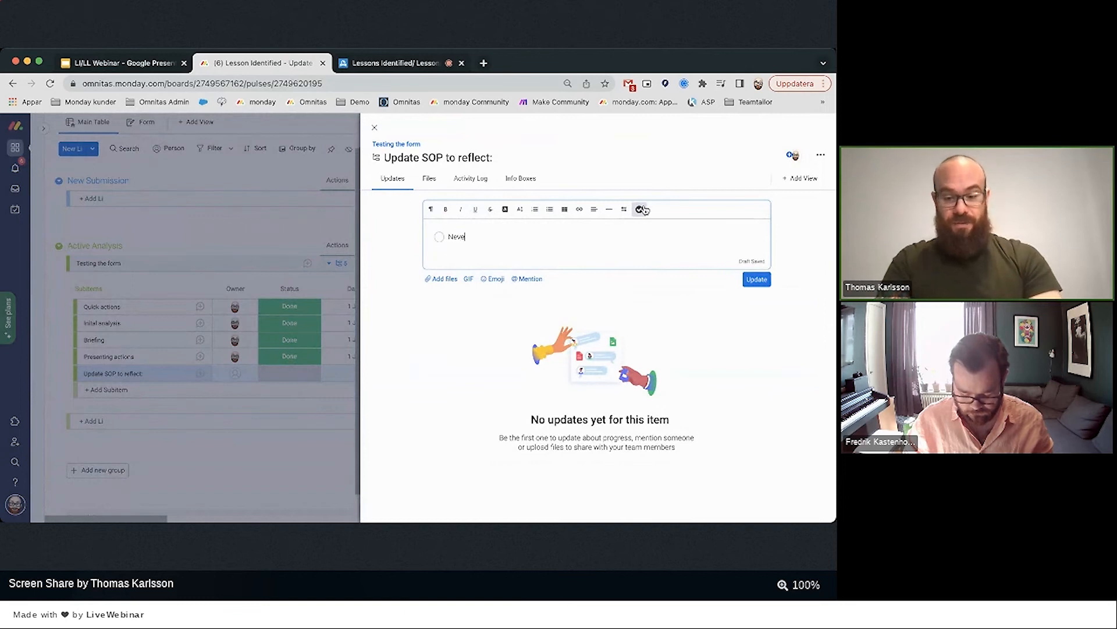
type("r pub")
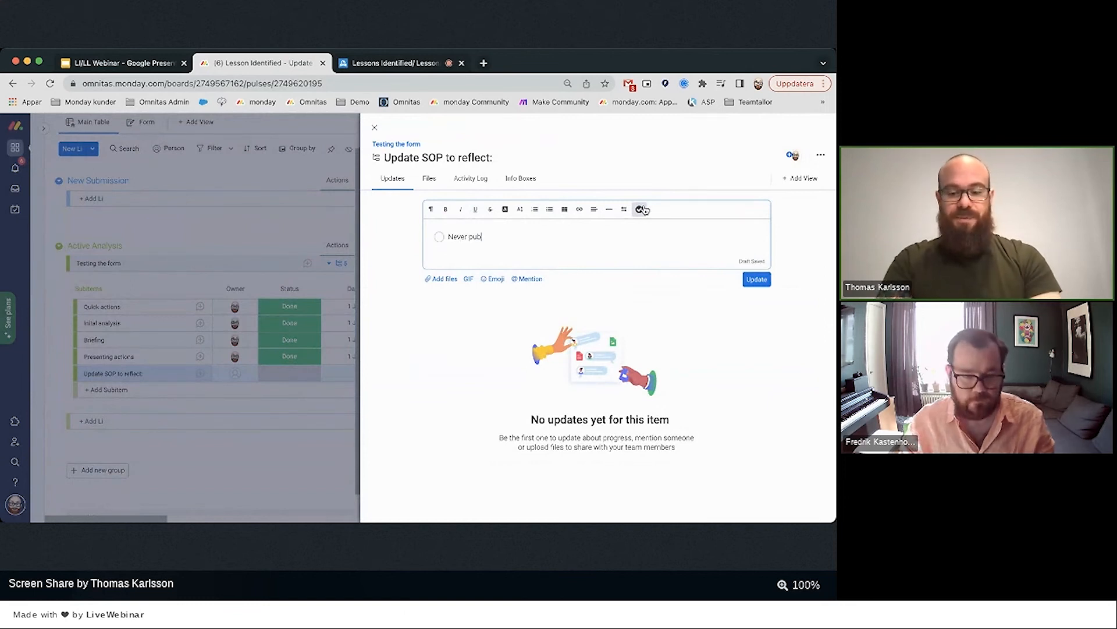
type("lich an ")
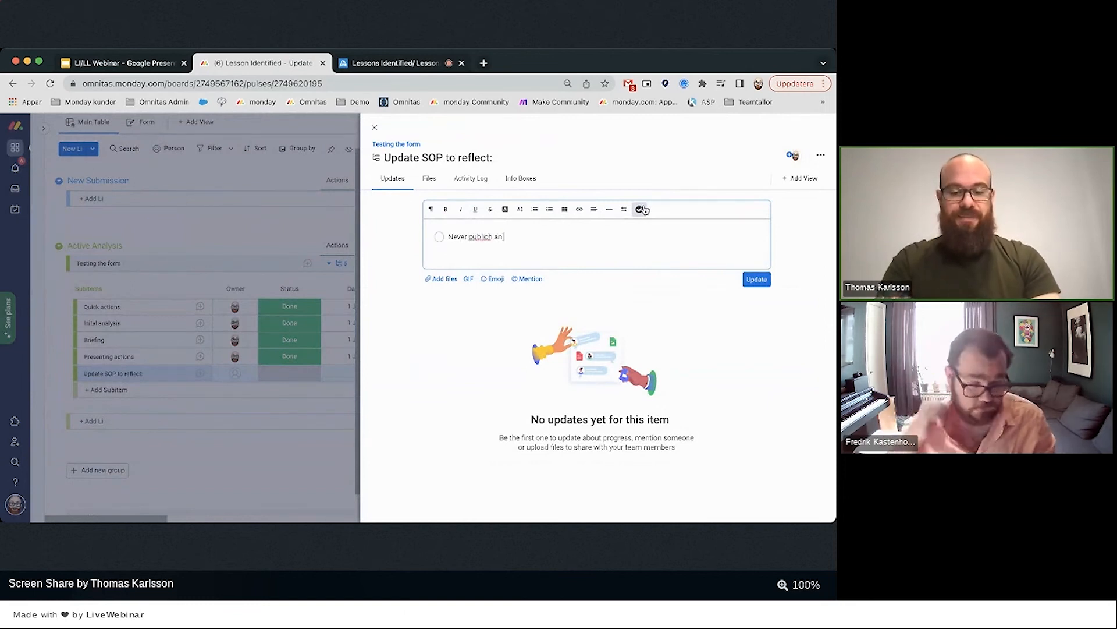
type("item on t")
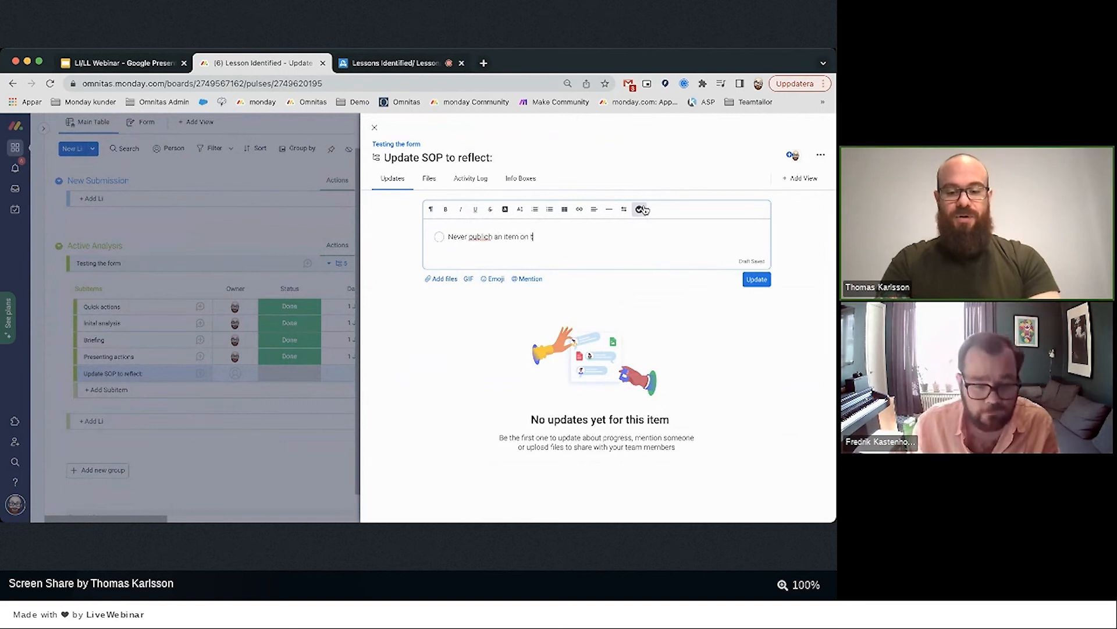
type("he store wit")
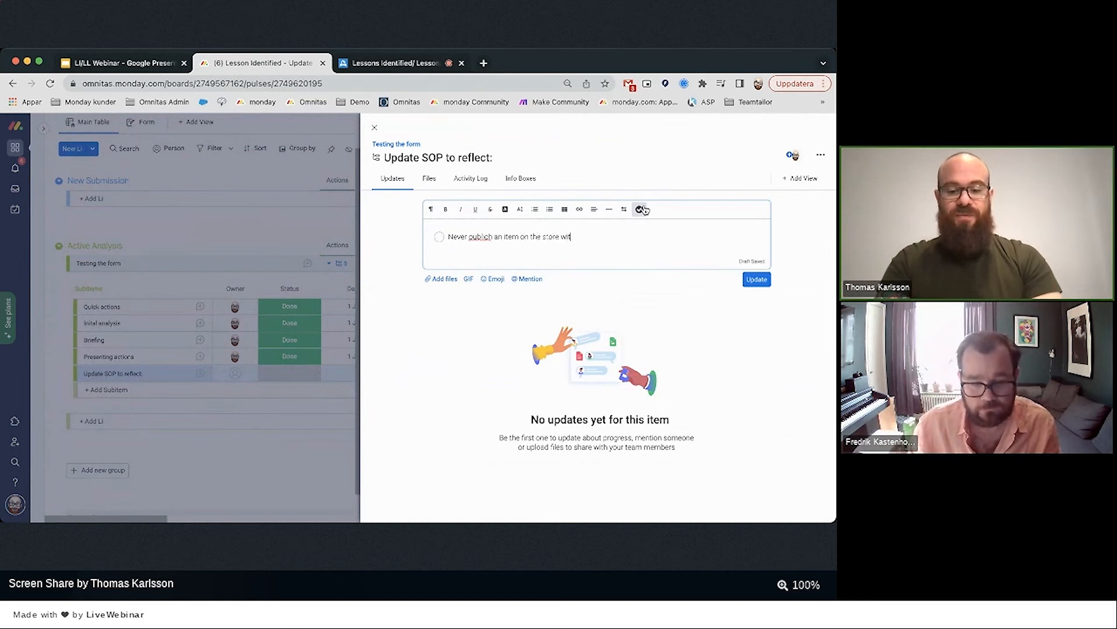
type("hout fgirst")
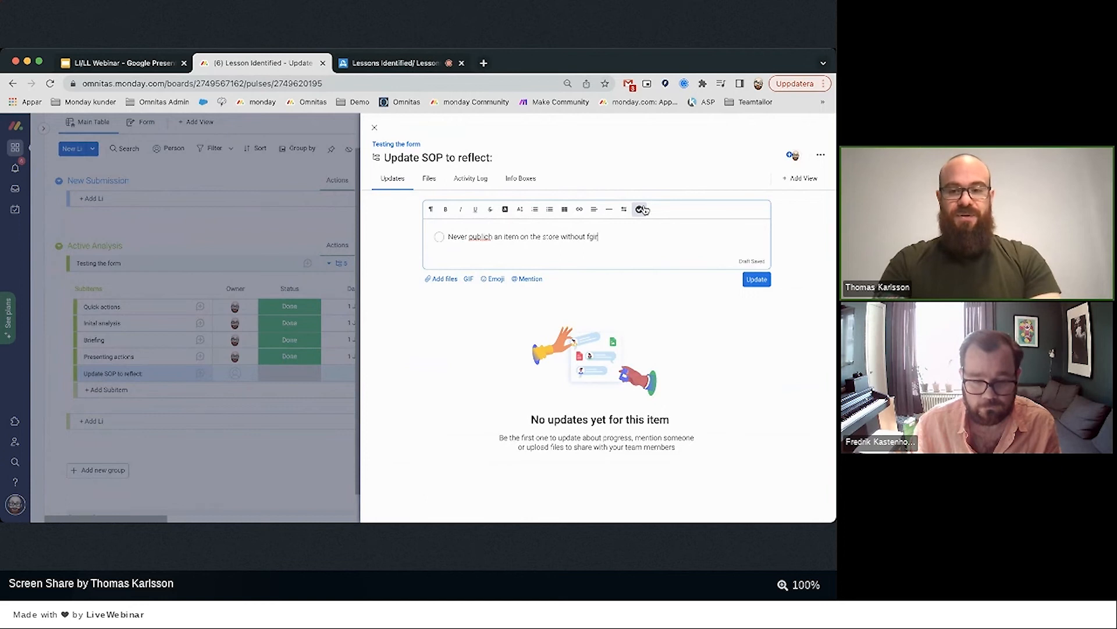
key("BackSpace")
key("BackSpace")
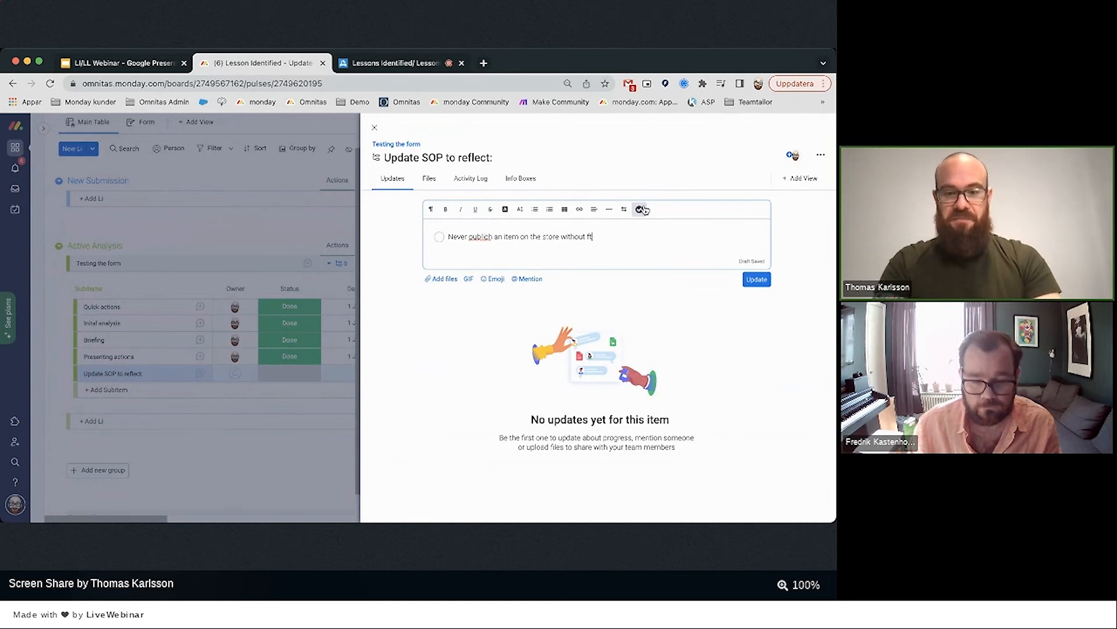
type("rist ordering it to the")
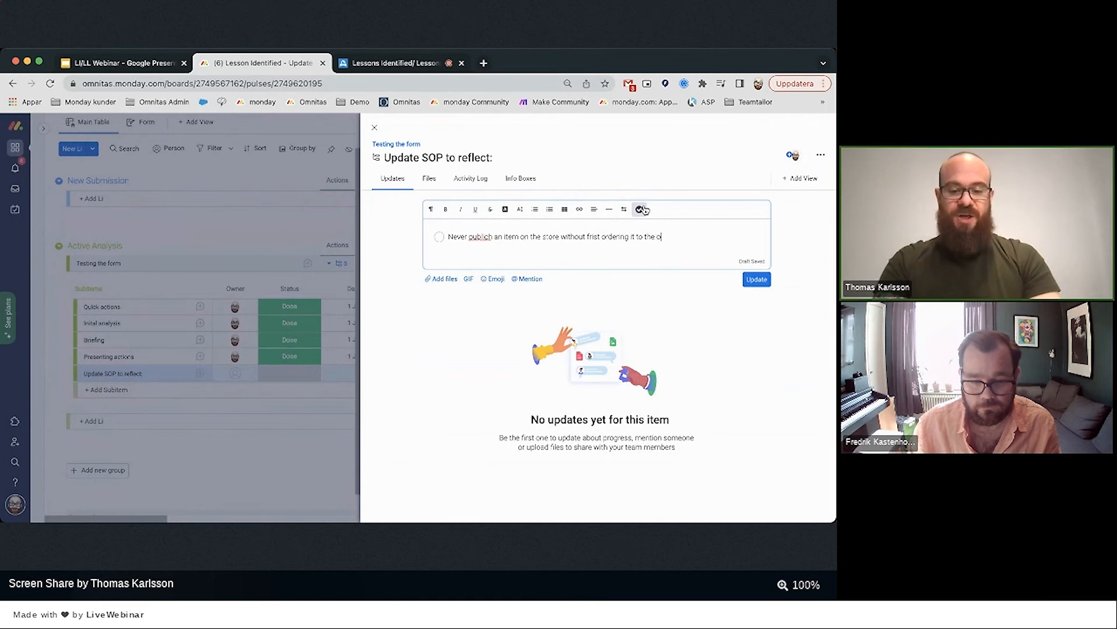
type("or visu")
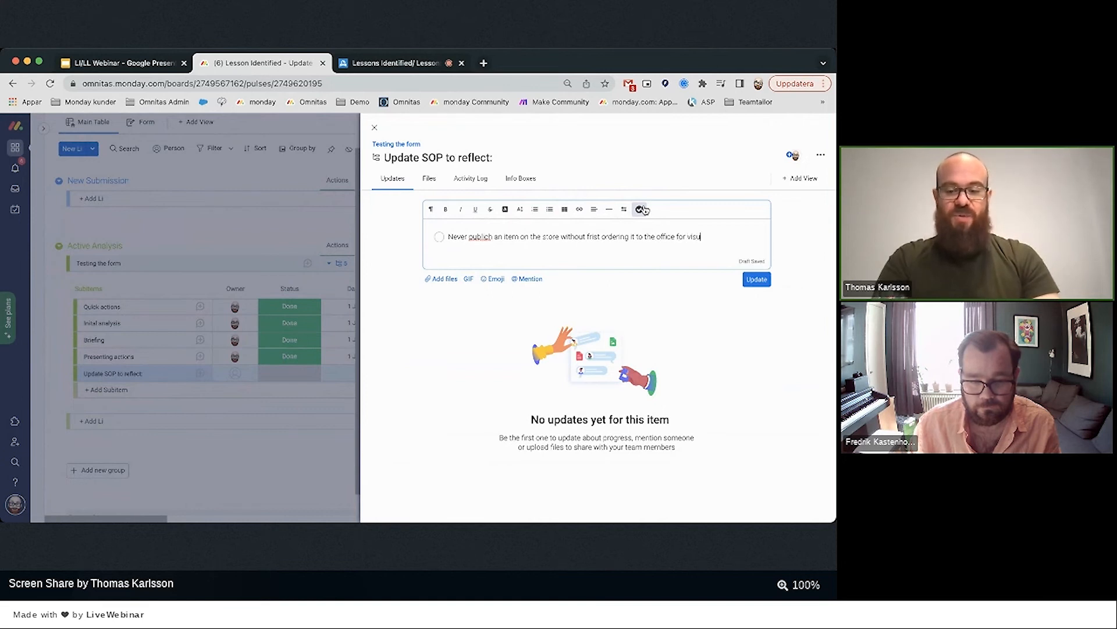
type("al an")
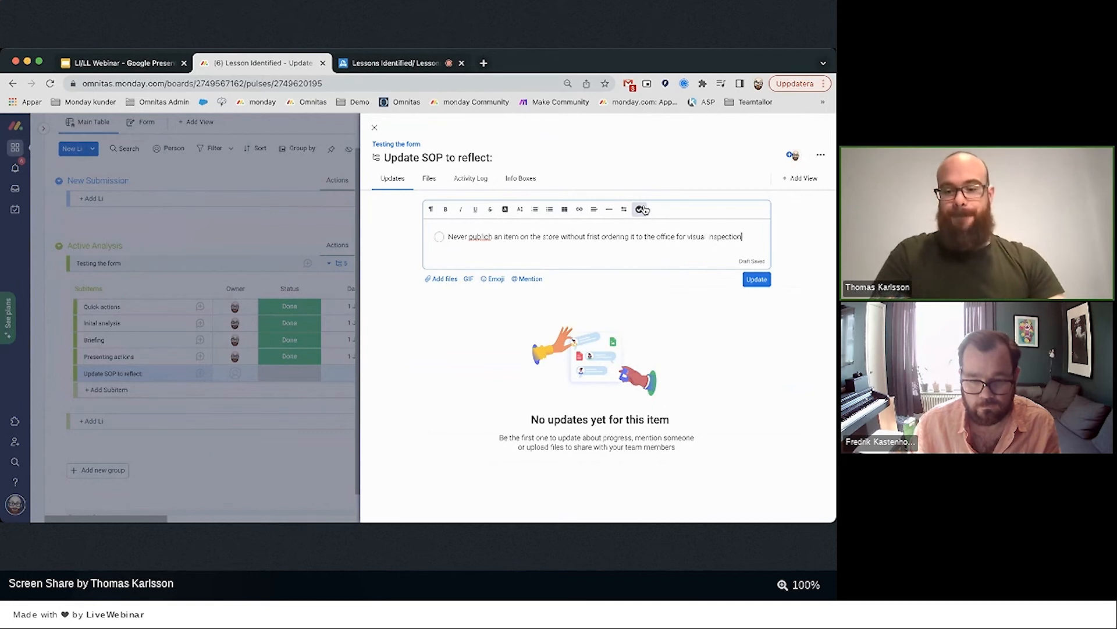
type(".")
key("Return")
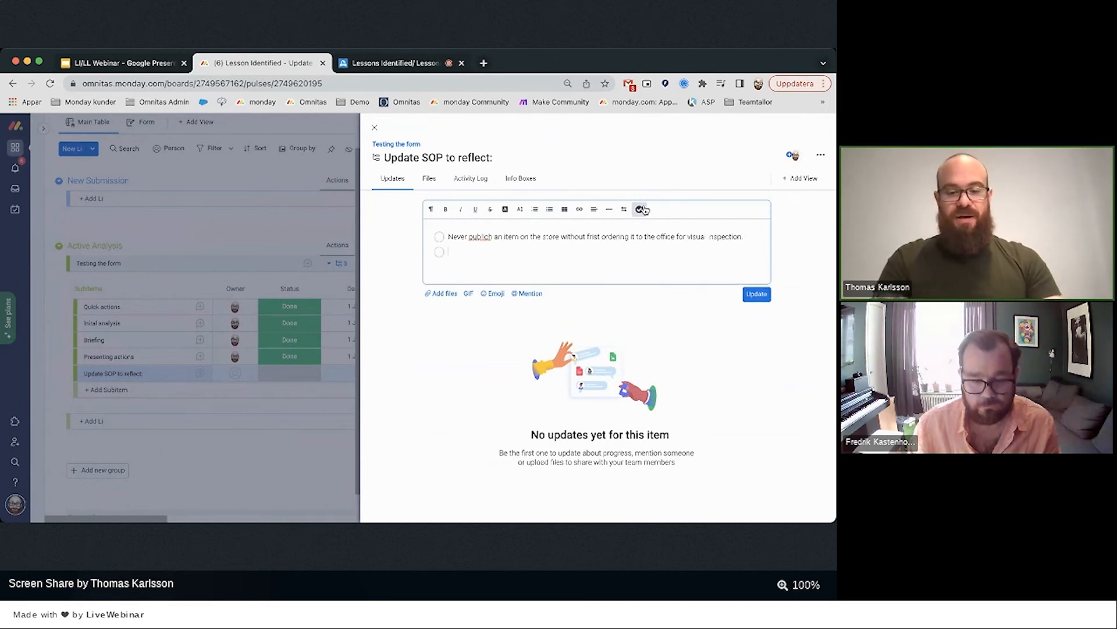
Add the checklist item "Dont over saturate images, try to focus on portraying real colors, not cool filter." and post the update.
type("Do")
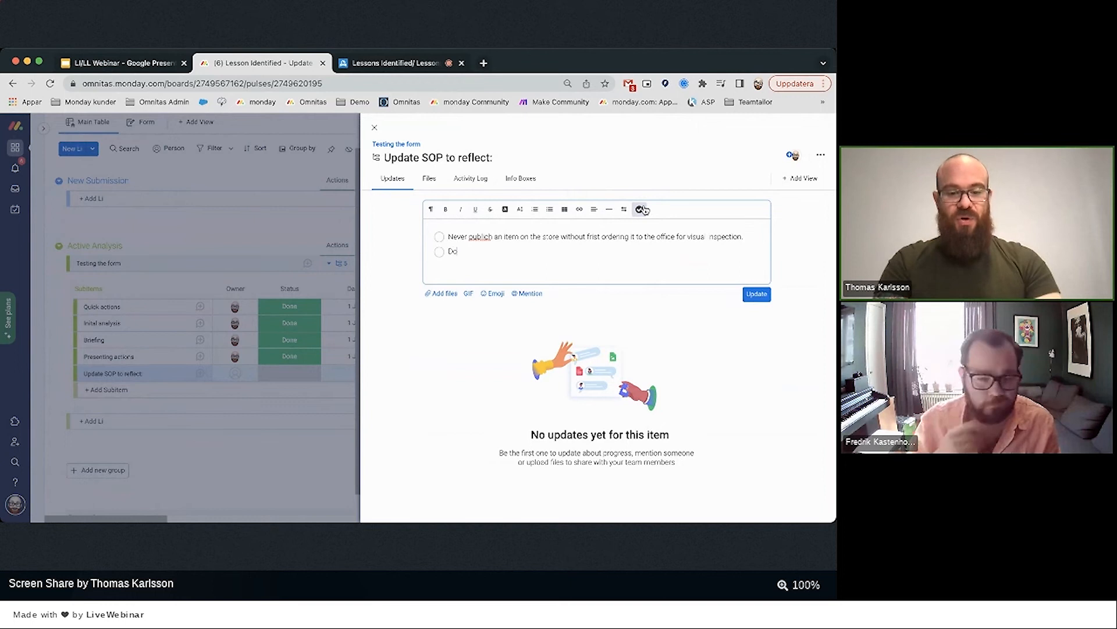
type("ne over s")
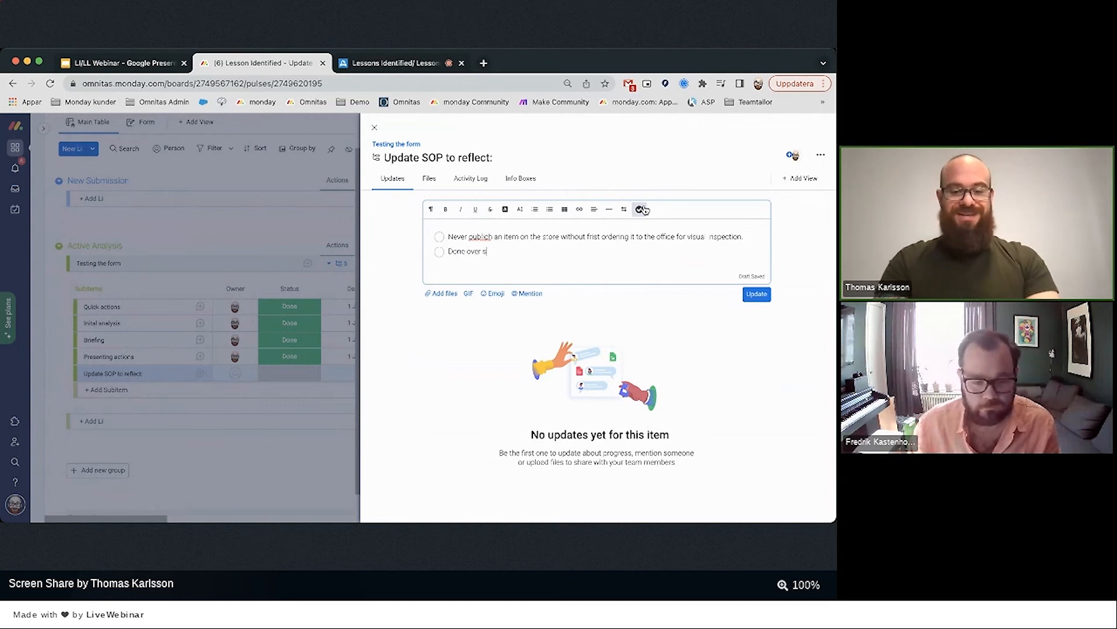
type("aturate ima")
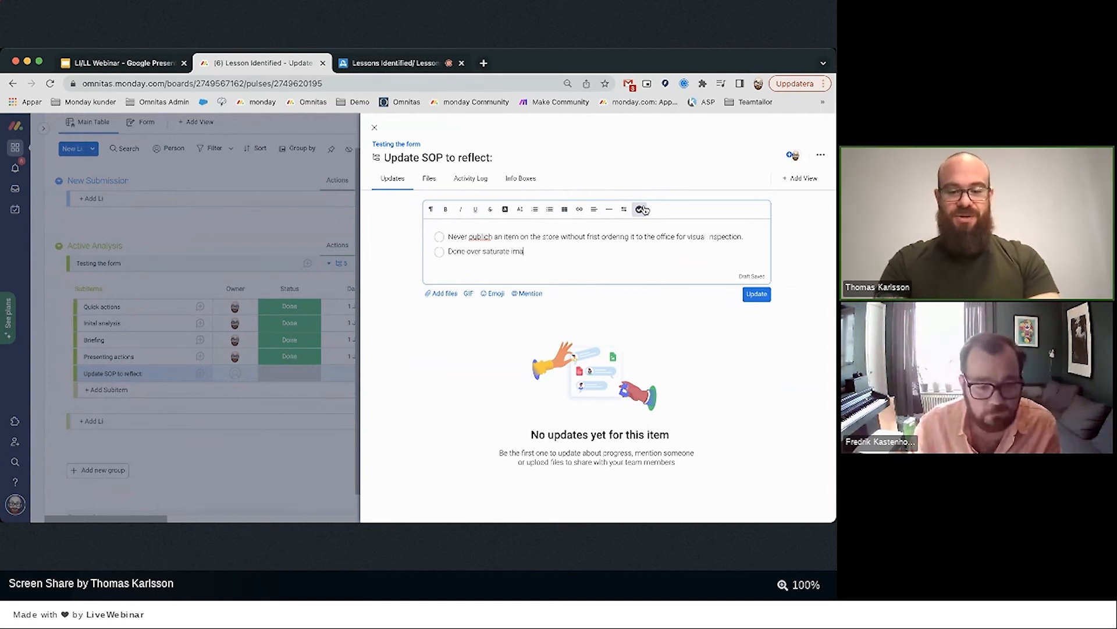
type("ges, try")
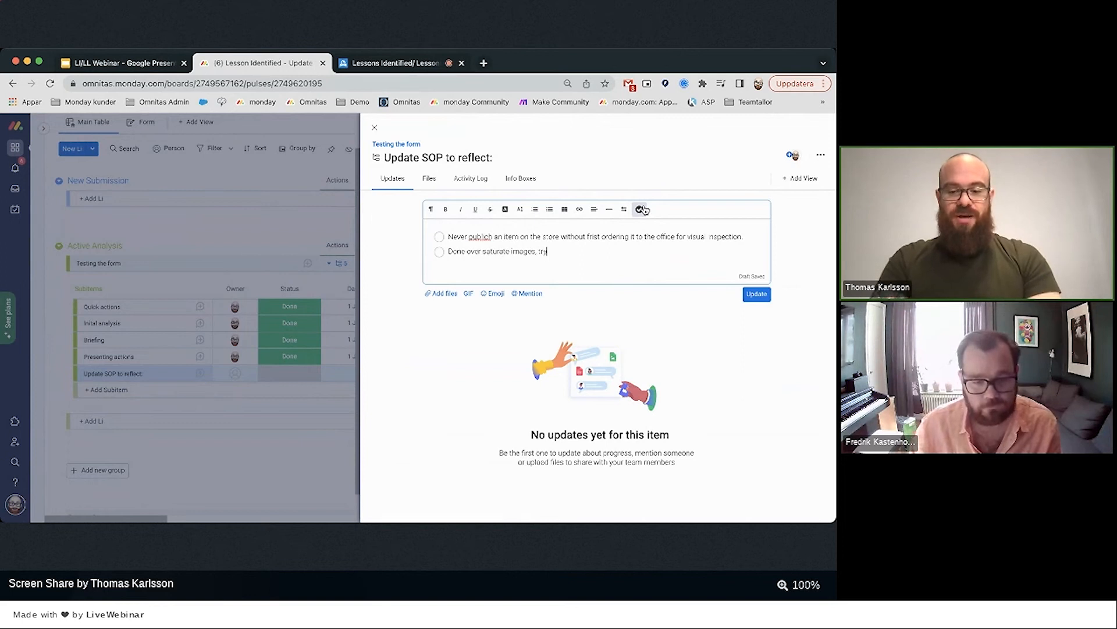
type(" to focus on")
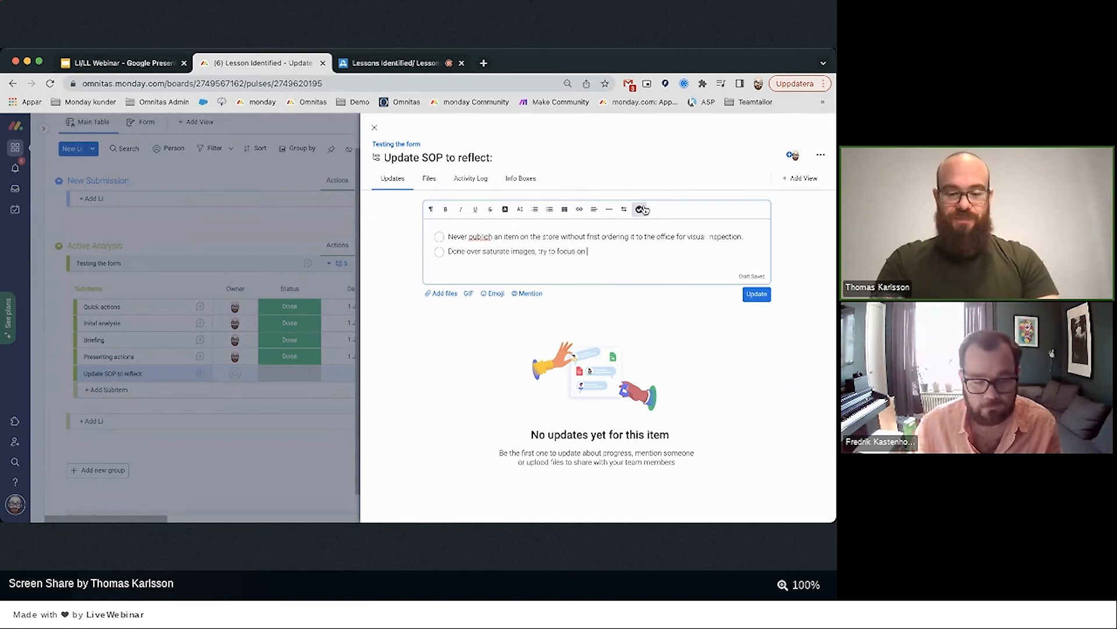
type(" por")
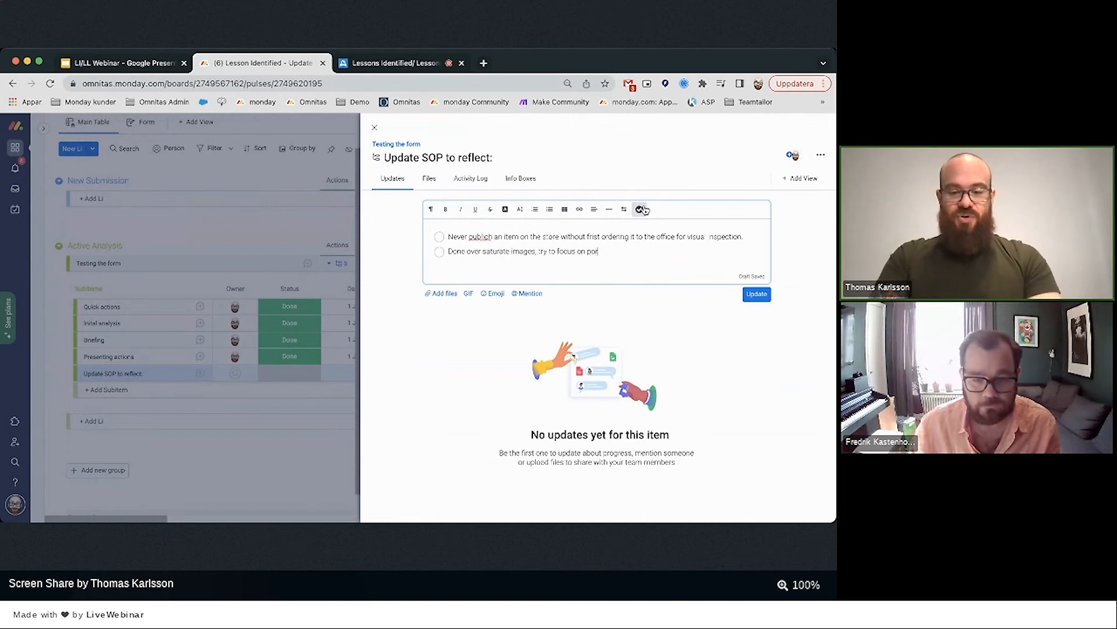
type("traying real")
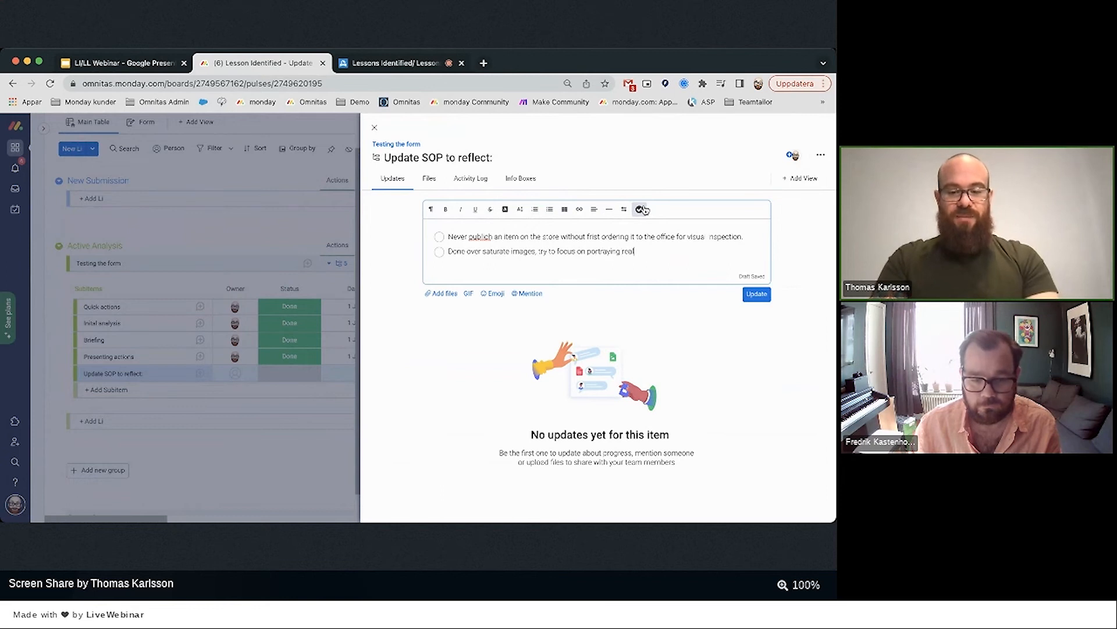
type(" colors, n")
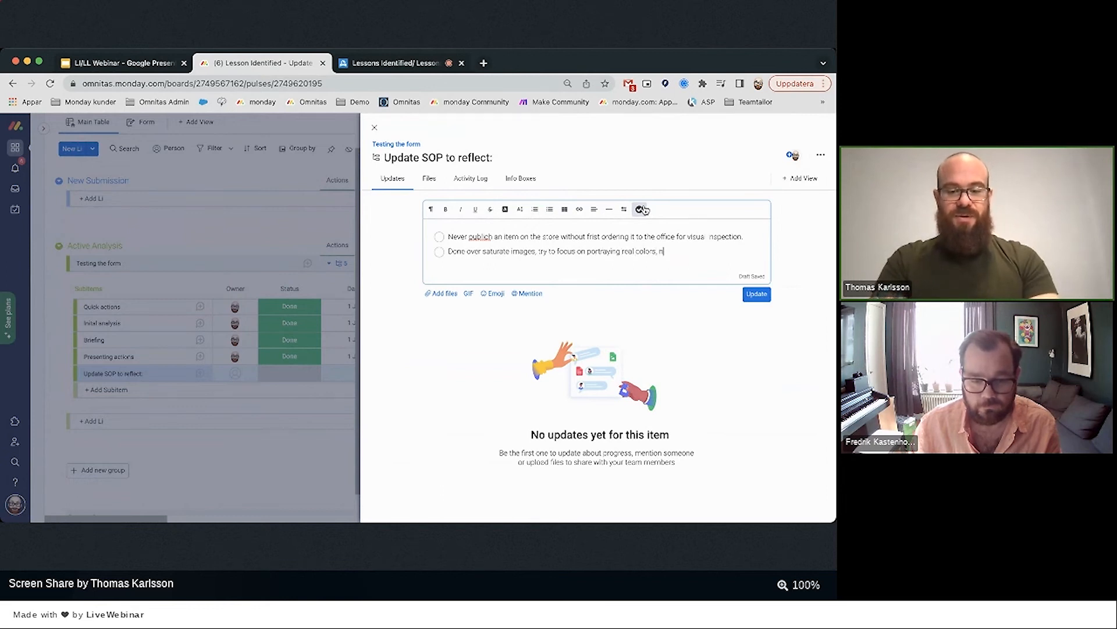
type("ot cool")
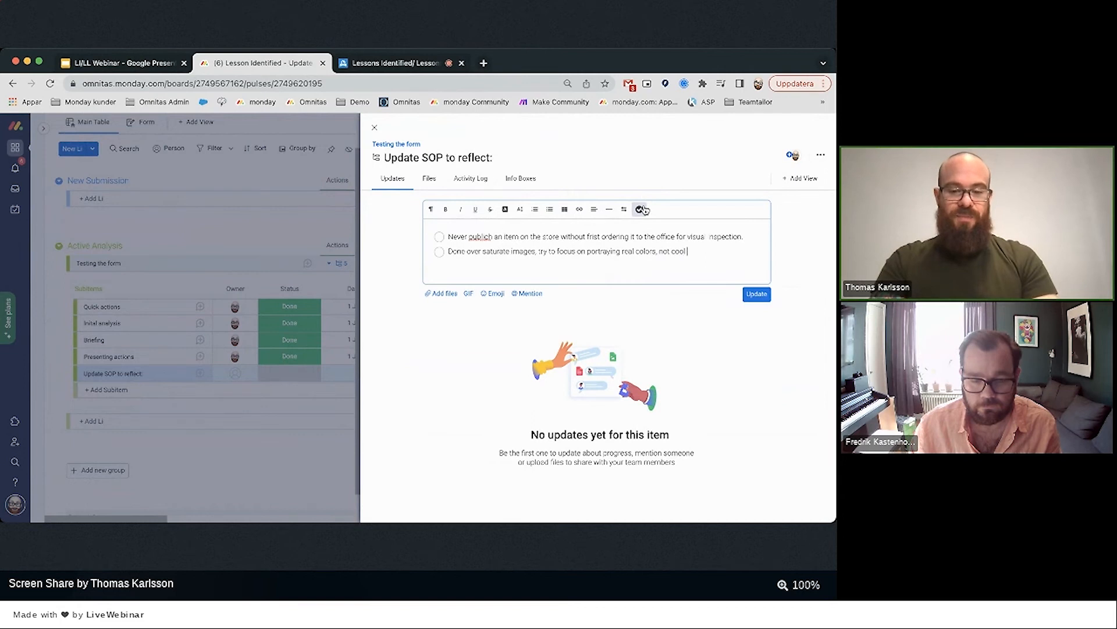
type(" filters")
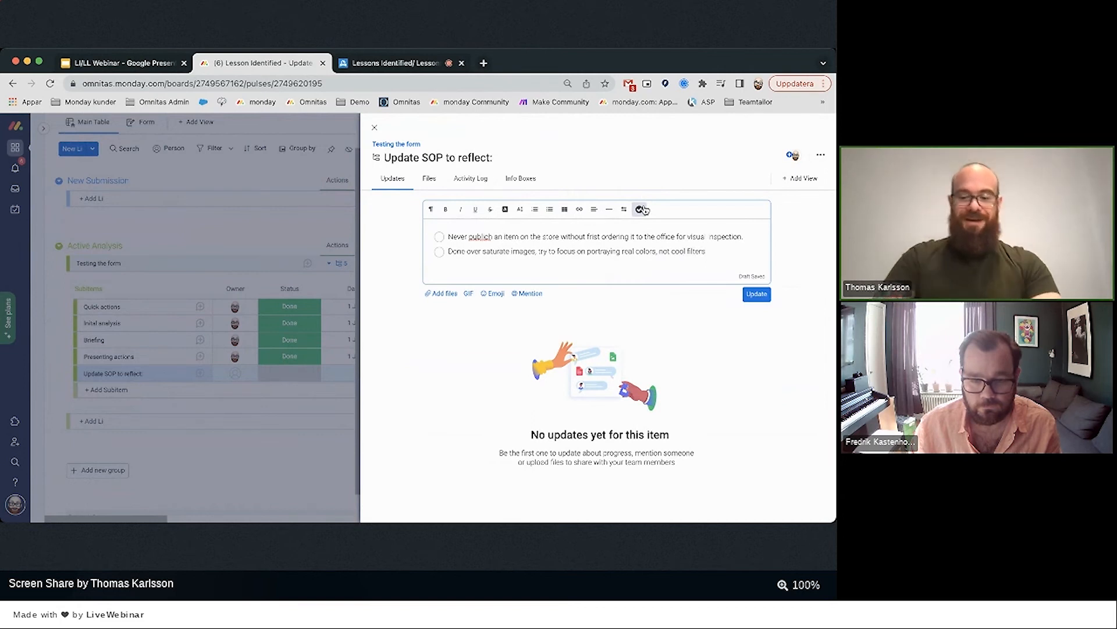
key("Return")
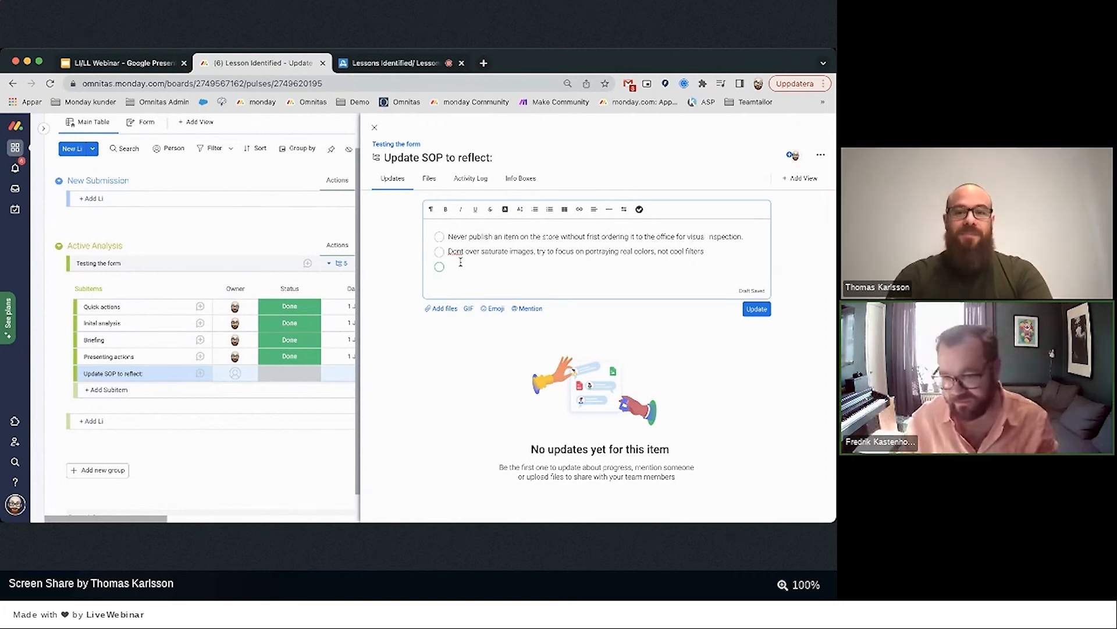
key("BackSpace")
key("BackSpace")
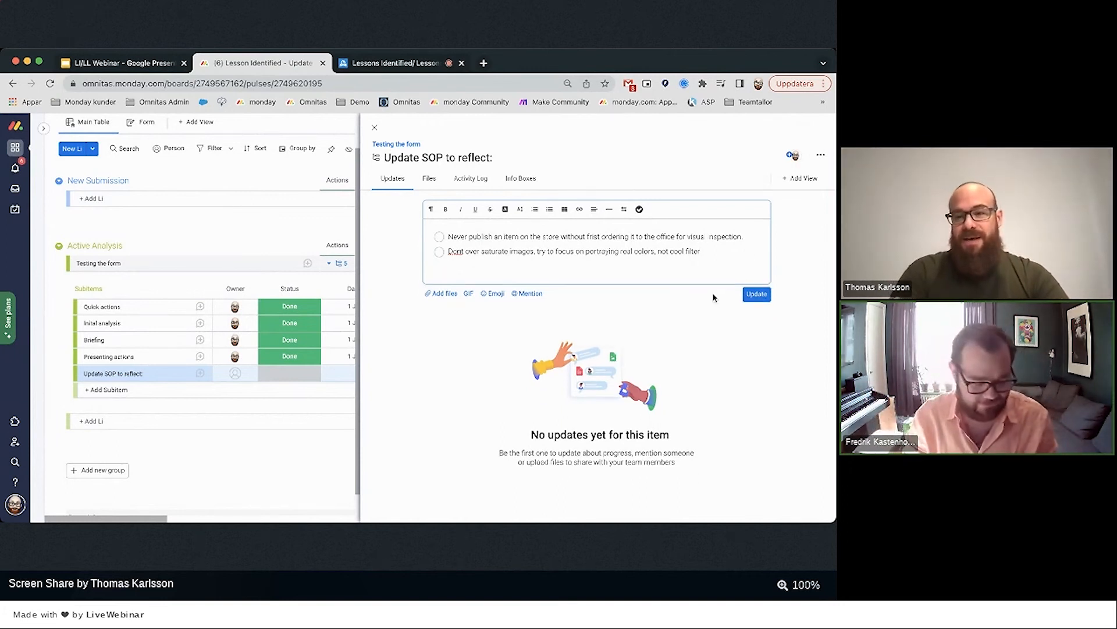
left_click(746, 295)
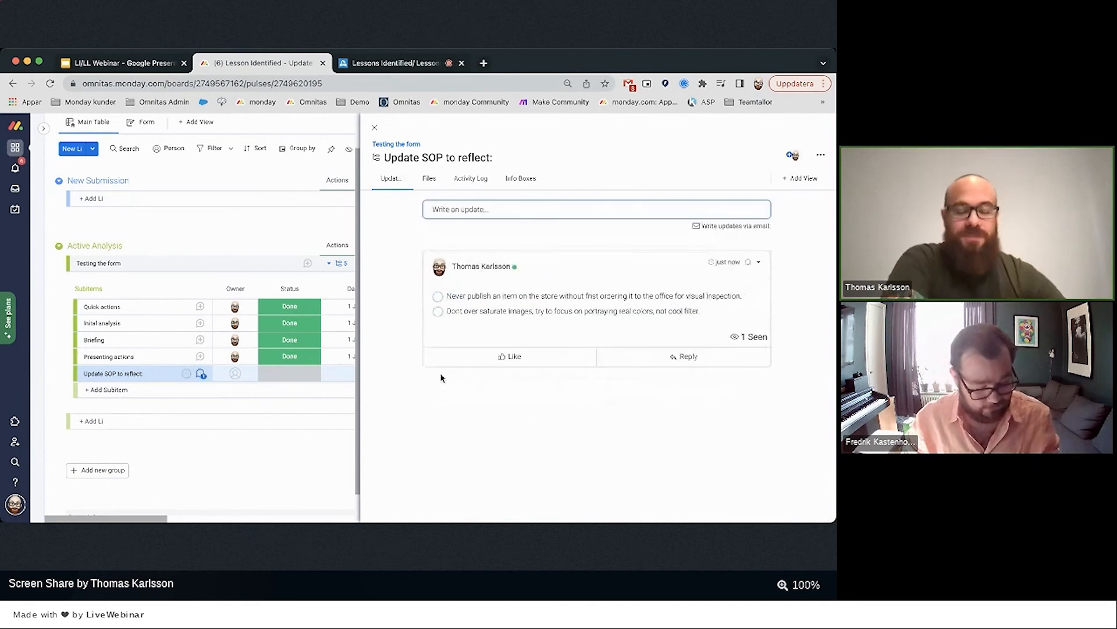
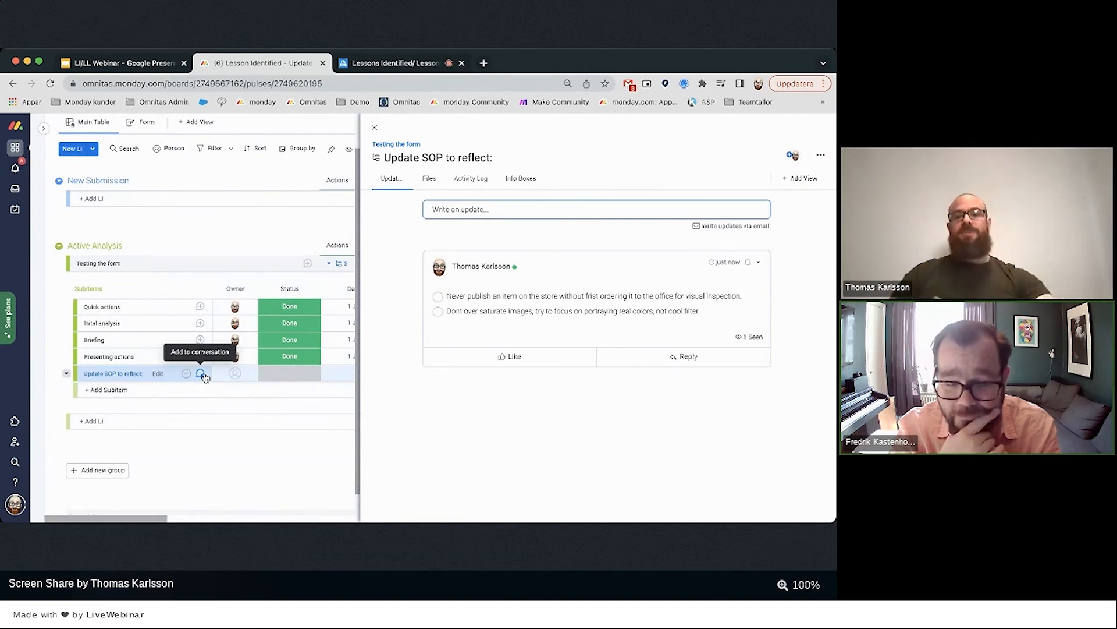
Close the subitem's updates and assign the second suggested team member as Owner of "Update SOP to reflect:".
left_click(201, 375)
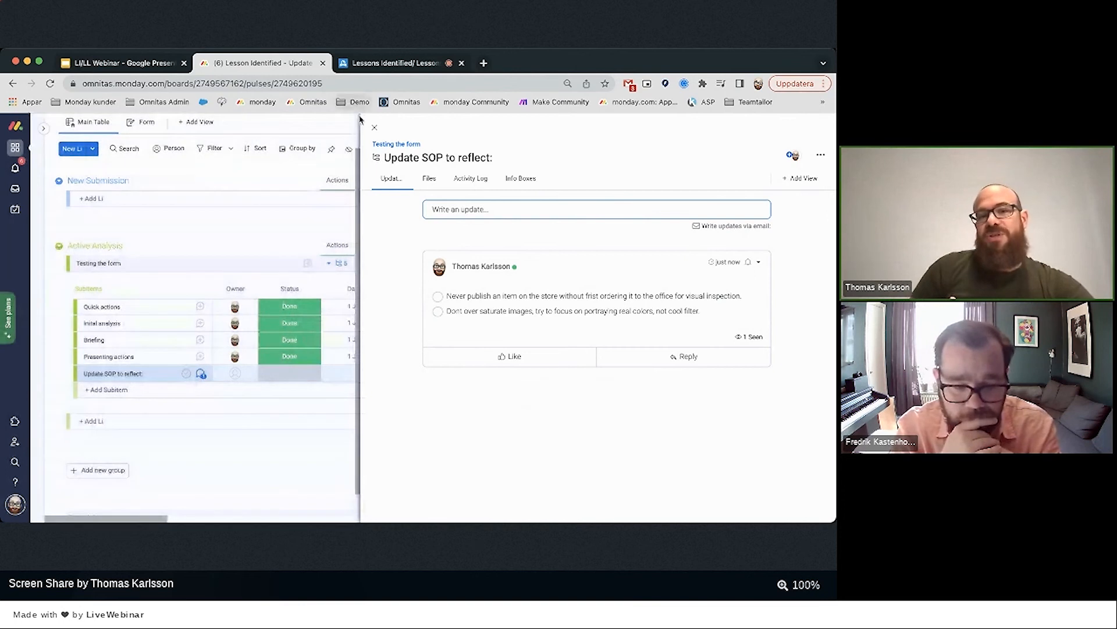
left_click(375, 127)
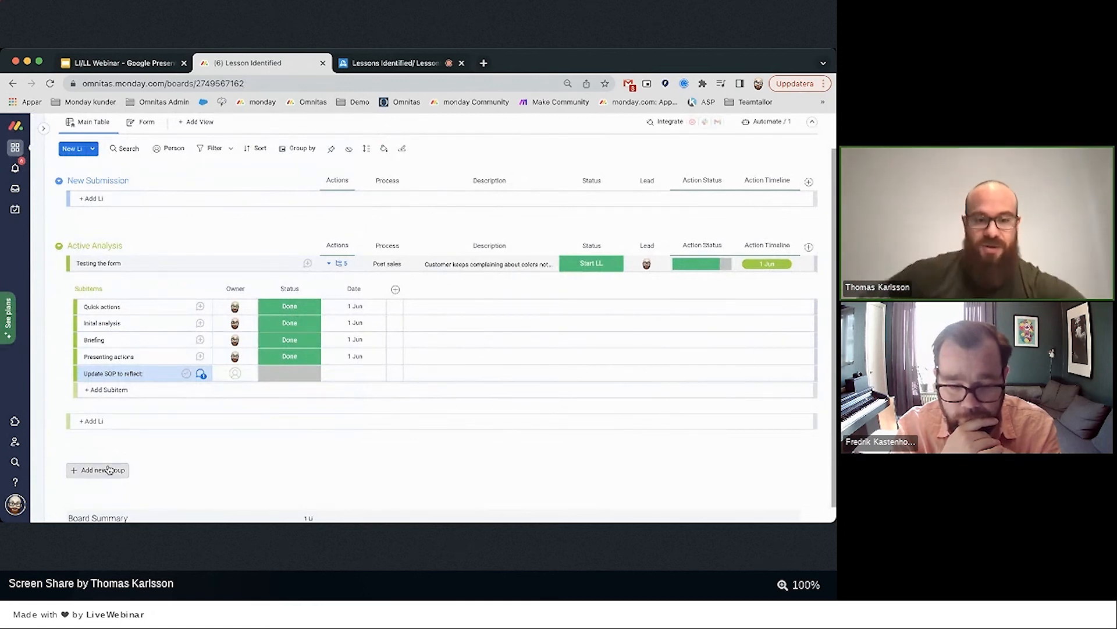
left_click(235, 373)
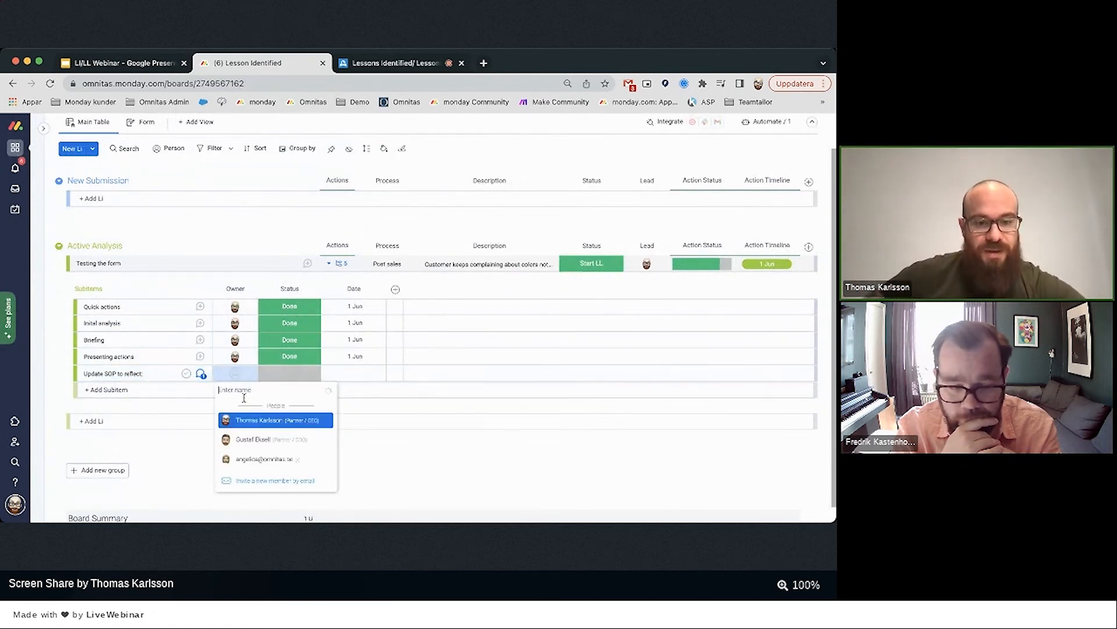
left_click(240, 441)
left_click(231, 375)
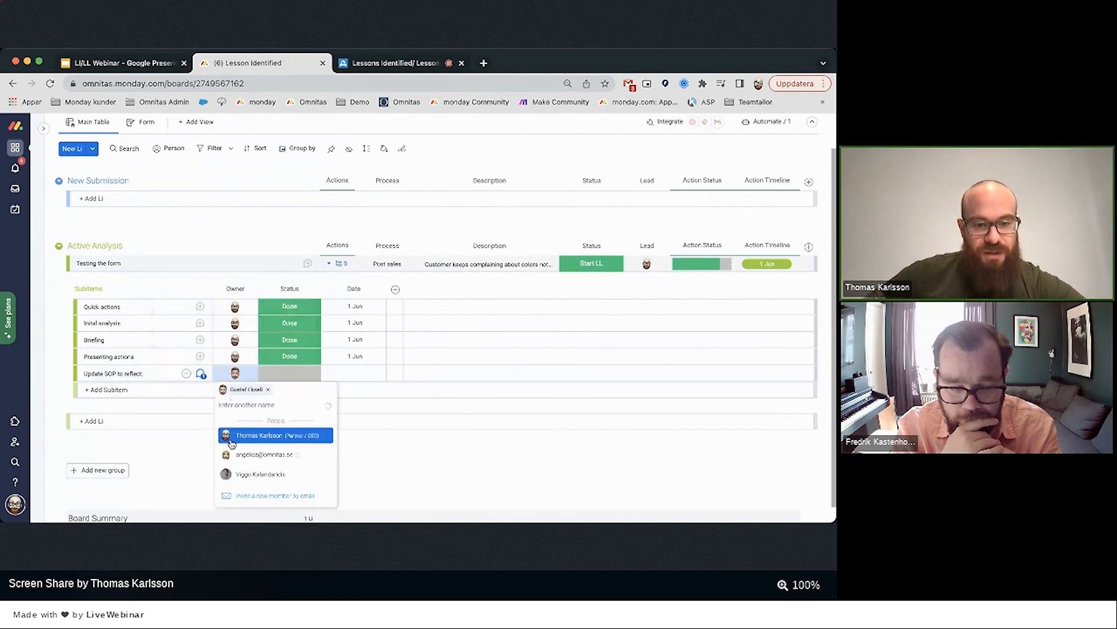
Add a second person as Owner of "Update SOP to reflect:" and tick off both checklist items in its update.
type("fre")
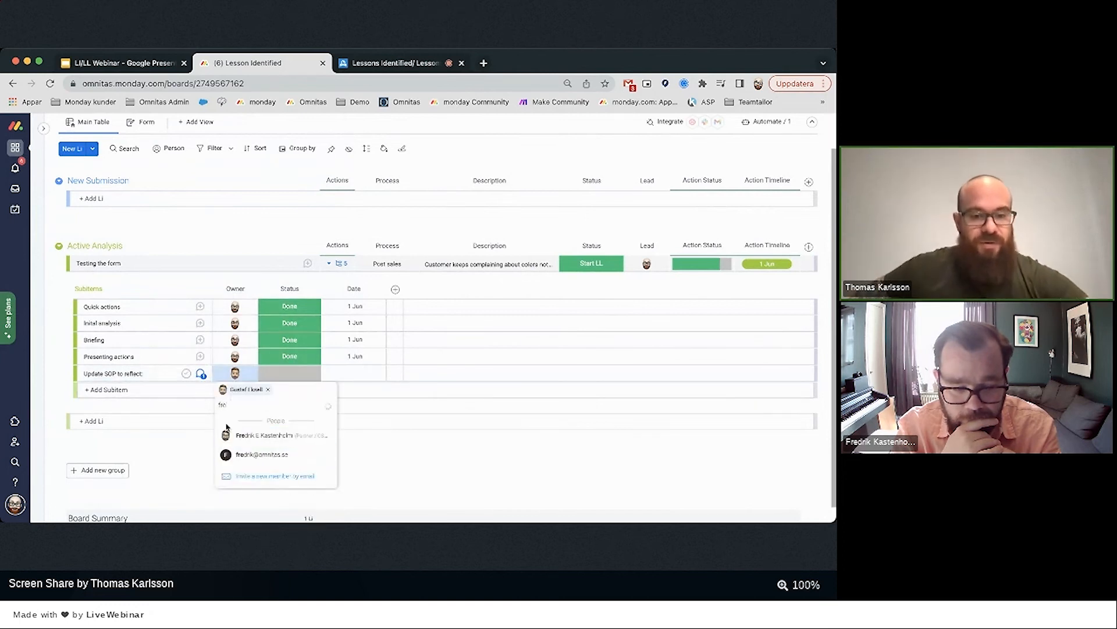
left_click(248, 436)
left_click(201, 374)
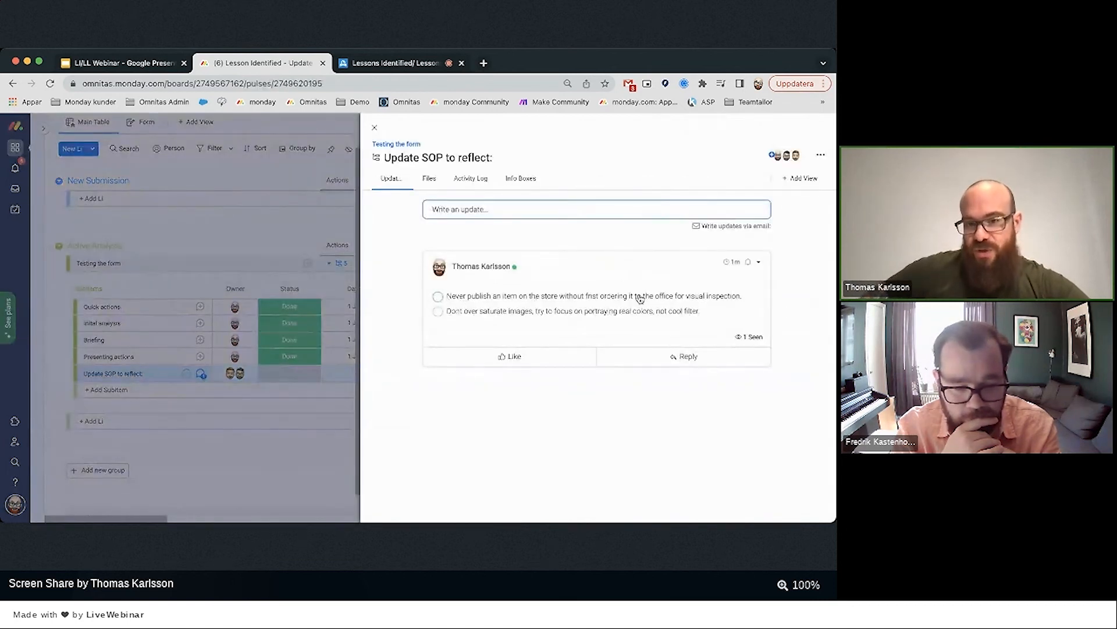
left_click(438, 297)
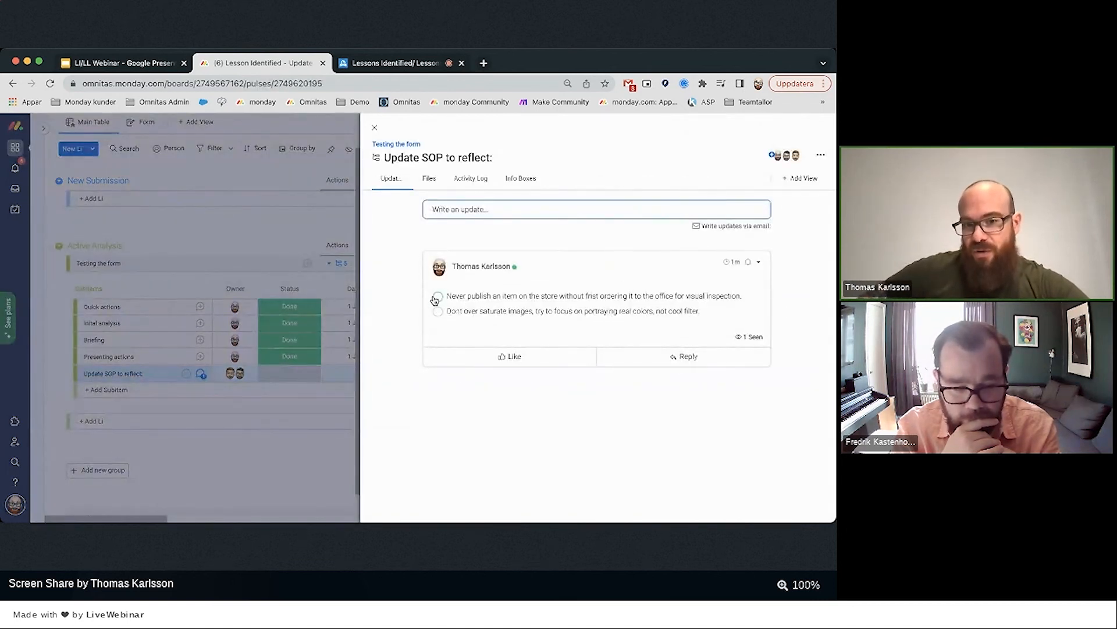
left_click(438, 311)
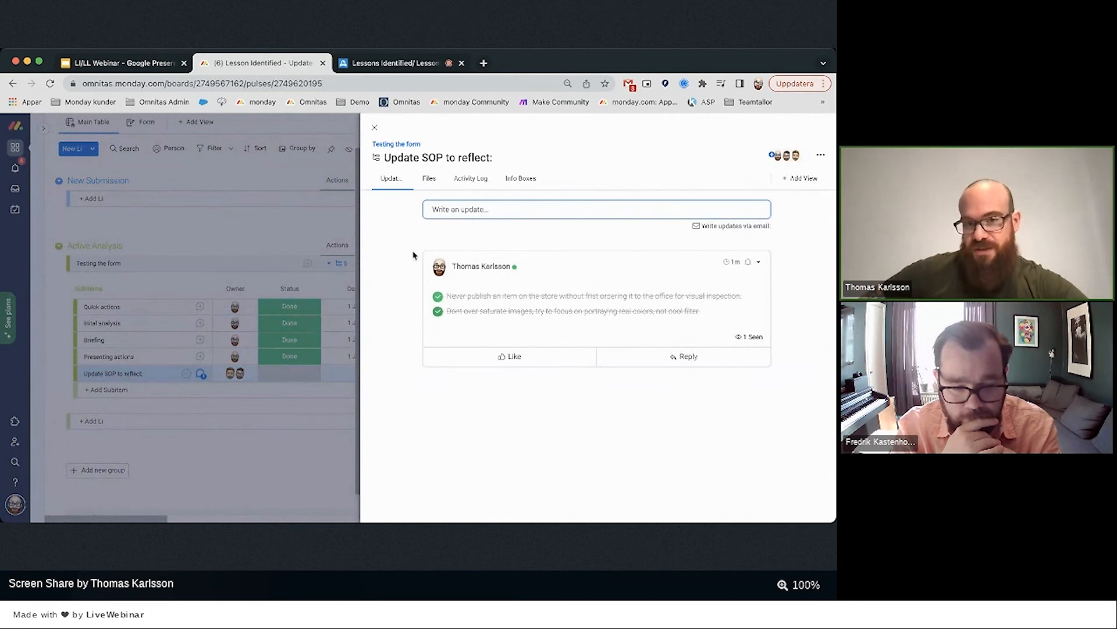
left_click(375, 128)
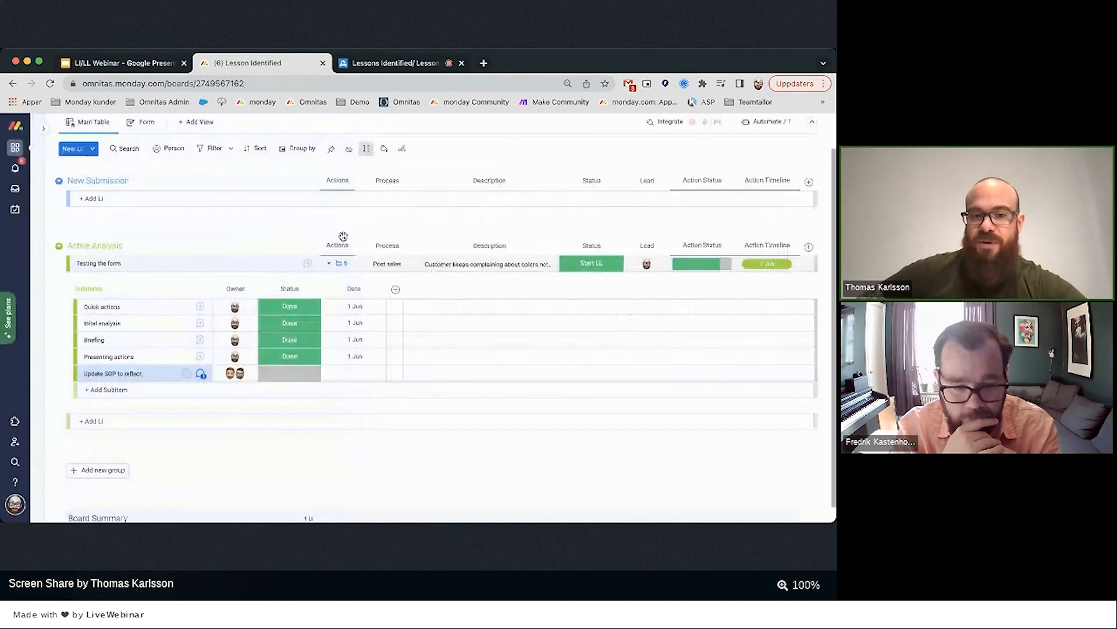
Set the subitem "Update SOP to reflect:" to the status Working on it with the date 1 Jun.
scroll(349, 361, "down", 1)
left_click(289, 356)
left_click(289, 376)
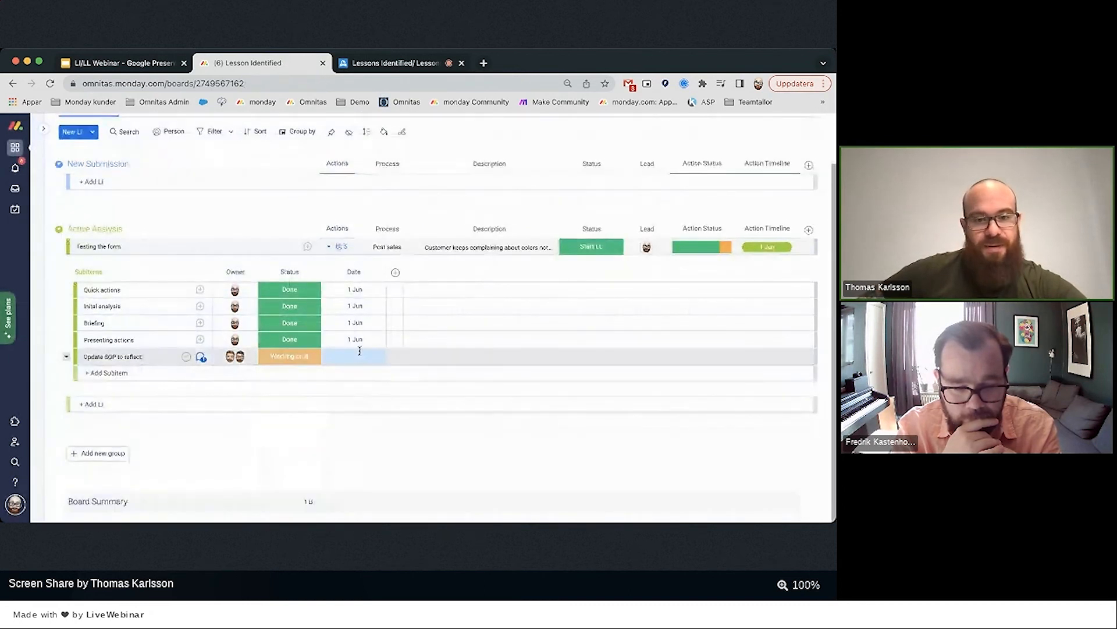
left_click(360, 355)
left_click(355, 366)
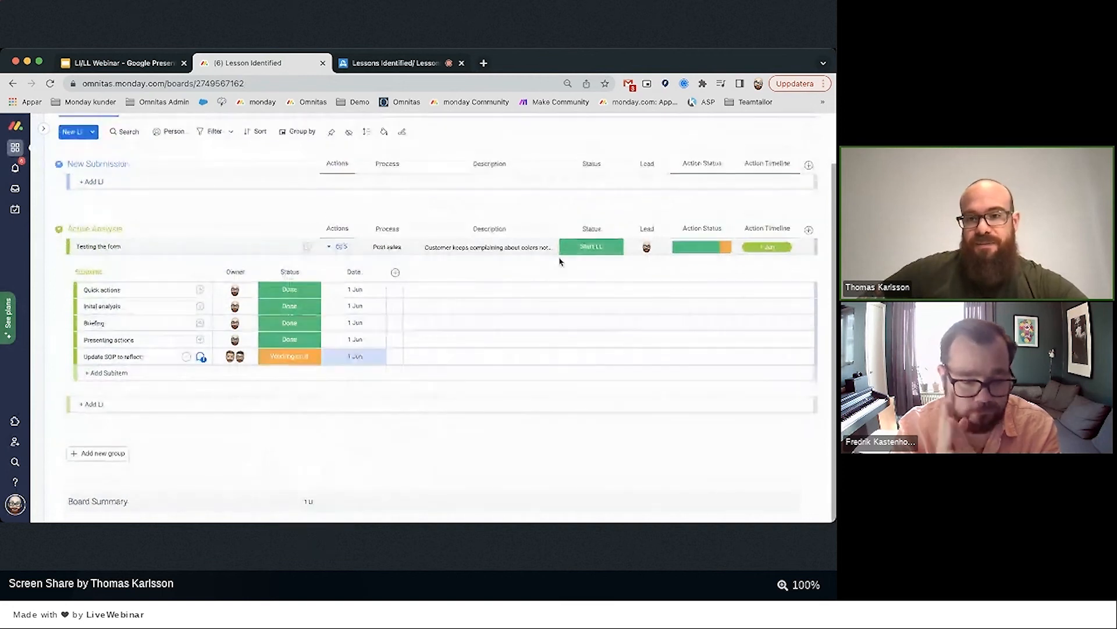
Add a dark green label named Validated to the board's Status column labels.
left_click(581, 246)
left_click(592, 391)
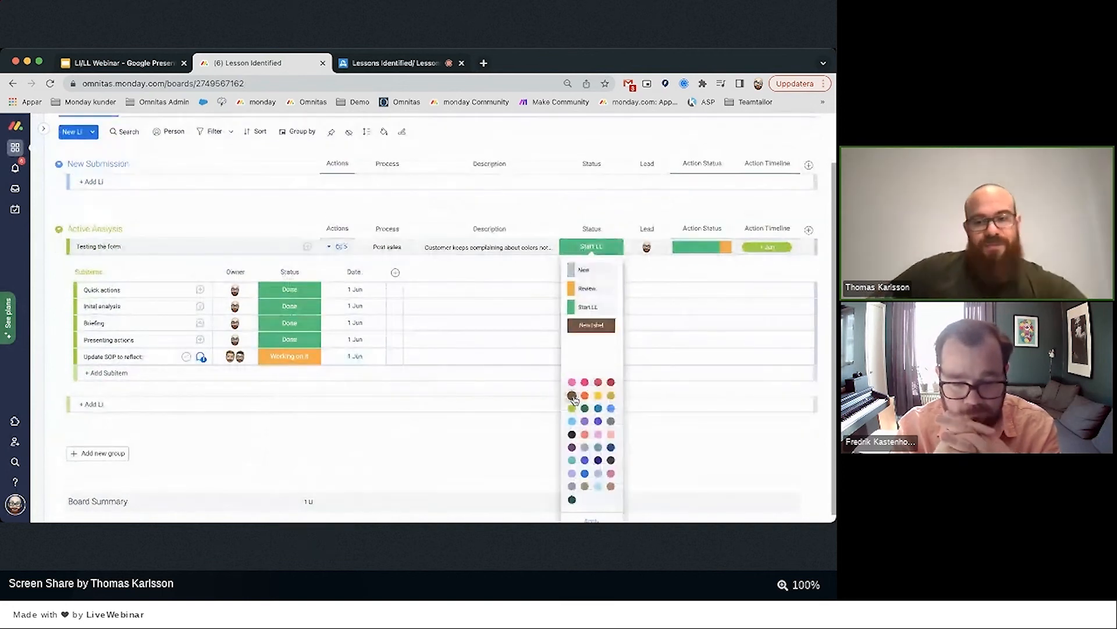
type("Va")
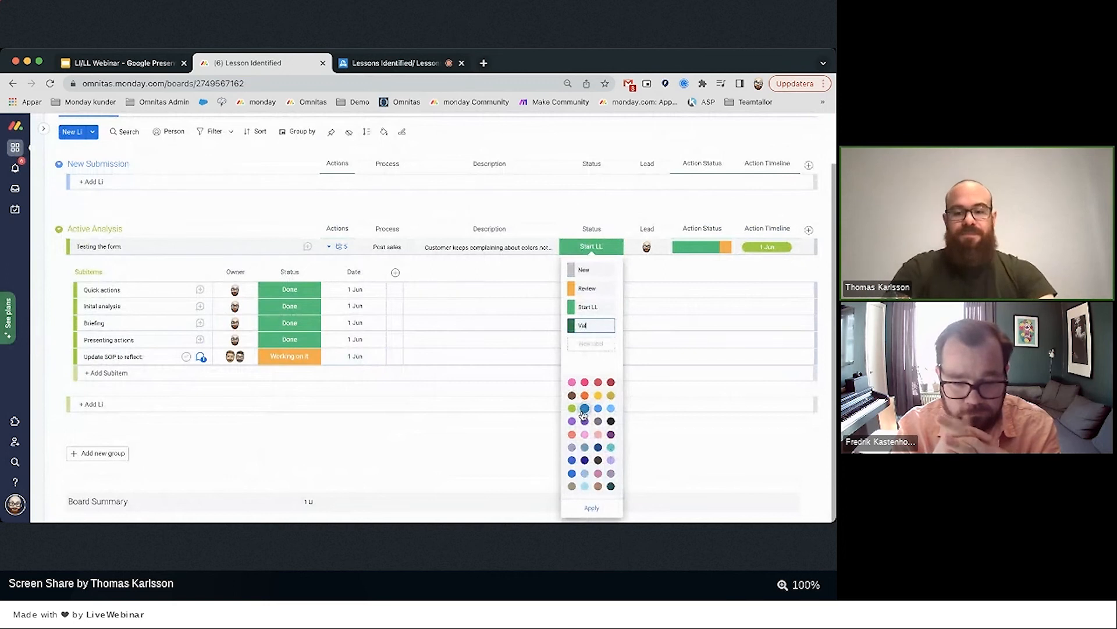
type("lidated")
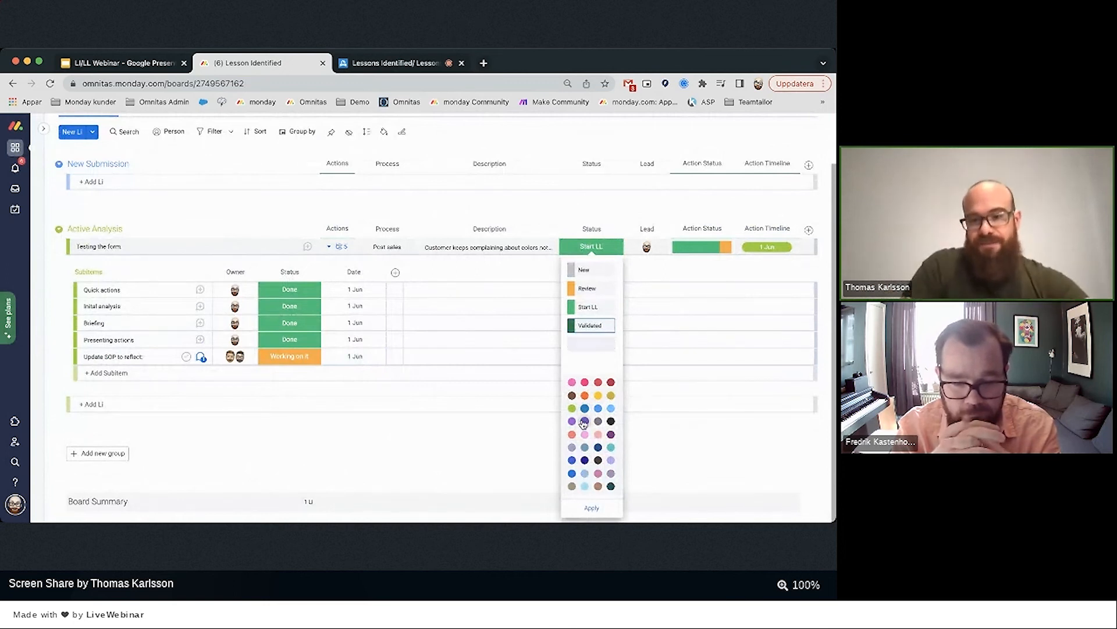
left_click(572, 370)
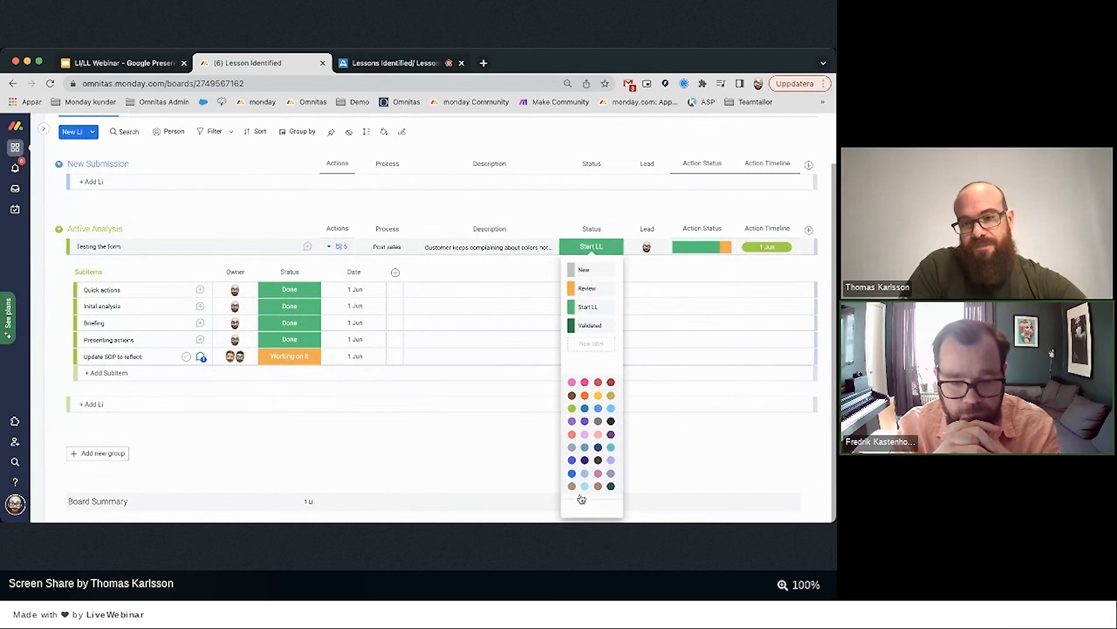
Add a light green label named Restart to the Status column and apply the label changes.
left_click(570, 410)
type("Restart")
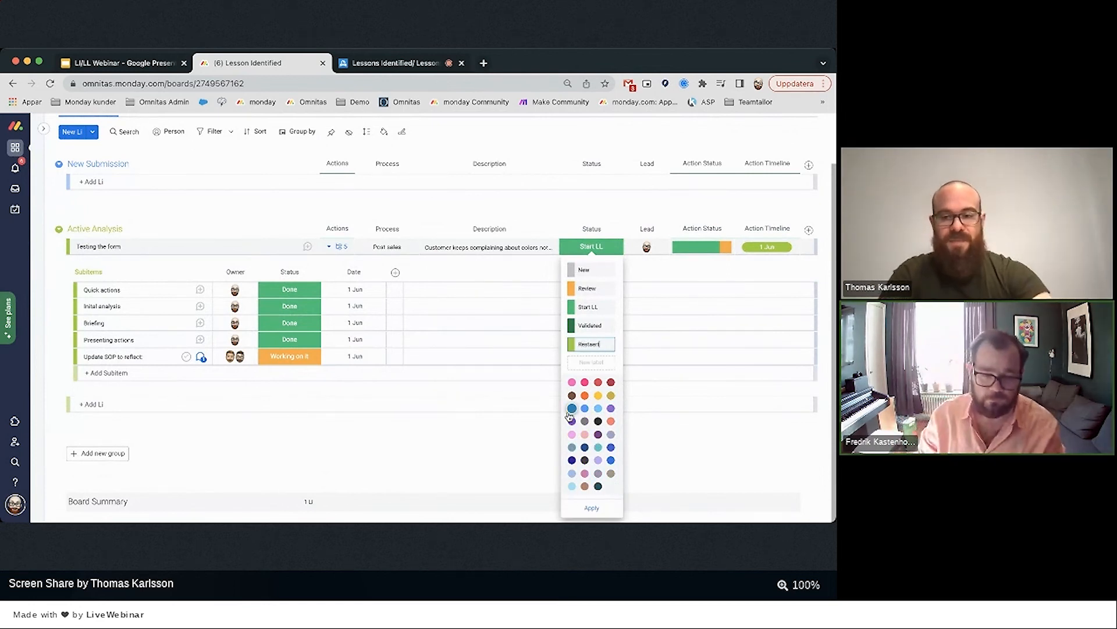
key("BackSpace")
key("BackSpace")
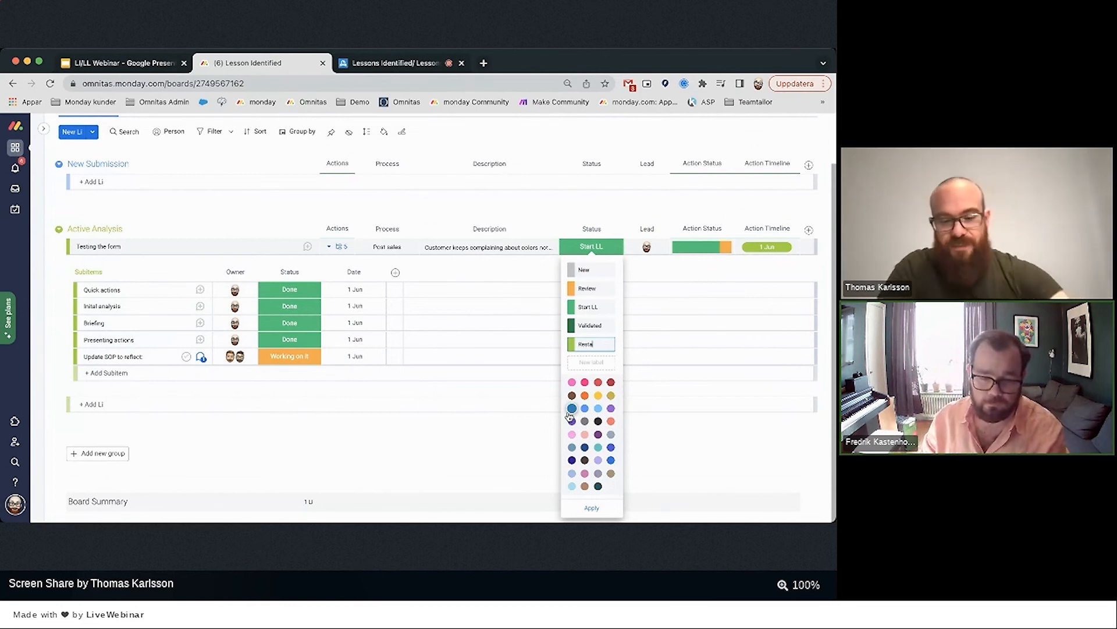
left_click(592, 508)
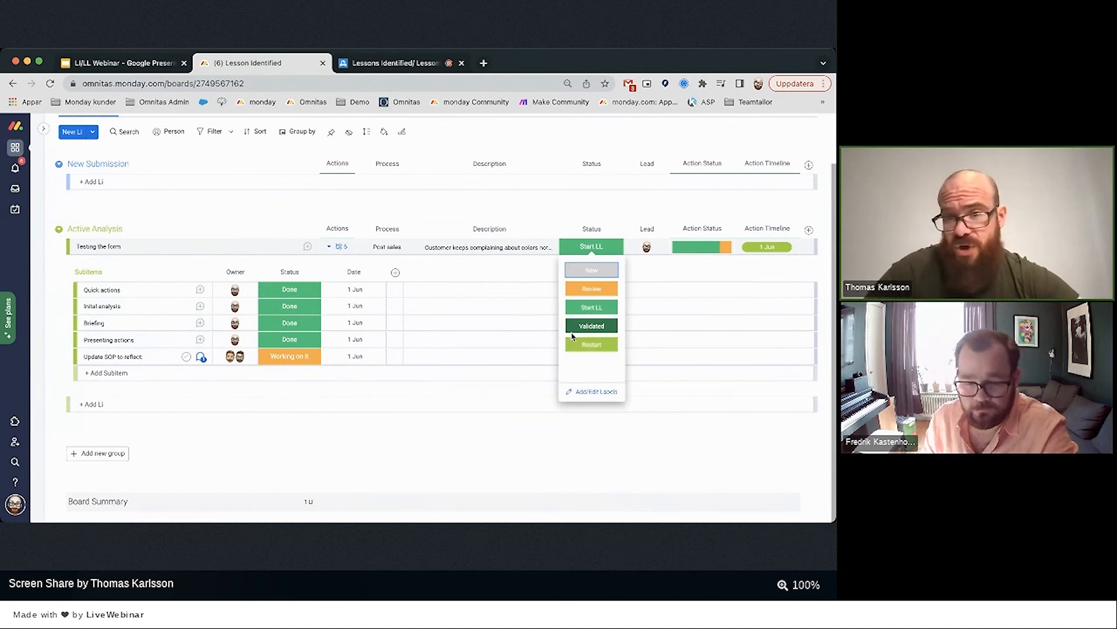
left_click(522, 228)
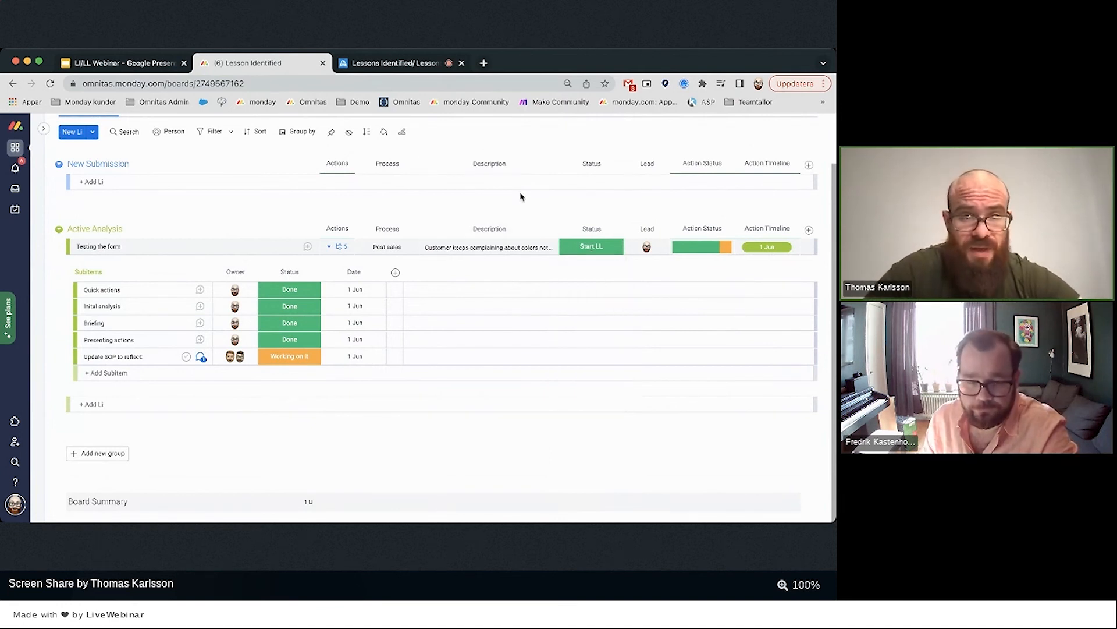
Set the status of the subitem "Update SOP to reflect:" to Done and collapse the subitems of "Testing the form".
left_click(331, 250)
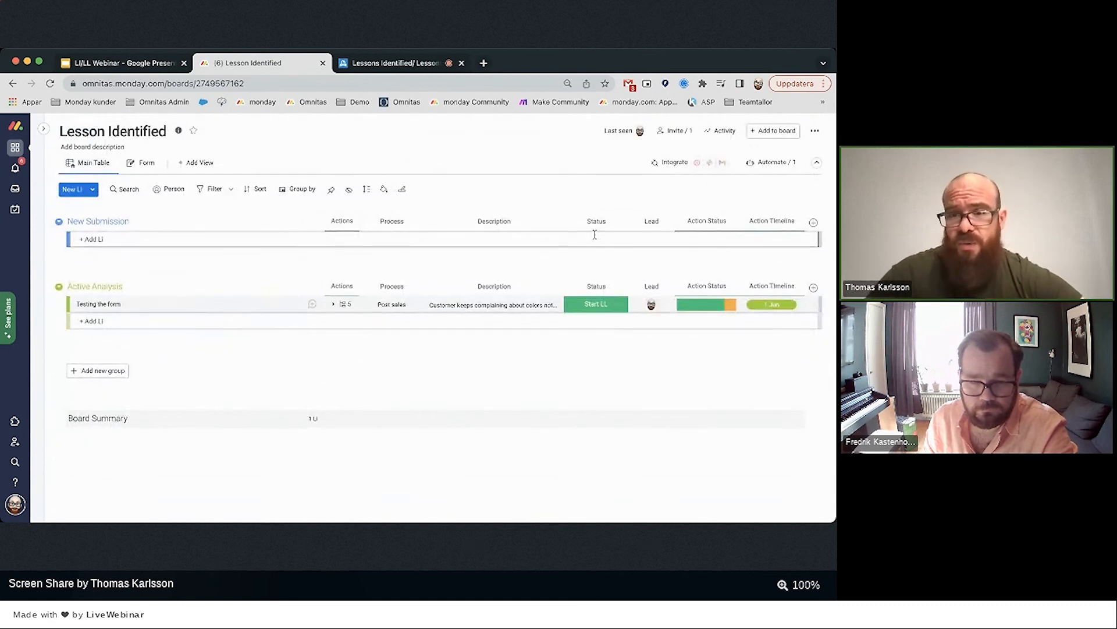
left_click(343, 309)
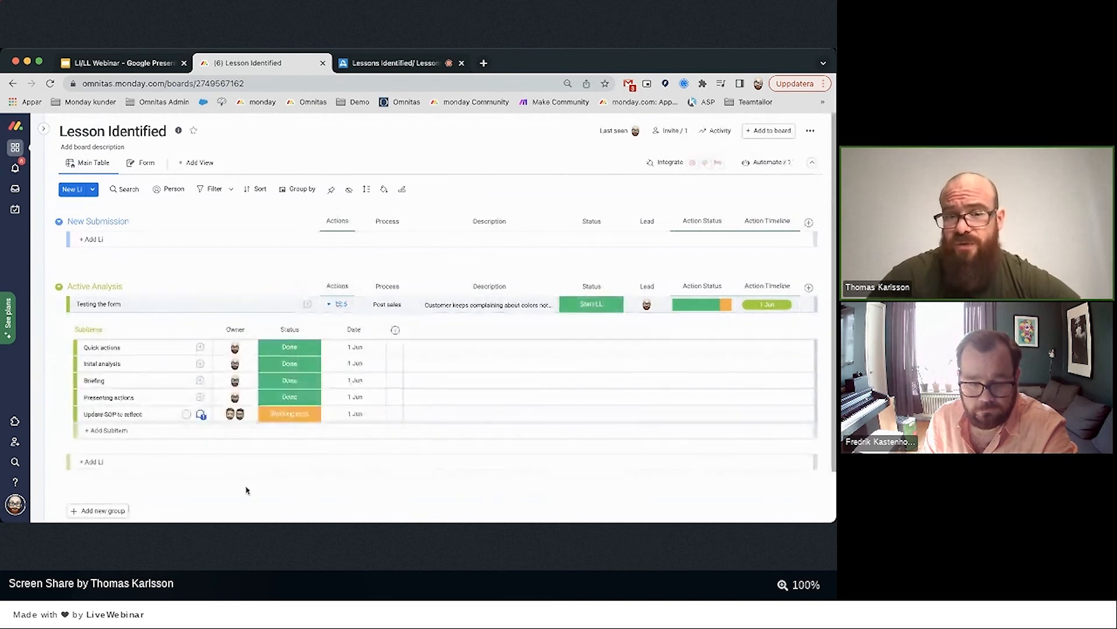
left_click(270, 417)
left_click(278, 417)
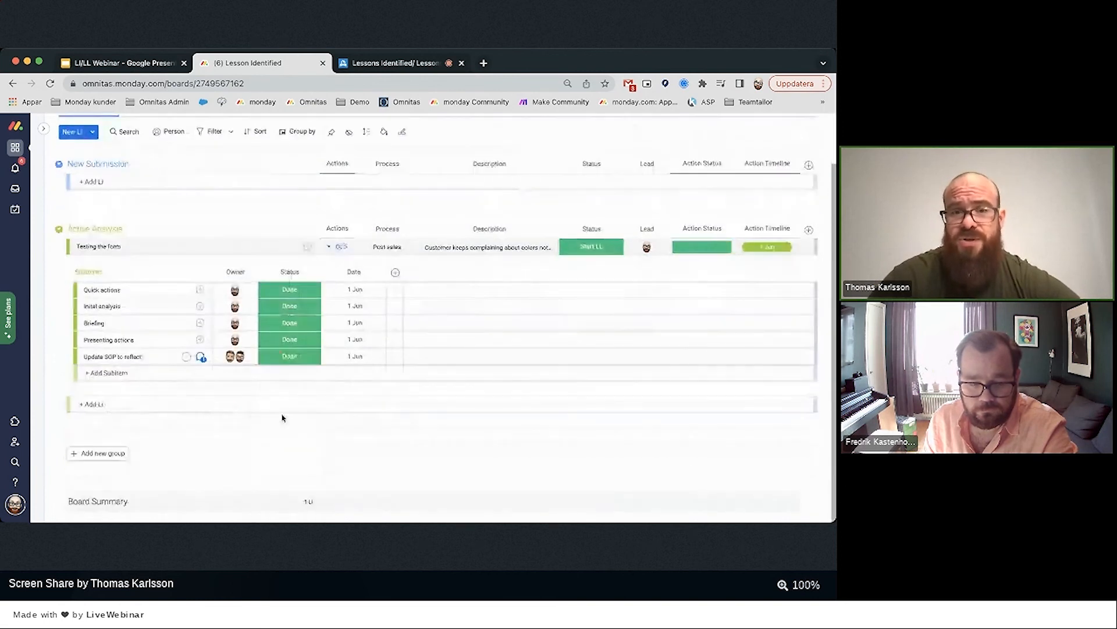
left_click(335, 245)
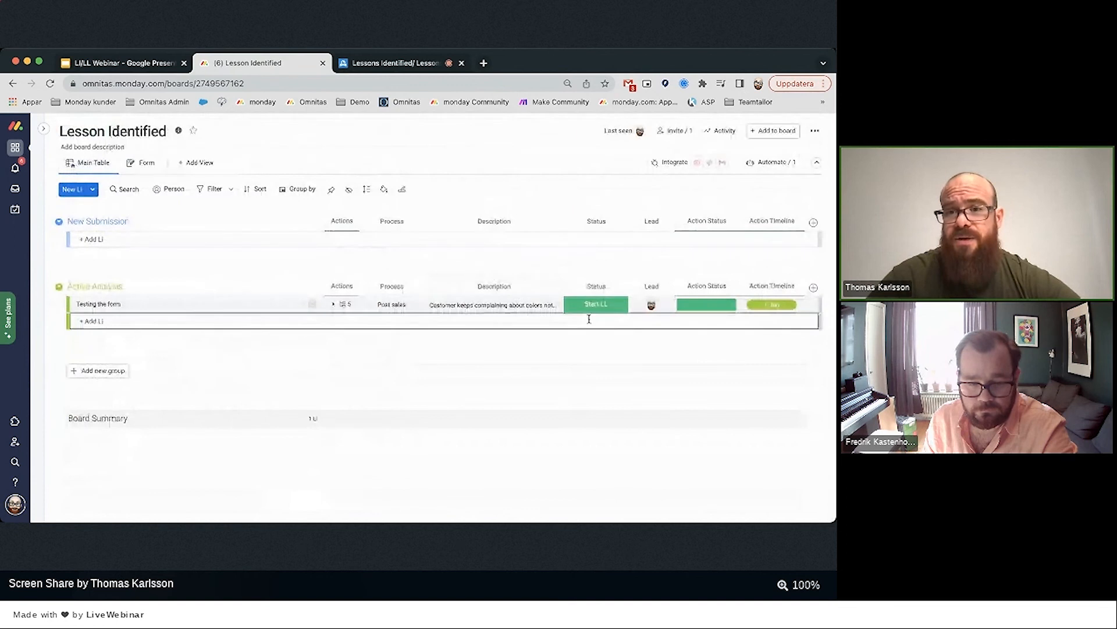
left_click(595, 305)
left_click(589, 263)
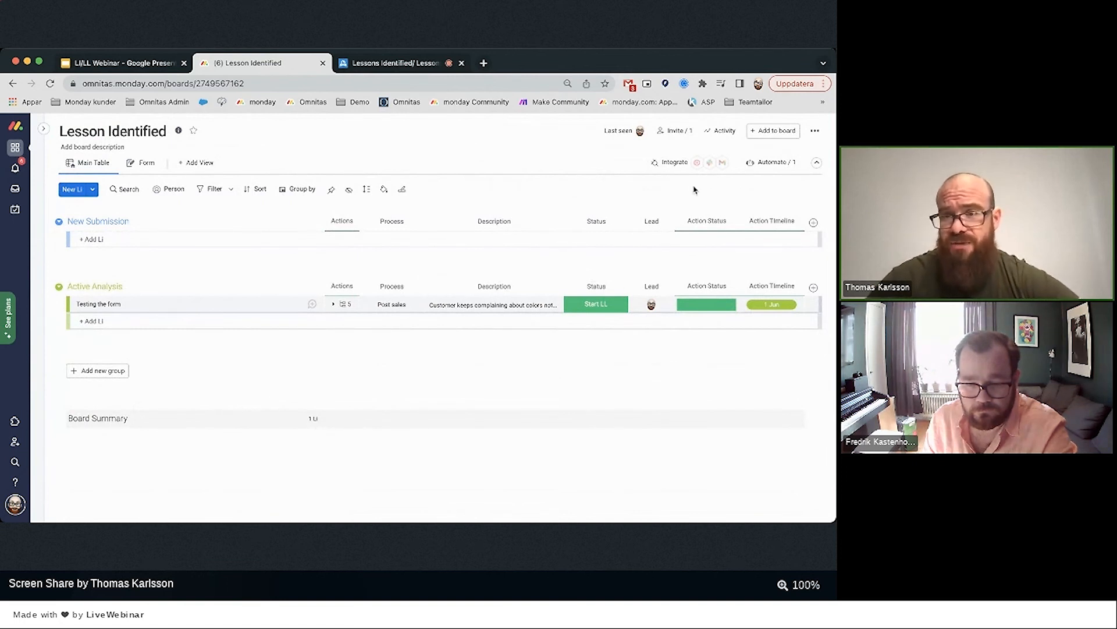
Start a new board automation with the trigger that Status changes to Validated.
left_click(765, 169)
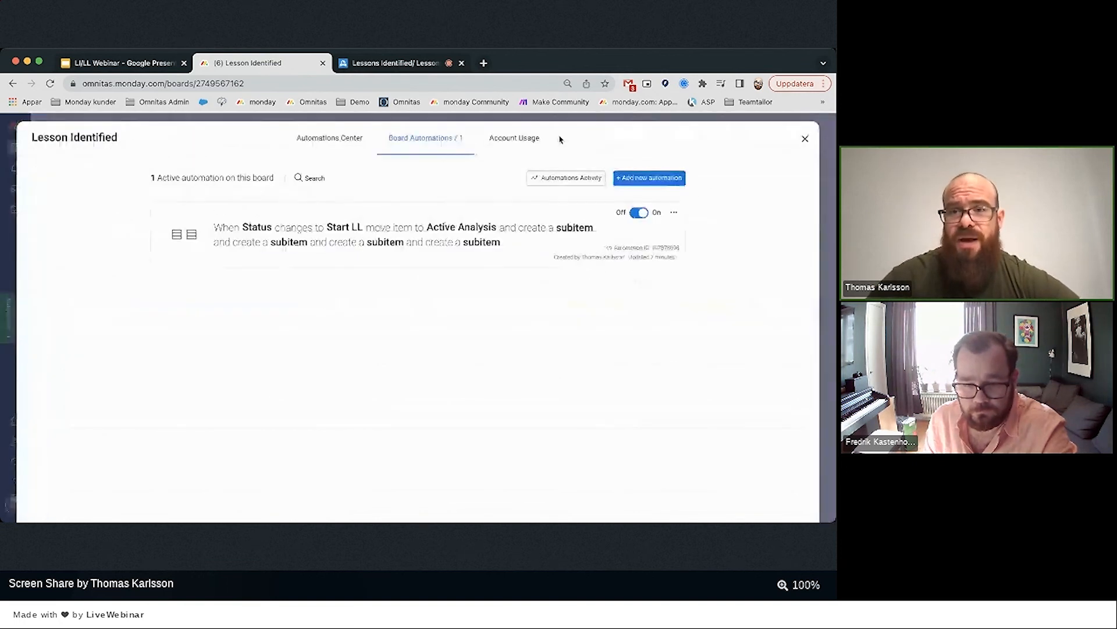
left_click(645, 177)
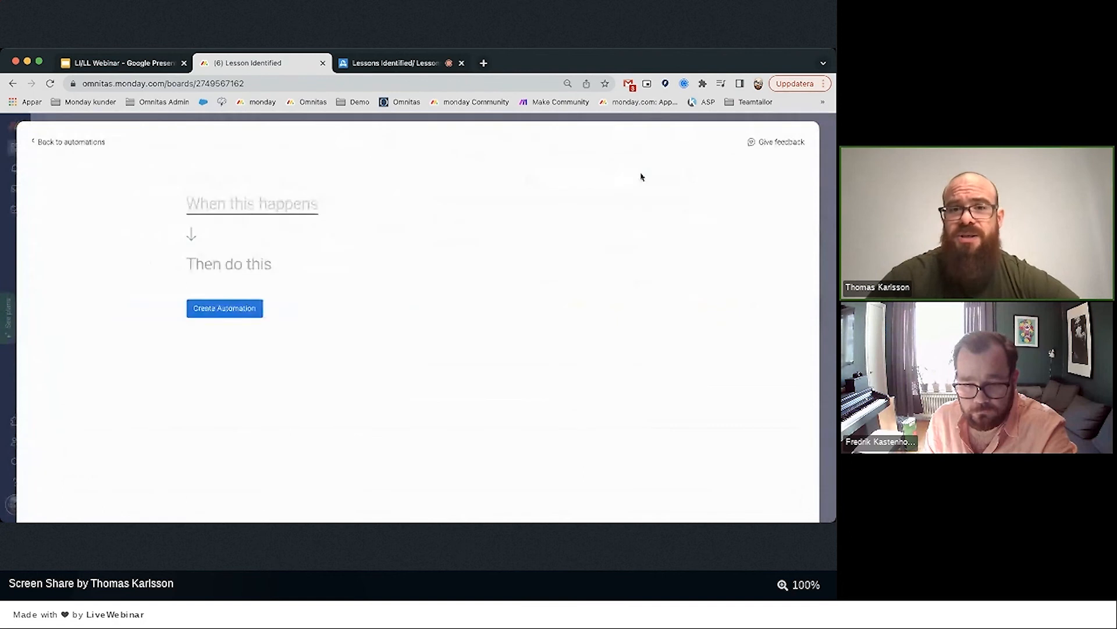
left_click(227, 205)
left_click(217, 262)
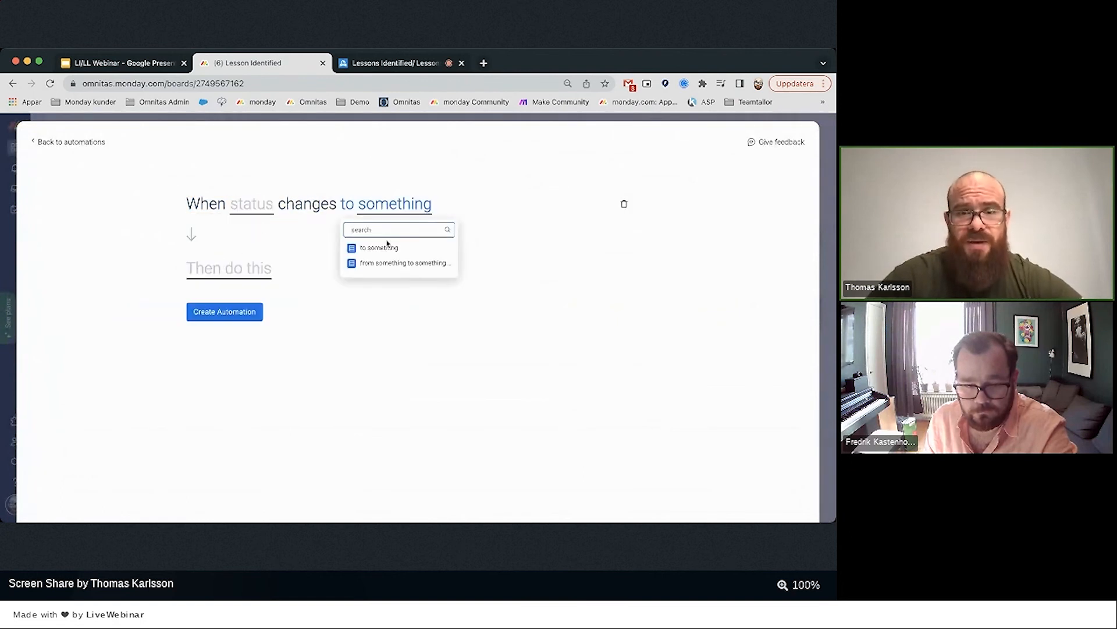
left_click(218, 177)
left_click(238, 202)
left_click(249, 250)
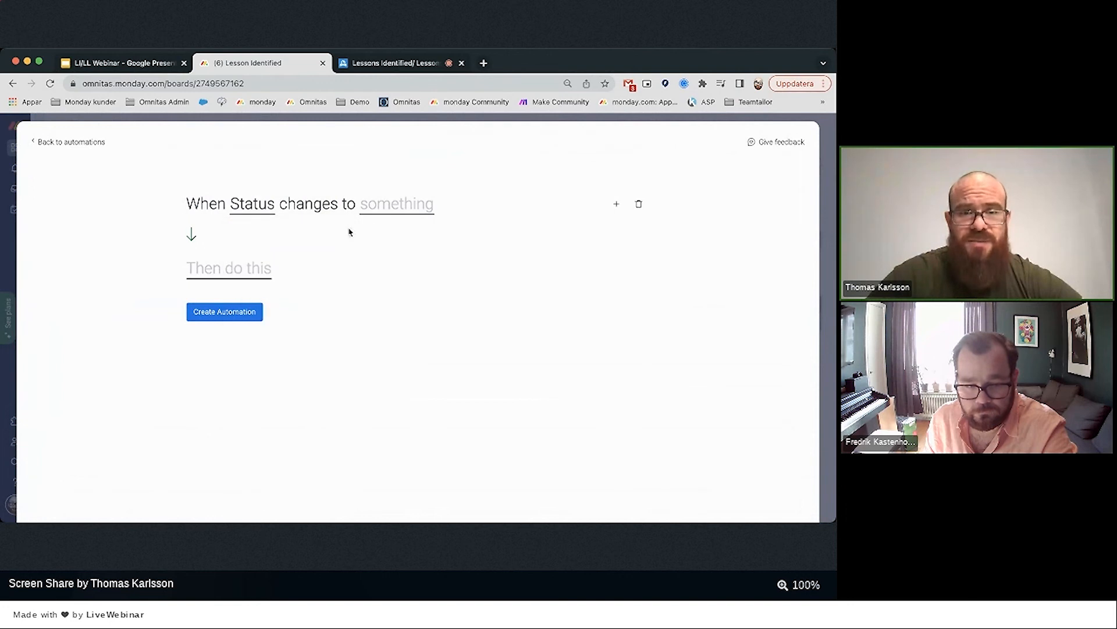
left_click(381, 209)
scroll(396, 292, "down", 1)
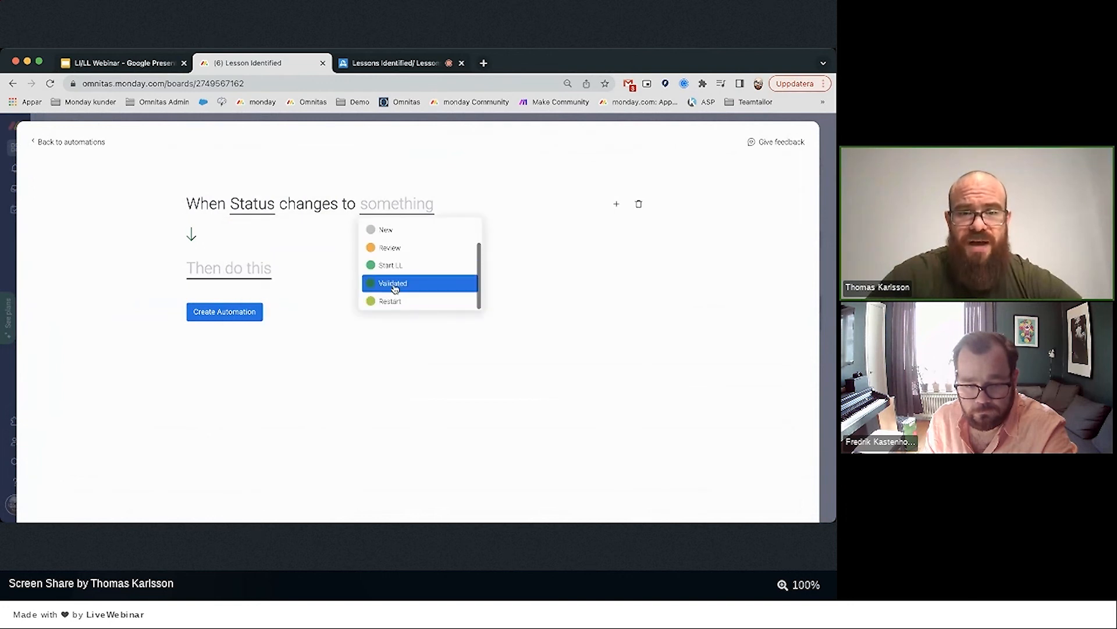
left_click(398, 282)
Make archive item the automation's action, create the automation and return to the board.
left_click(228, 270)
type("arch")
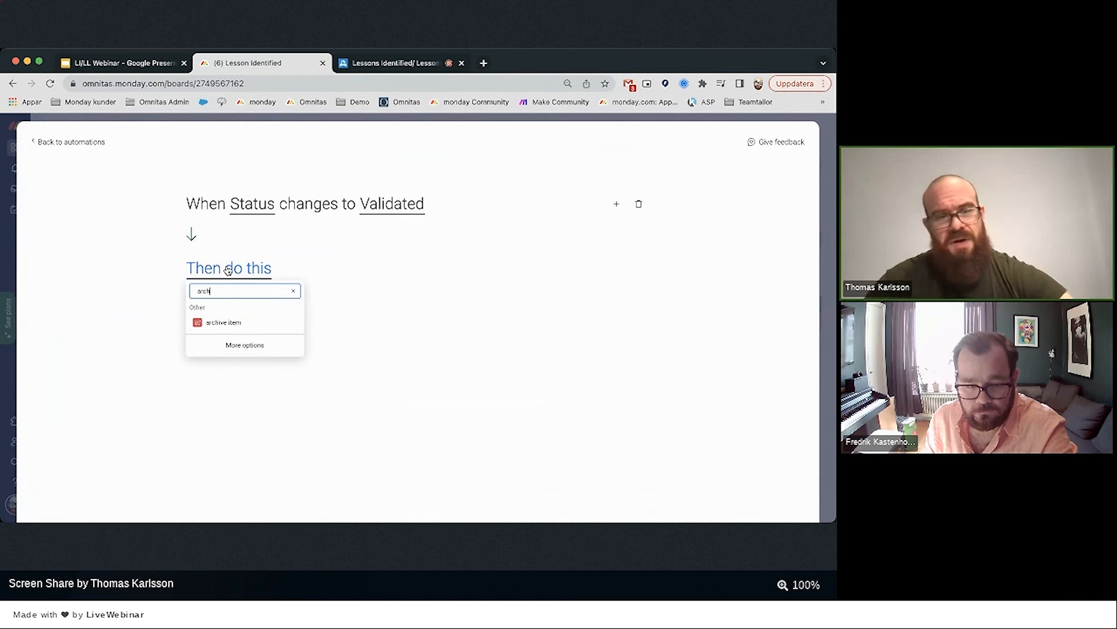
left_click(218, 322)
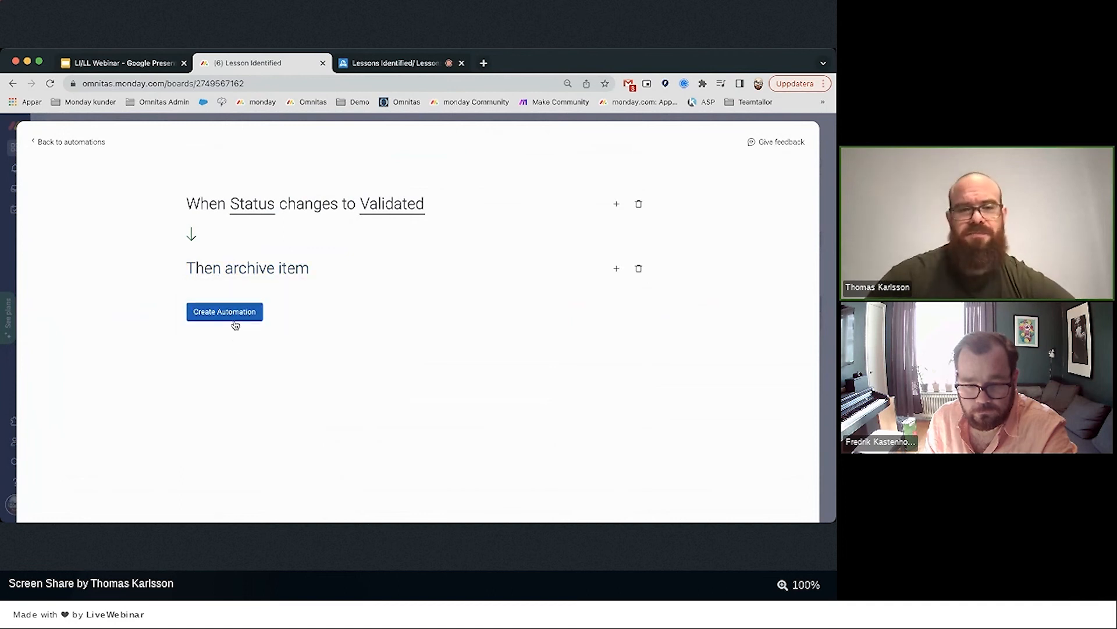
left_click(215, 314)
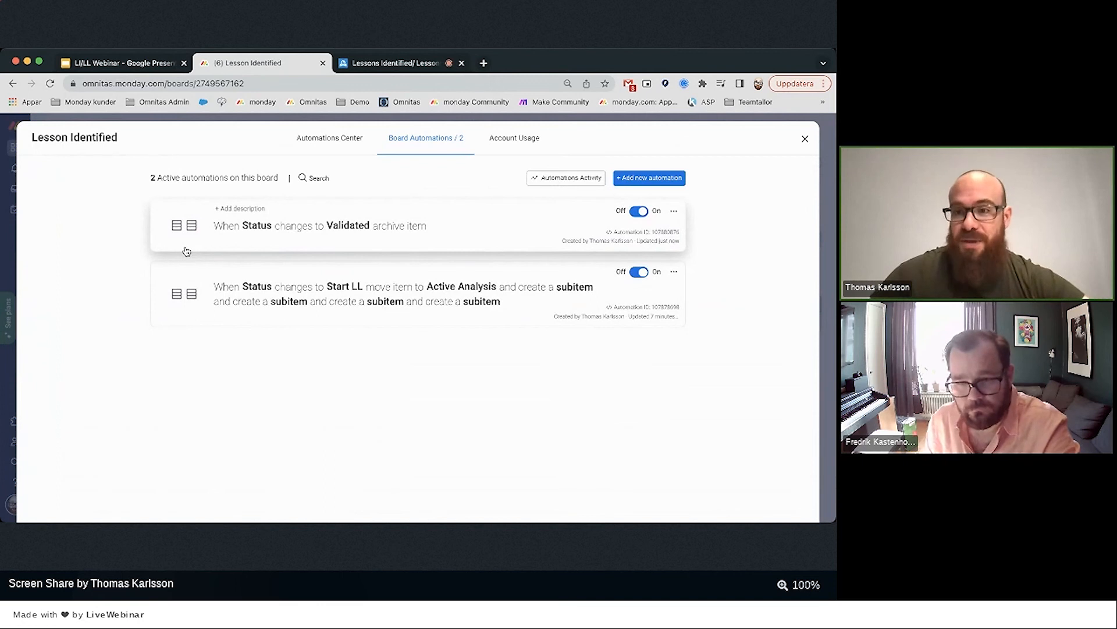
left_click(806, 141)
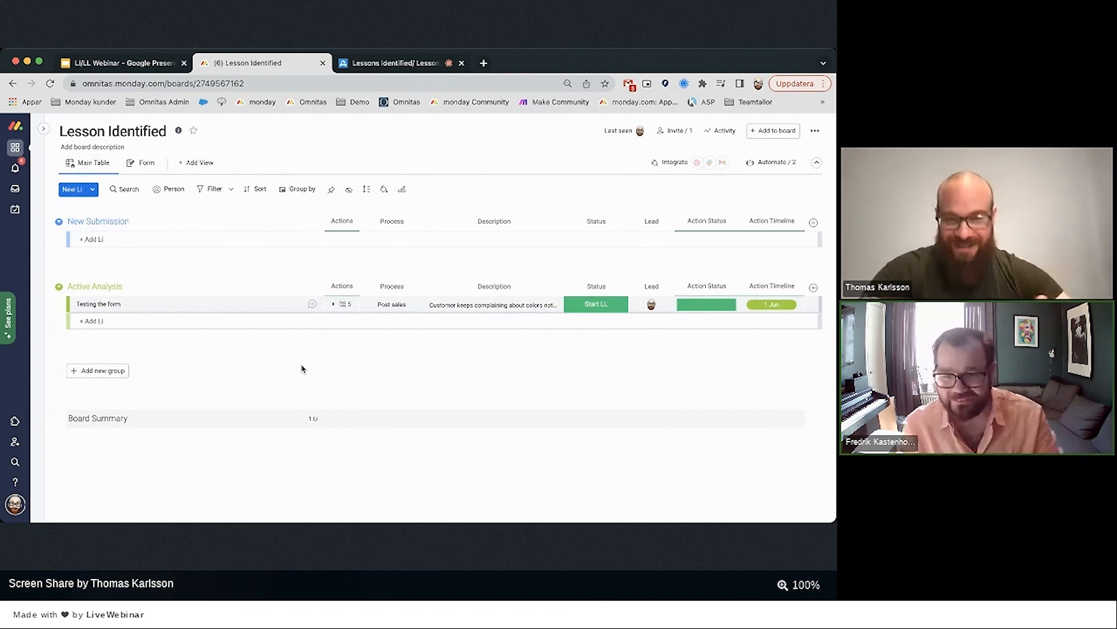
Set the Status of "Testing the form" to Validated to trigger the archive automation.
left_click(589, 305)
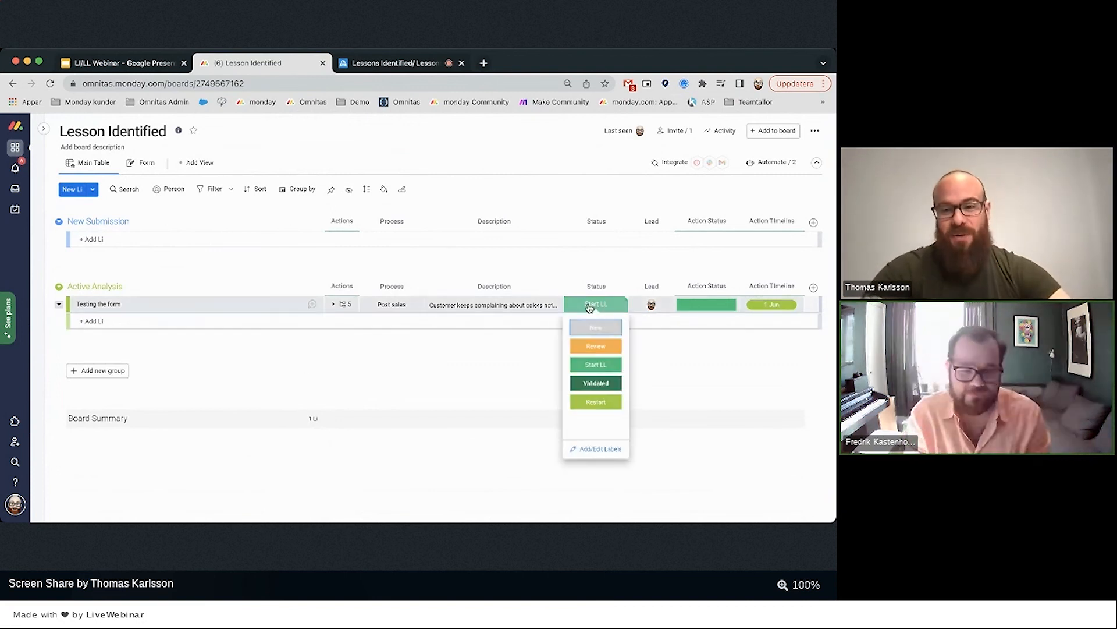
left_click(584, 384)
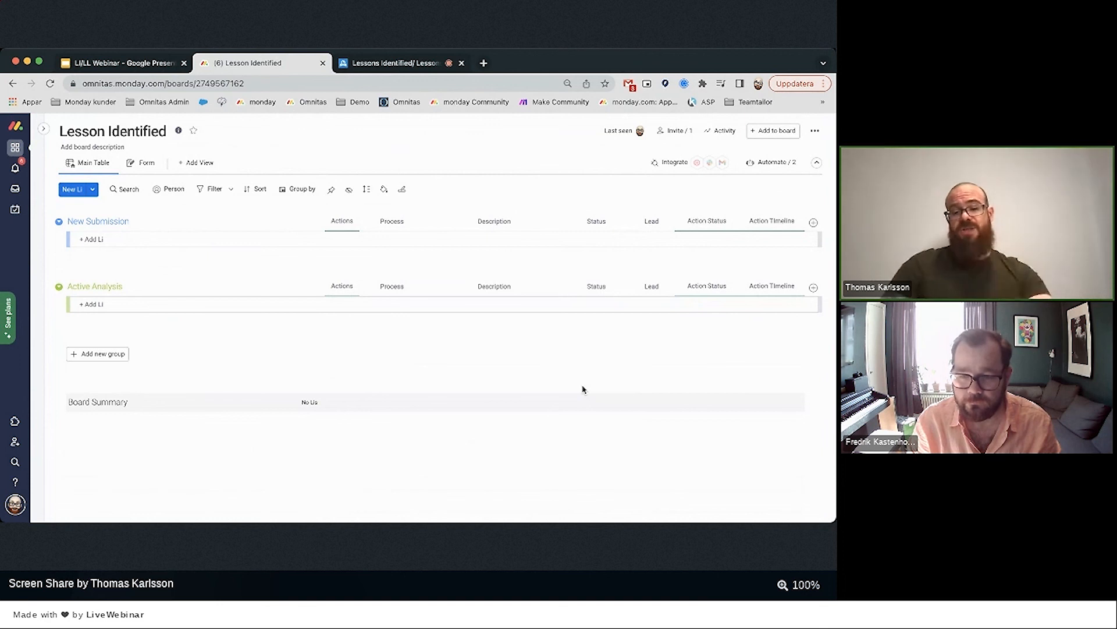
Rename the board to "Lesson Identified/ Learned".
left_click(159, 131)
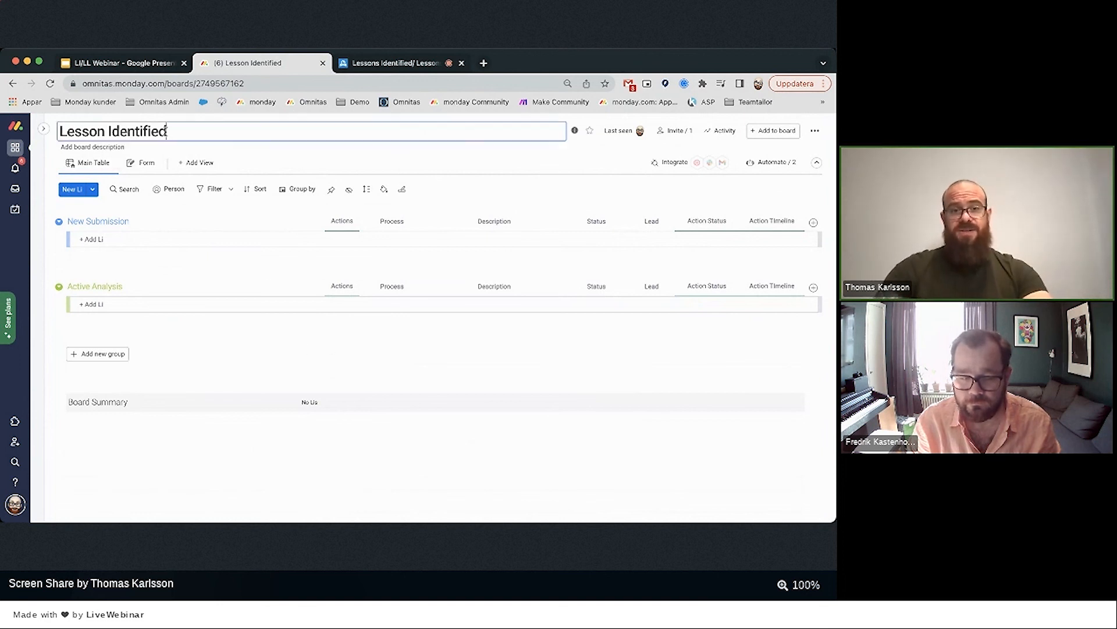
type("/ Less")
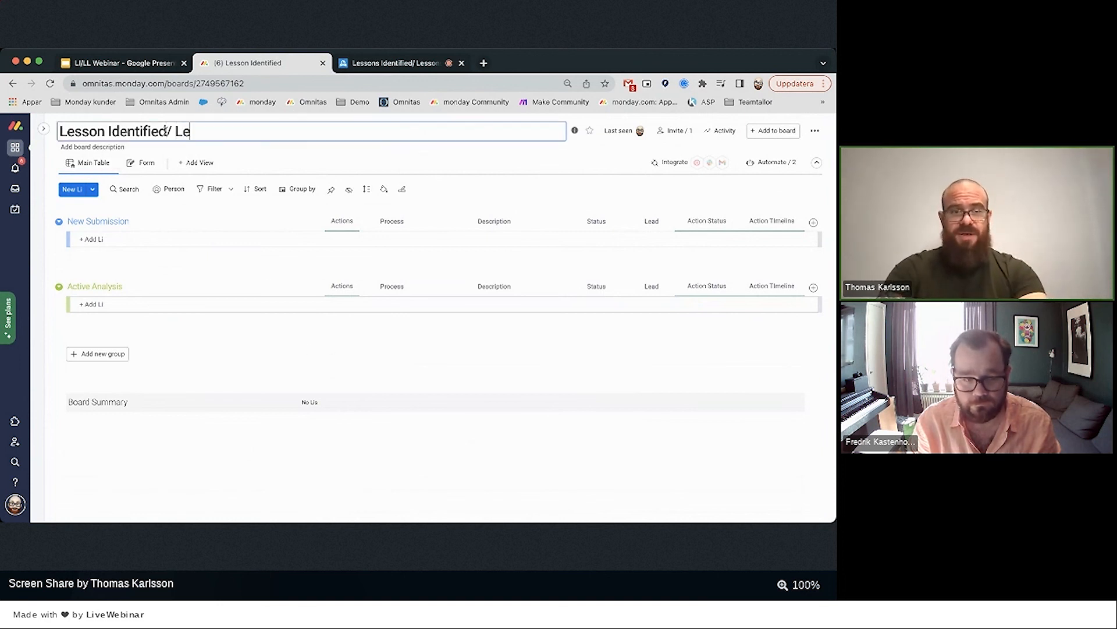
key("BackSpace")
key("BackSpace")
key("BackSpace")
type("earned")
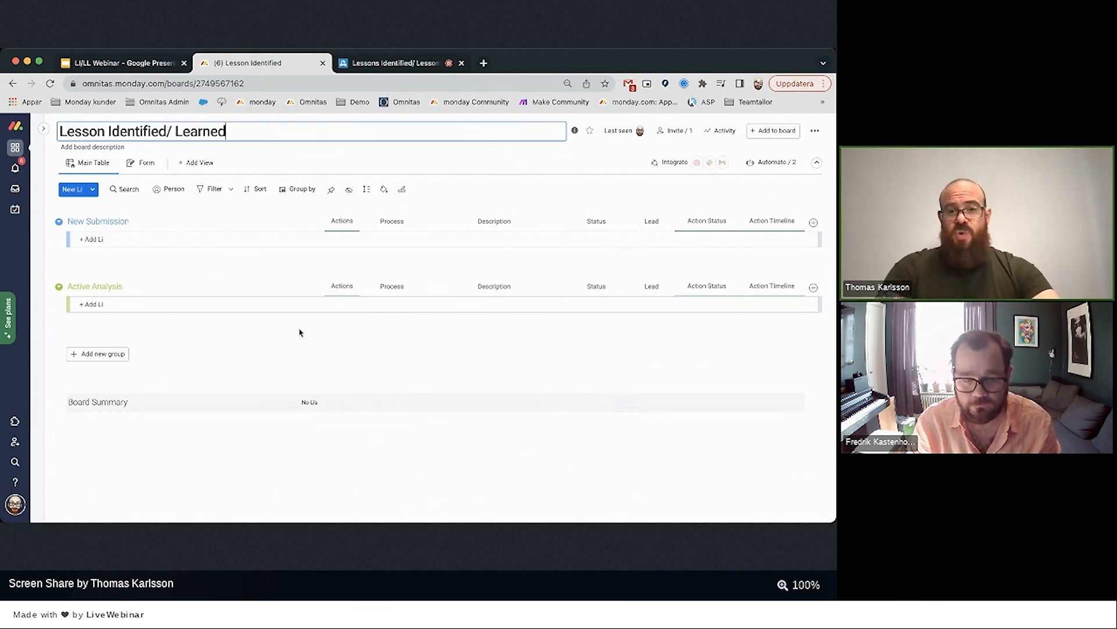
left_click(301, 351)
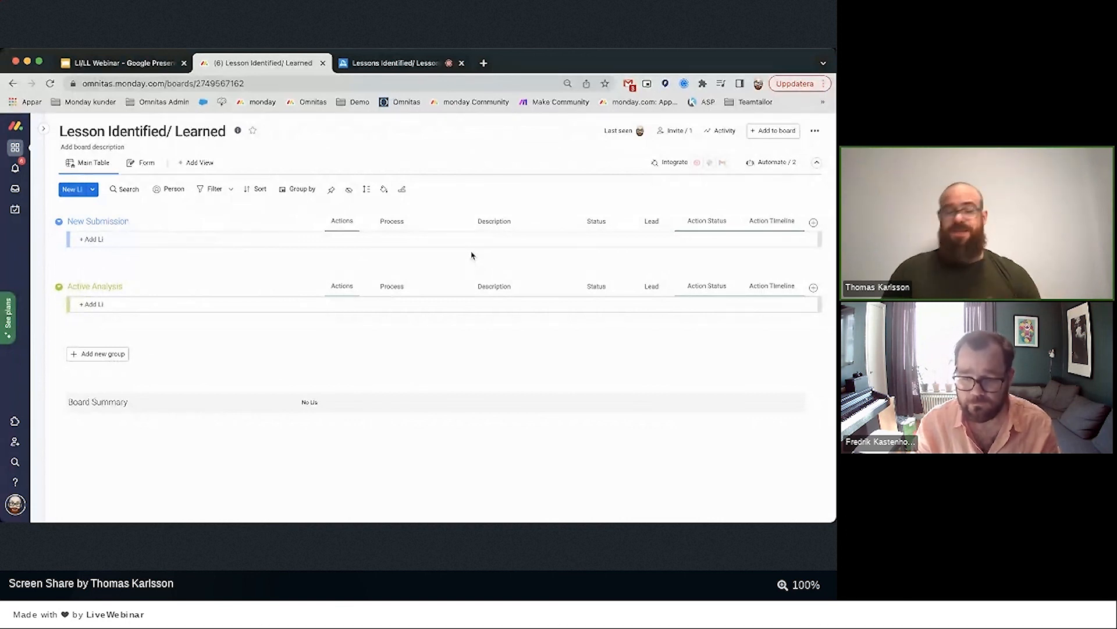
Add a throwaway test item with one subitem to the New Submission group and archive the item.
left_click(118, 237)
type("sfgnyt")
key("Return")
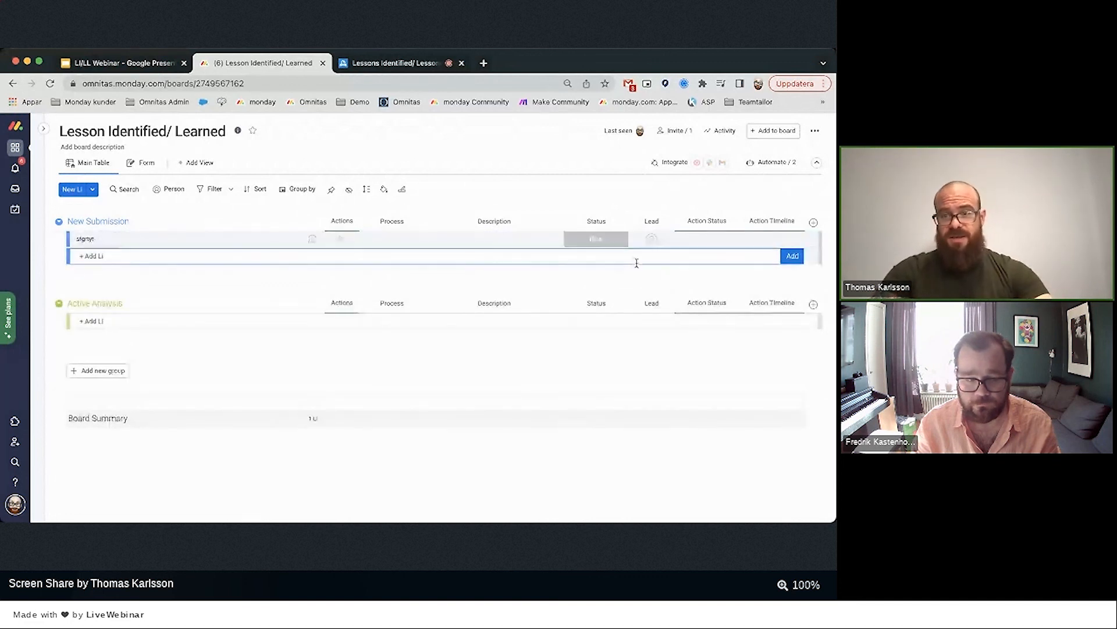
left_click(341, 242)
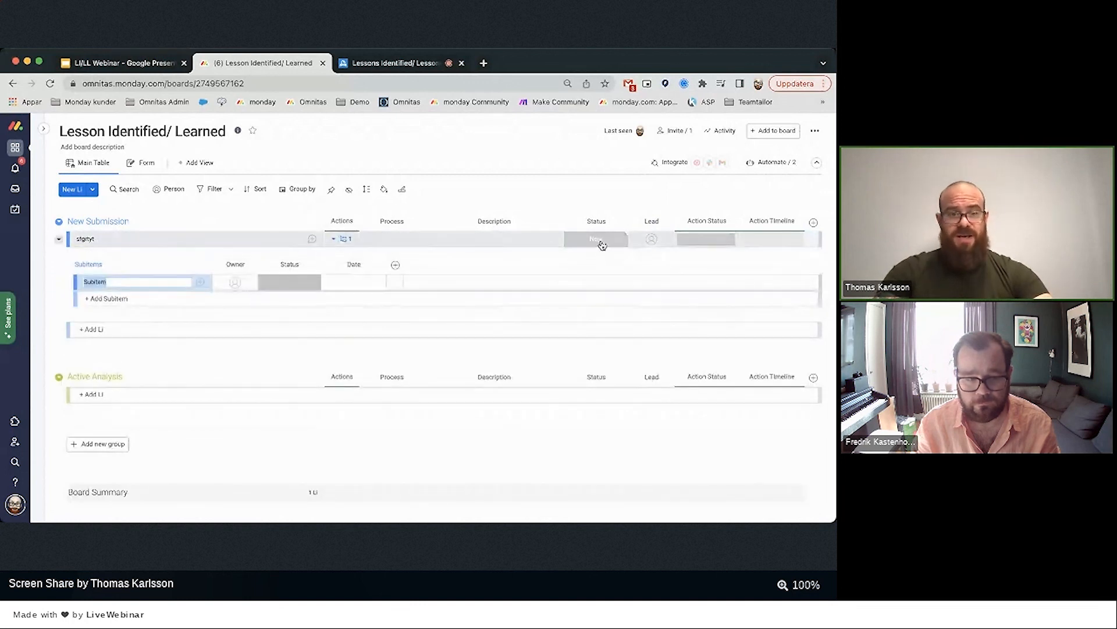
left_click(59, 238)
left_click(88, 481)
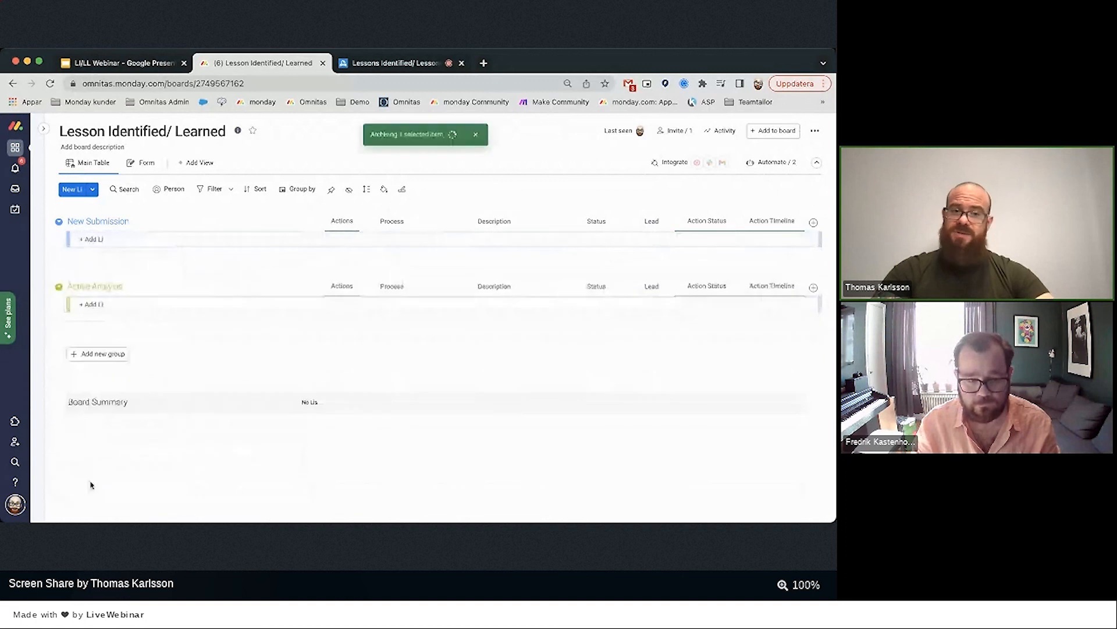